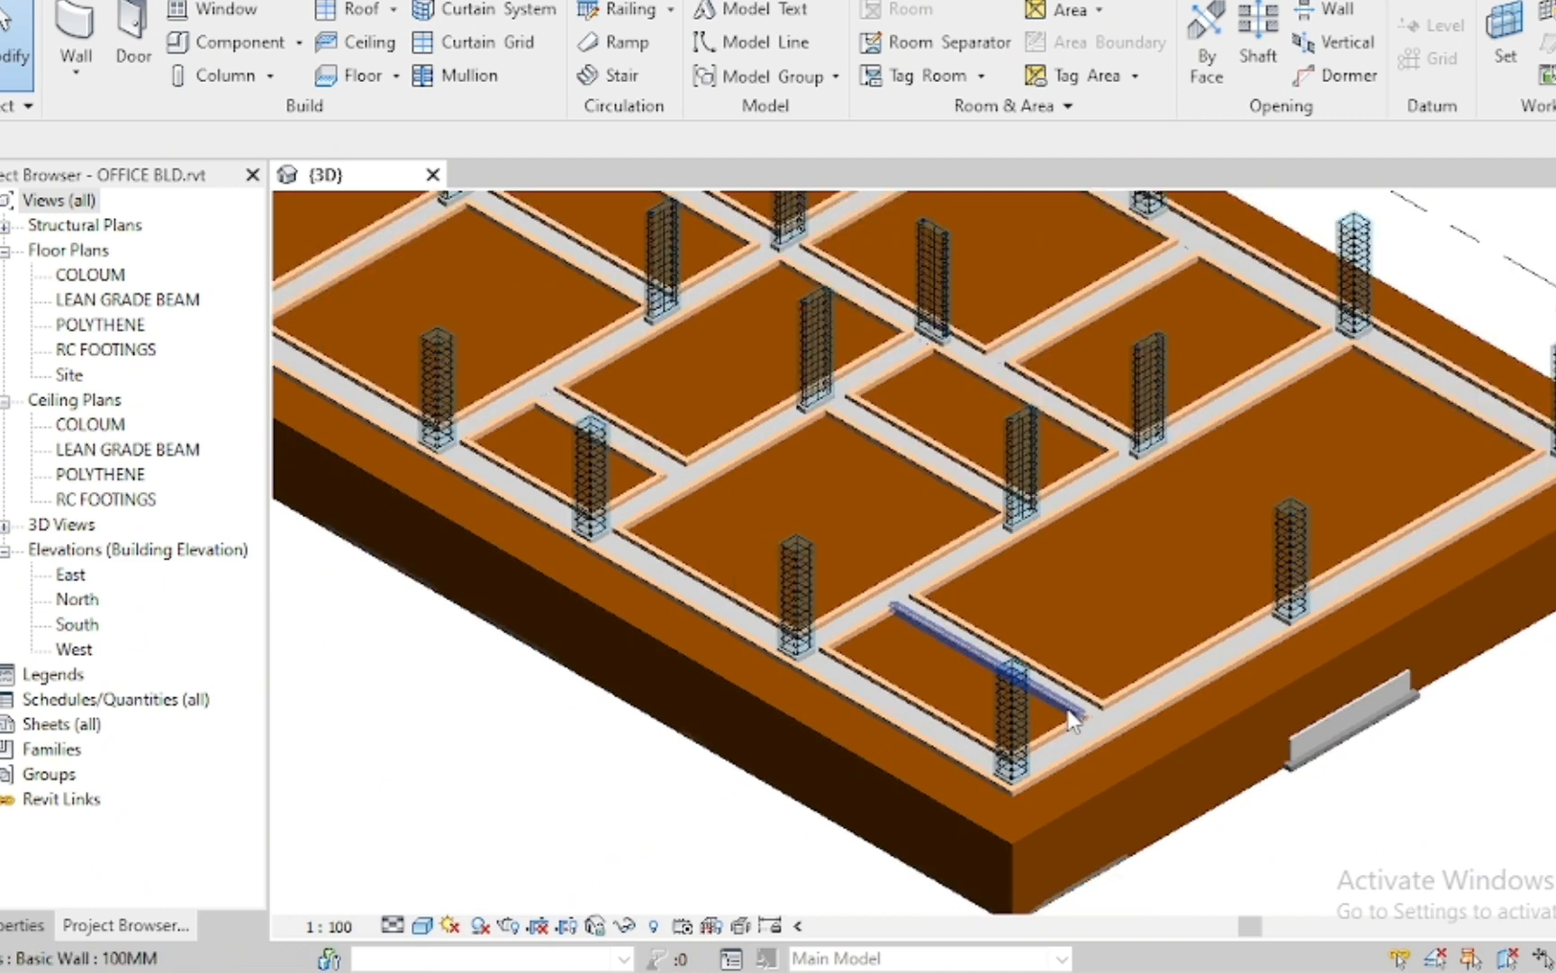
Examine the grade beams and columns of the foundation in the 3D model
scroll(1121, 584, "down", 2)
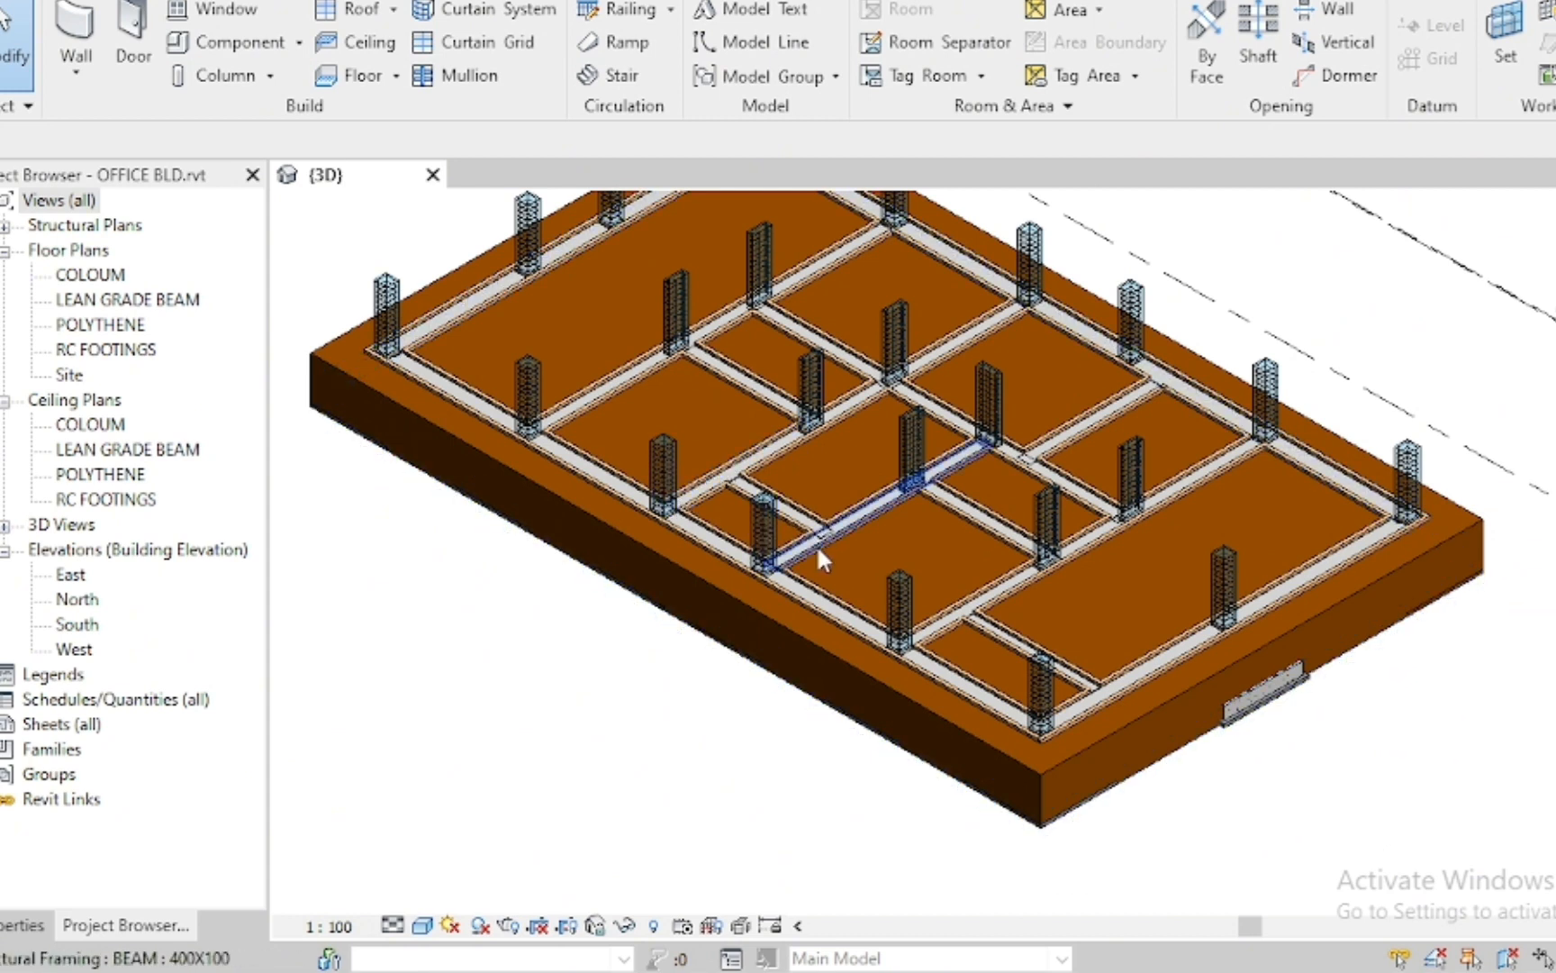
scroll(815, 540, "up", 6)
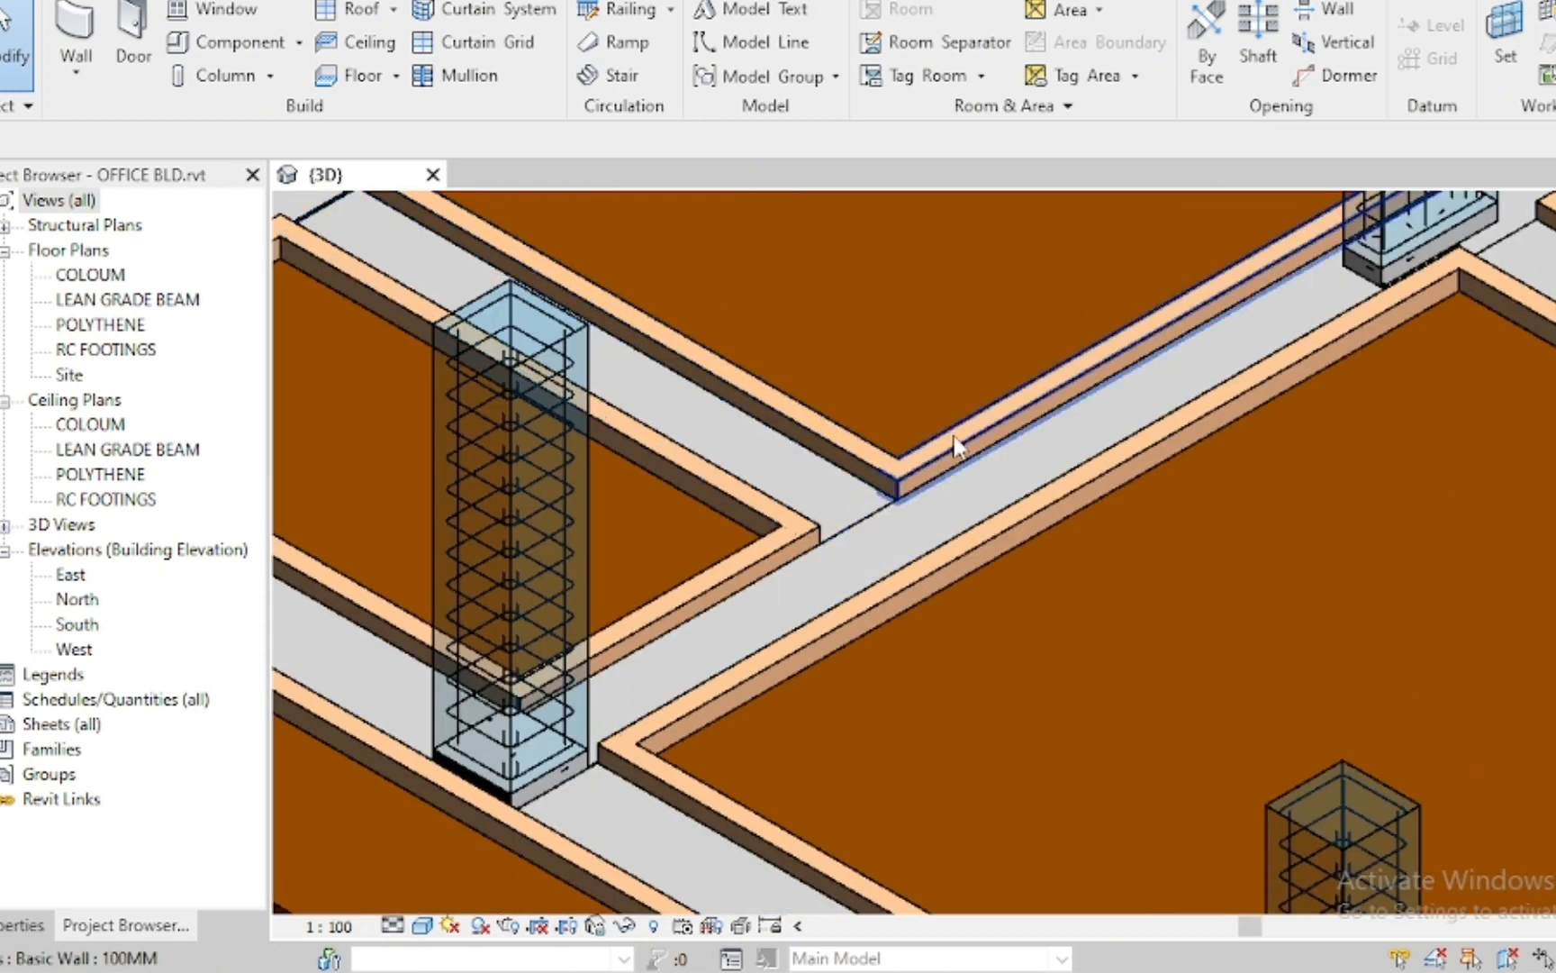
scroll(1086, 717, "down", 1)
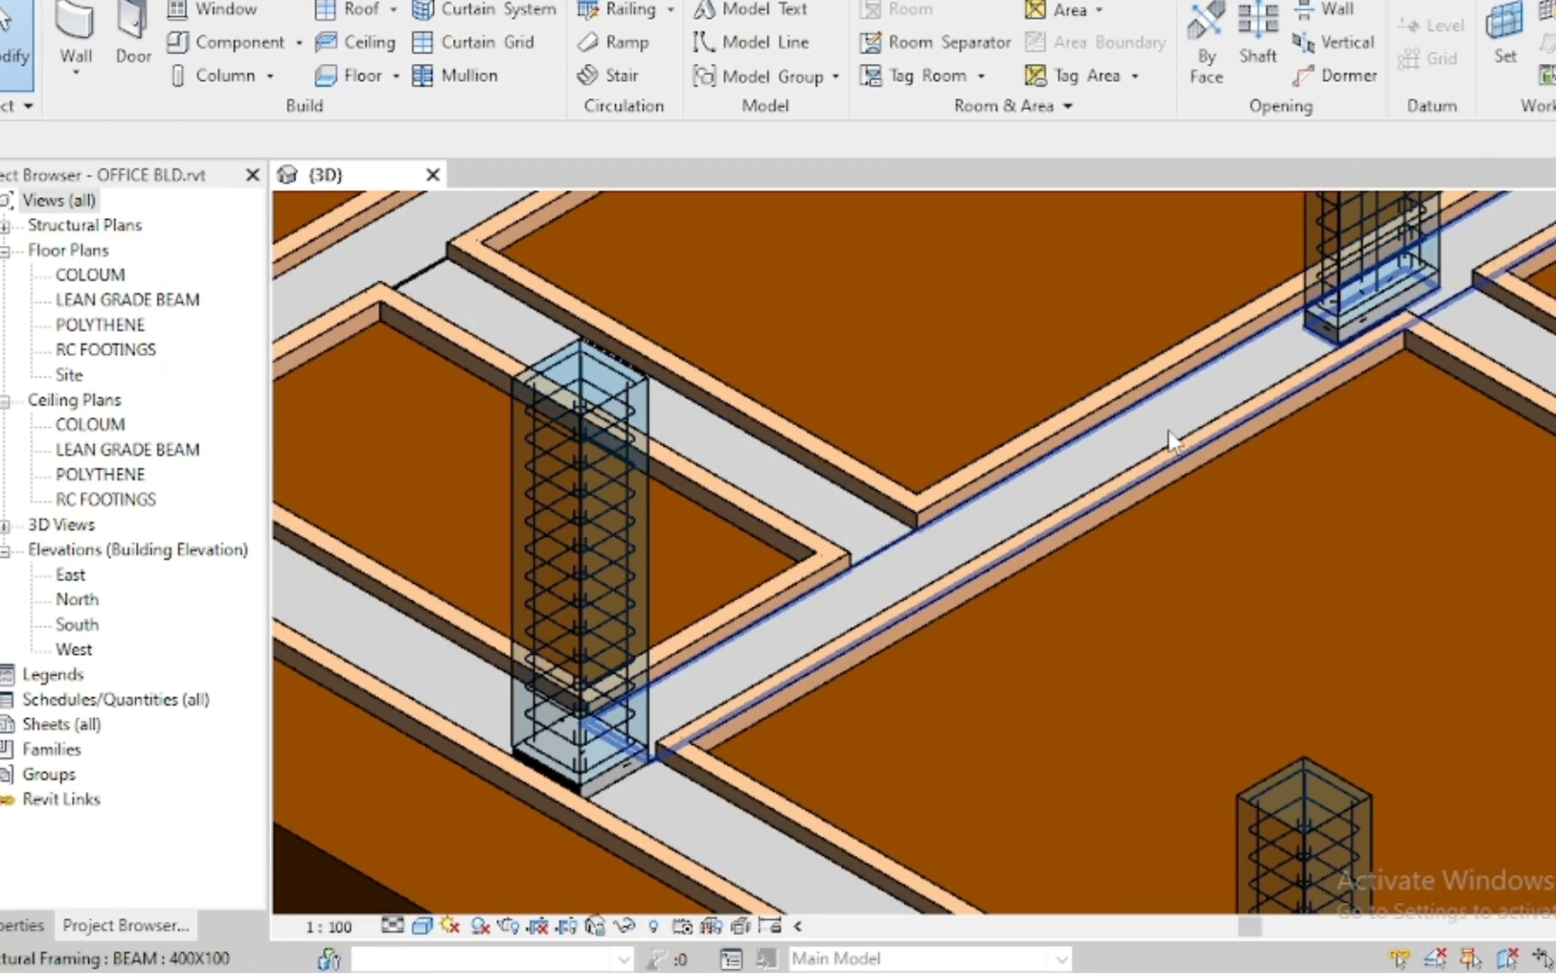
scroll(997, 539, "down", 8)
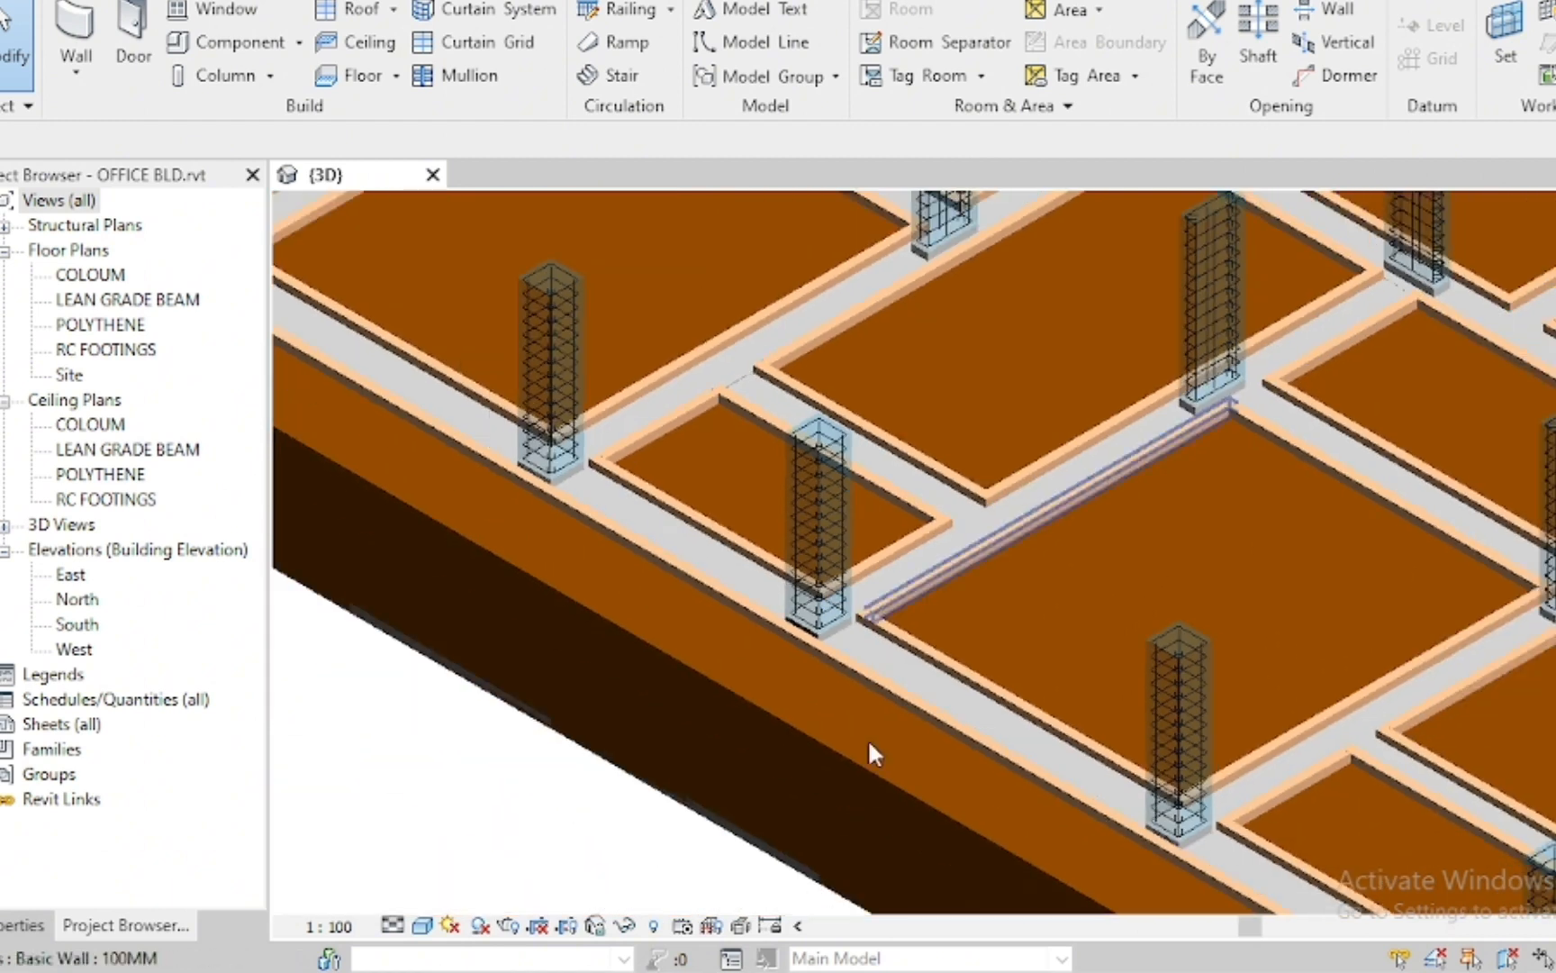
scroll(684, 612, "down", 5)
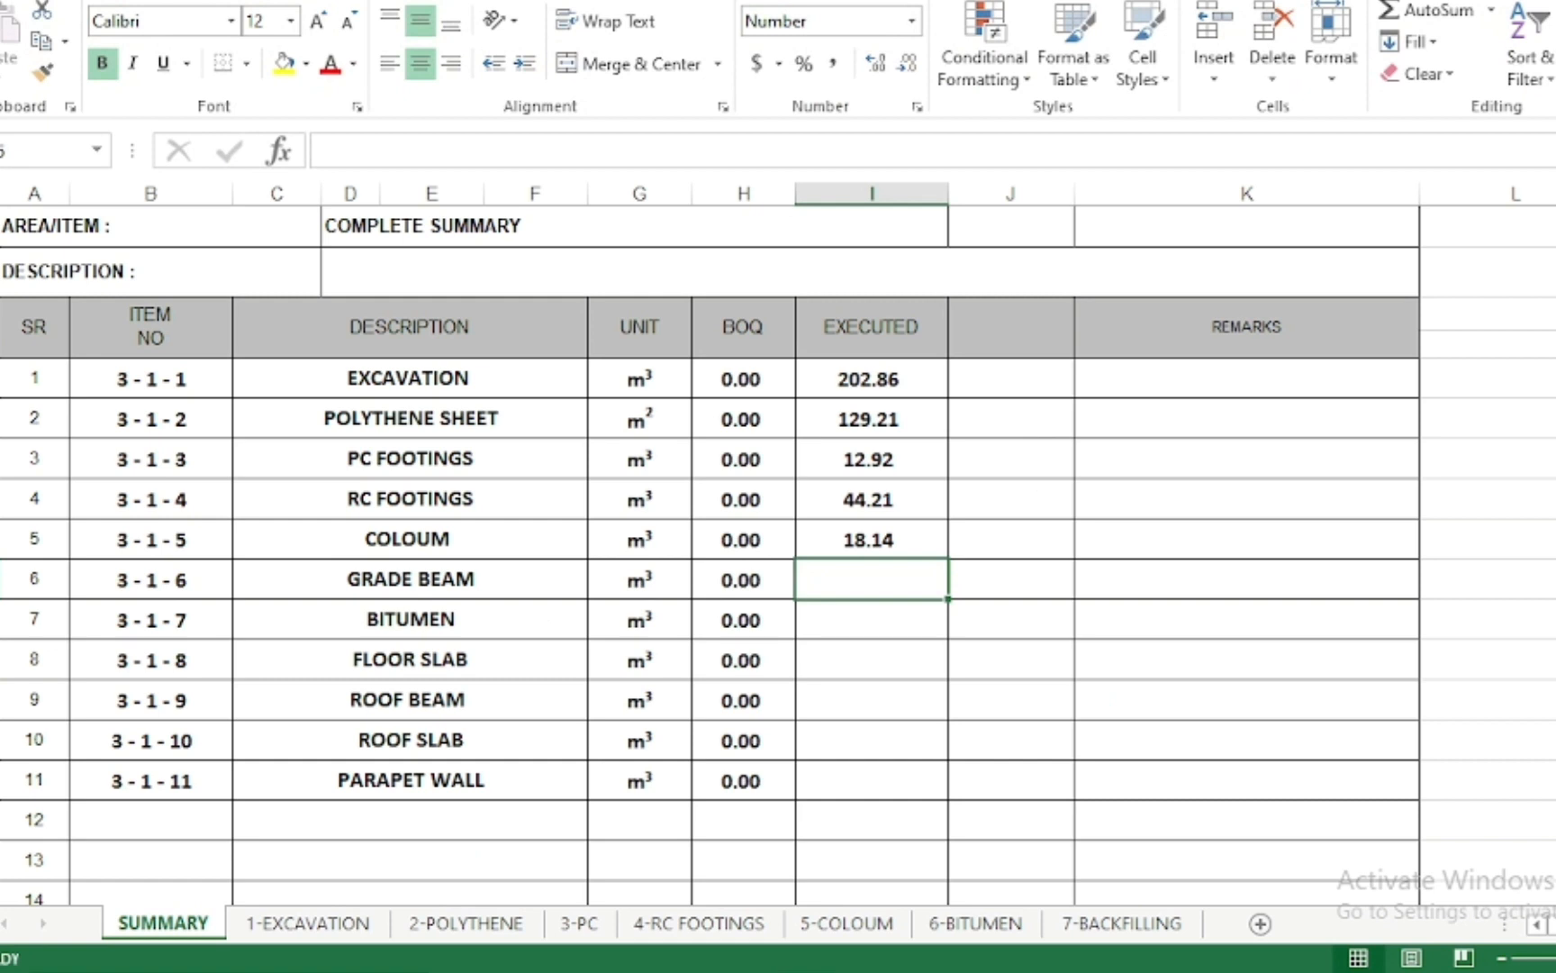
On the 2-POLYTHENE sheet of the Excel quantity workbook, list GB1 to GB8 as a series in the description rows below F4
left_click(467, 923)
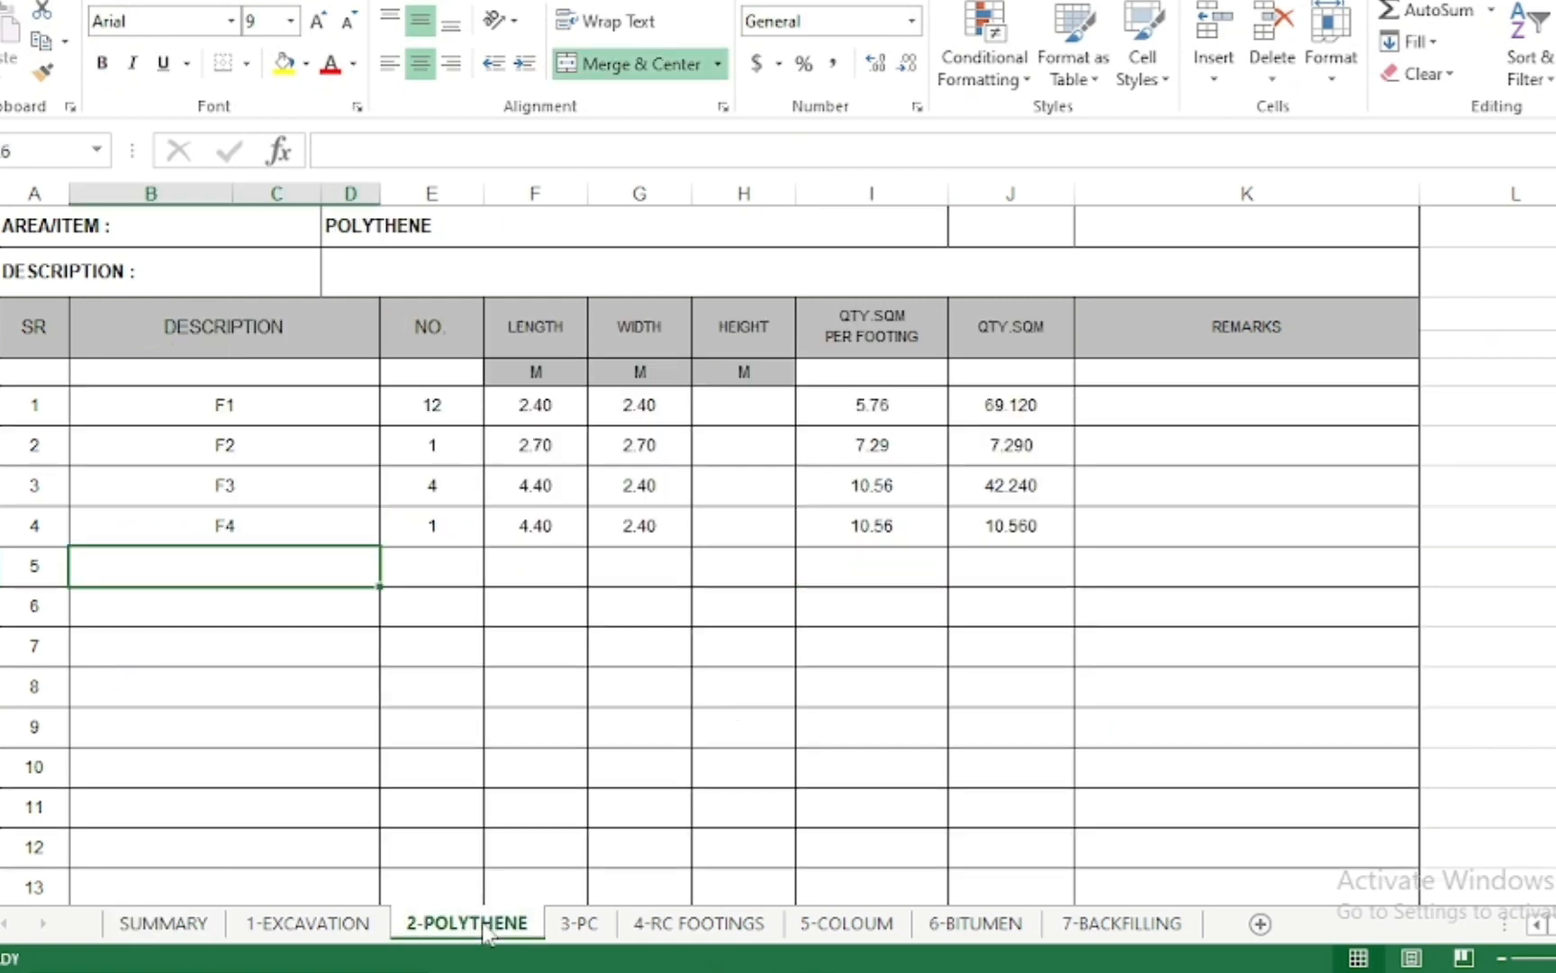
type("GB1")
key("Return")
left_click(256, 565)
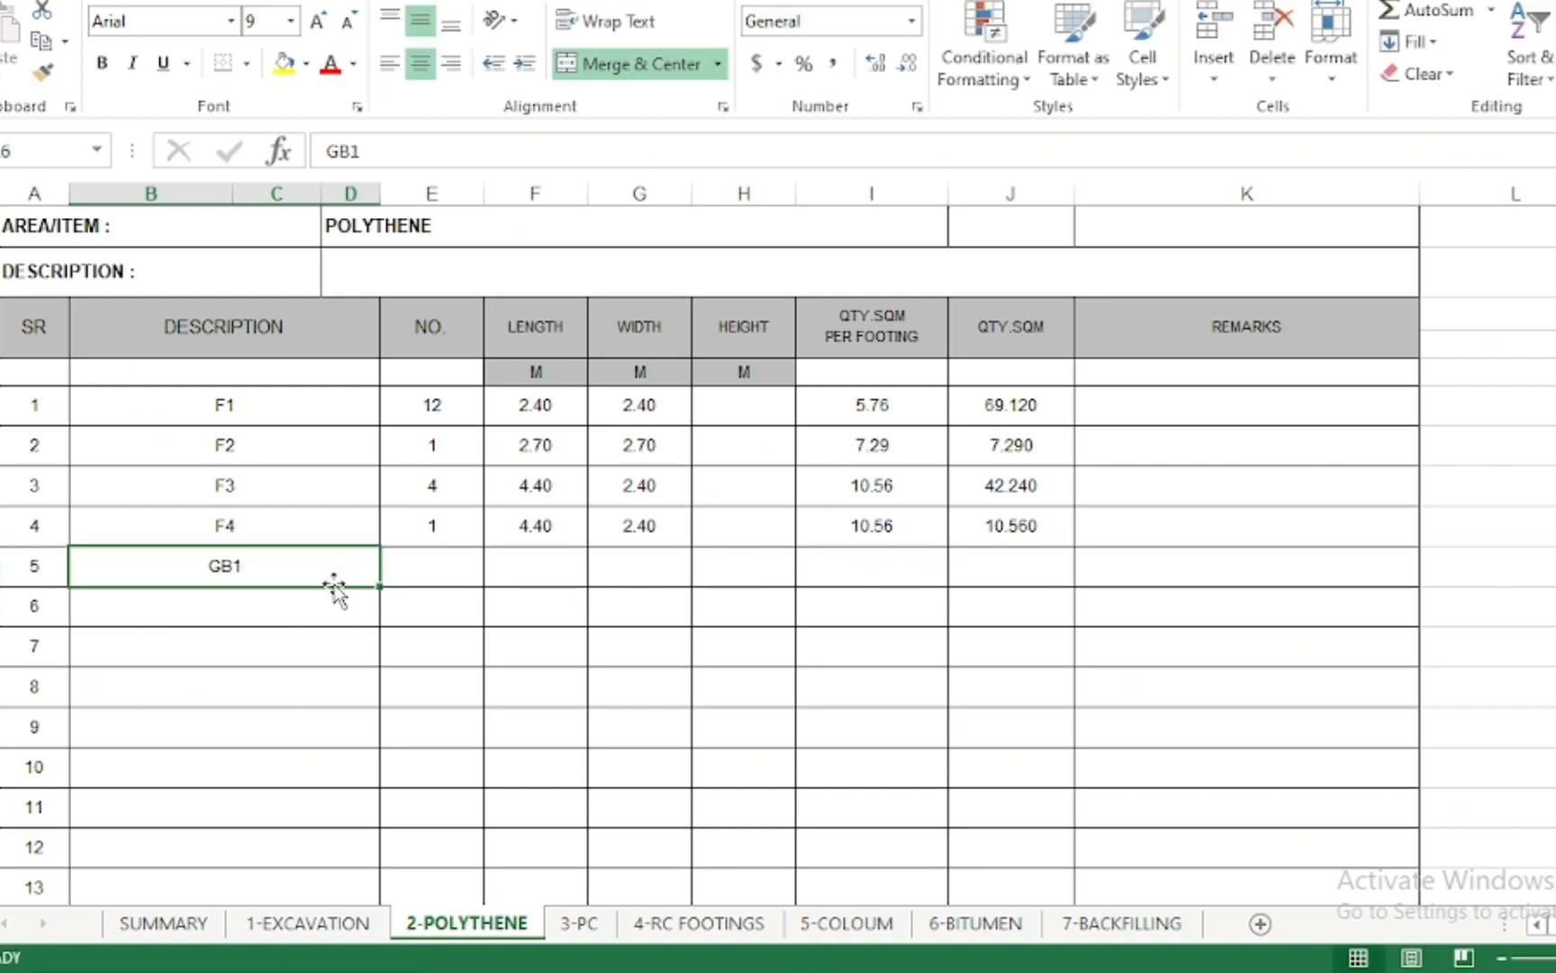
left_click_drag(378, 586, 371, 767)
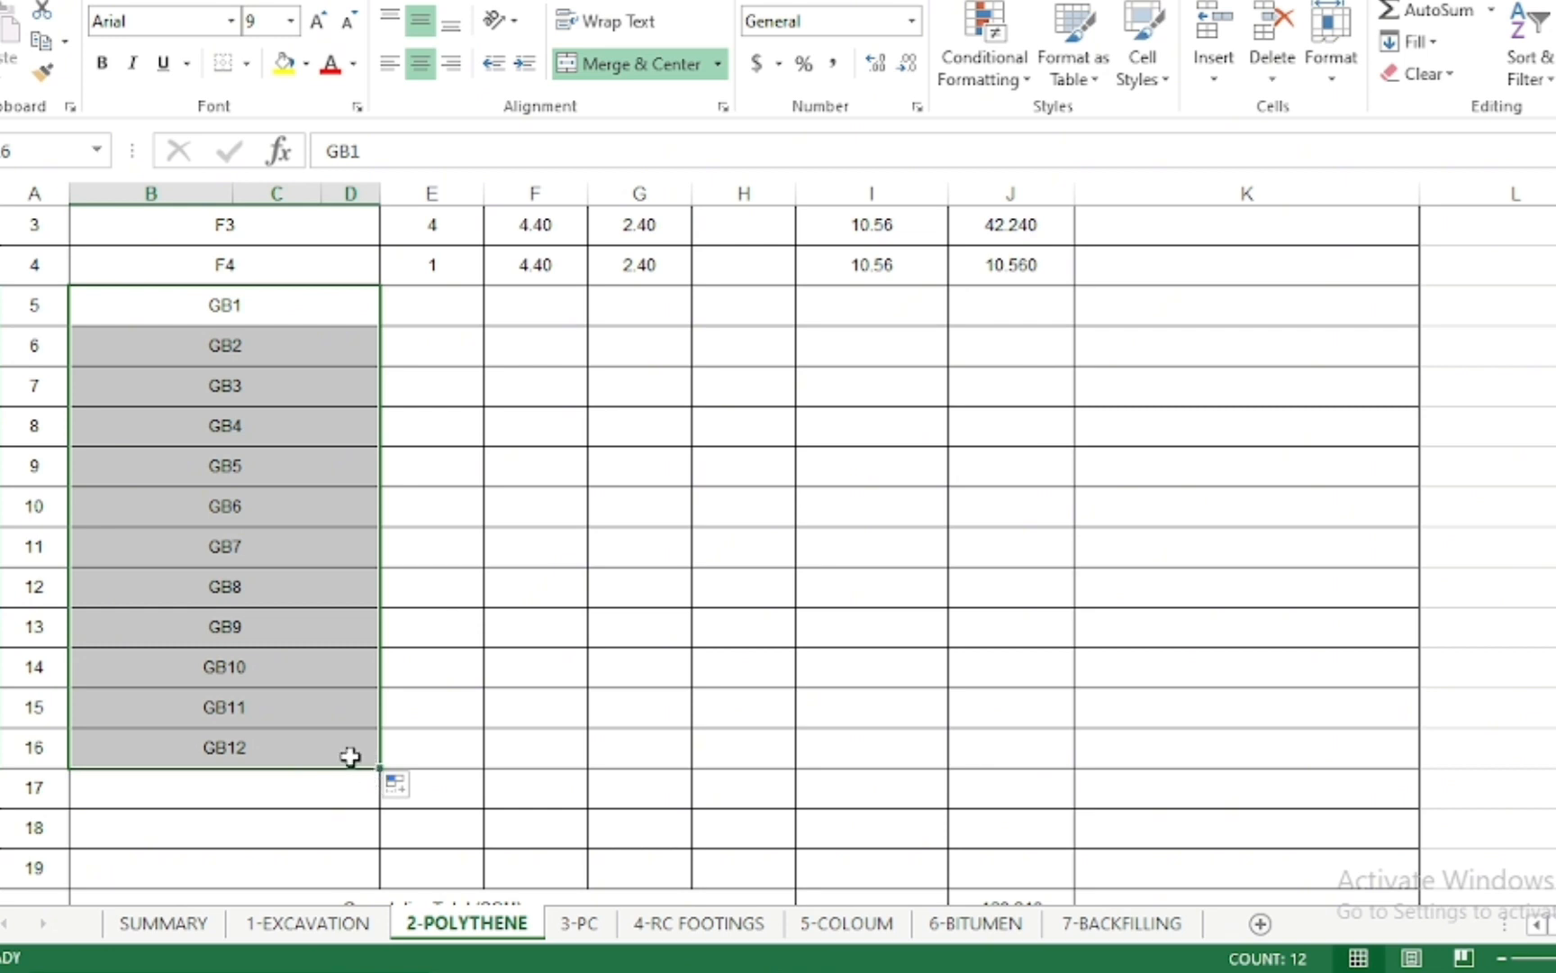
left_click_drag(251, 631, 264, 731)
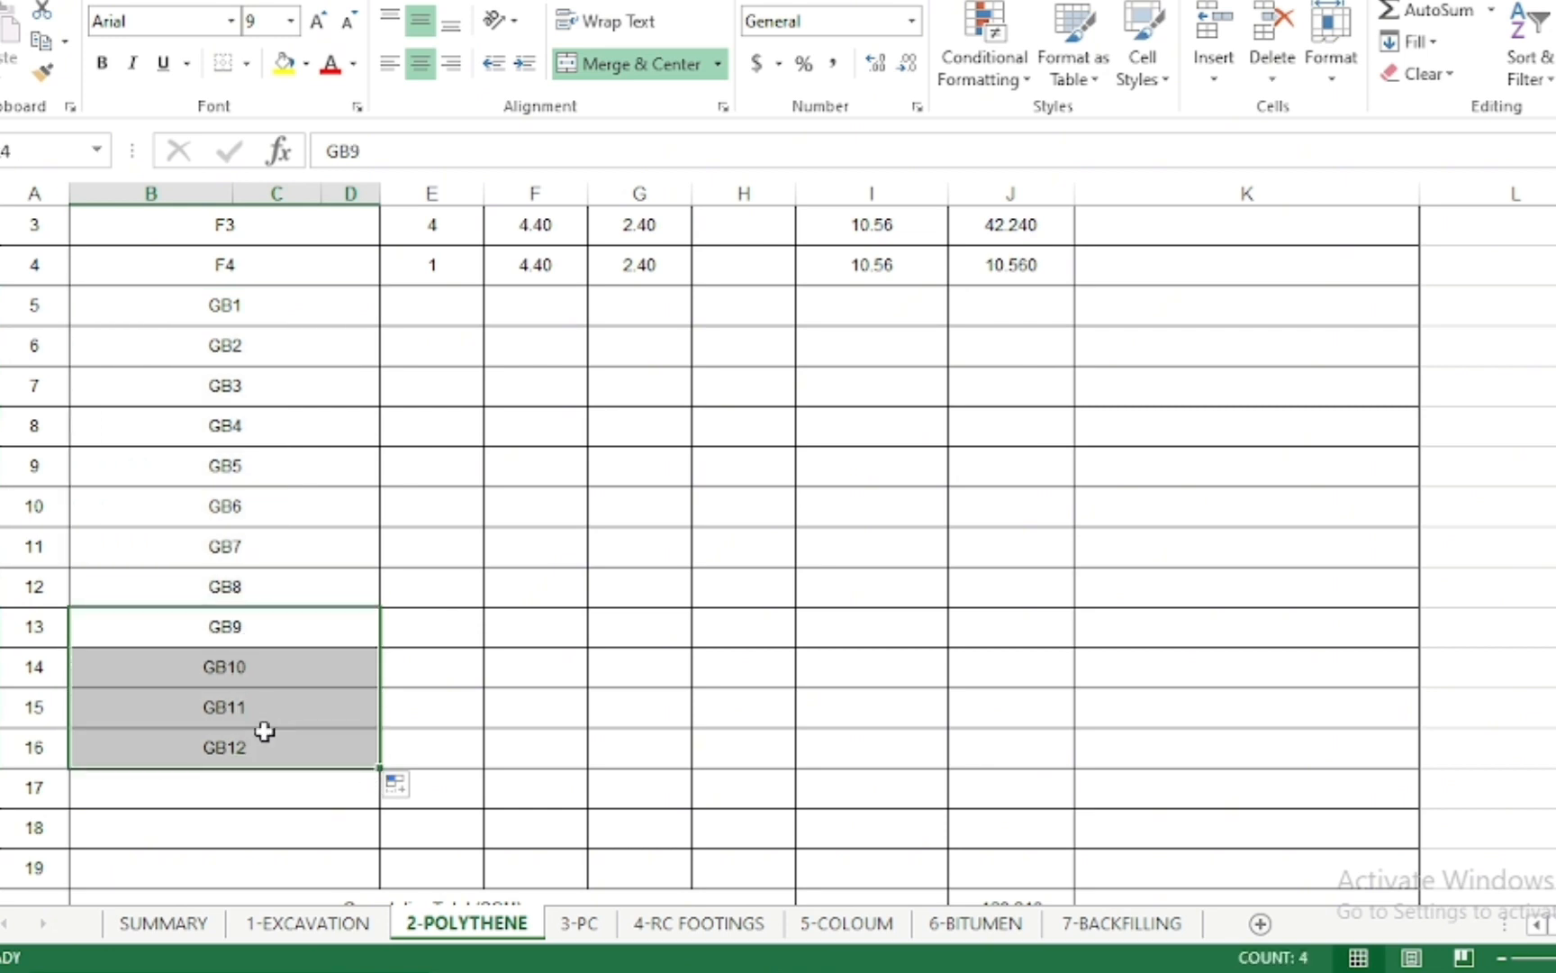
key("Delete")
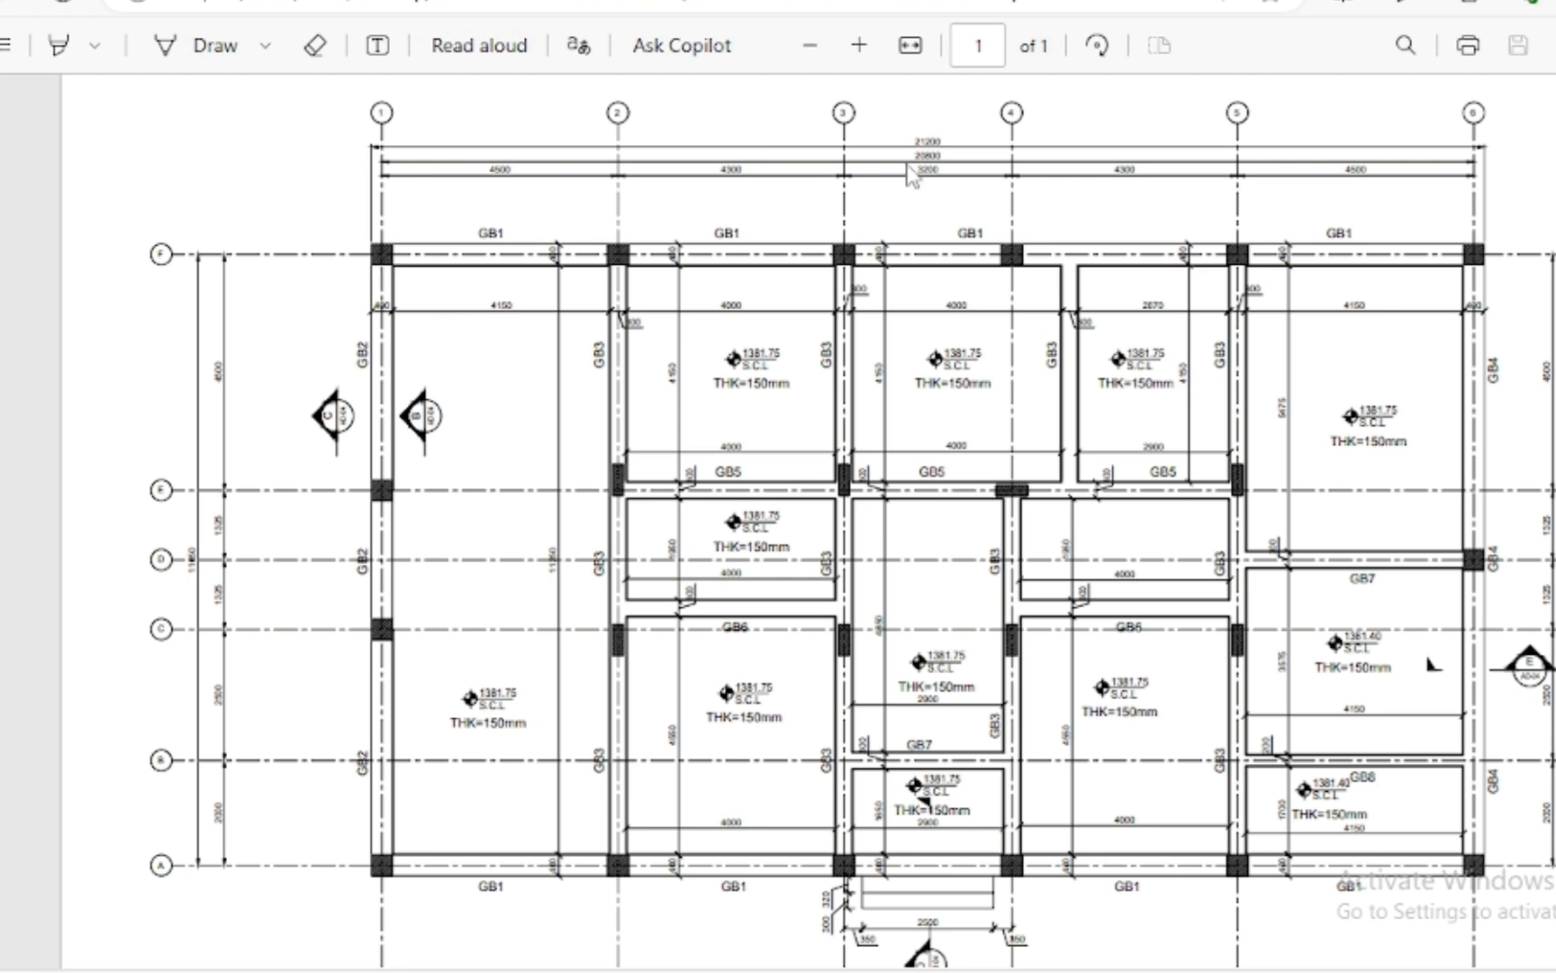
Check the overall length along the GB1 beams on the plan PDF and enter 22.2 as GB1's length in the Excel sheet
scroll(975, 136, "up", 1)
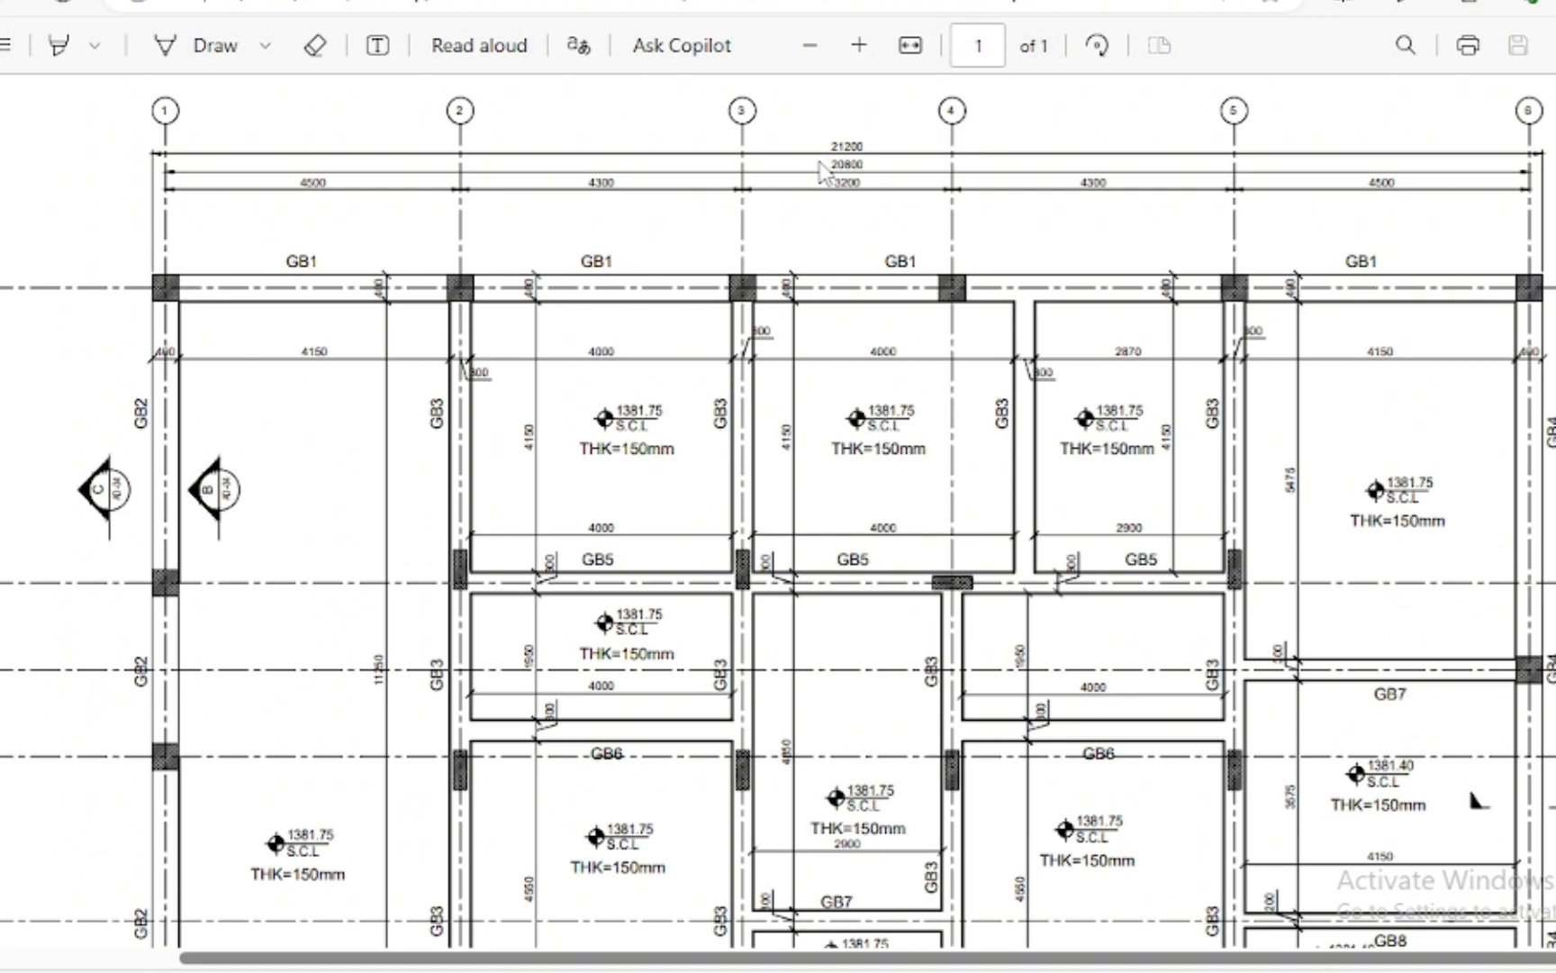
key("alt+Tab")
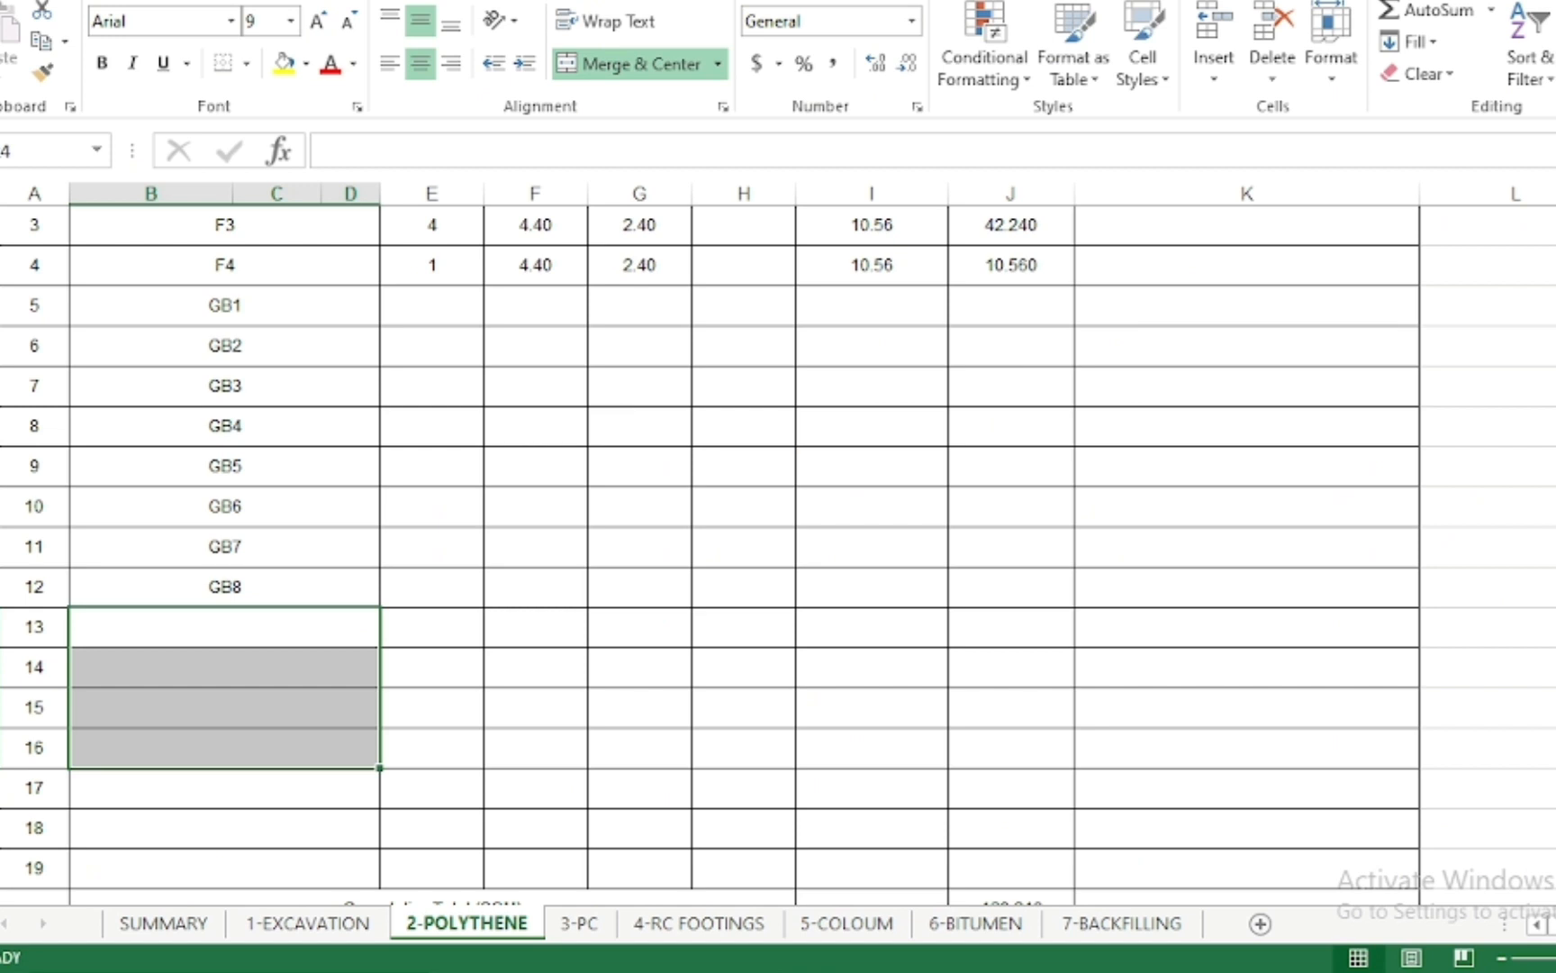
left_click(554, 303)
type("2")
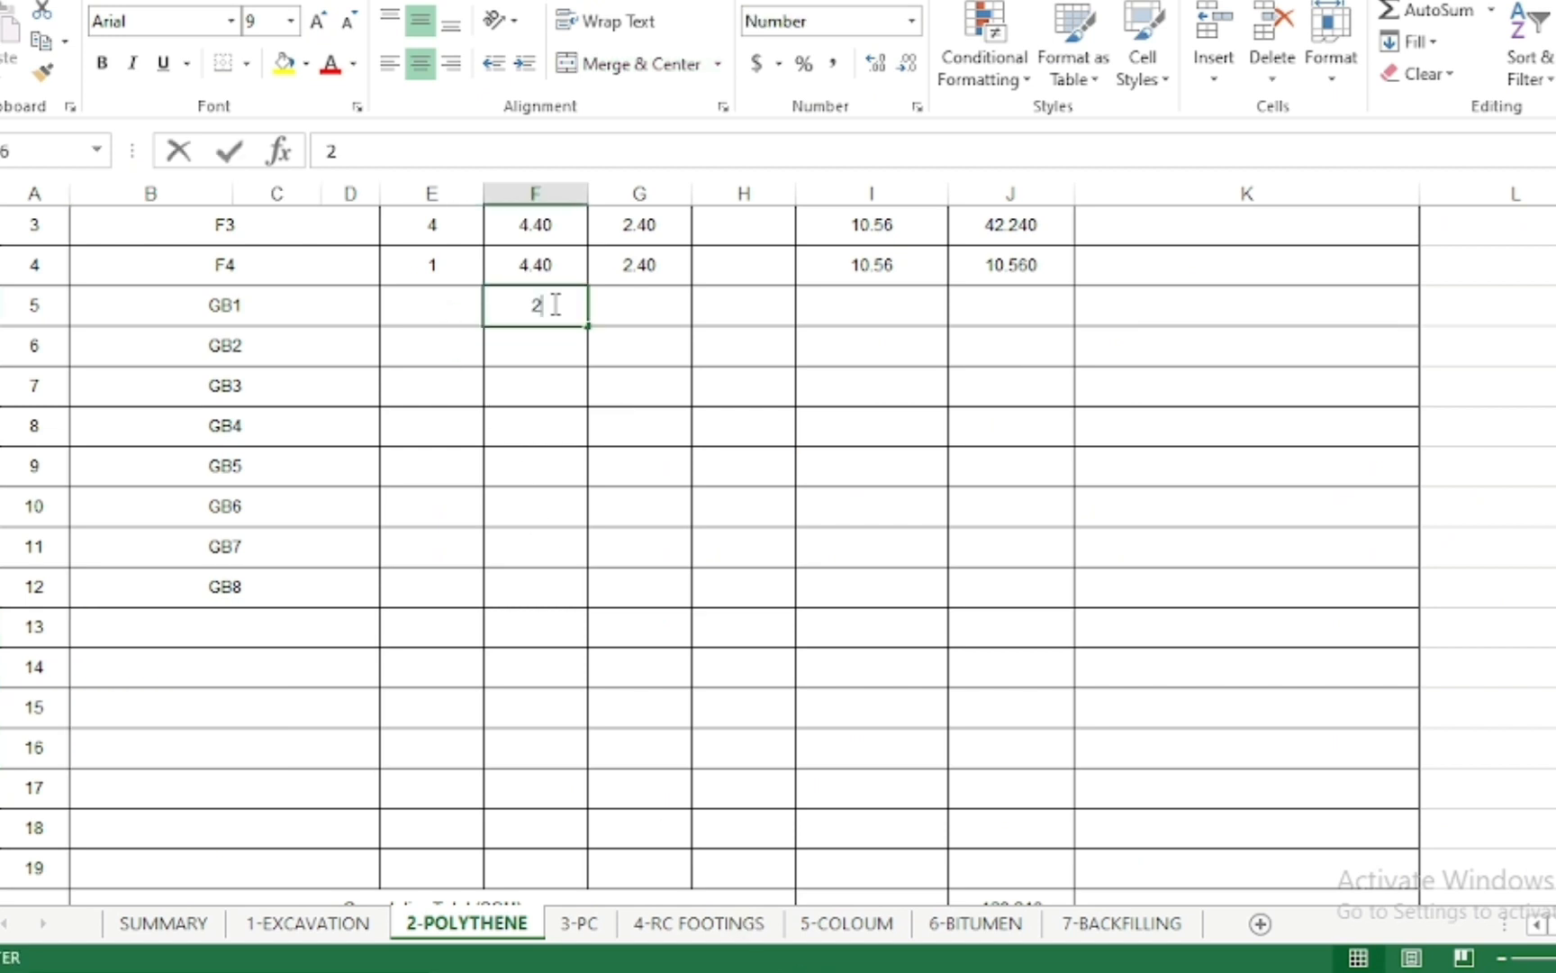
type("2.2")
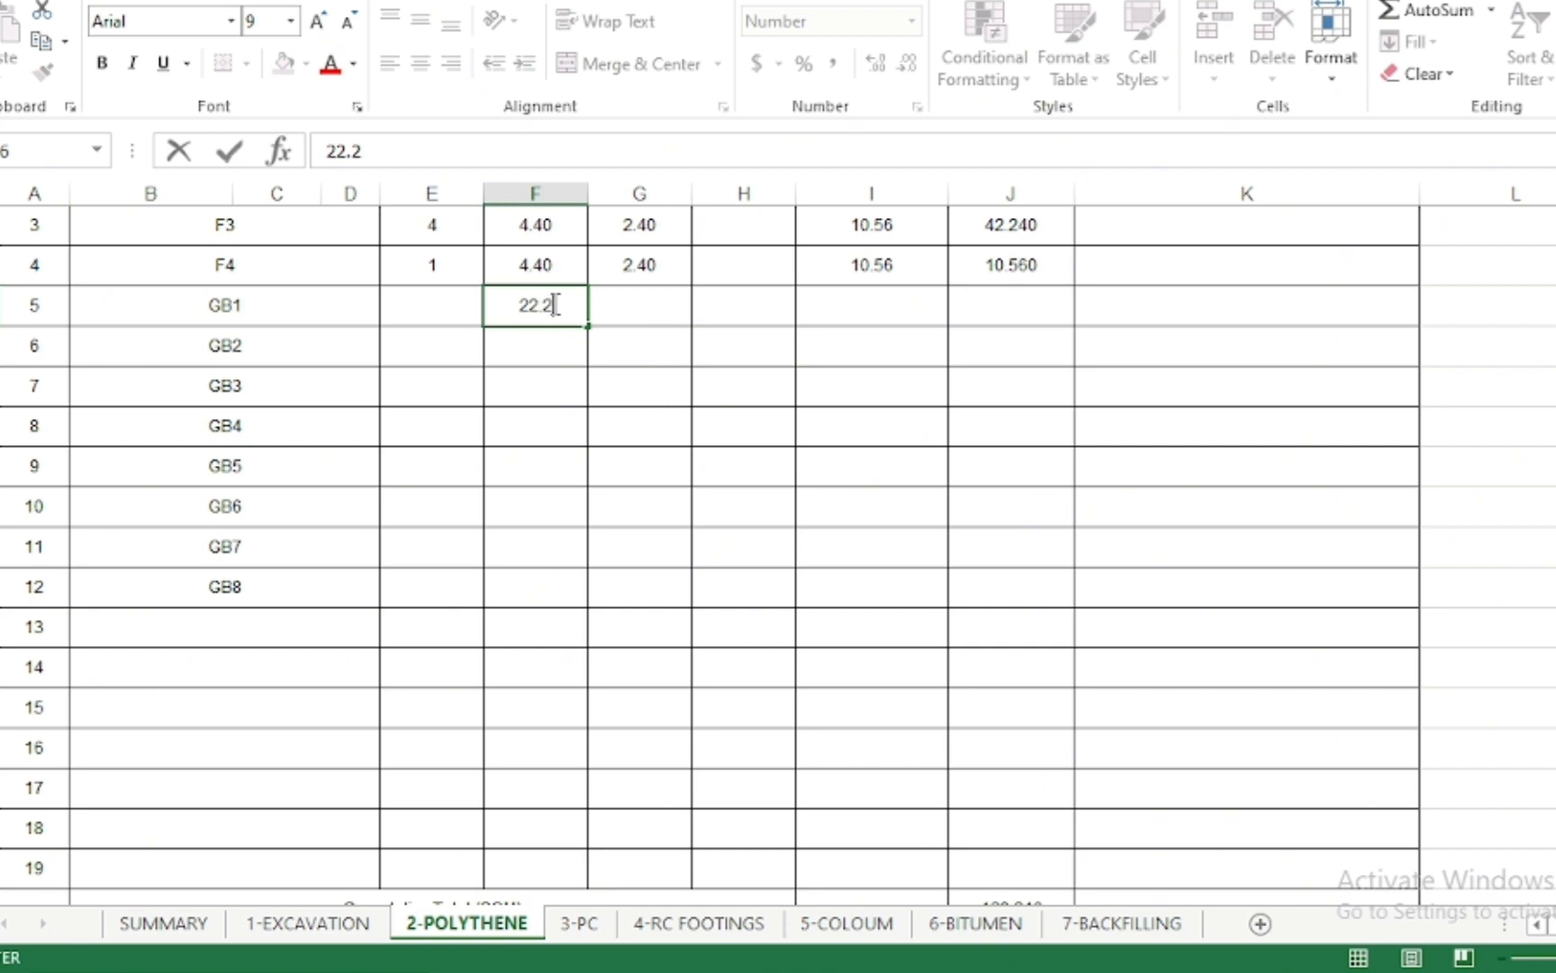
key("Return")
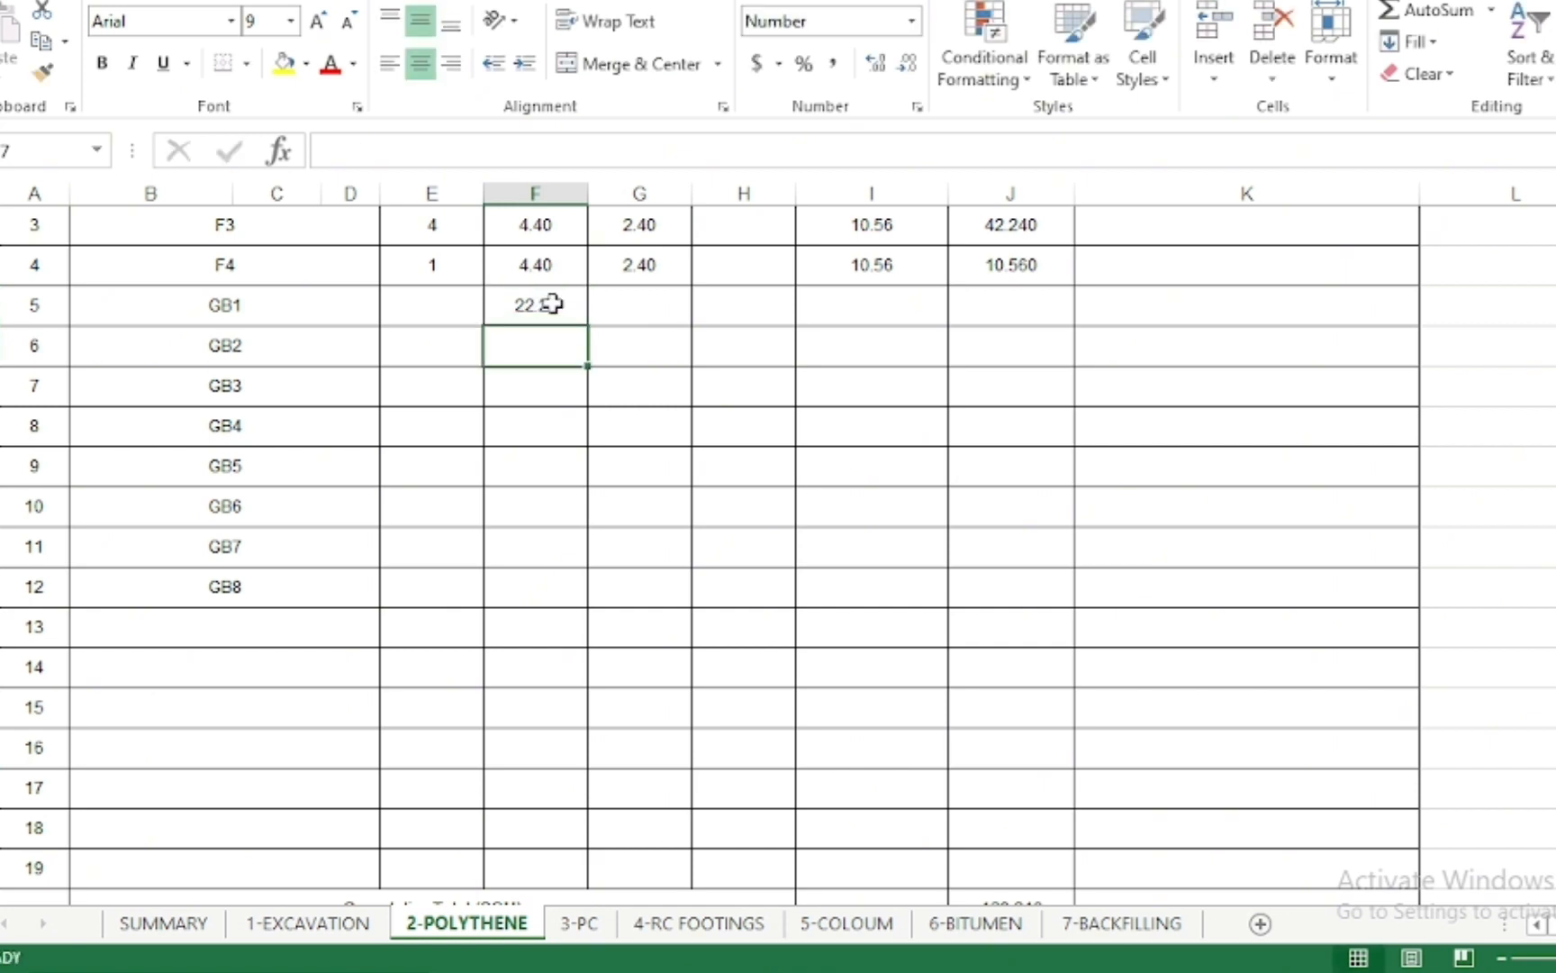
Check GB1's width on the plan PDF and enter .50 as its width in the Excel sheet
left_click(640, 314)
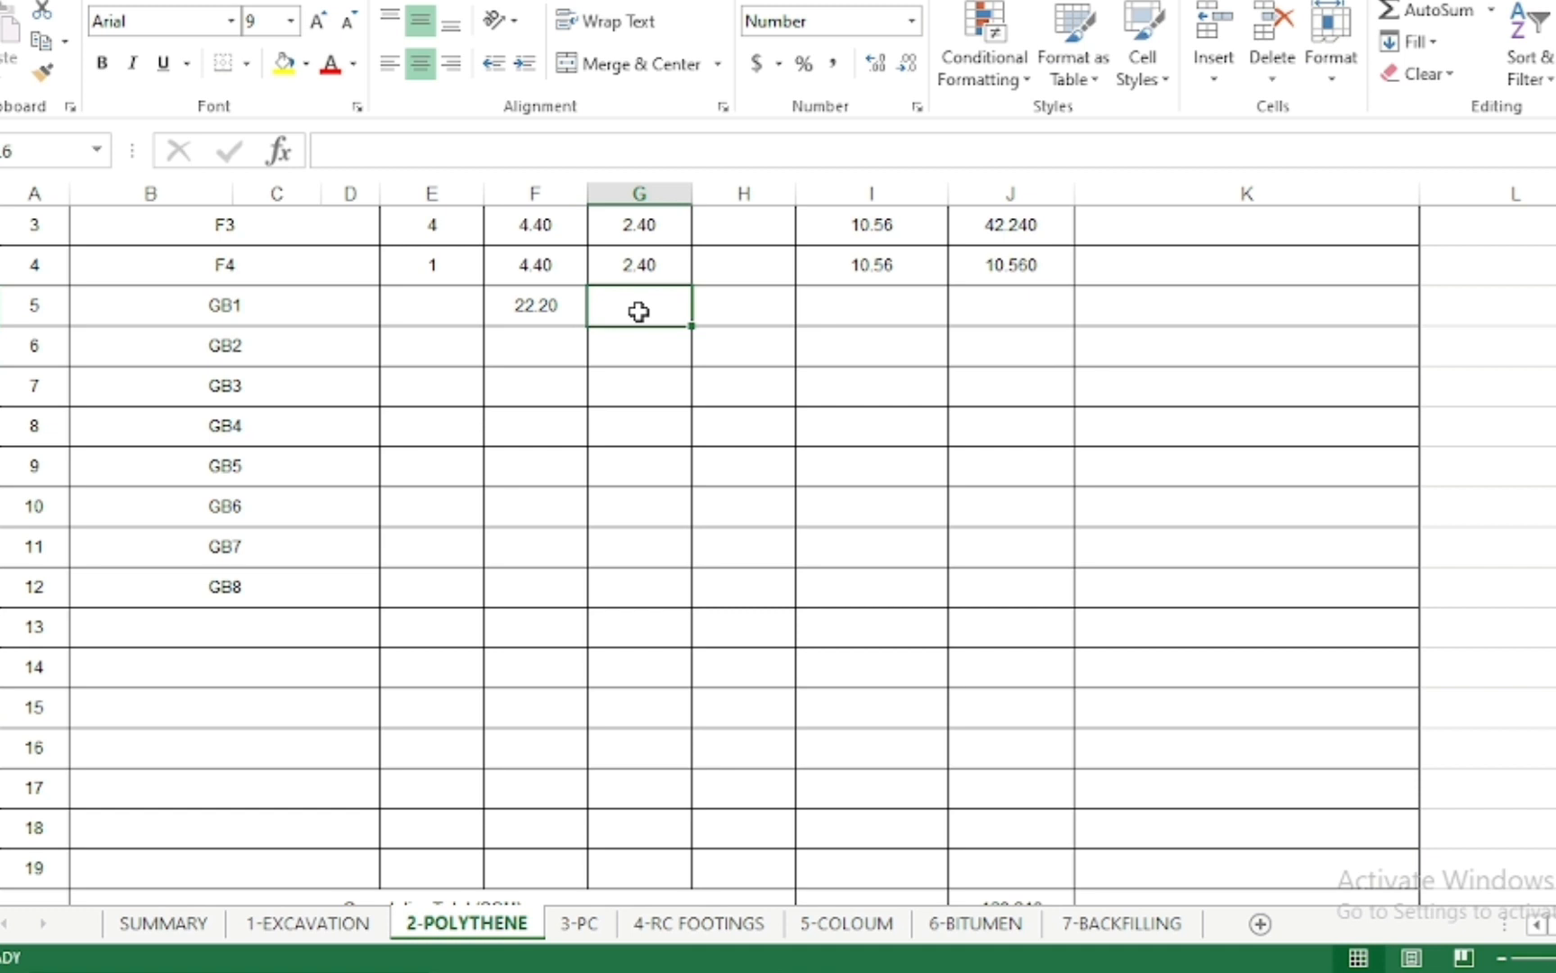
key("alt+Tab")
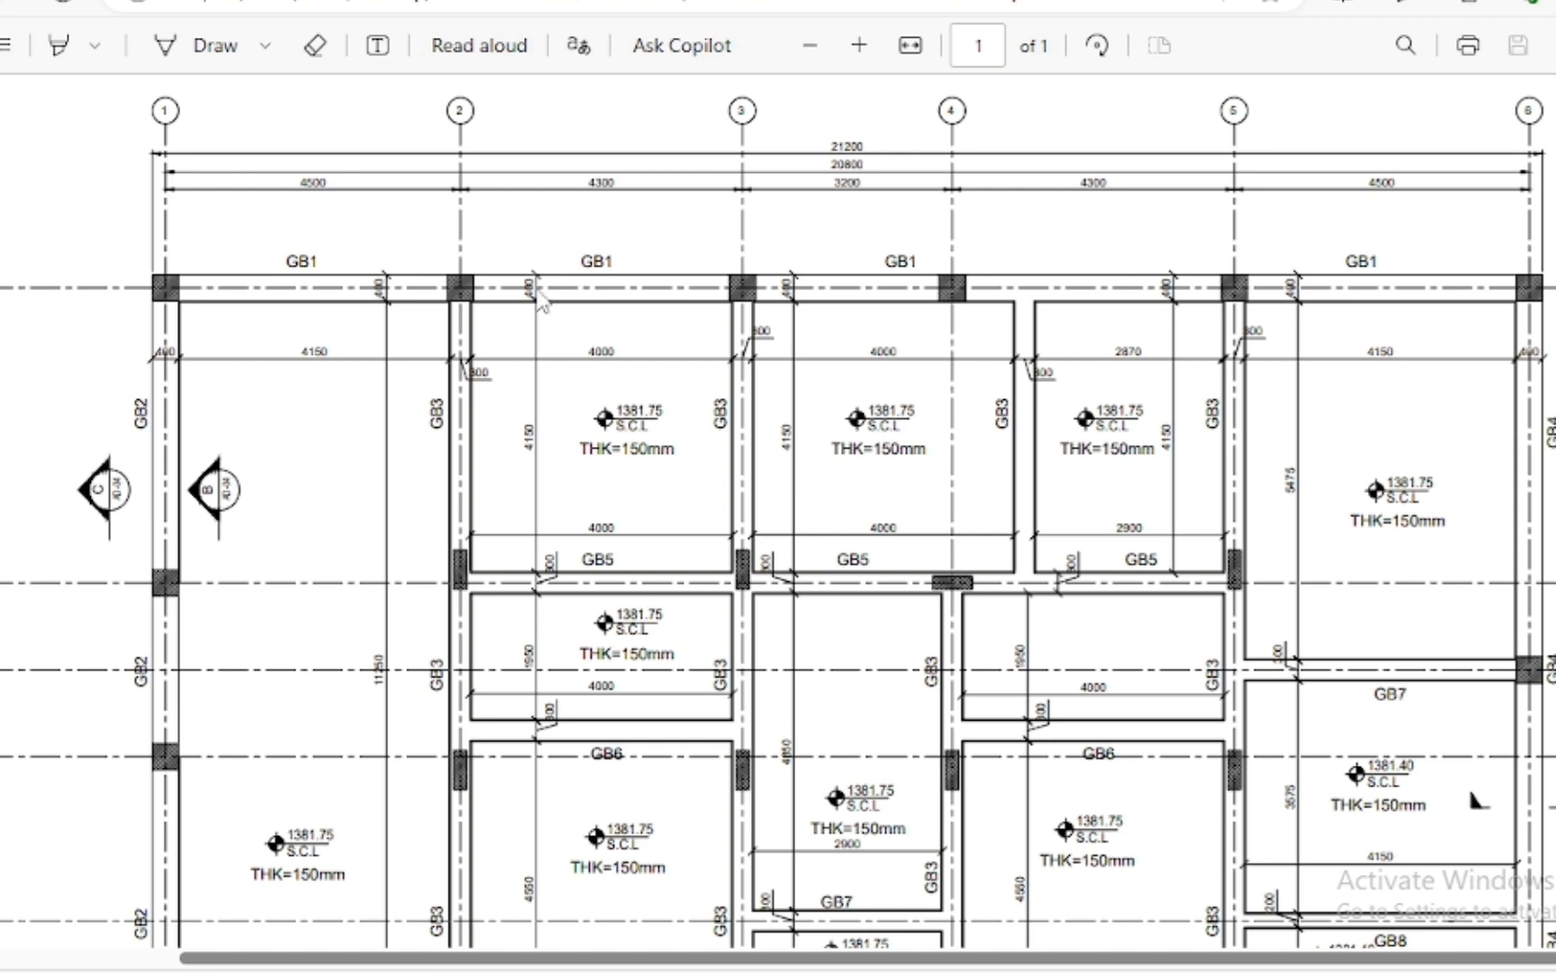
scroll(540, 302, "up", 3, "ctrl")
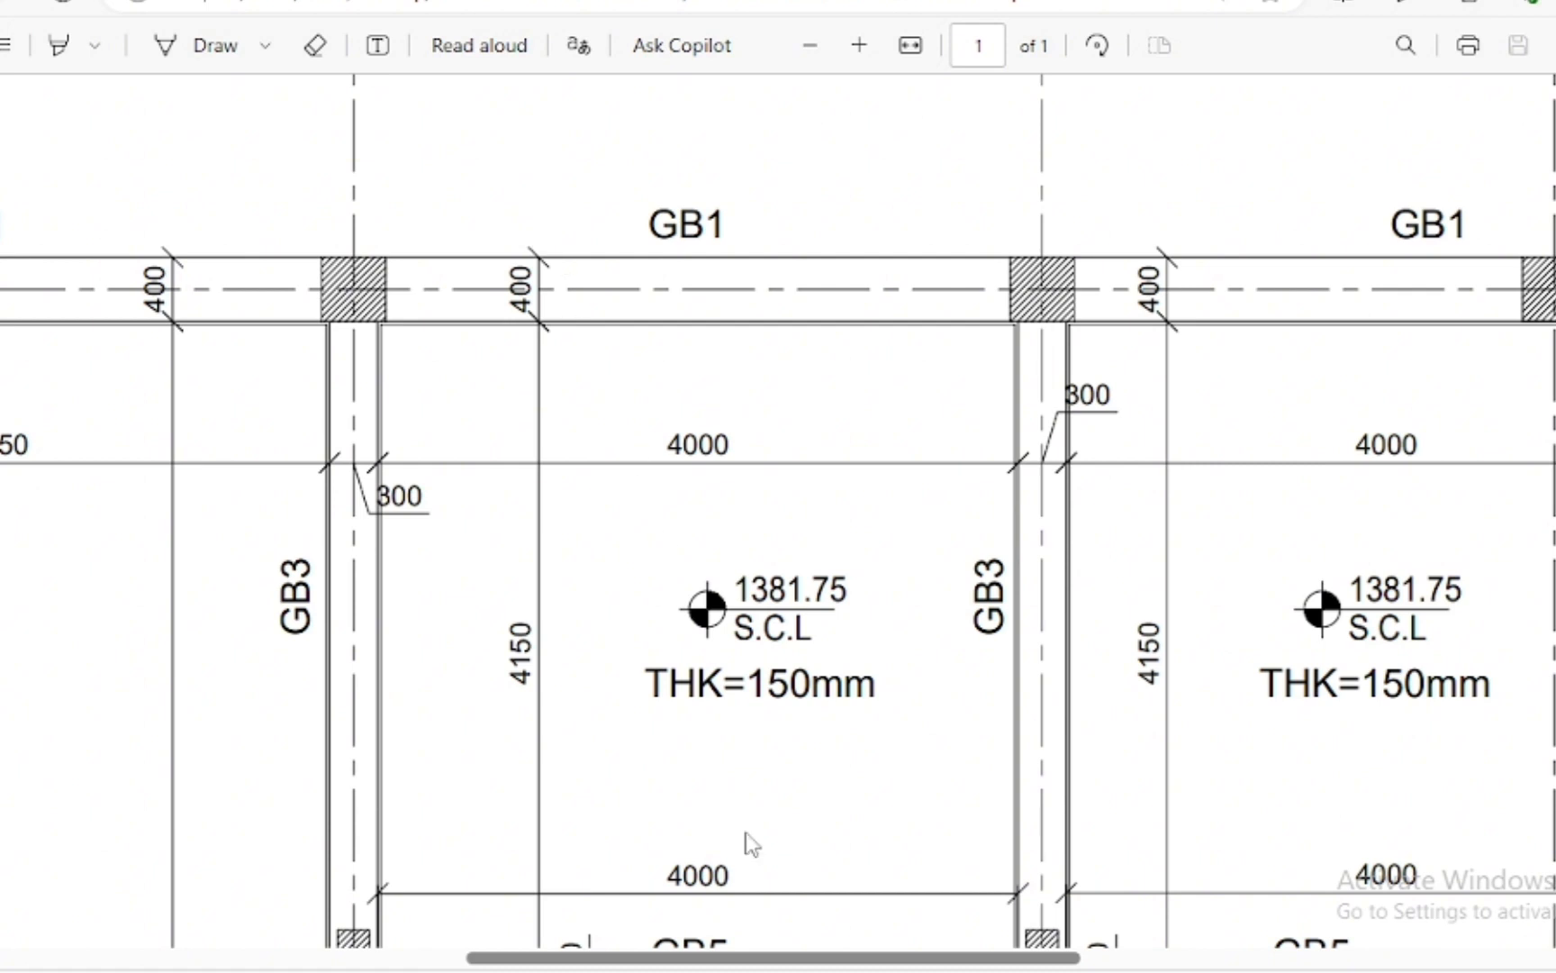
mouse_move(798, 968)
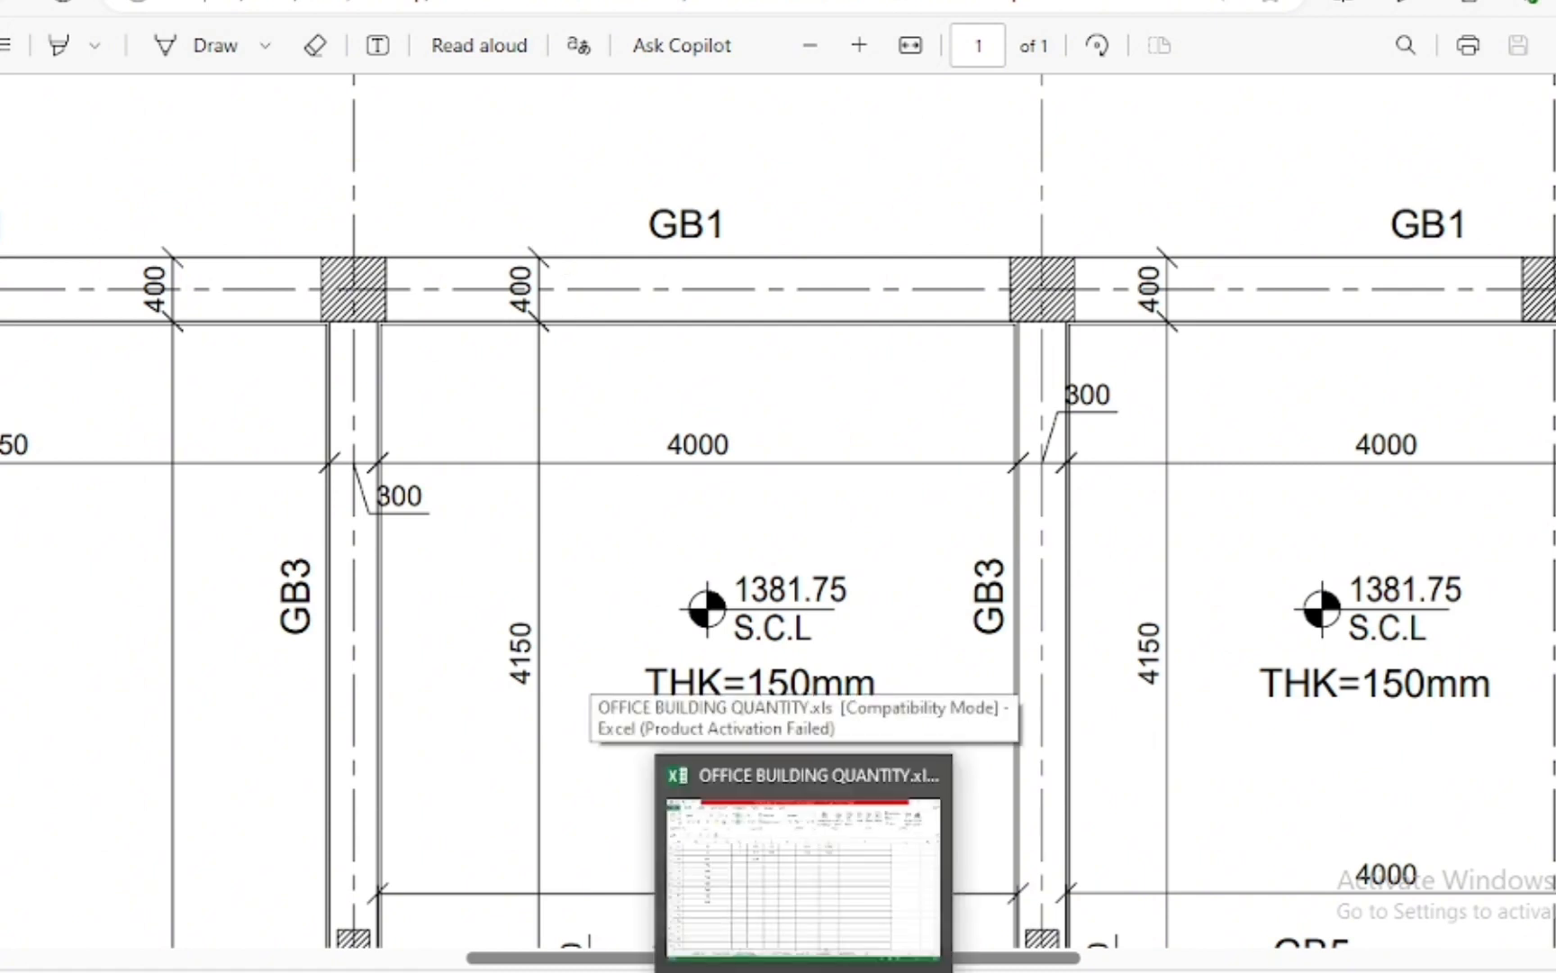
left_click(798, 928)
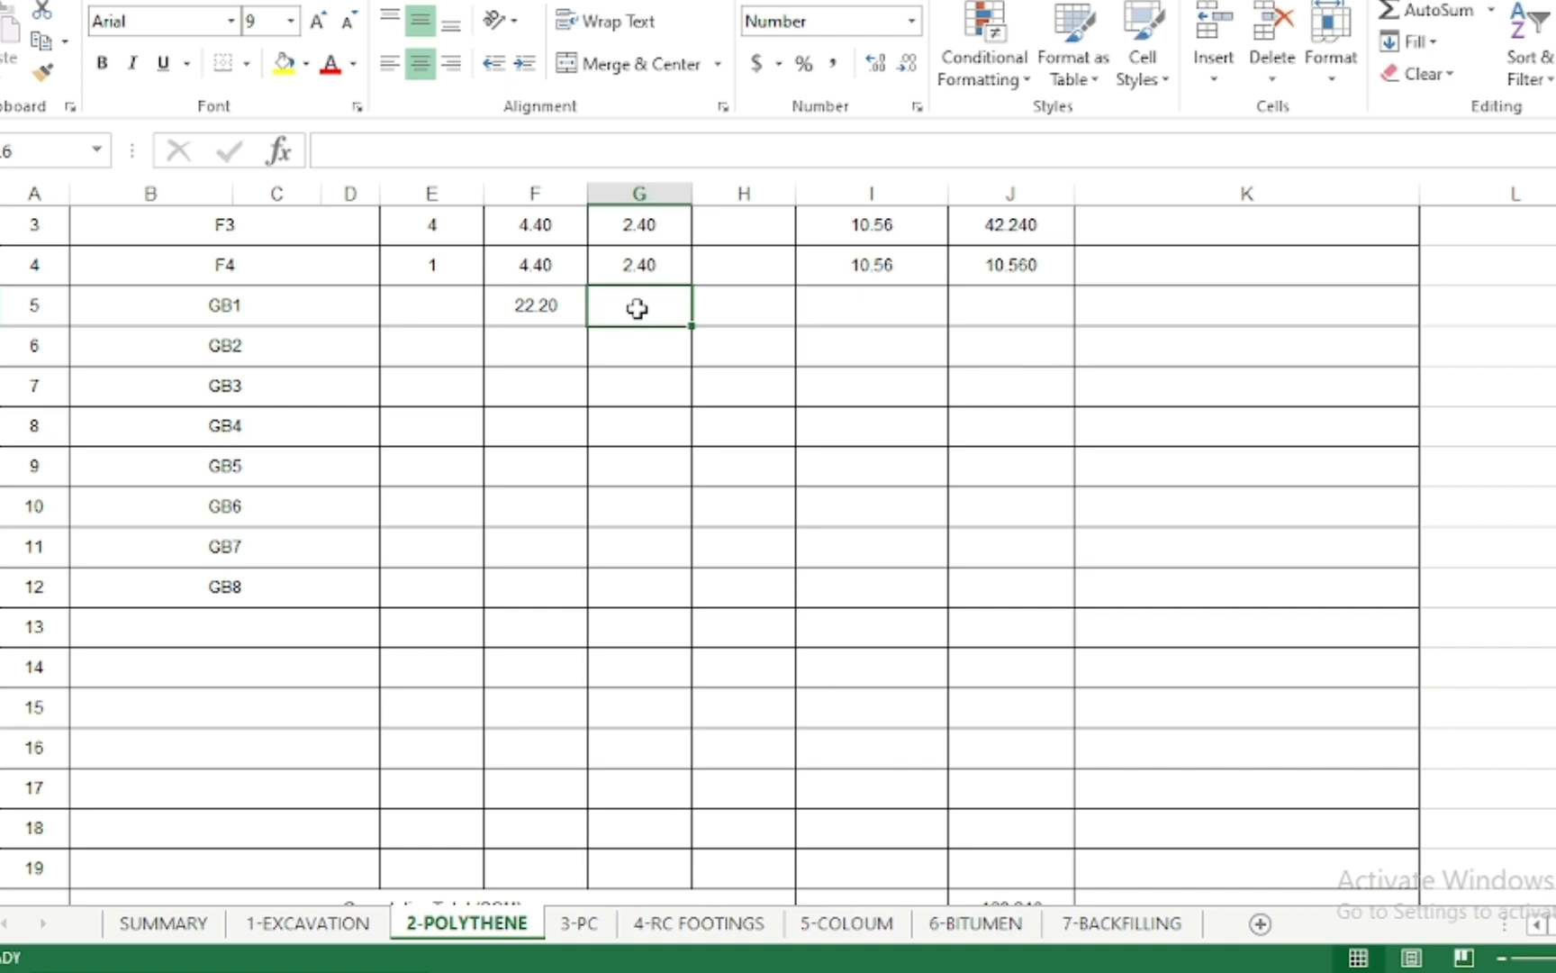
type(".50")
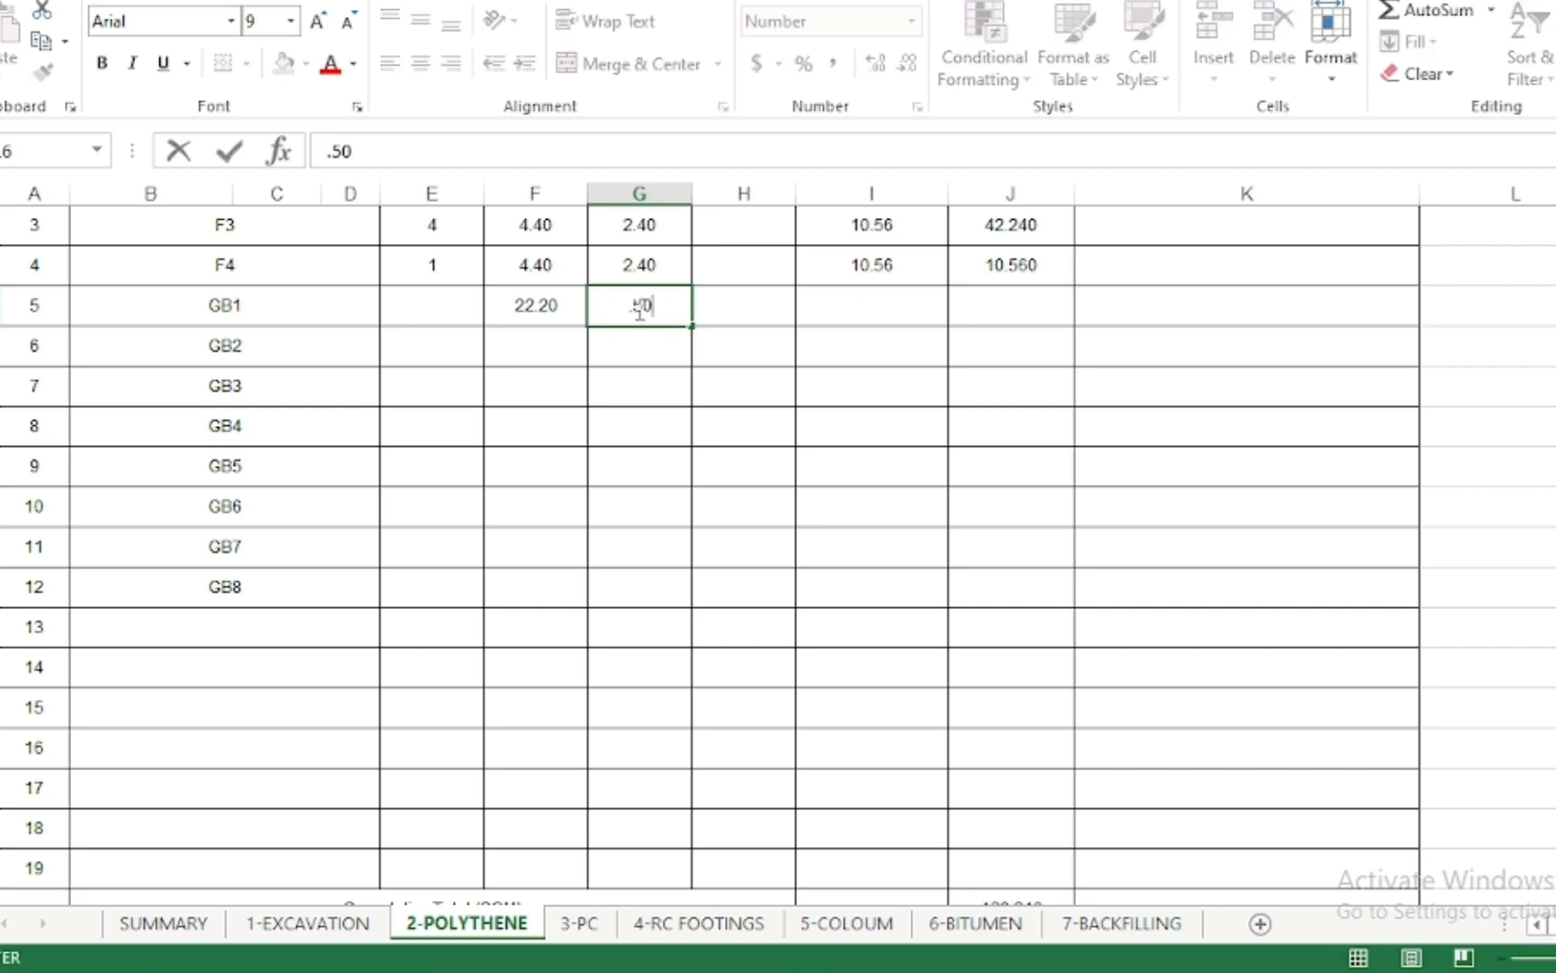
key("Return")
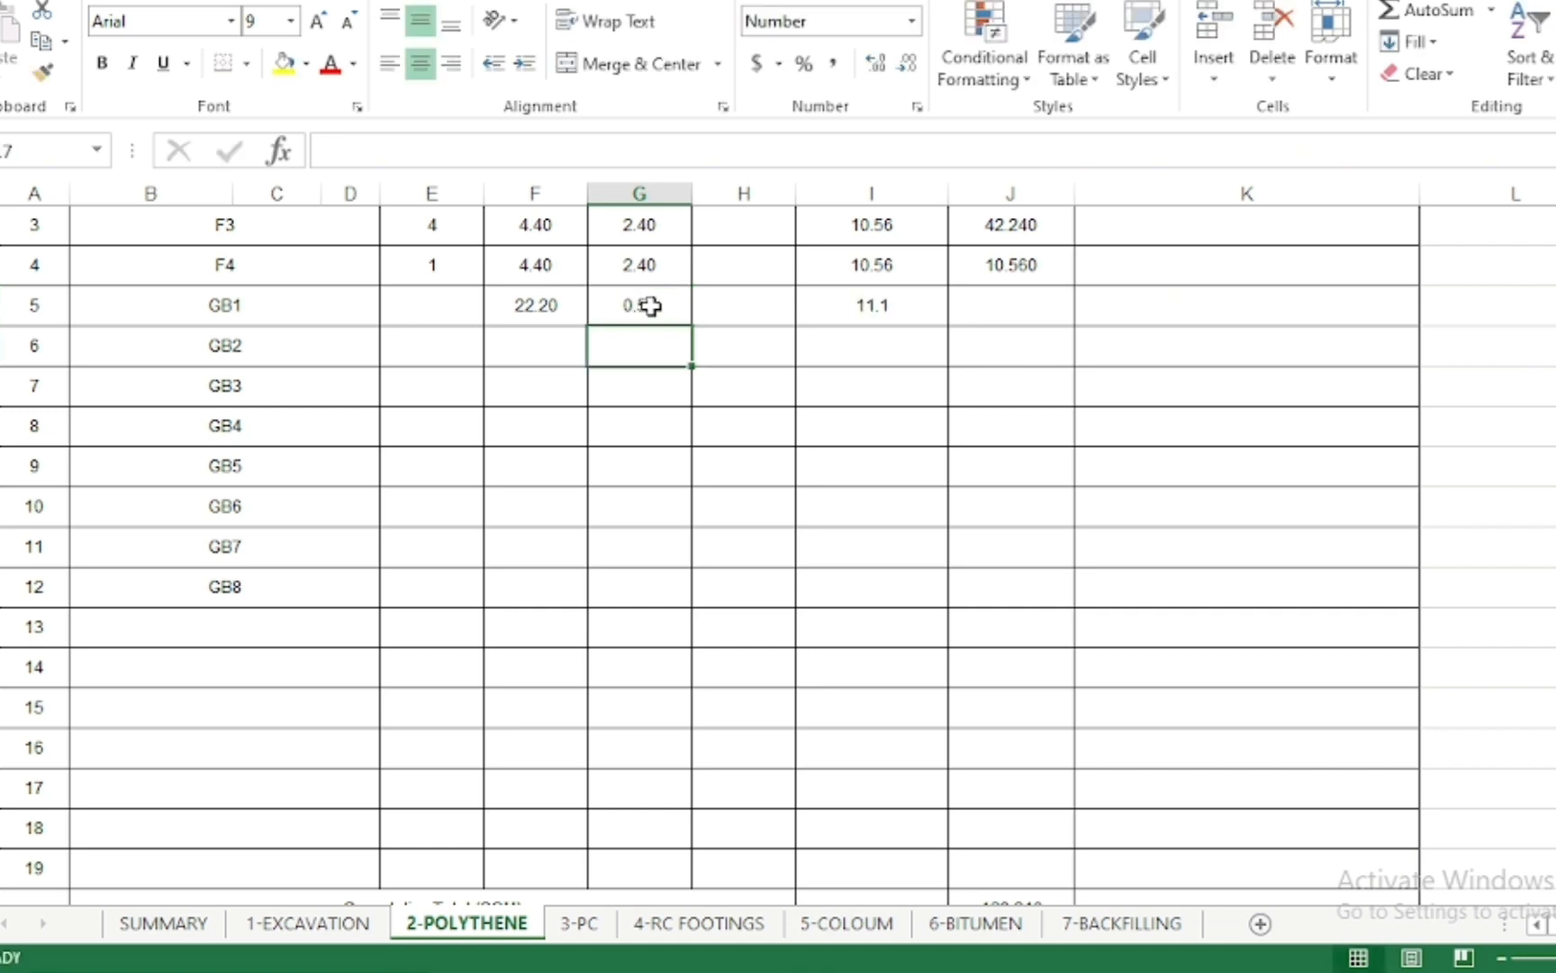
Check how many GB1 beam lines the plan PDF shows and enter 2 as GB1's number in the Excel sheet
key("alt+Tab")
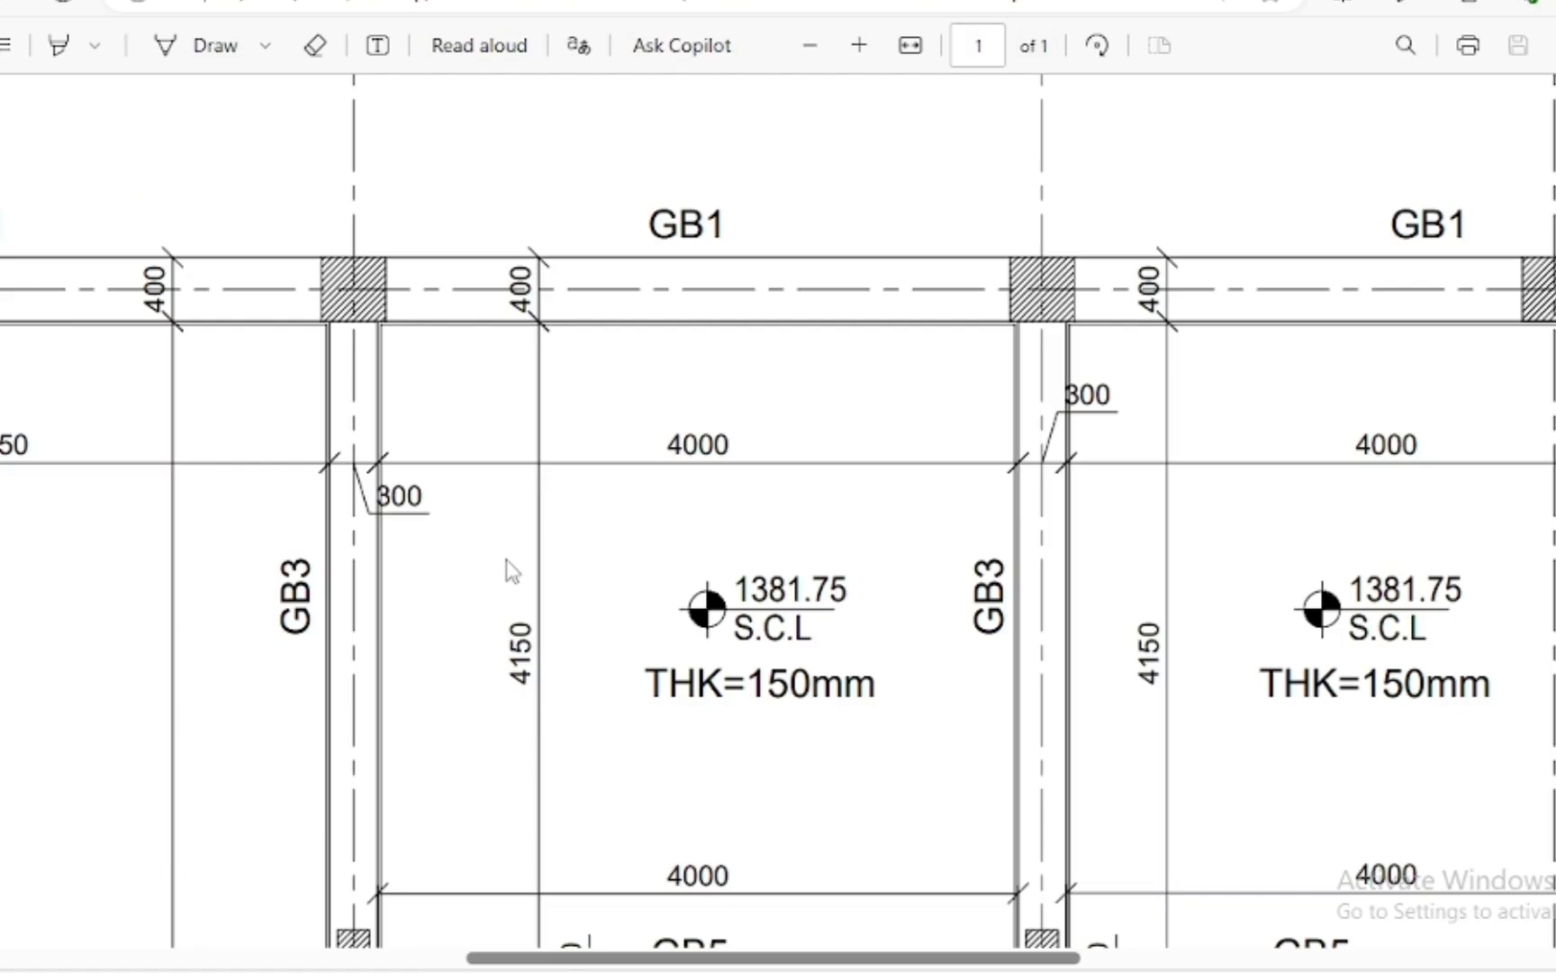
scroll(726, 372, "down", 5)
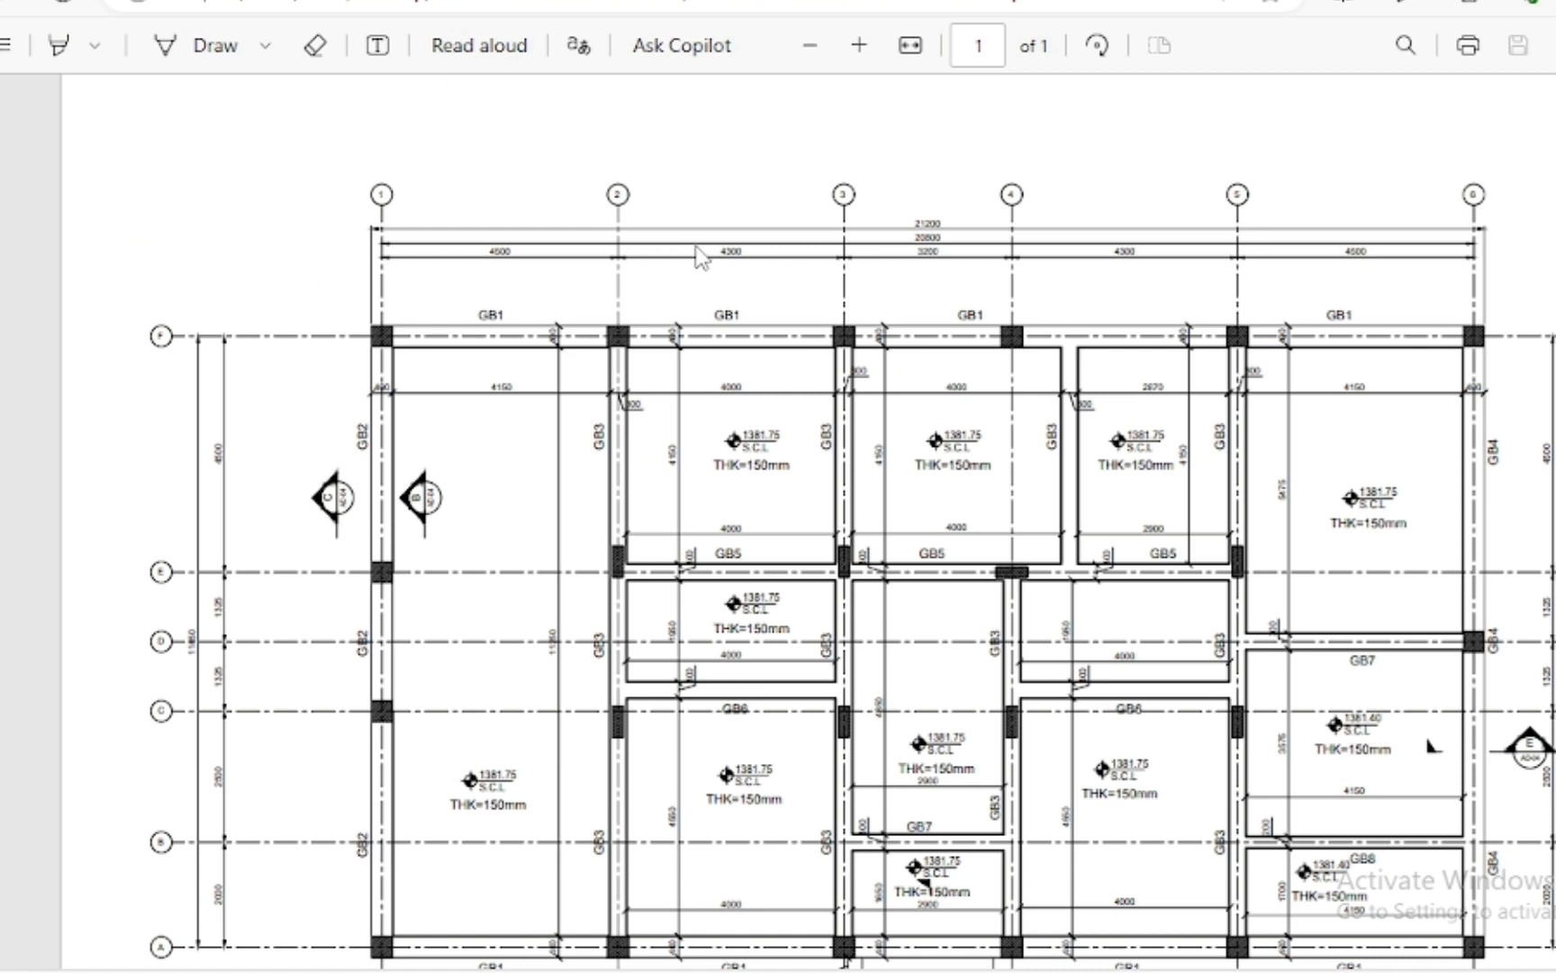
scroll(702, 254, "down", 3)
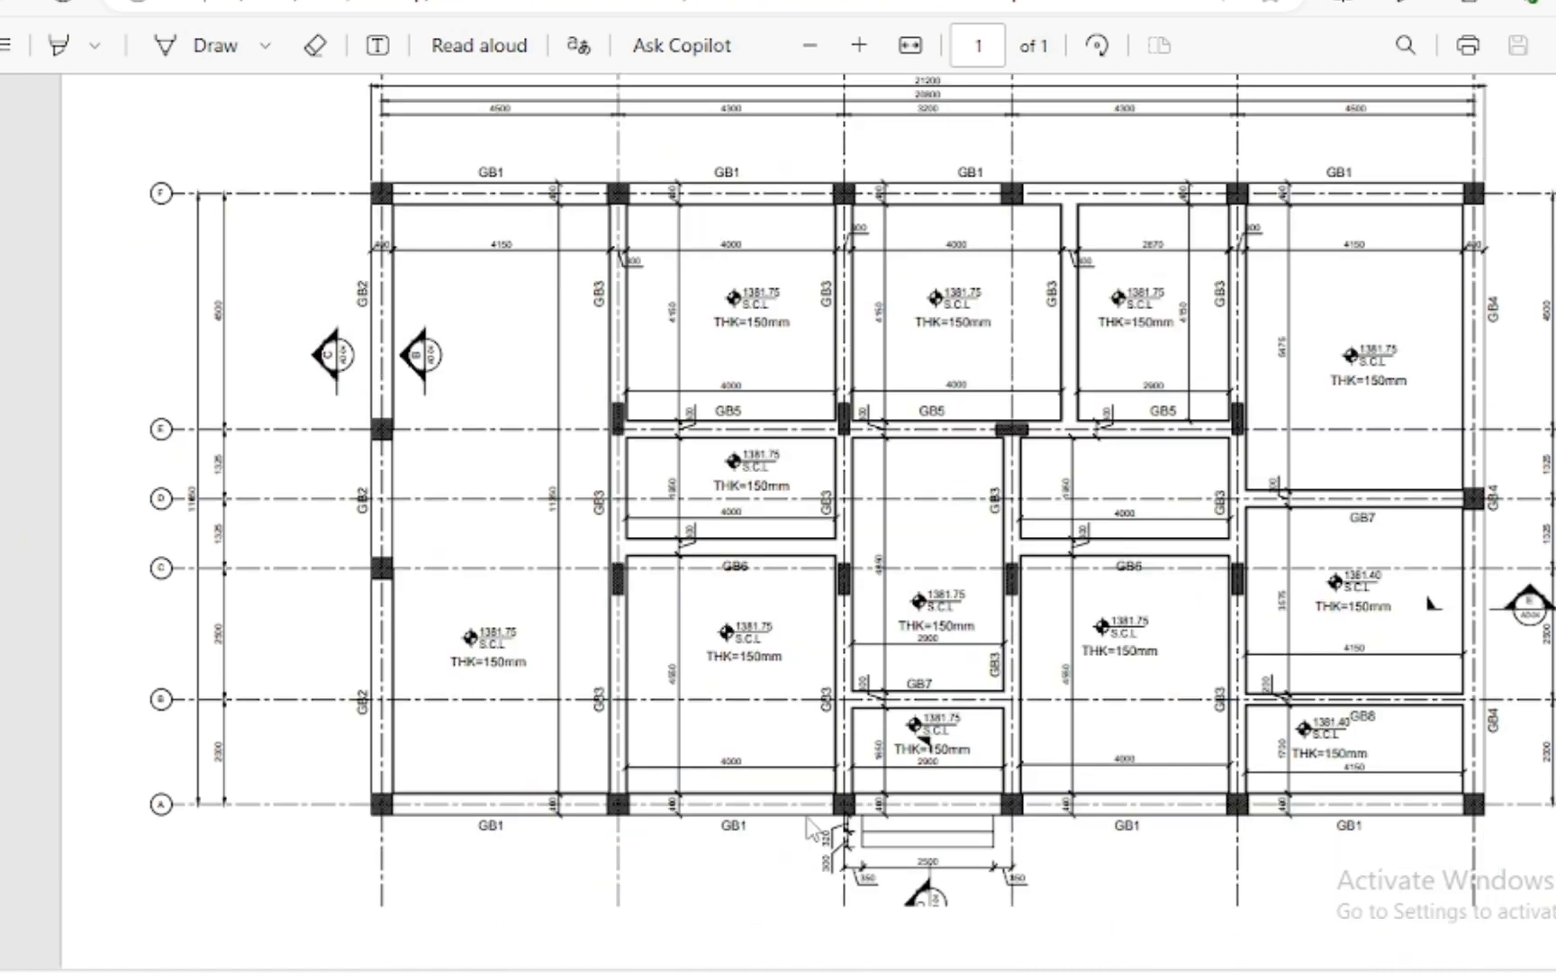
key("alt+Tab")
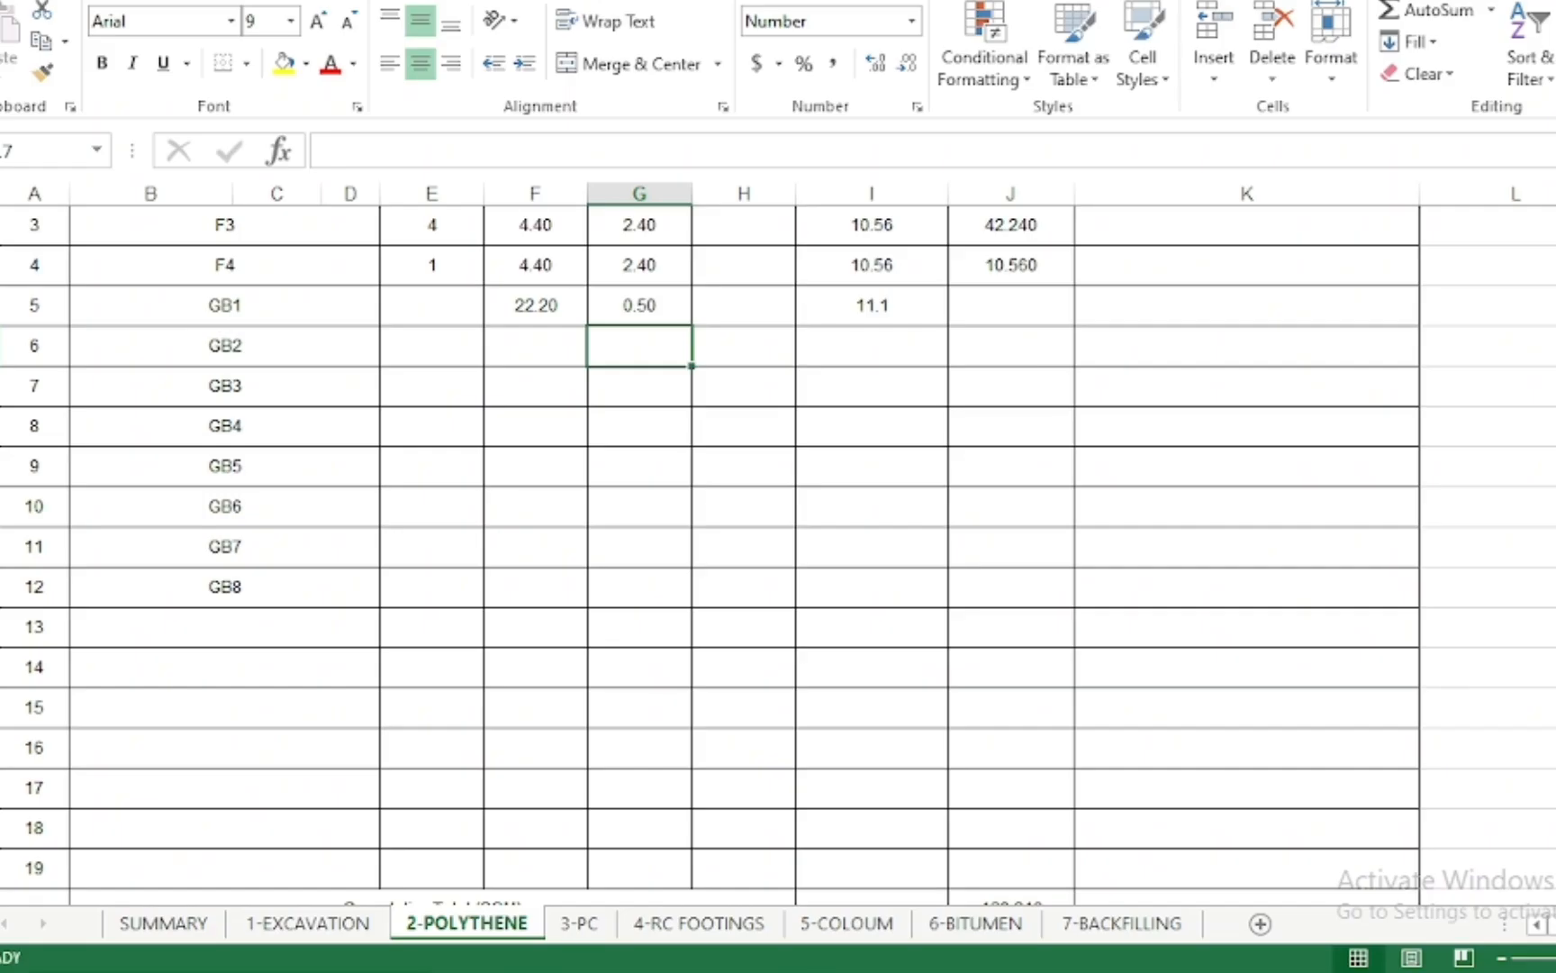
left_click(440, 308)
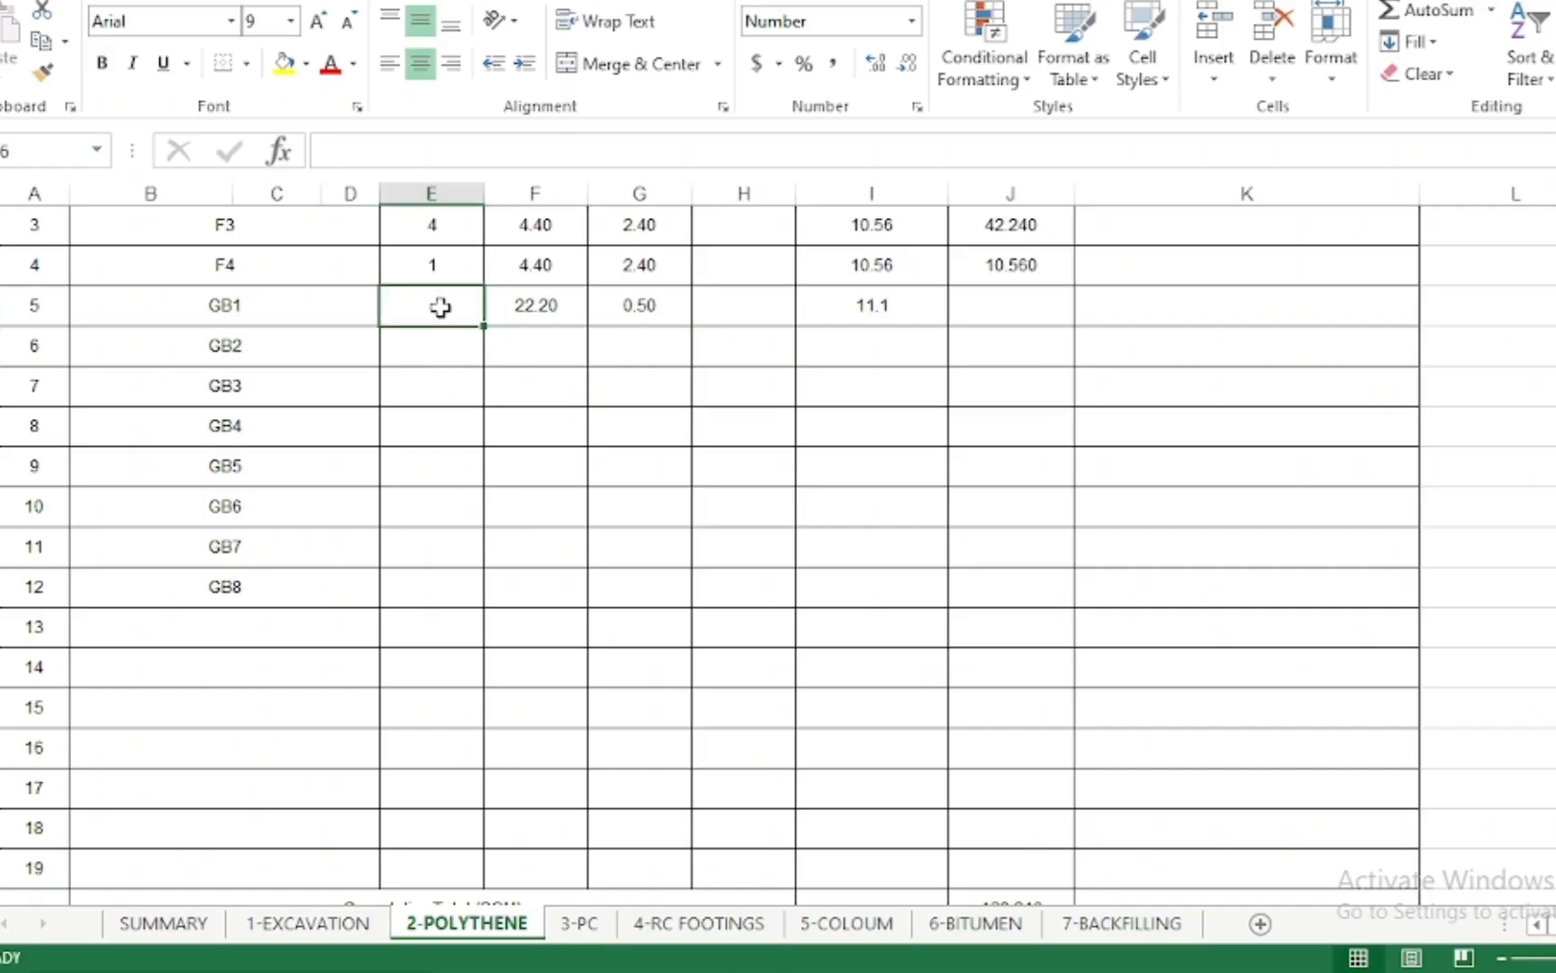
type("2")
key("Return")
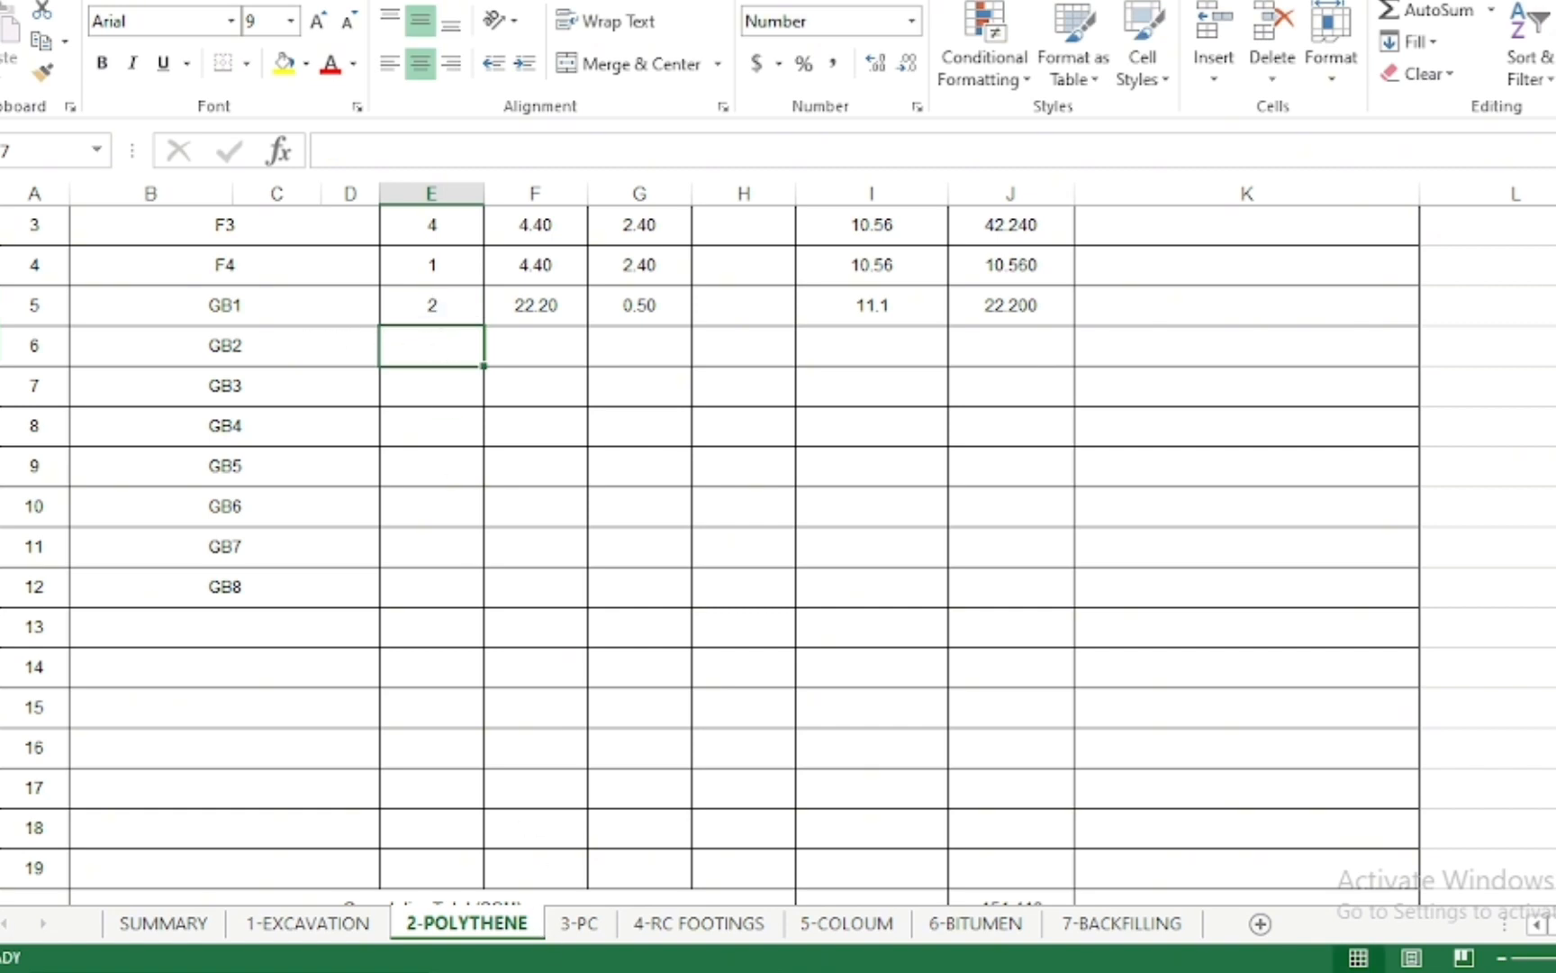
Look up the GB2 beam run on the plan PDF and enter 11.25 as GB2's length in the Excel sheet
left_click(531, 970)
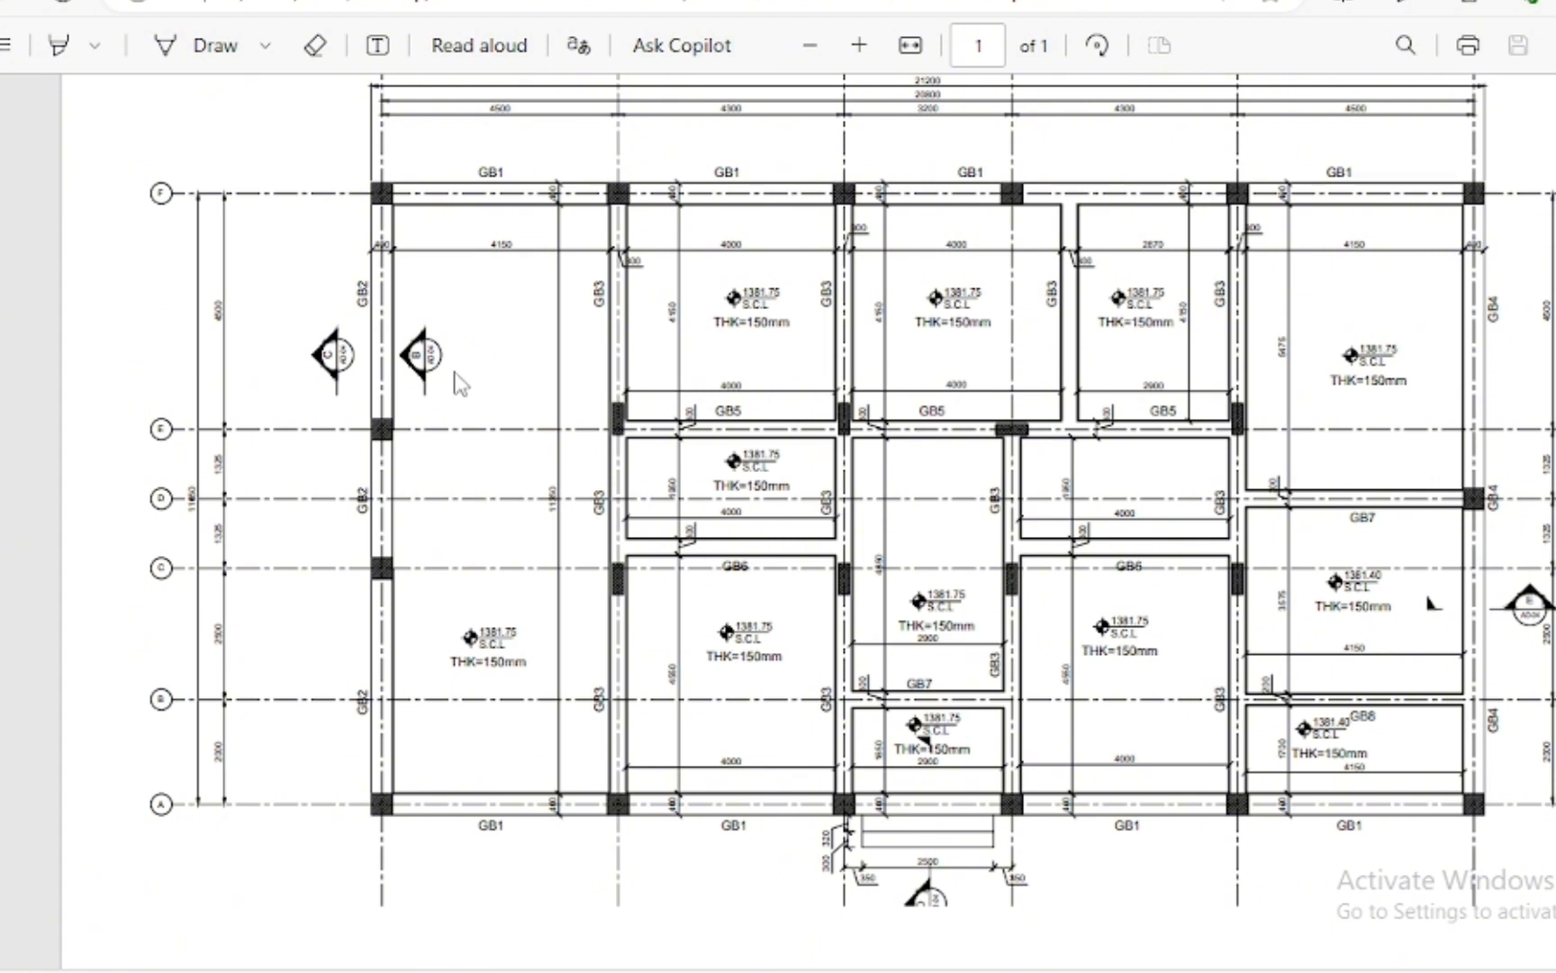
scroll(364, 445, "up", 1)
scroll(361, 445, "right", 2)
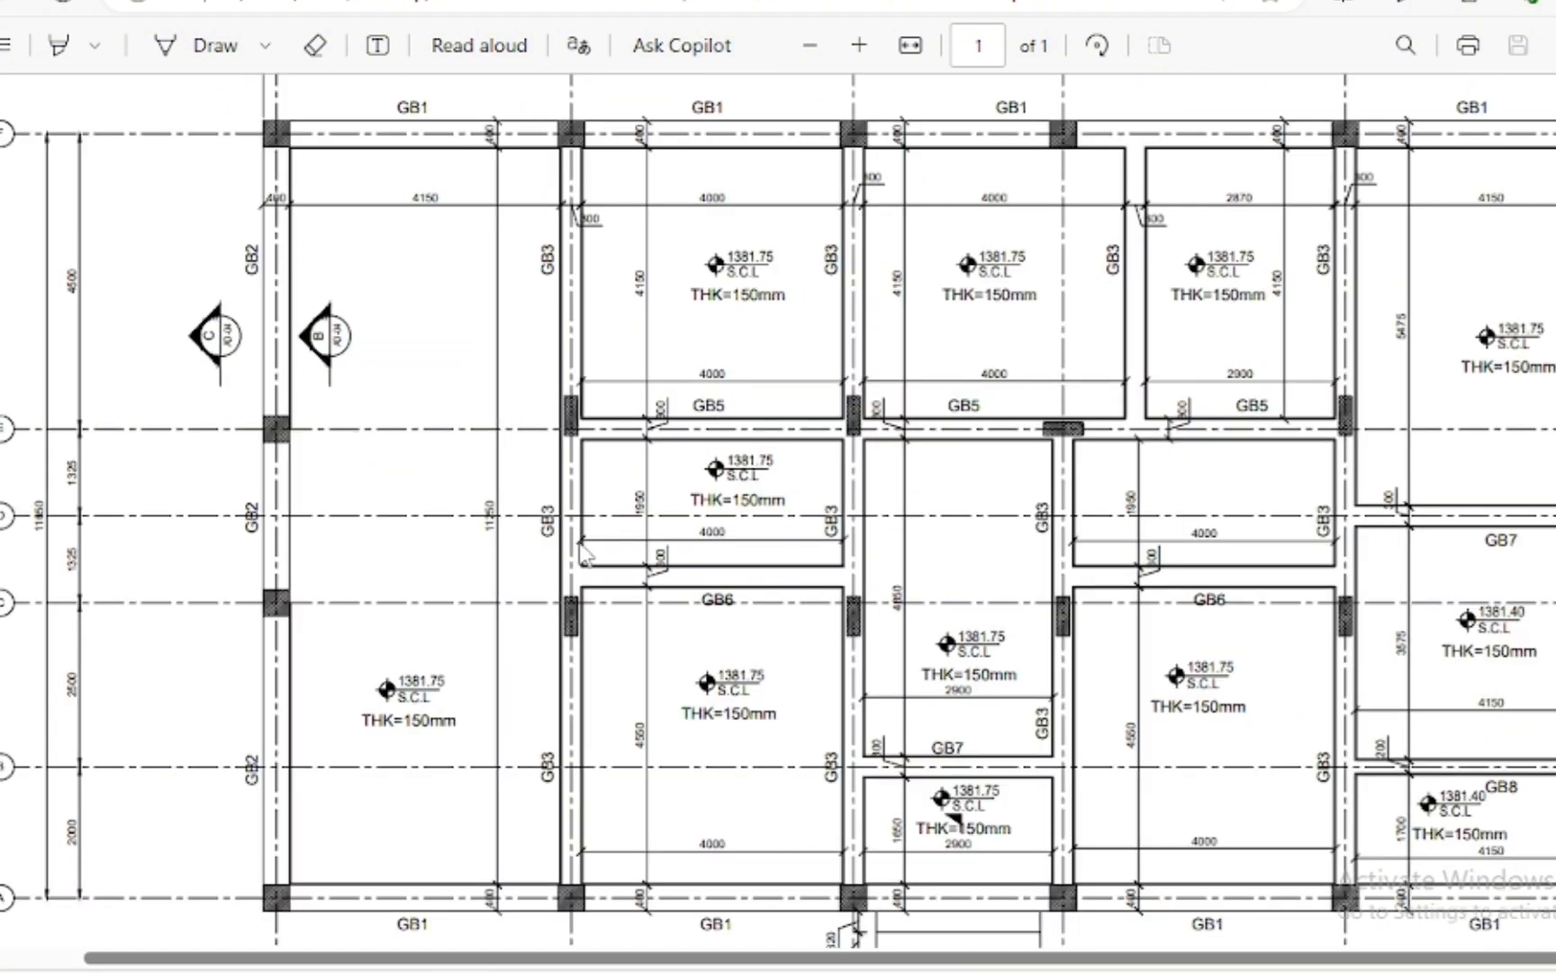
scroll(568, 549, "down", 2)
scroll(407, 265, "up", 2)
scroll(410, 265, "up", 1)
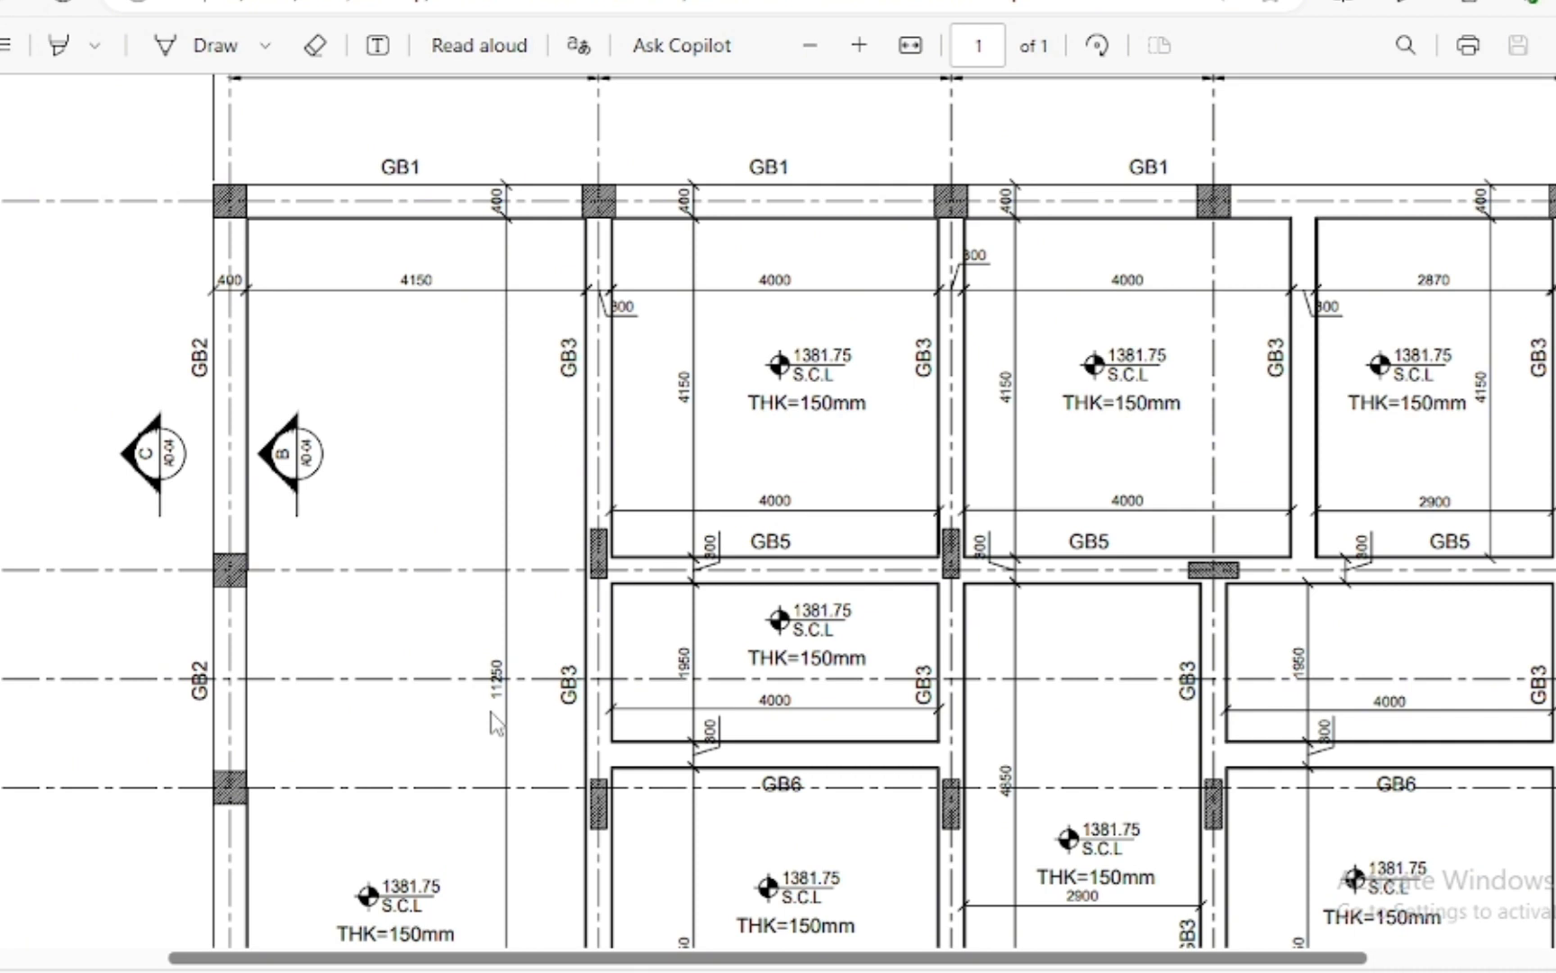
scroll(492, 716, "up", 2)
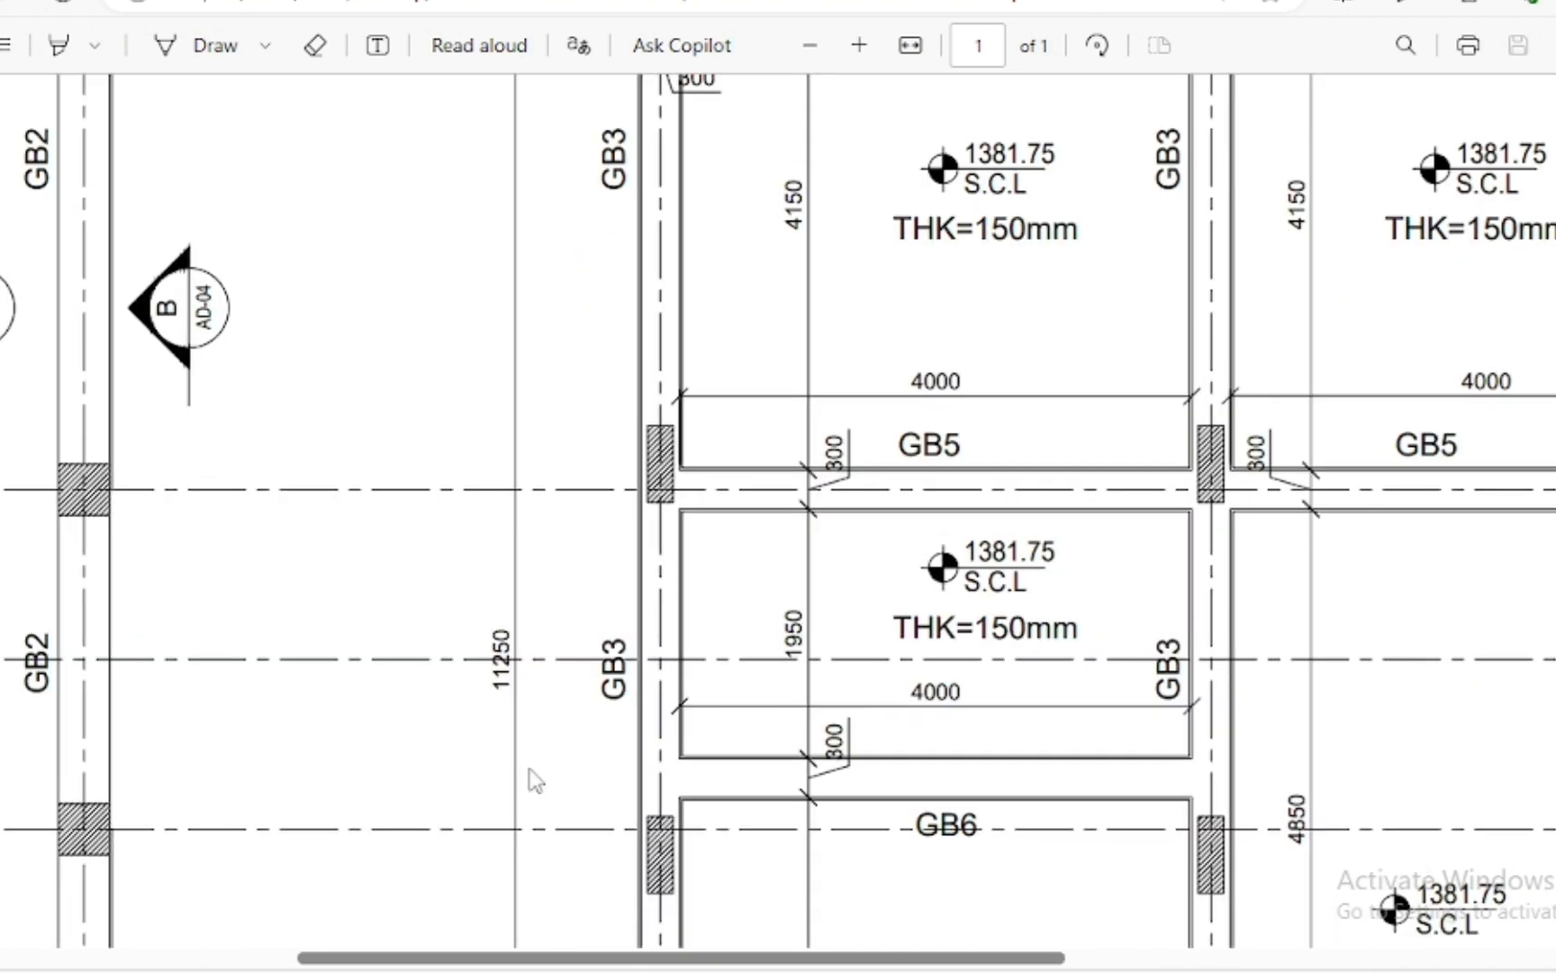
left_click(740, 971)
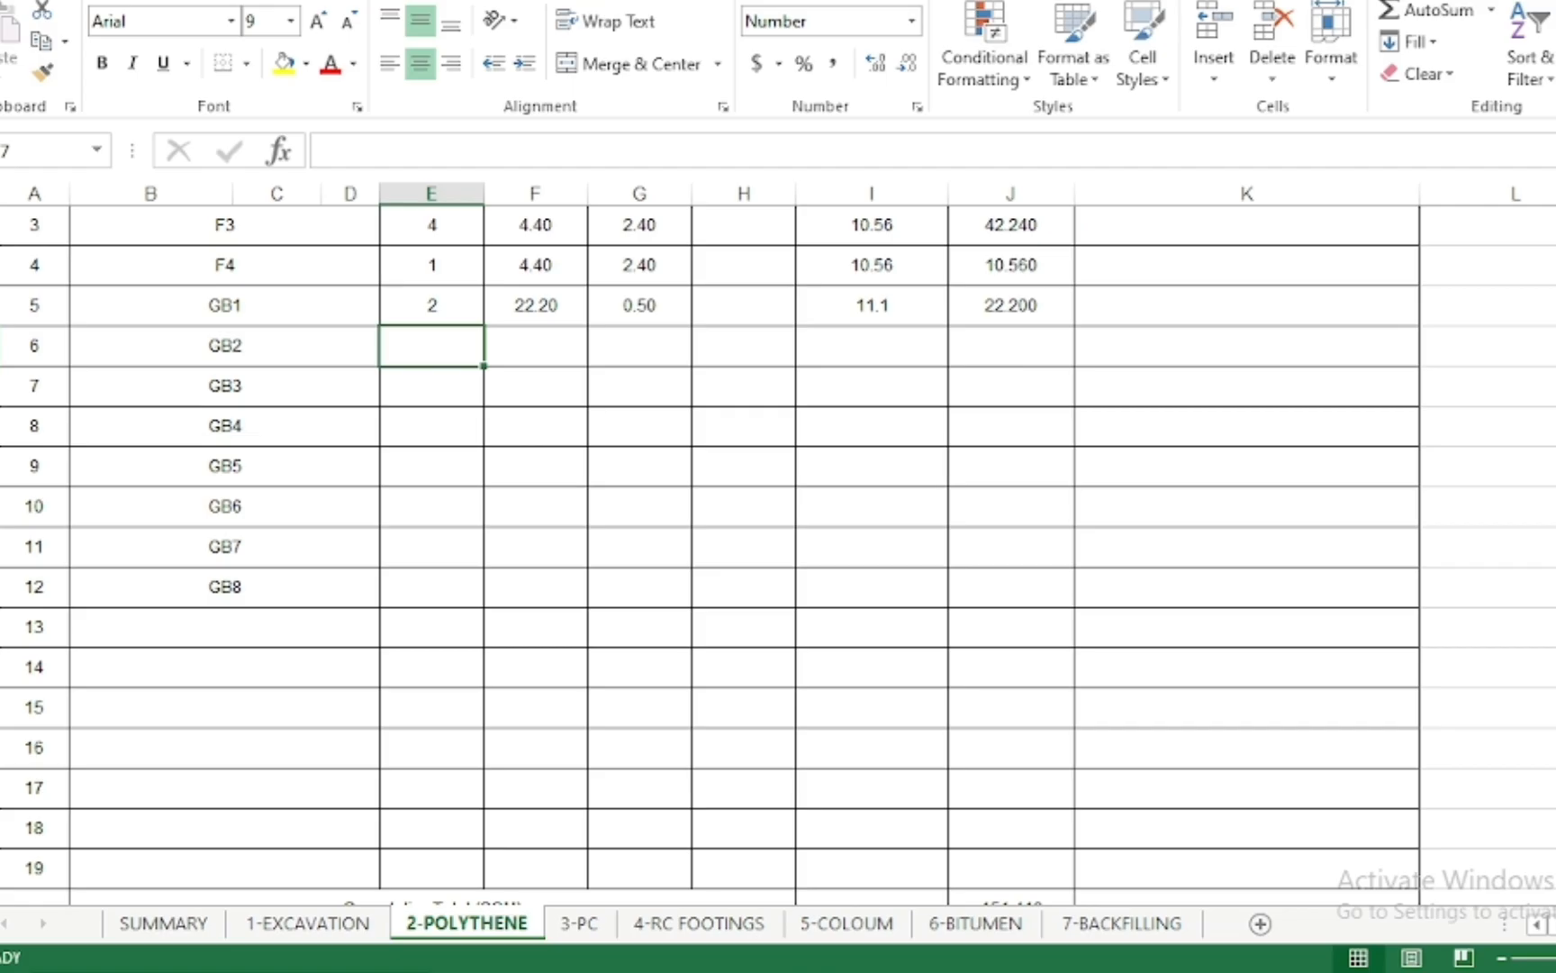
left_click(549, 344)
type("11.25")
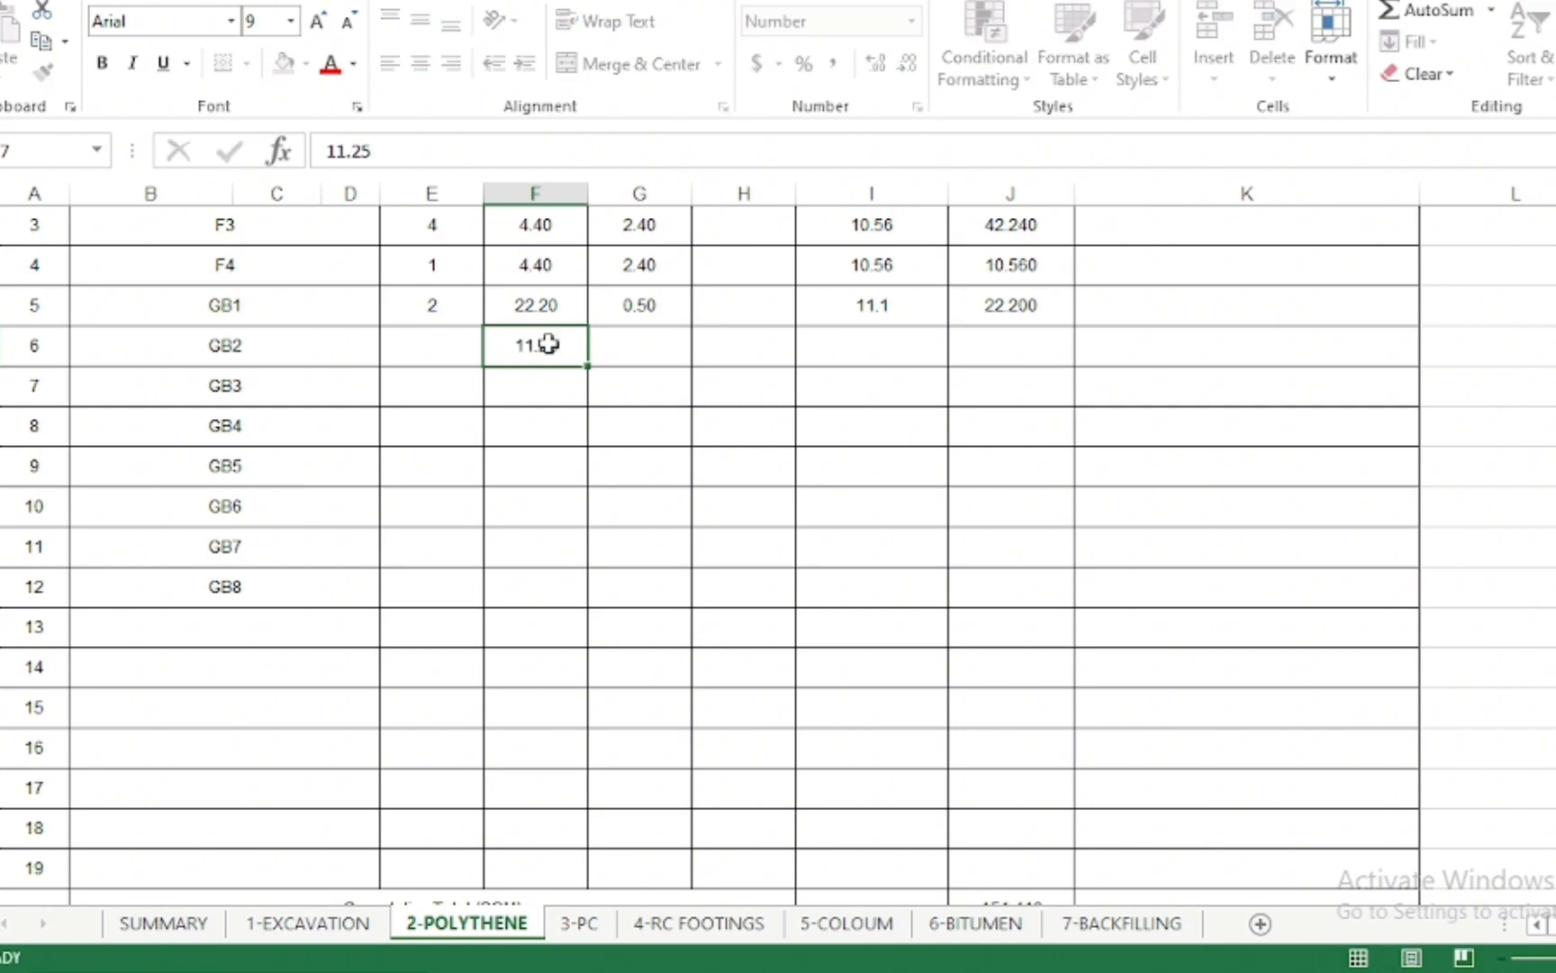
key("Return")
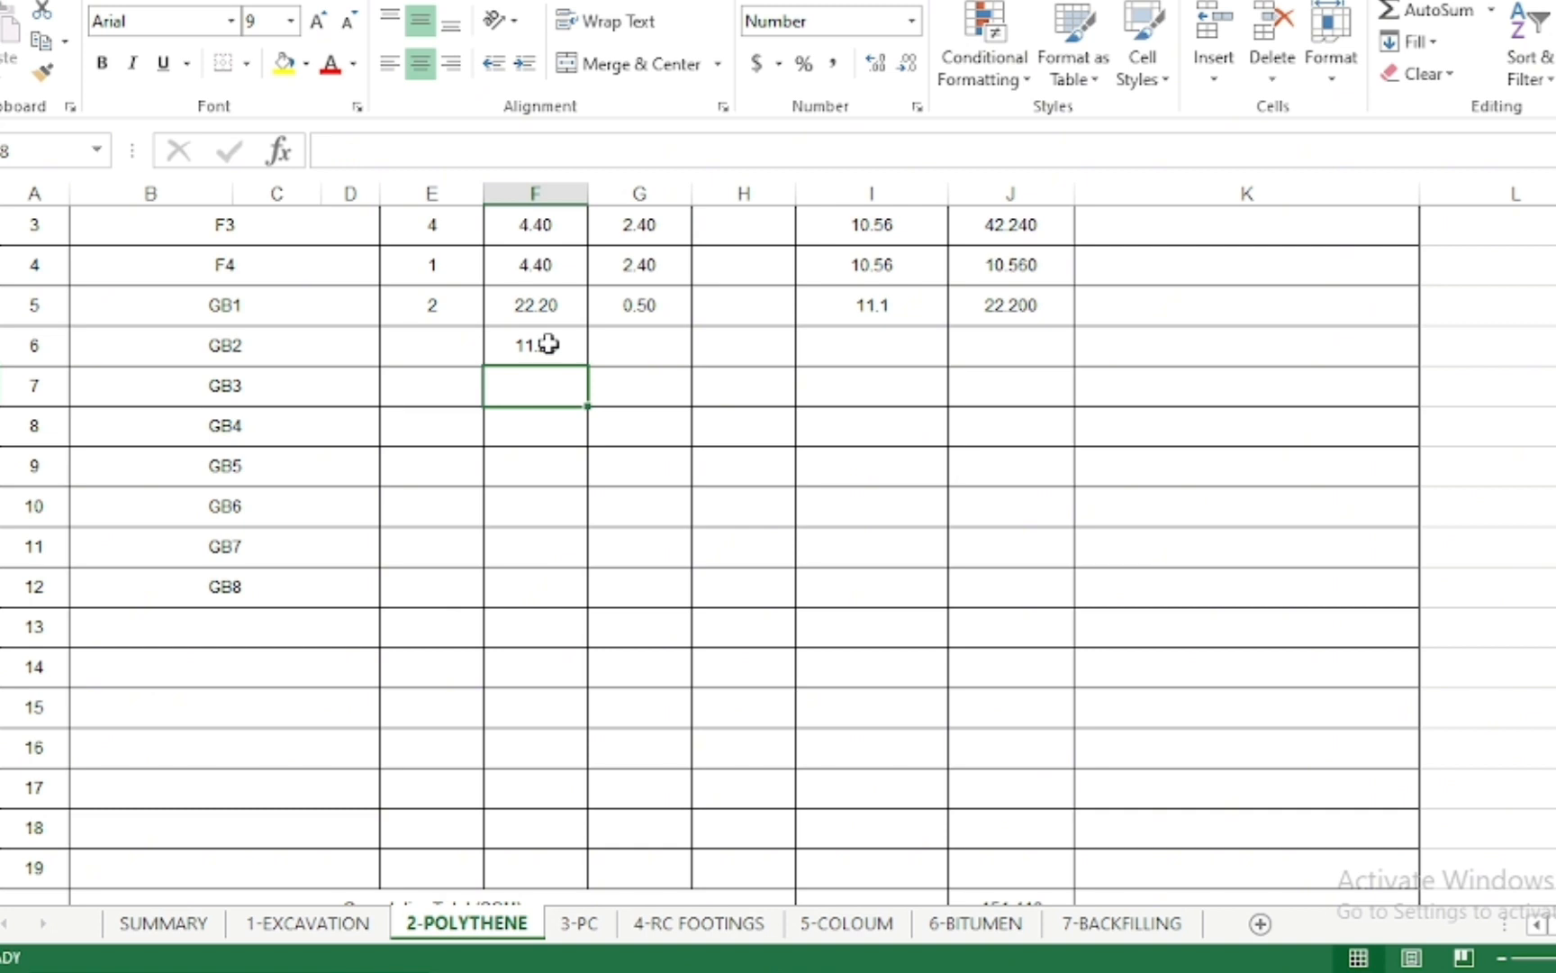
Enter 1 as GB2's number in the polythene sheet
left_click(467, 339)
type("1")
key("Return")
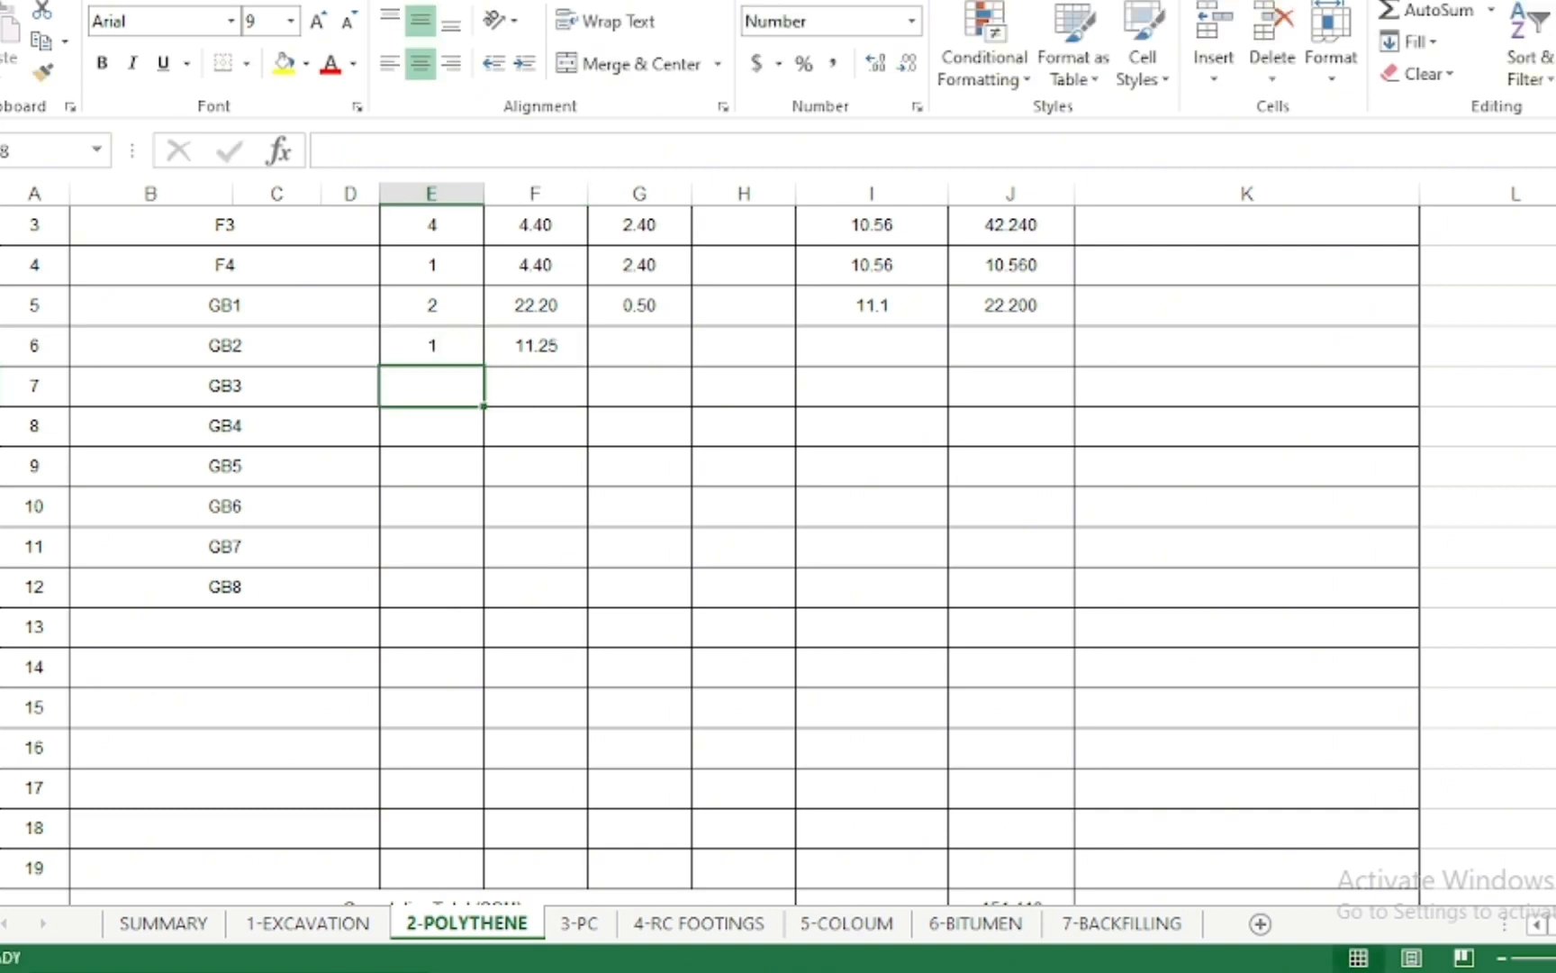
Check GB2's width on the plan PDF and enter .50 as its width in the Excel sheet
left_click(541, 970)
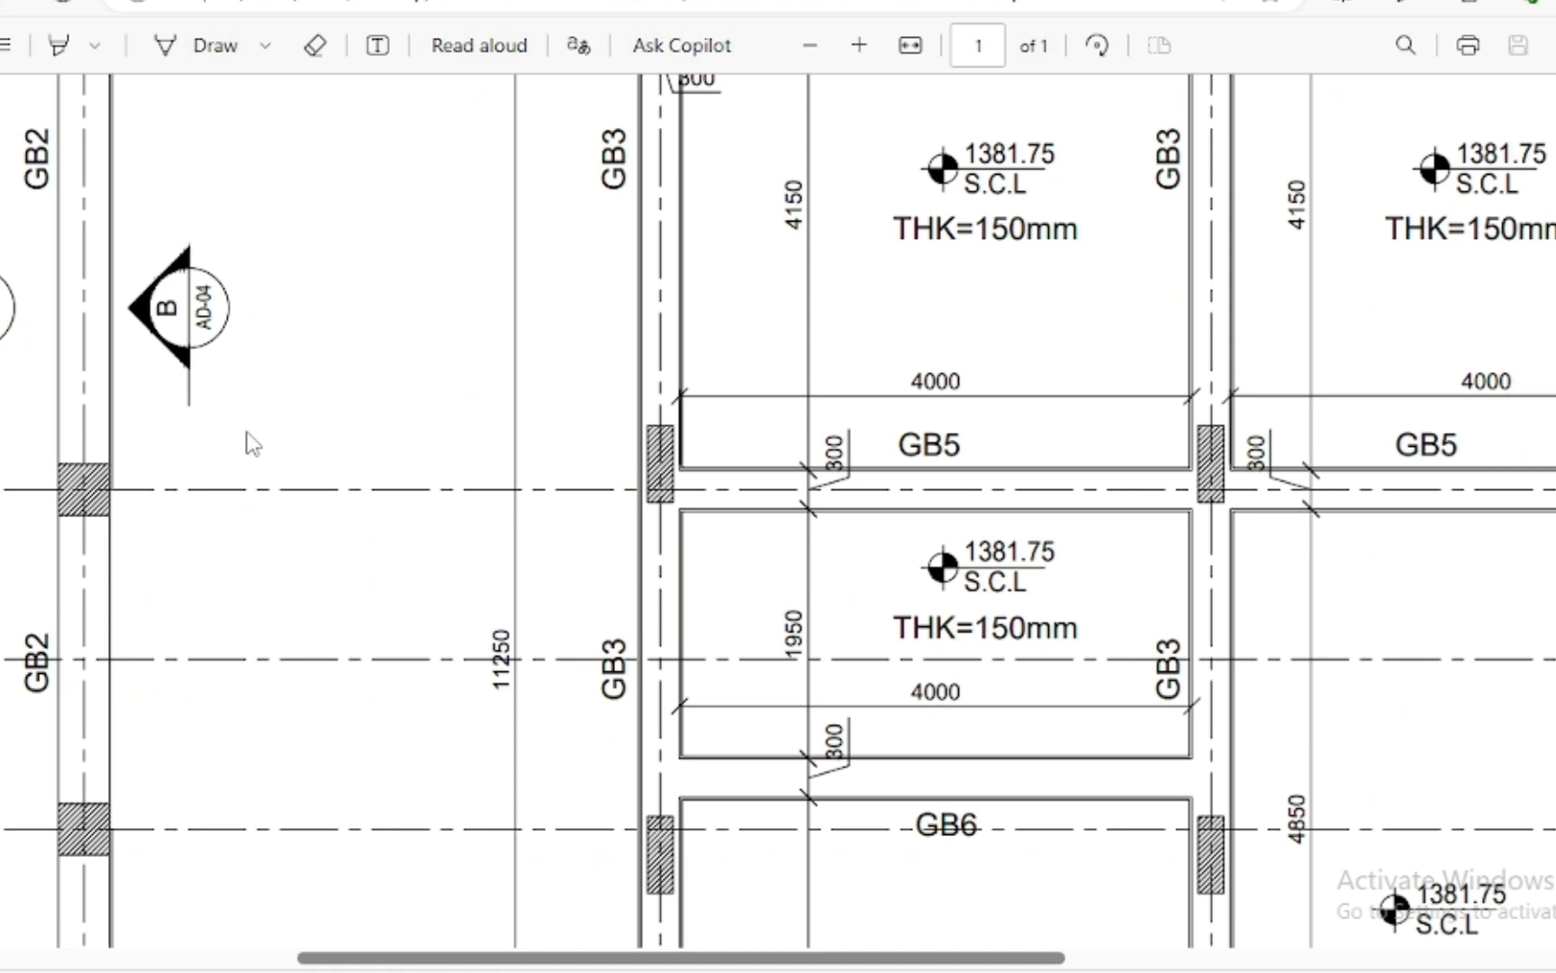
scroll(288, 441, "down", 3)
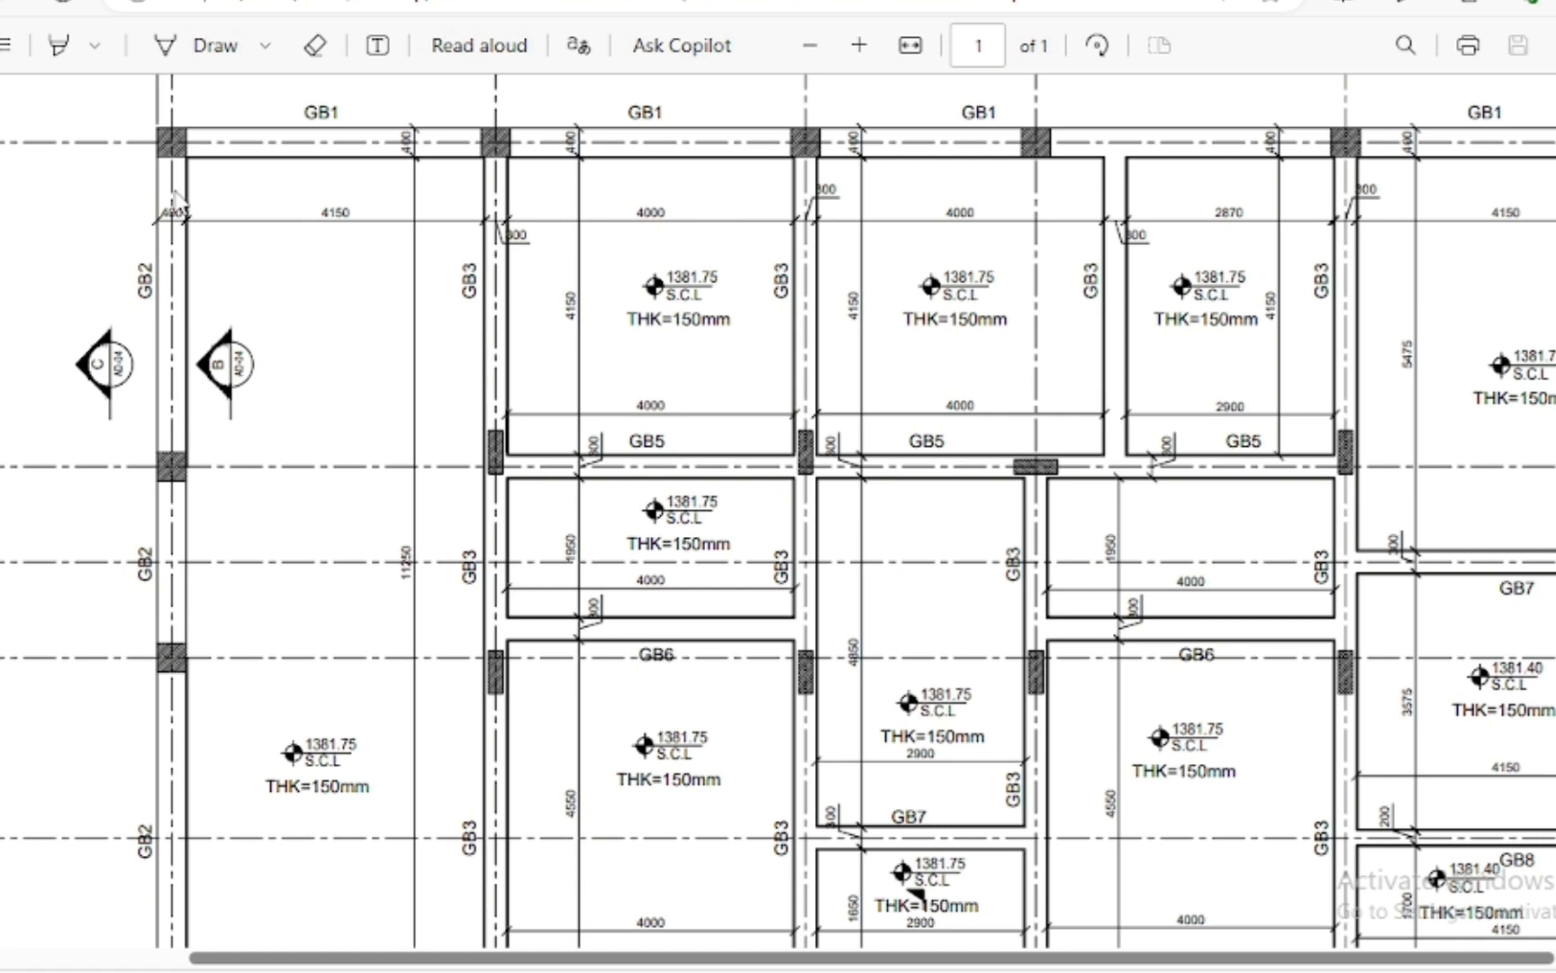
scroll(178, 207, "up", 2)
scroll(177, 207, "up", 3)
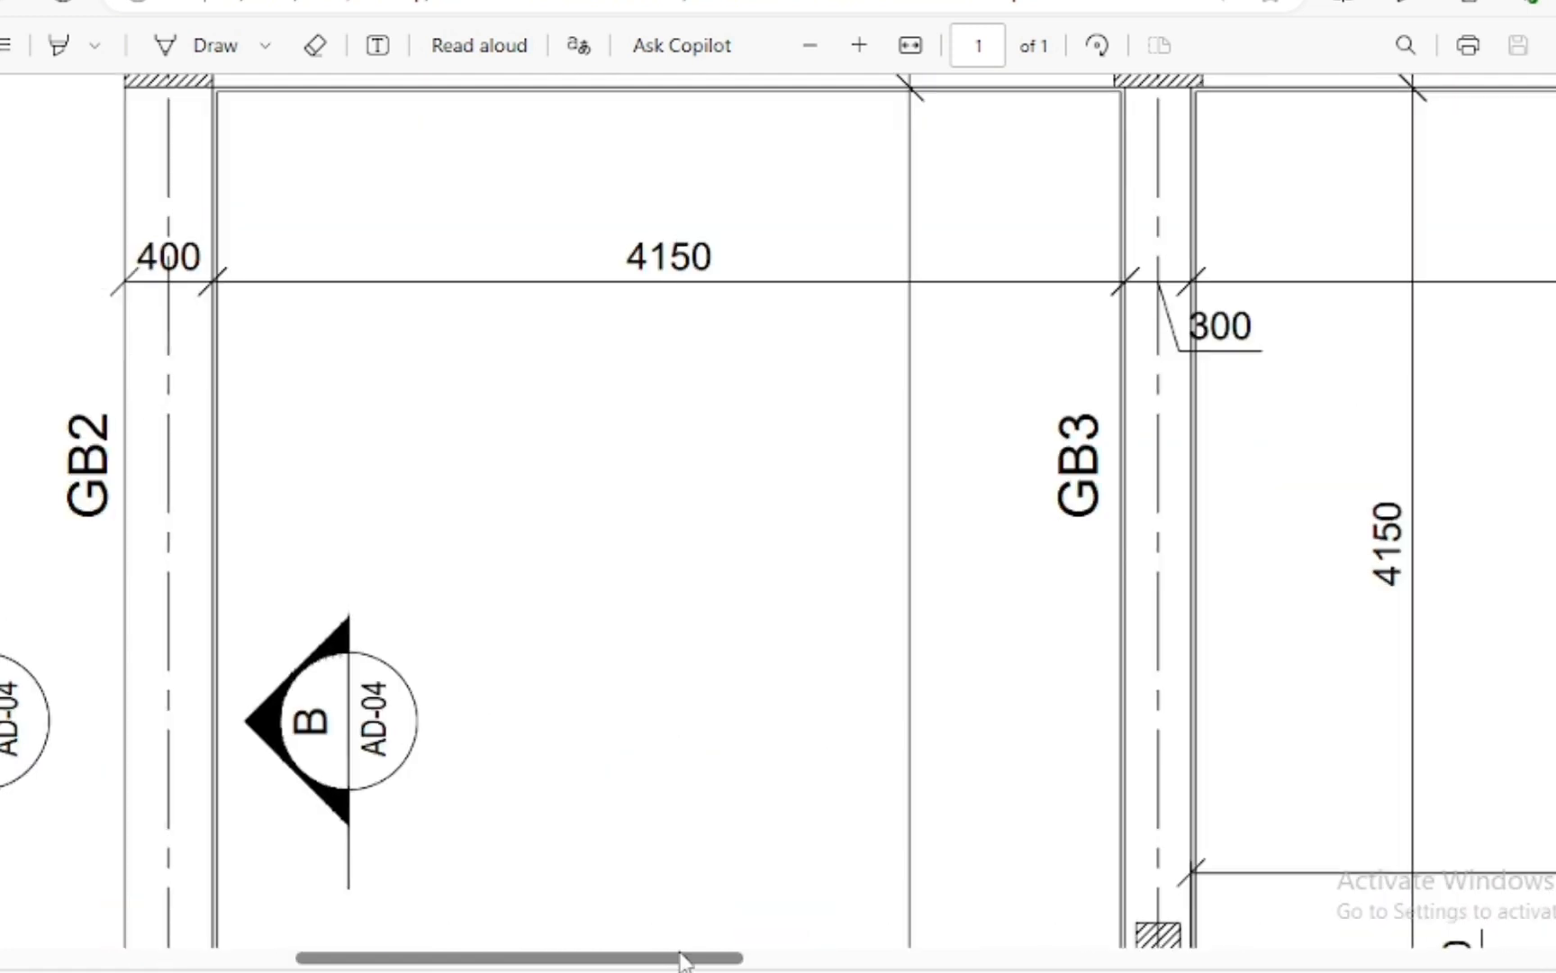
key("alt+Tab")
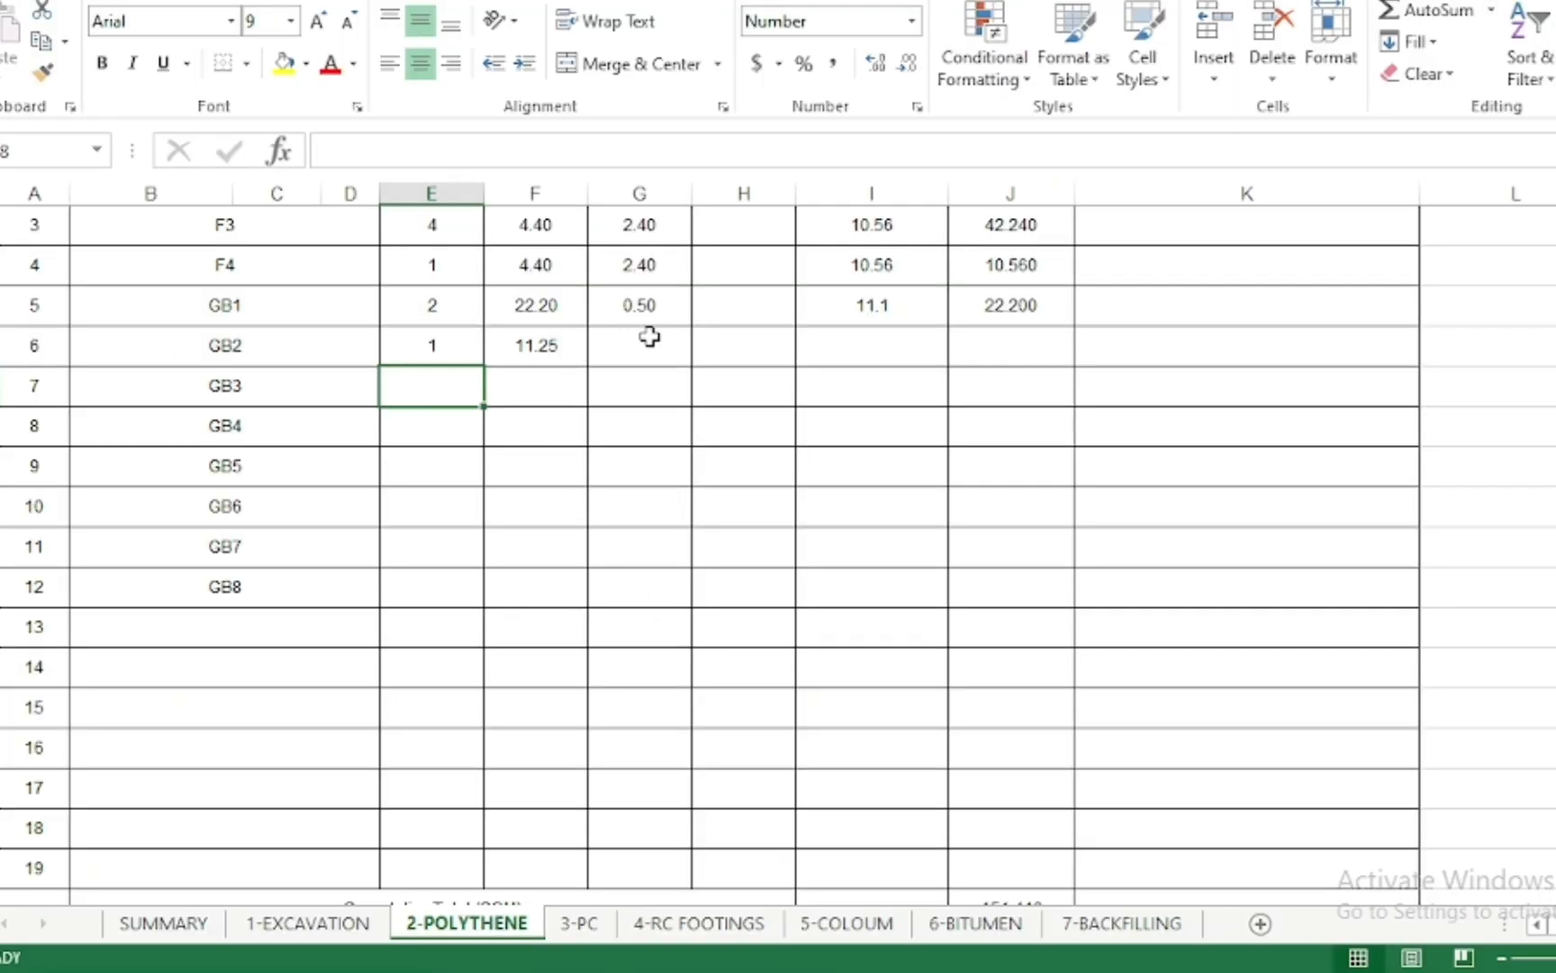
left_click(656, 352)
type(".5")
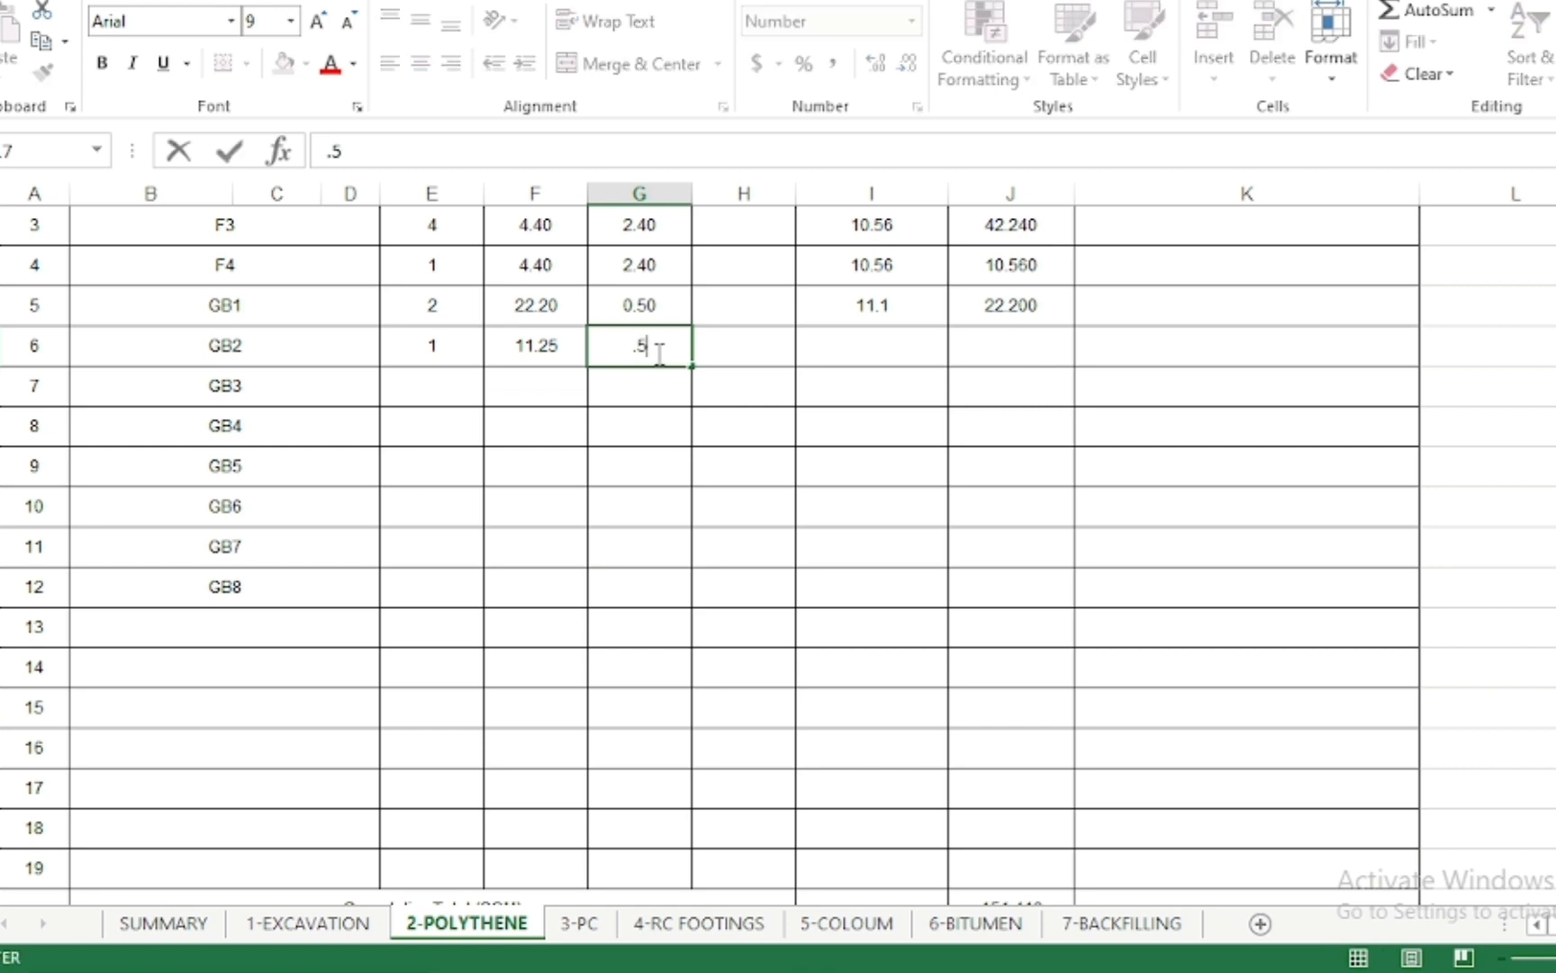
type("0")
key("Return")
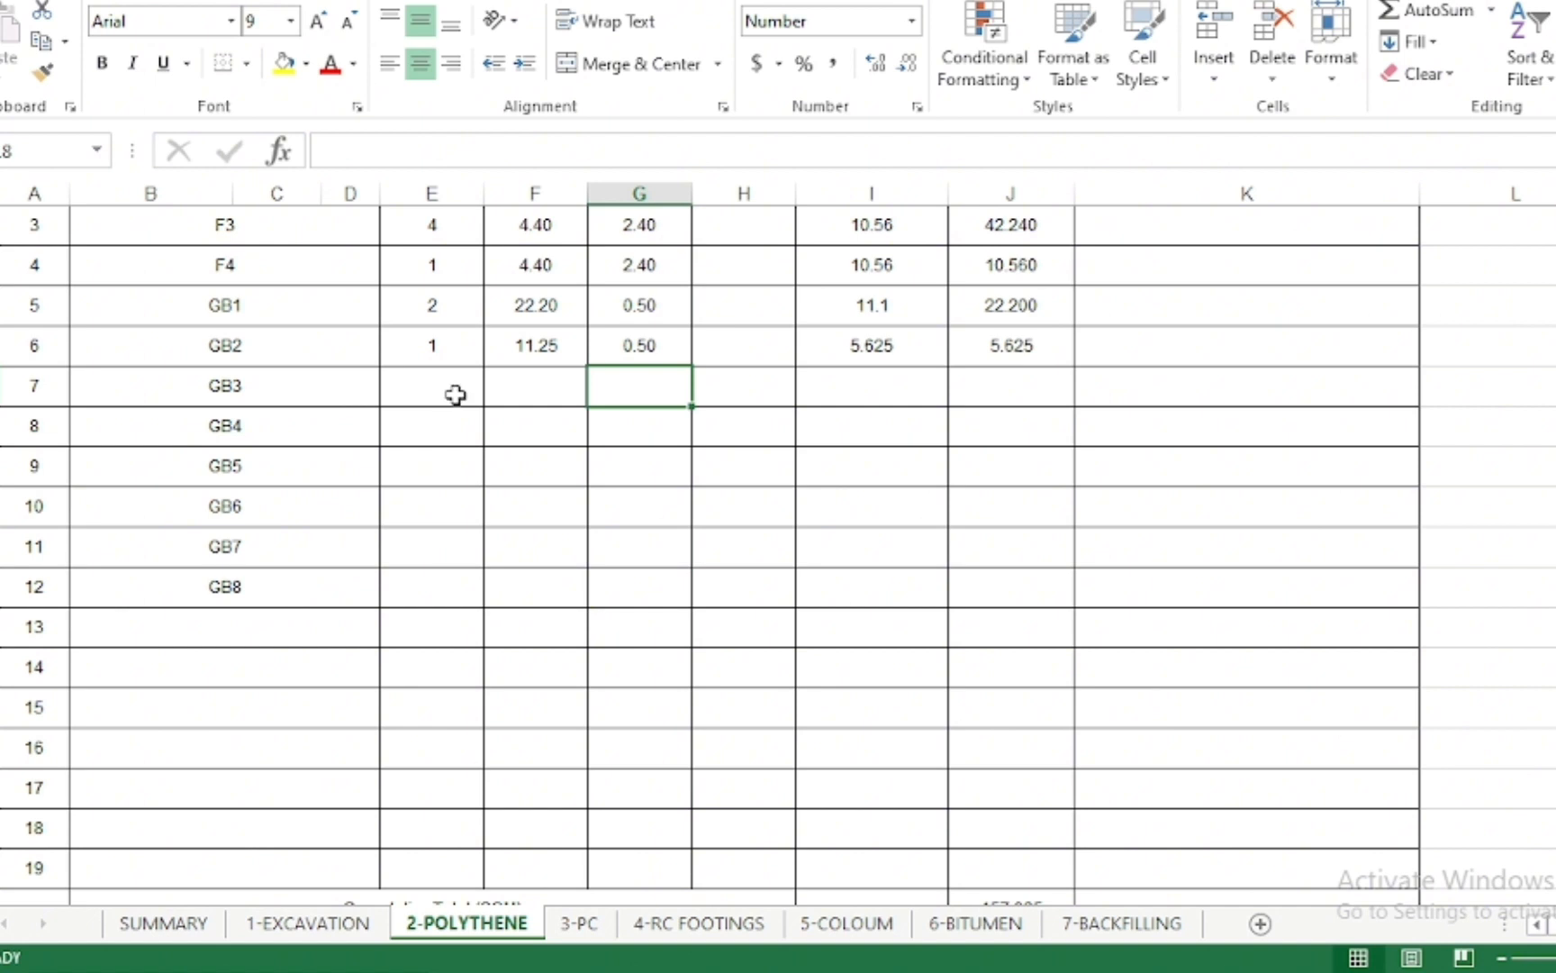
Check the GB3 beam run on the plan PDF and copy GB2's length of 11.25 into GB3's length in the Excel sheet
left_click(520, 387)
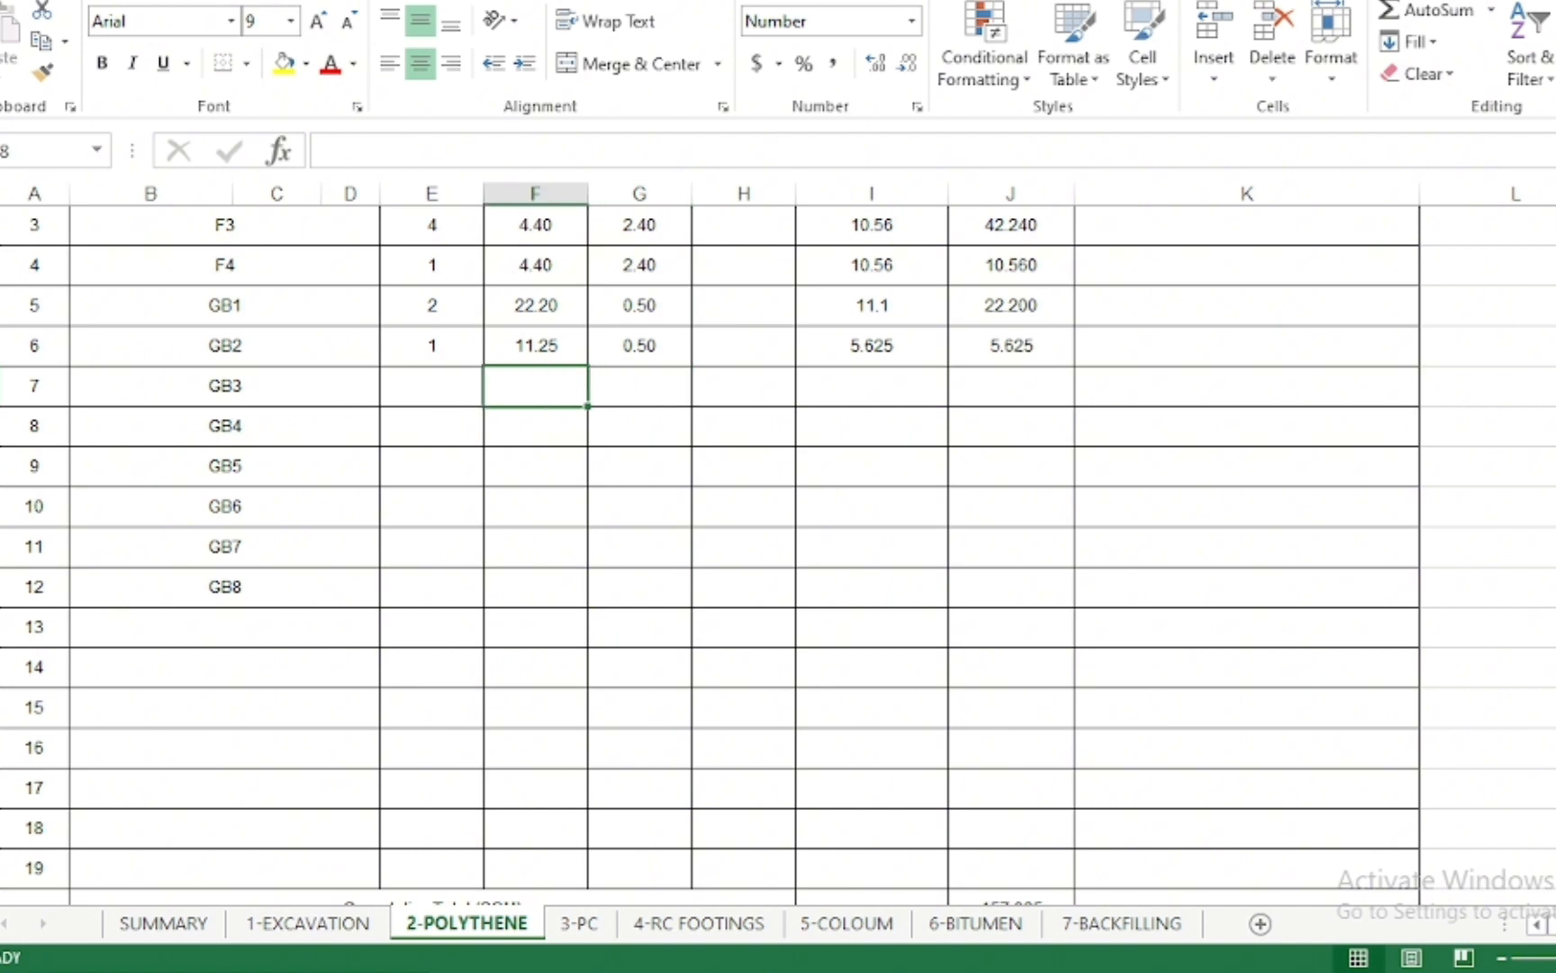
key("alt+Tab")
scroll(702, 346, "down", 1)
scroll(721, 327, "down", 4)
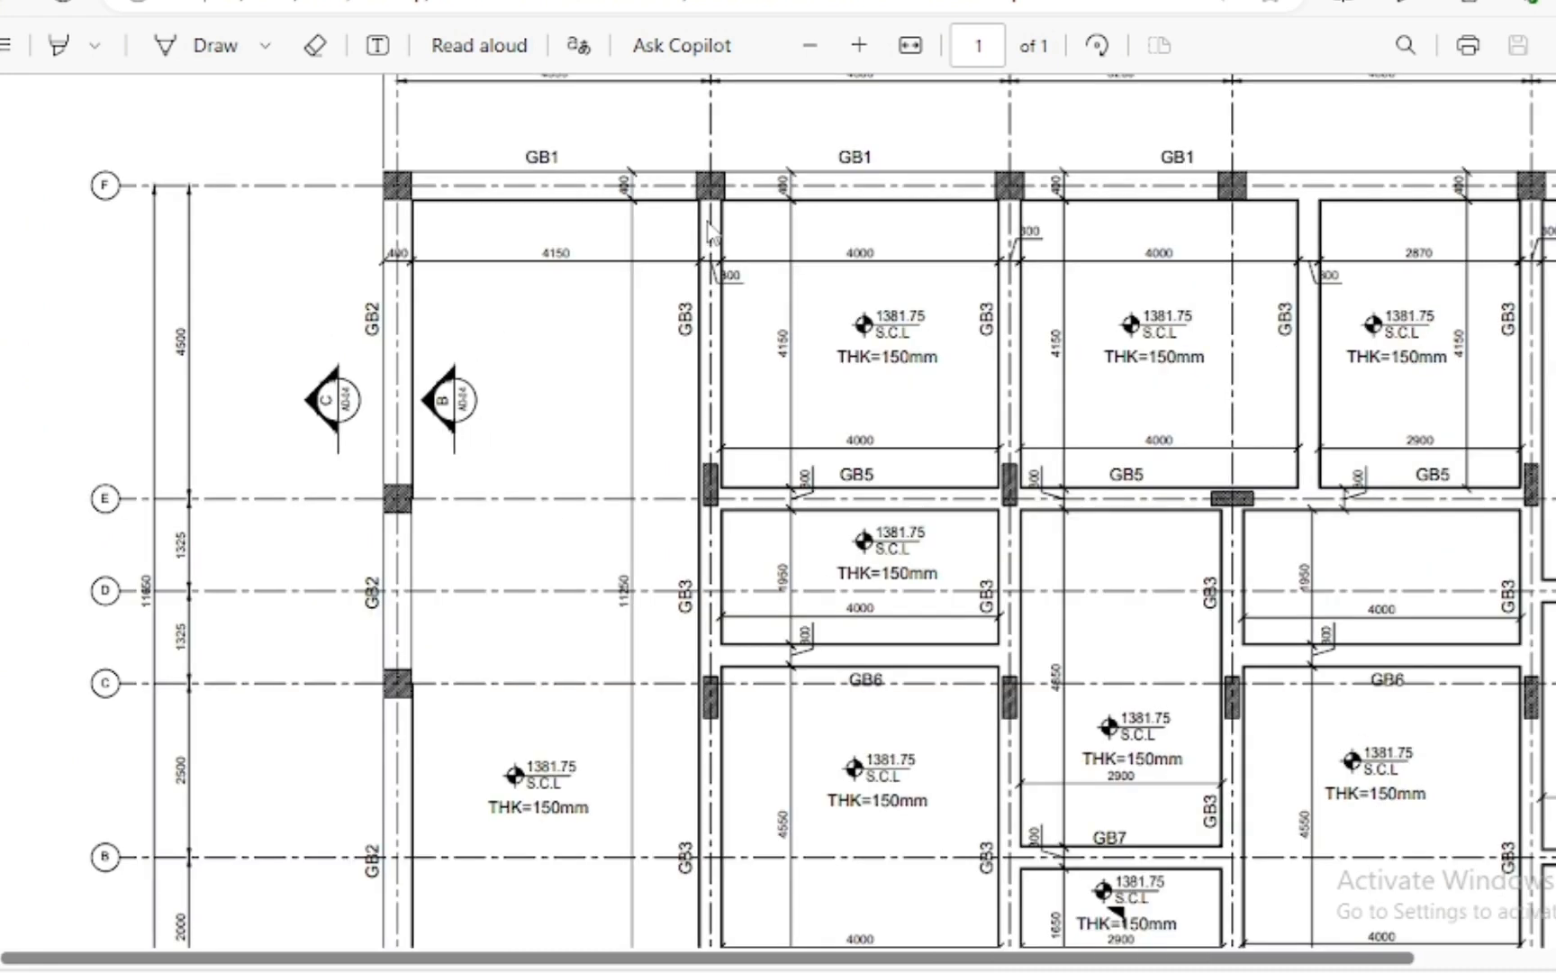
scroll(707, 234, "down", 2)
scroll(666, 239, "up", 4)
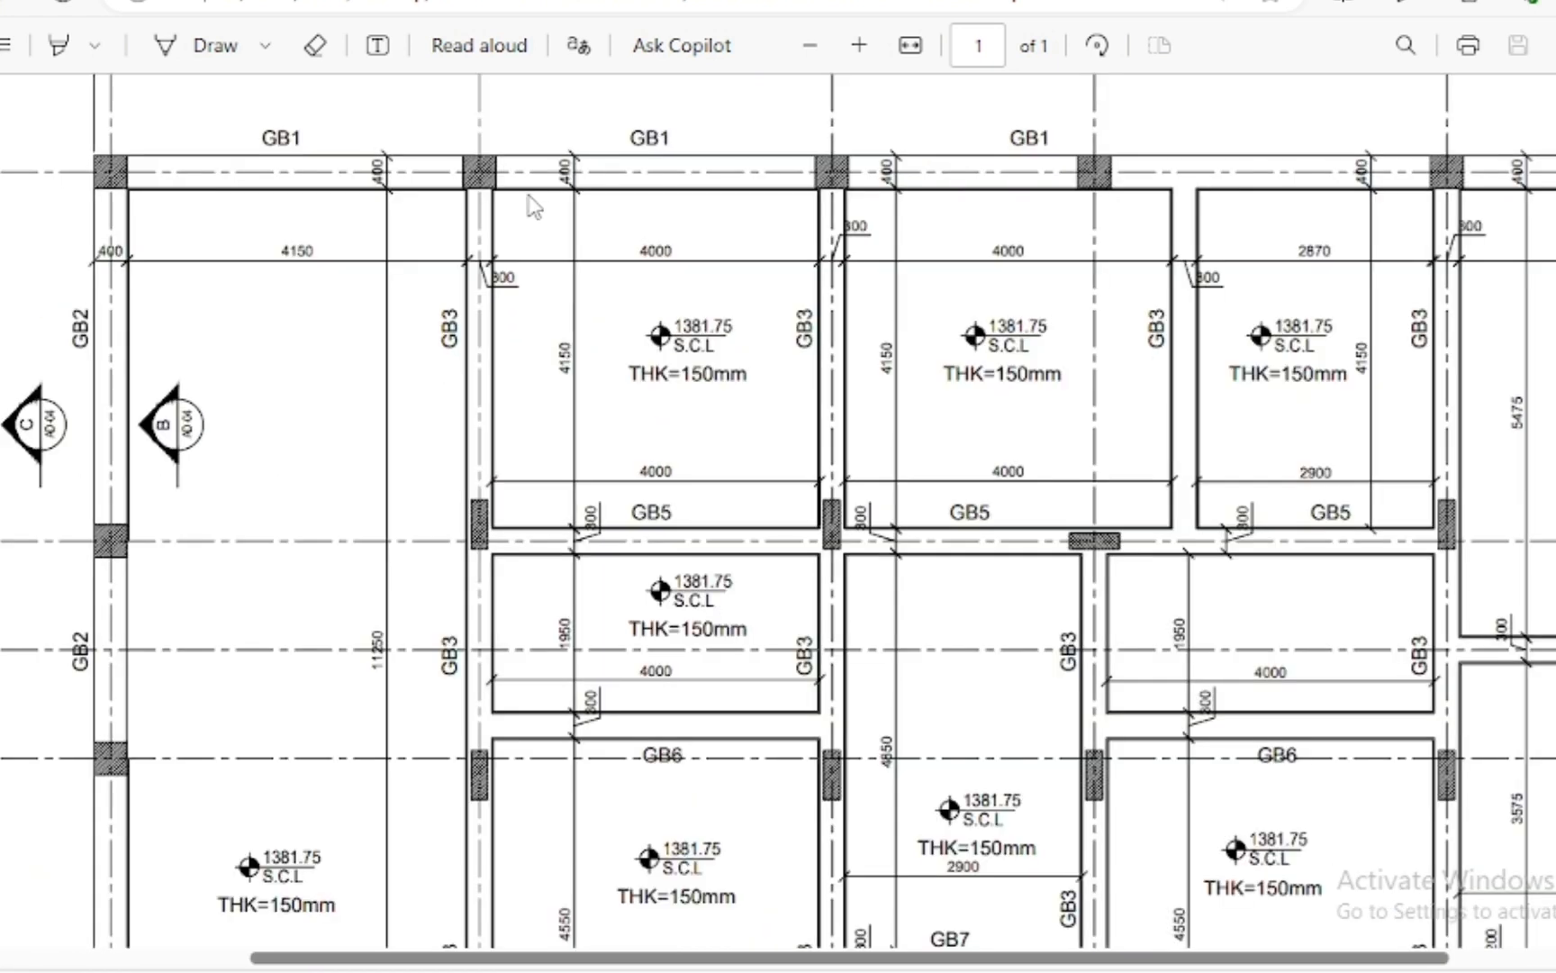
scroll(504, 243, "down", 1)
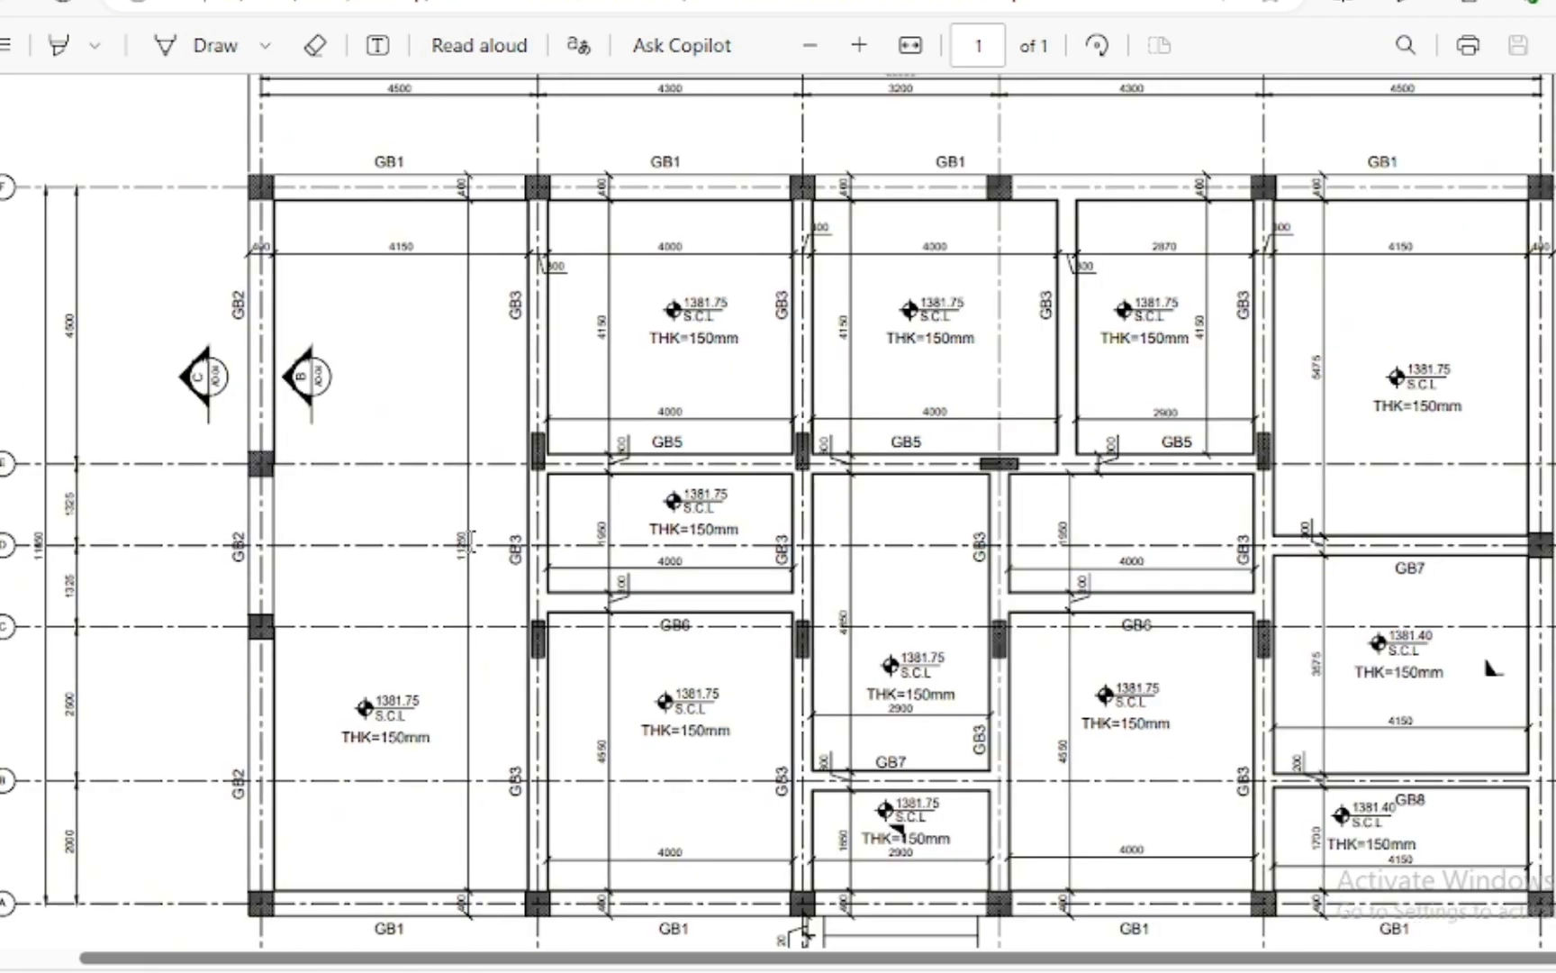
scroll(470, 541, "up", 2)
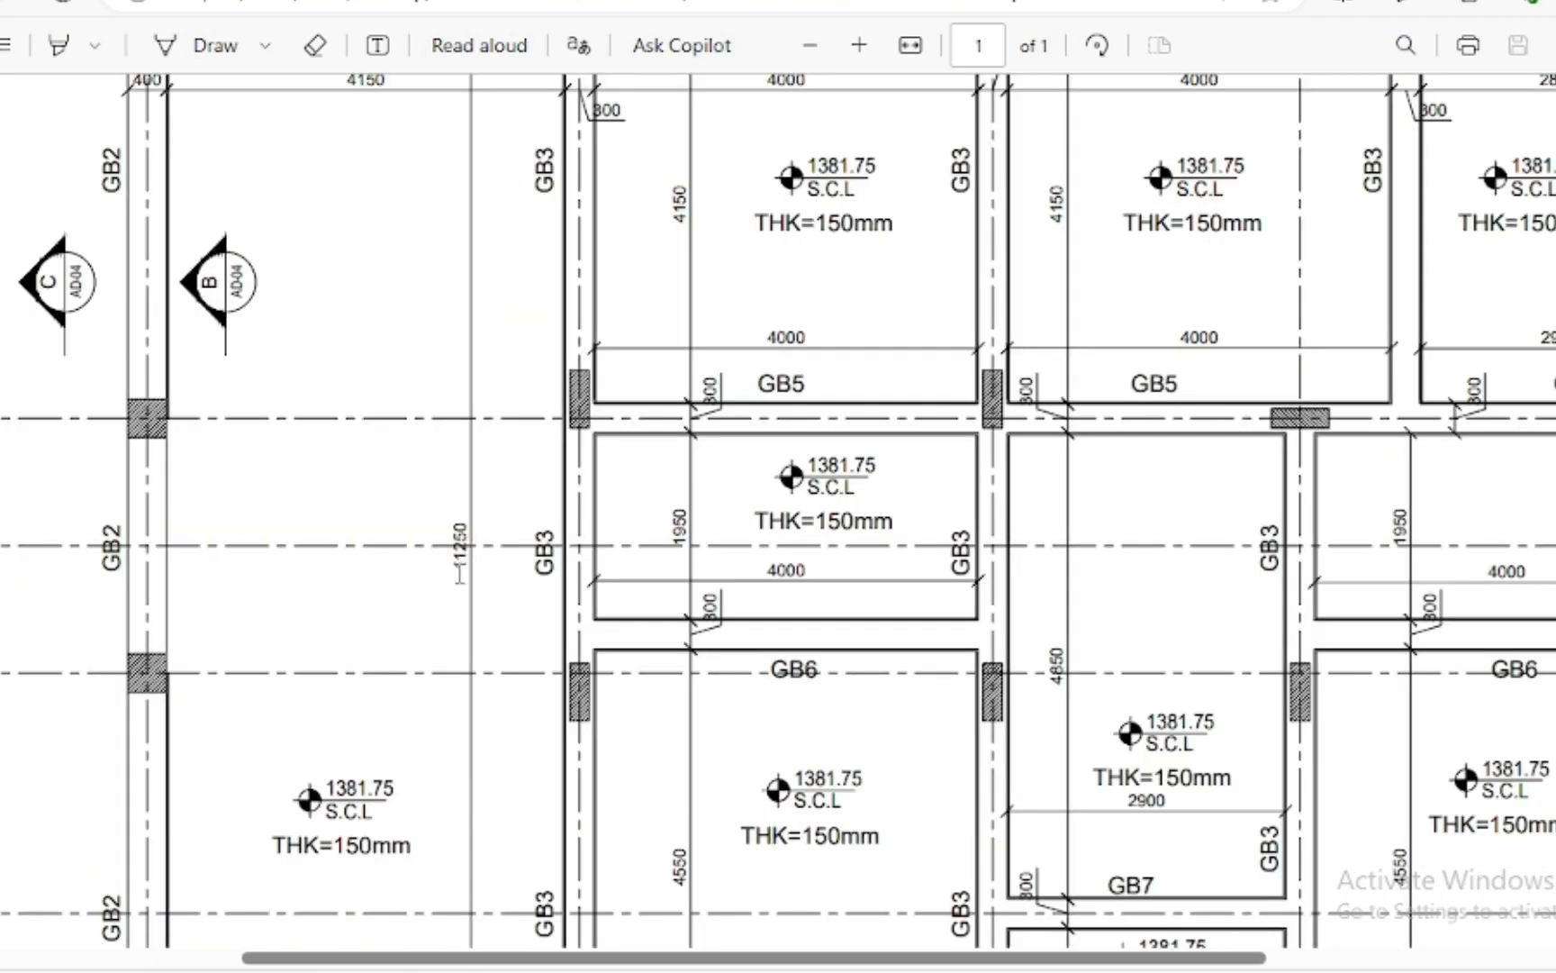
key("alt+Tab")
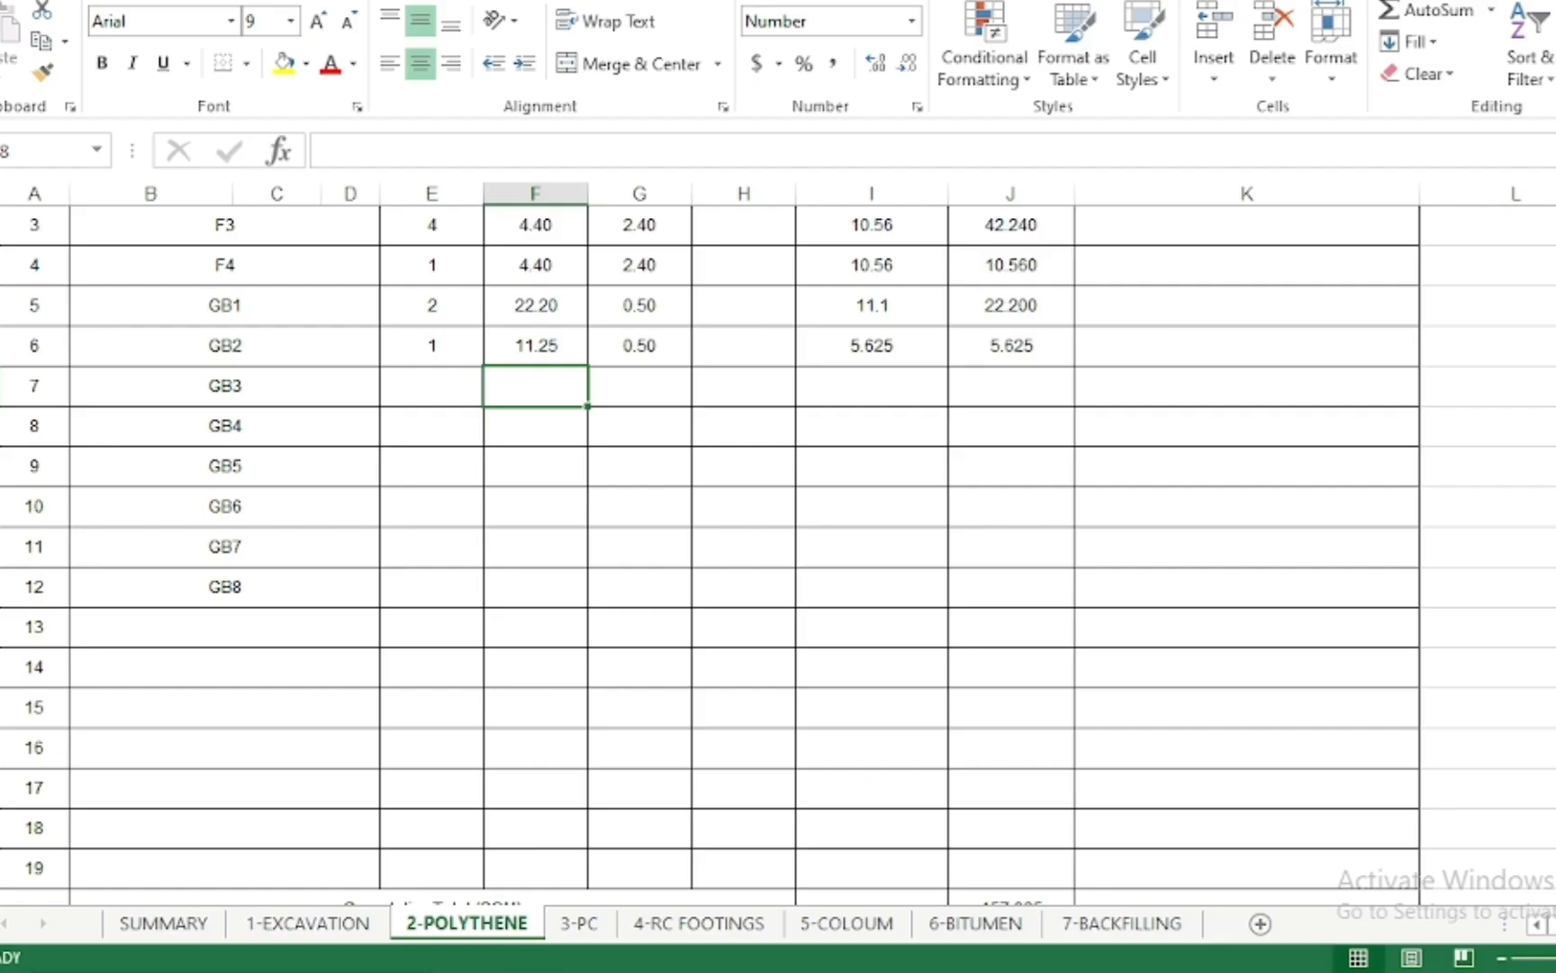
left_click(558, 347)
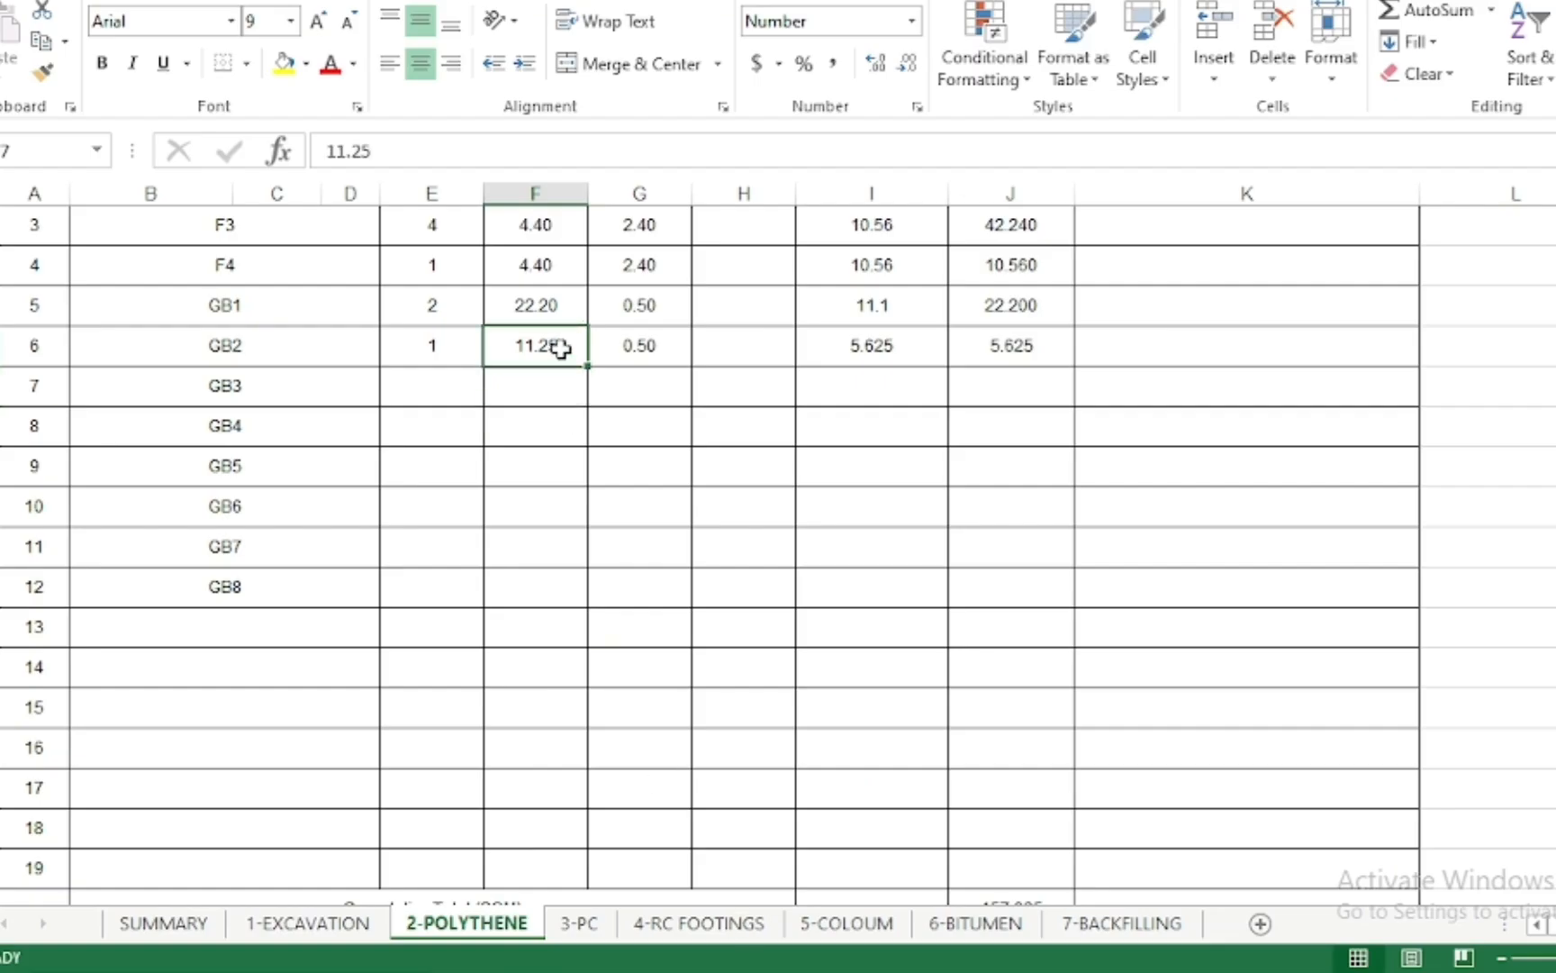
key("ctrl+c")
left_click(560, 396)
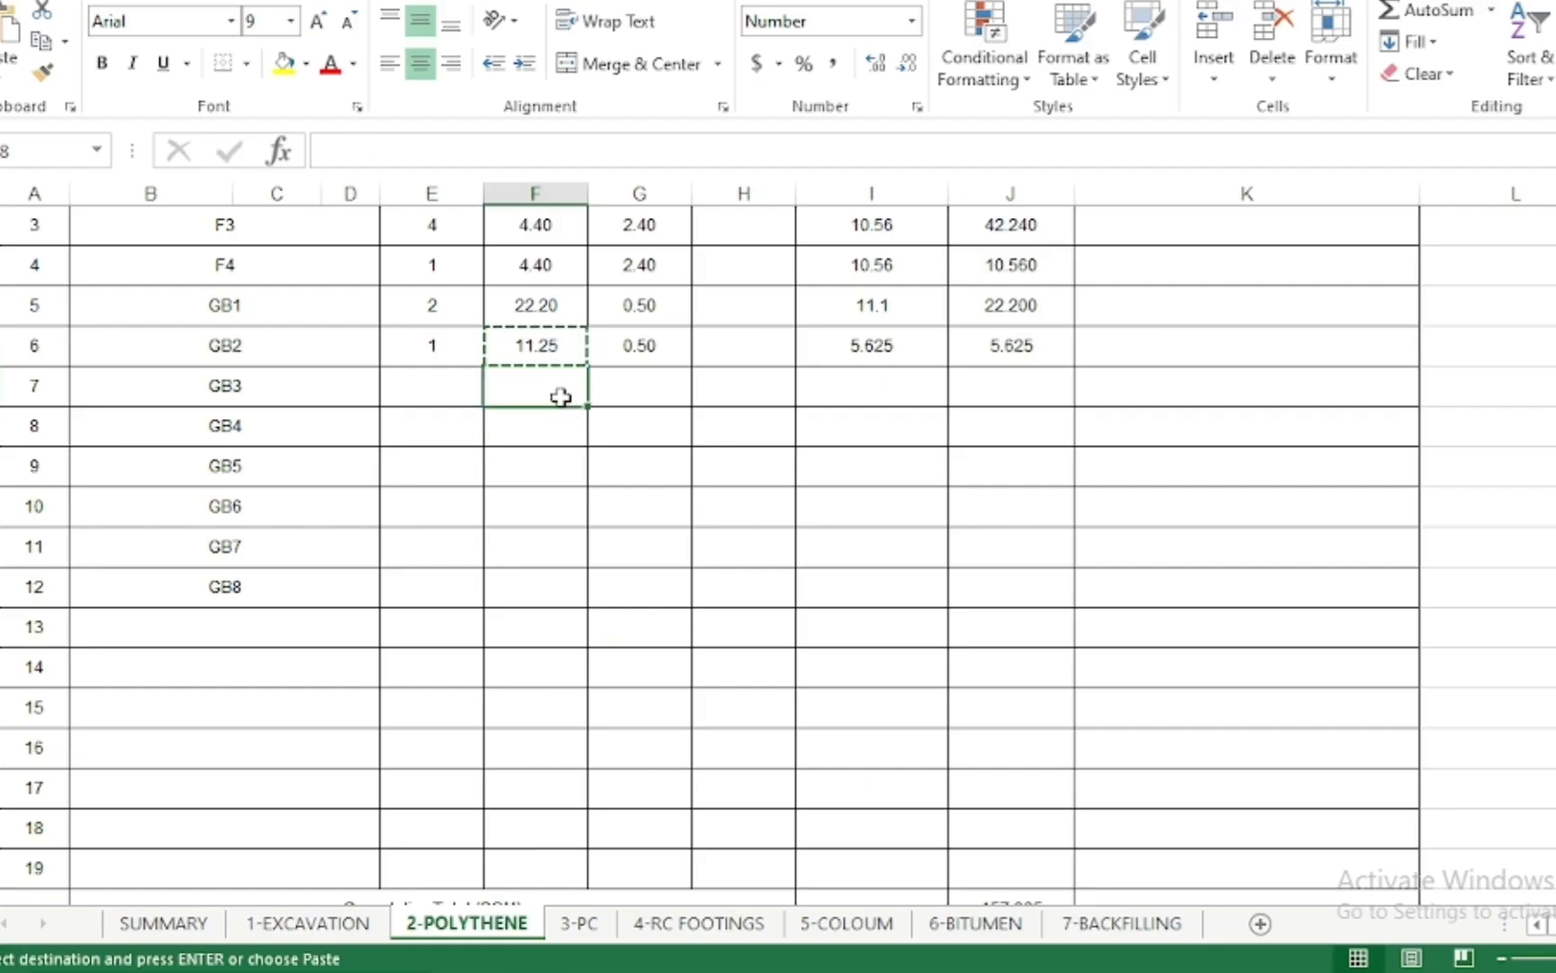
key("ctrl+v")
key("Escape")
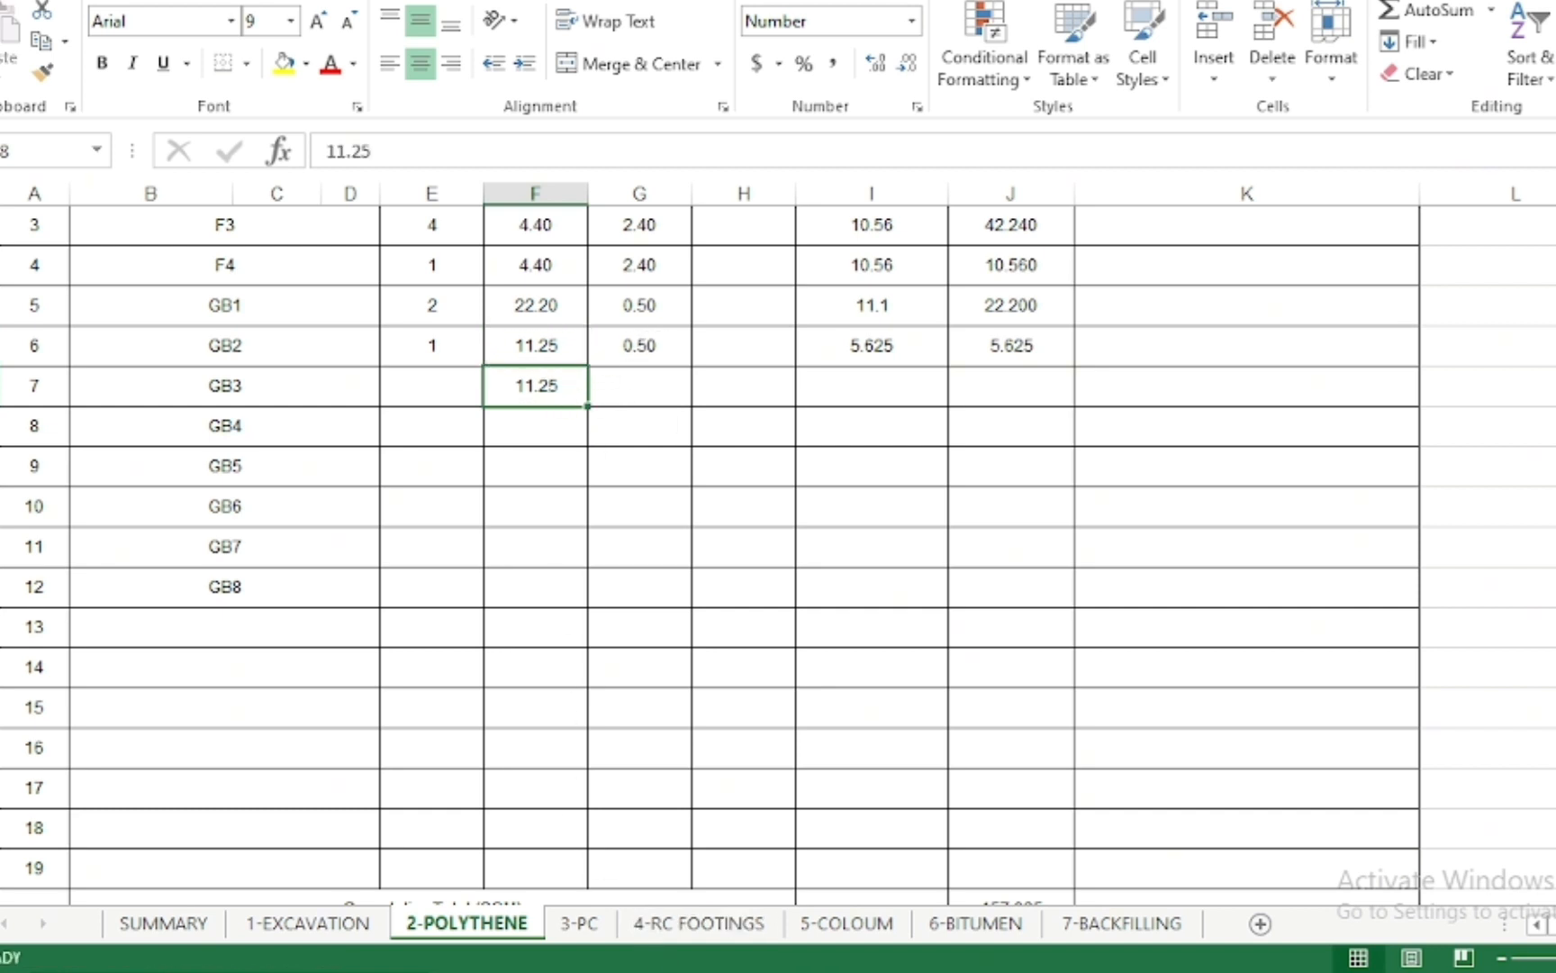
Check GB3's width on the plan PDF and enter .40 as its width in the Excel sheet
key("alt+Tab")
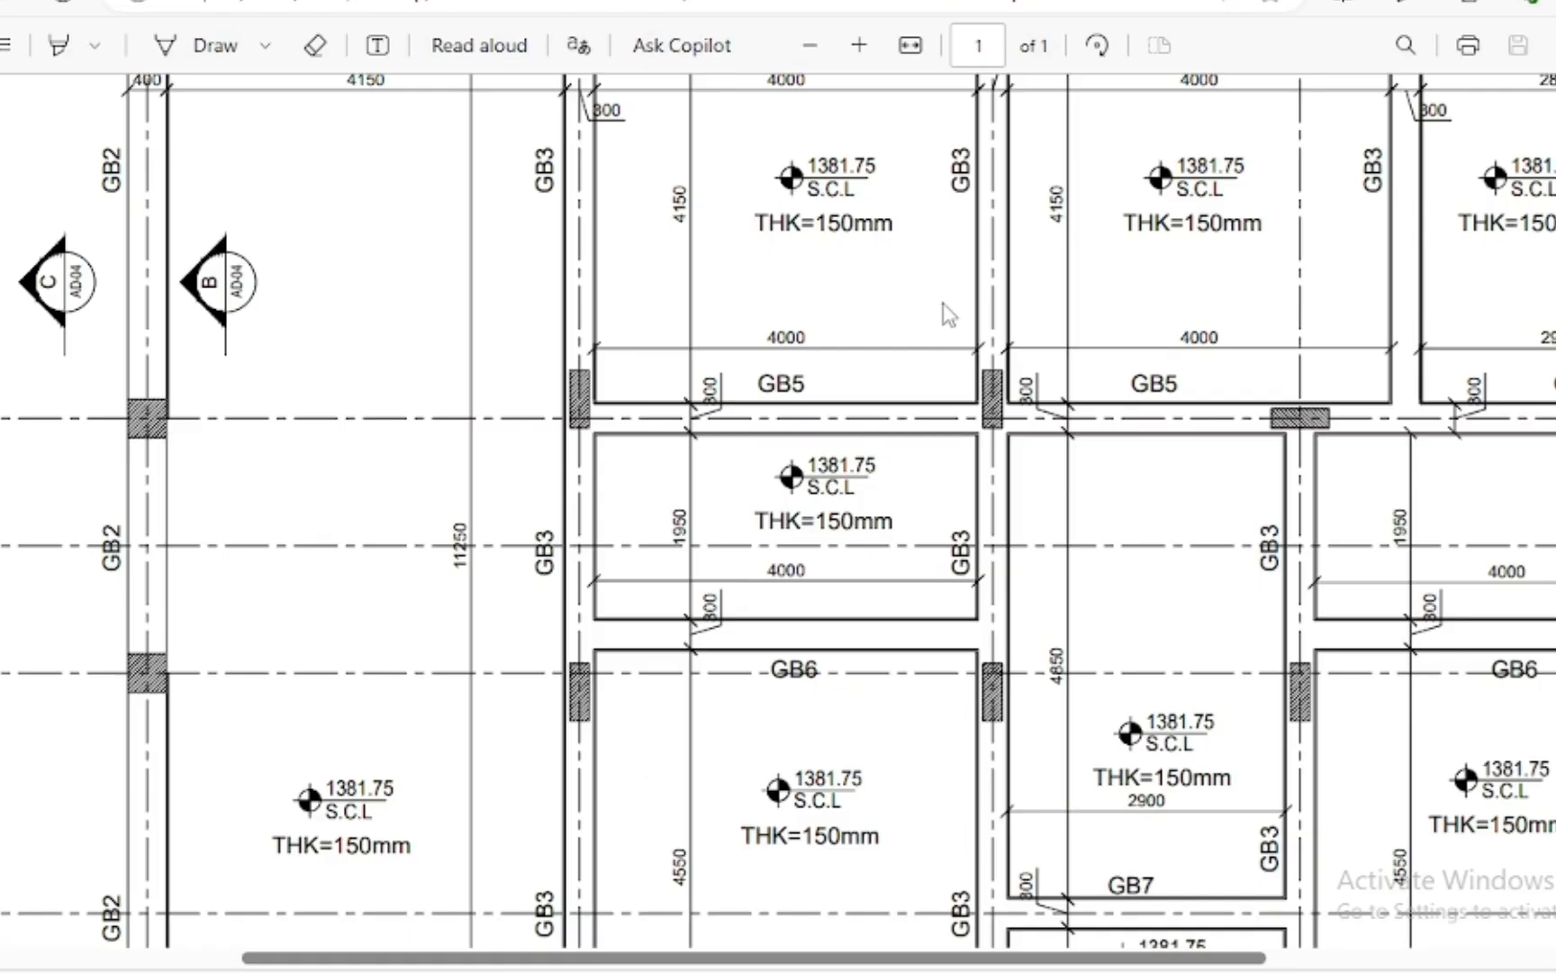
scroll(950, 313, "down", 5)
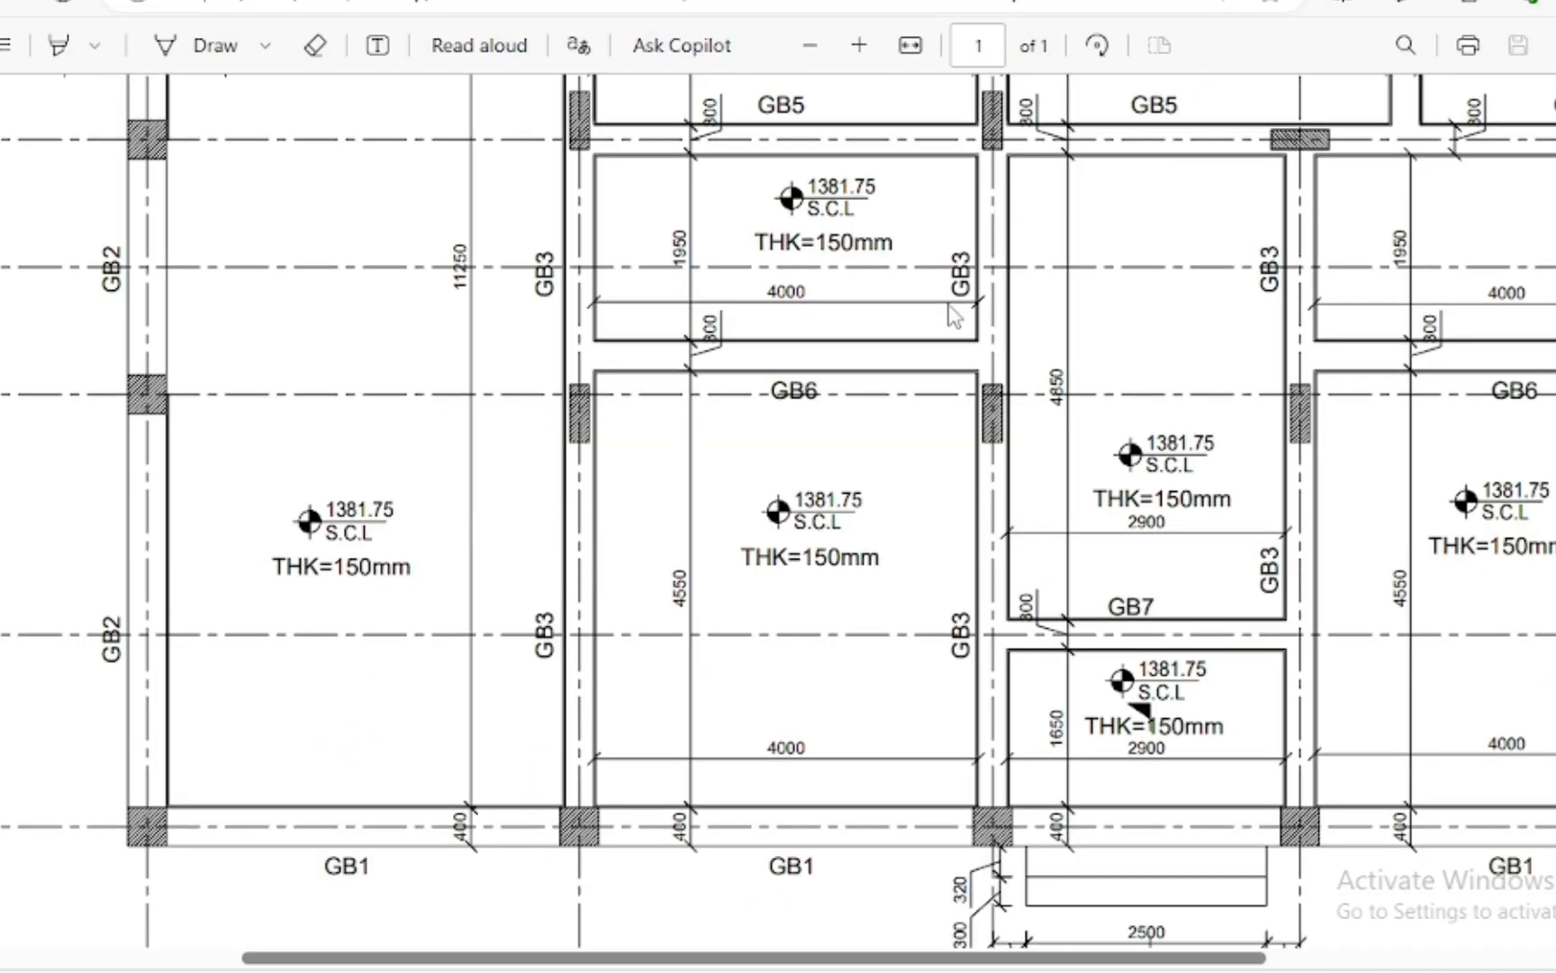
scroll(950, 312, "up", 8)
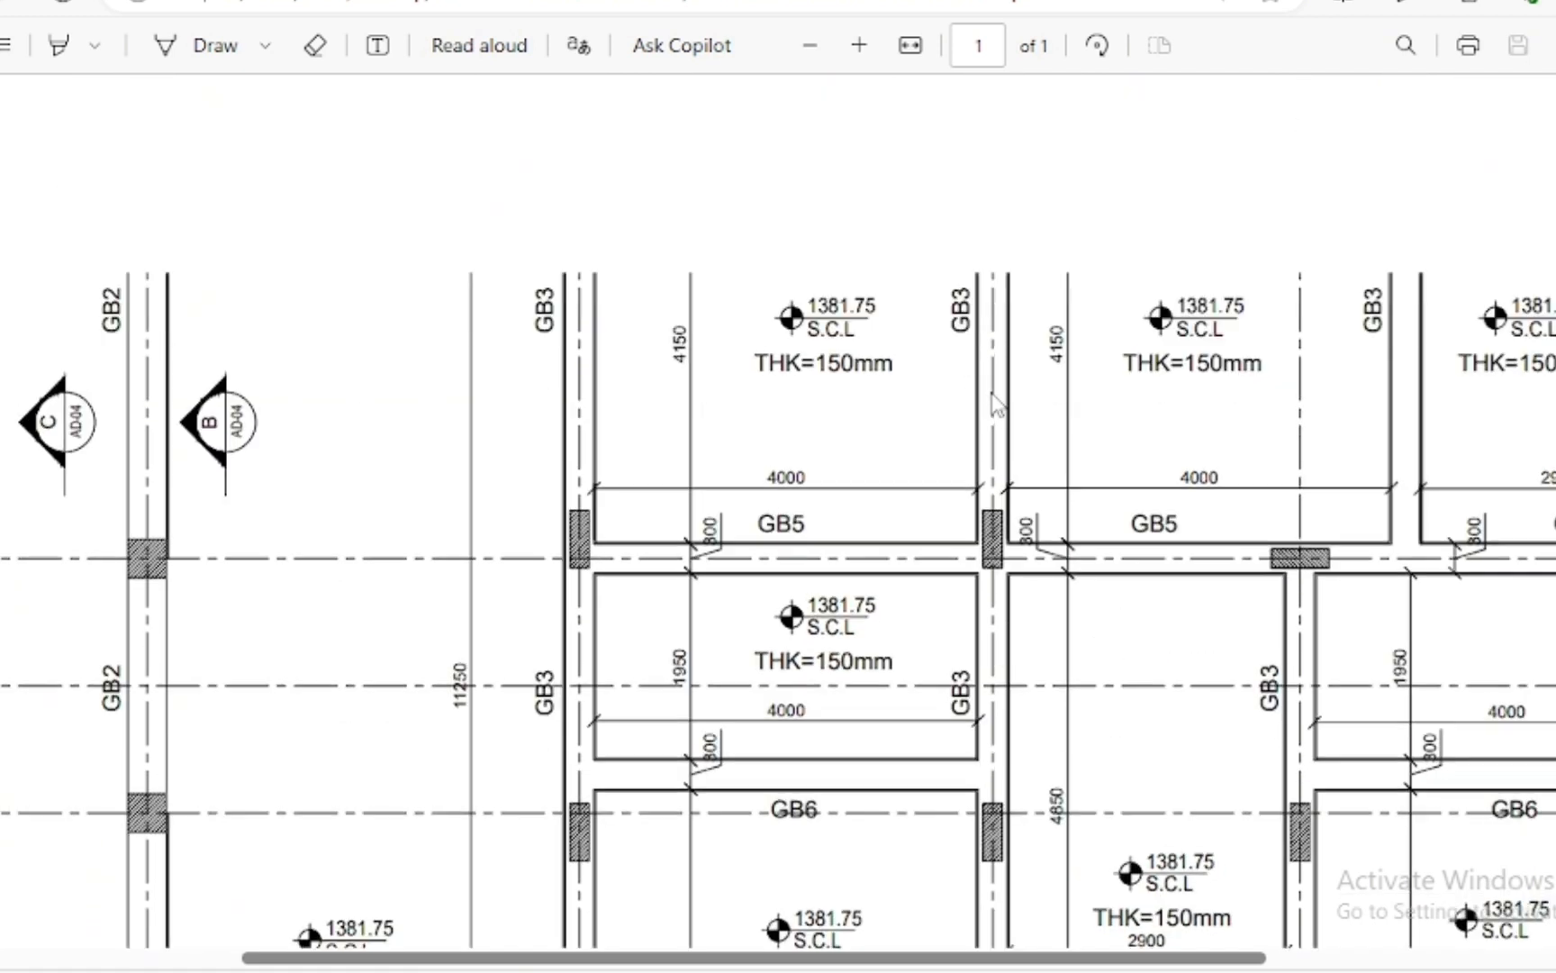
scroll(1042, 208, "up", 4, "ctrl")
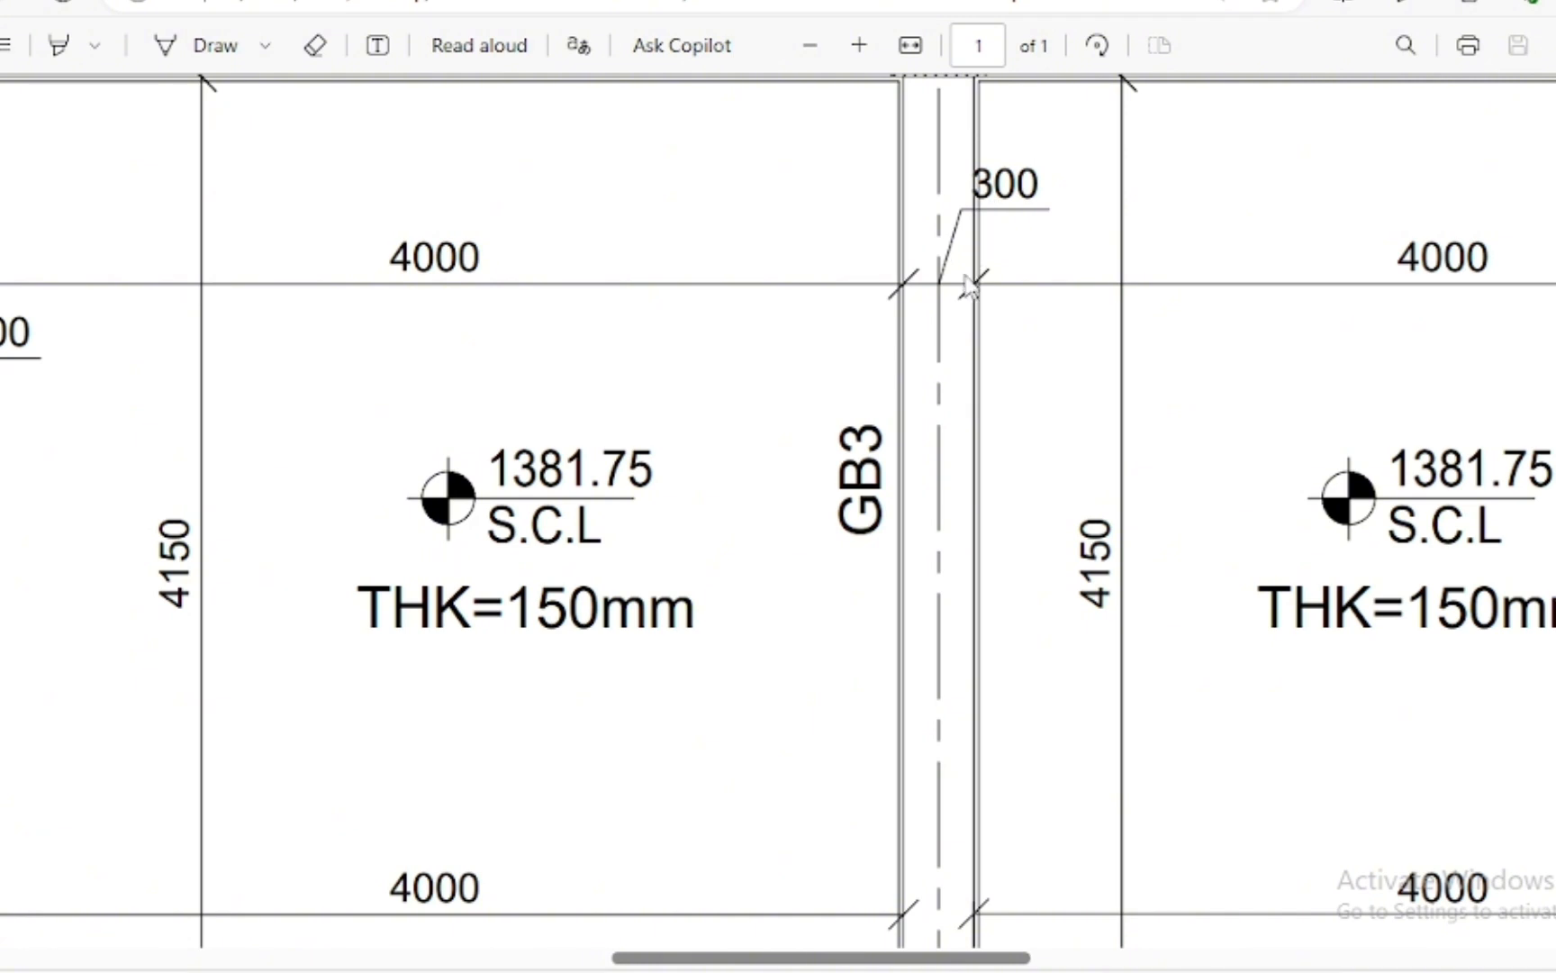
left_click(798, 972)
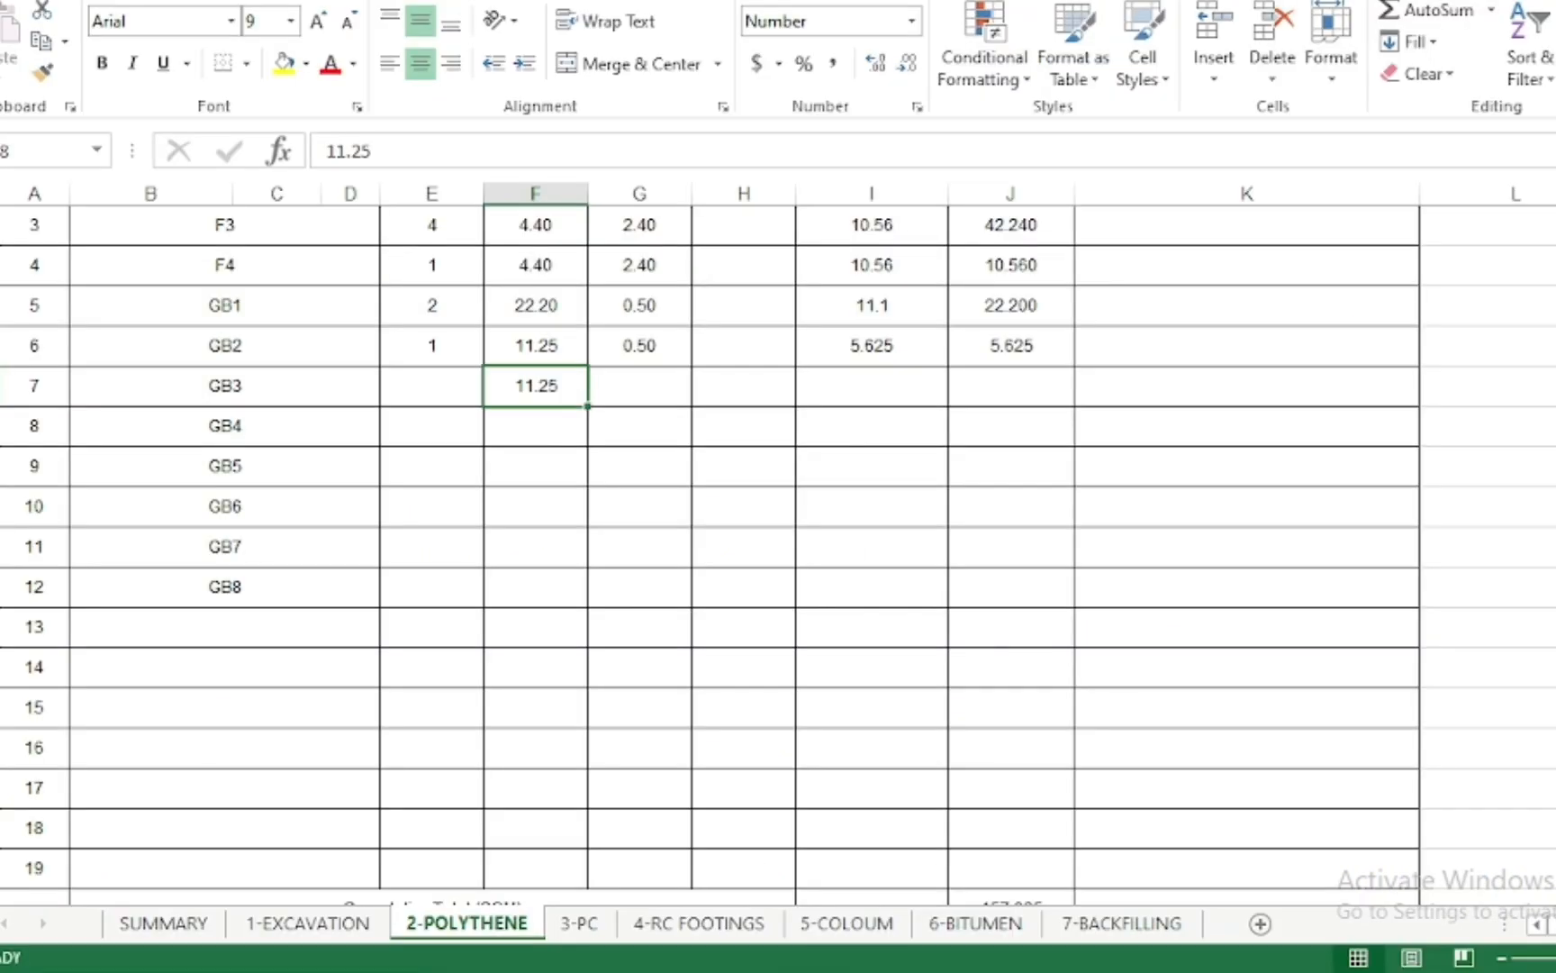
left_click(643, 385)
type(".40")
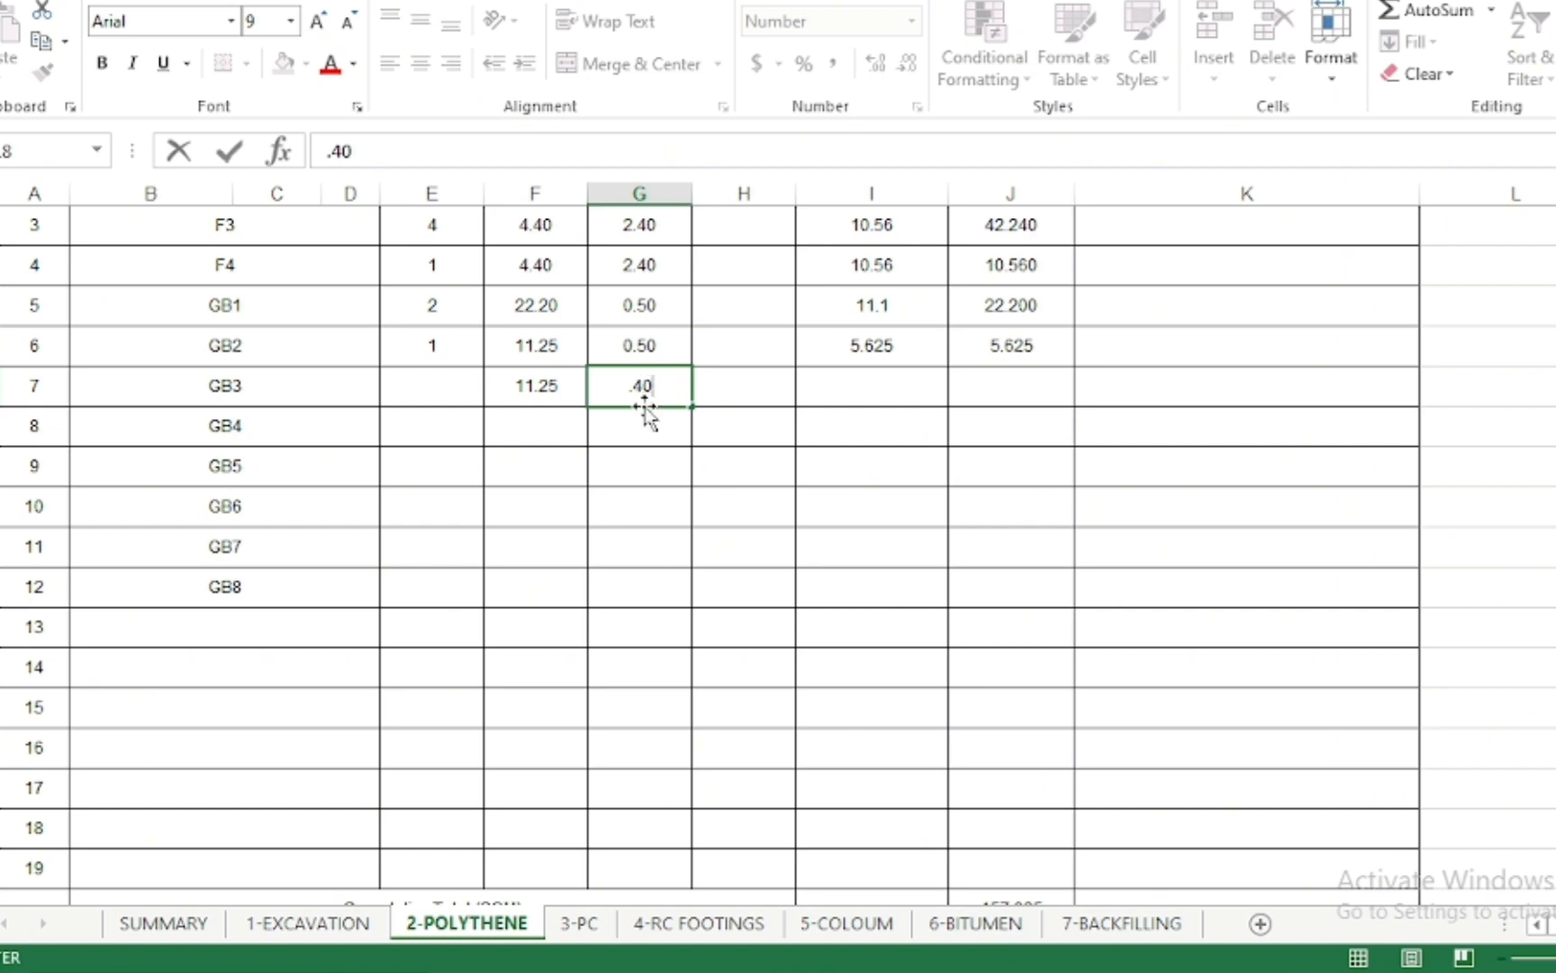
Count the GB3 beam lines on the plan PDF and enter 4 as GB3's number in the Excel sheet
left_click(440, 388)
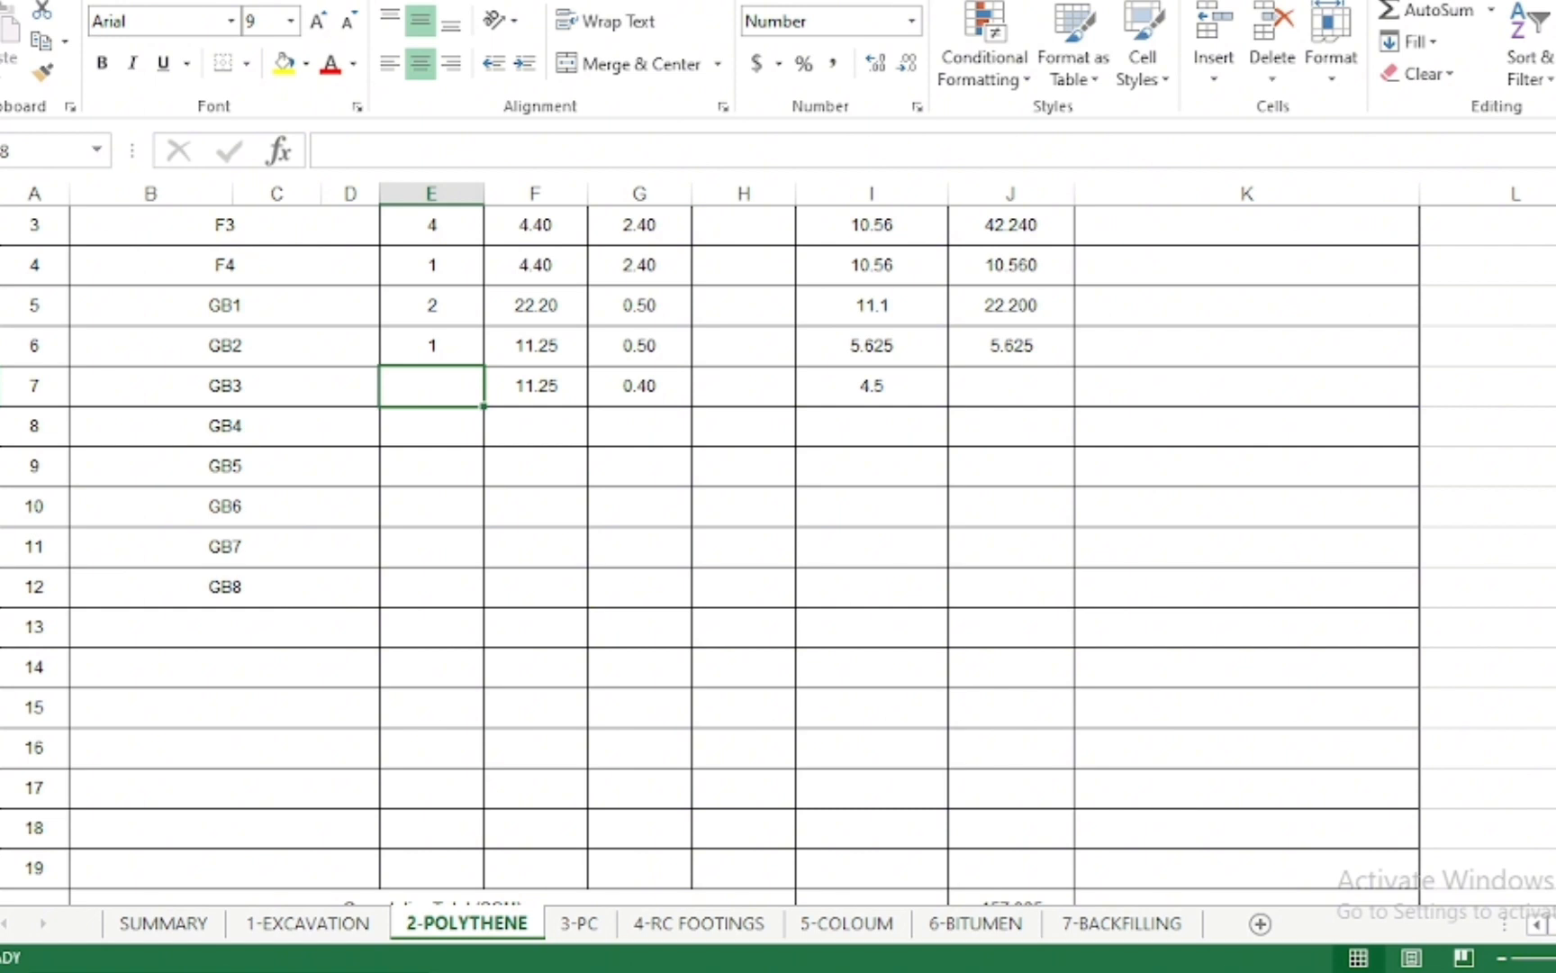
left_click(535, 971)
scroll(666, 371, "down", 2)
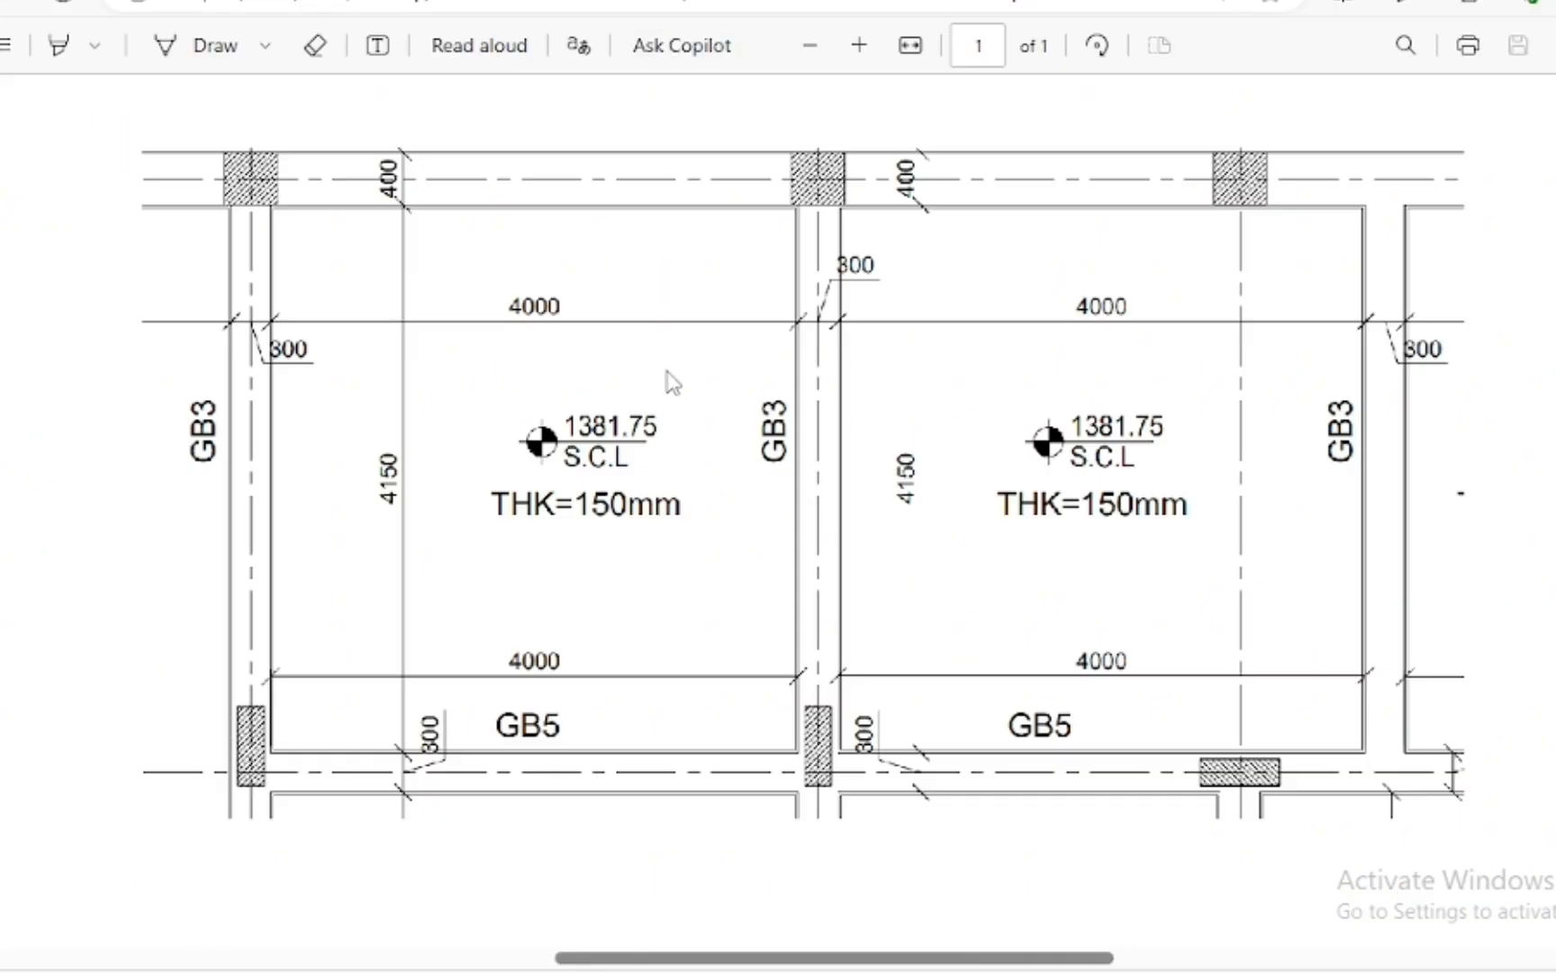
scroll(671, 382, "down", 3)
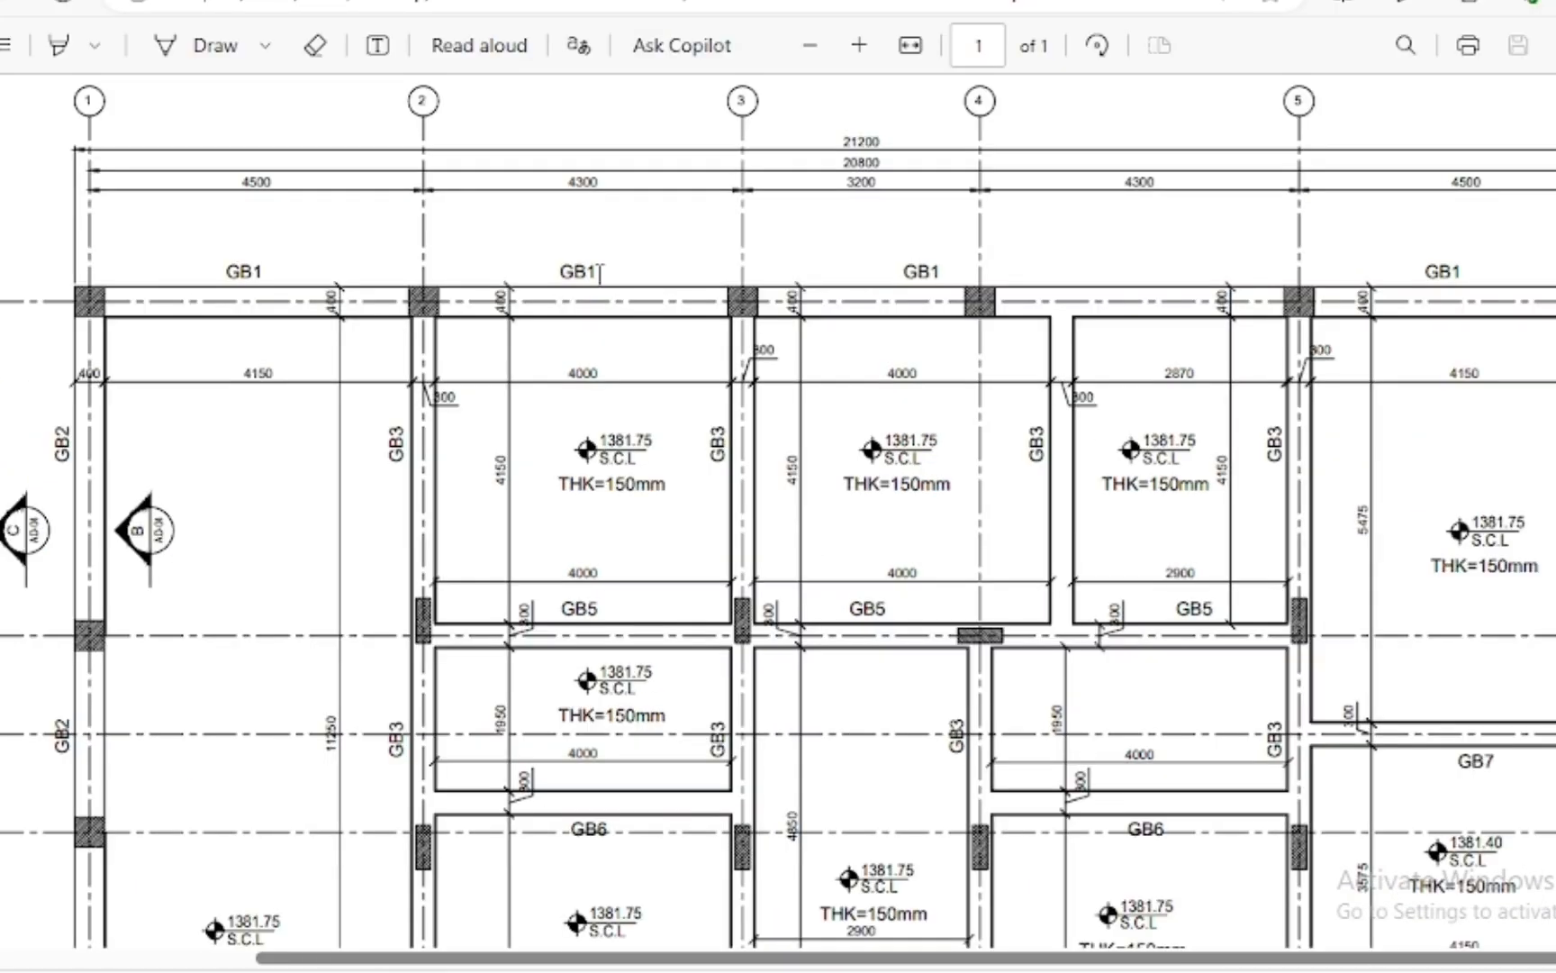
scroll(598, 276, "down", 1)
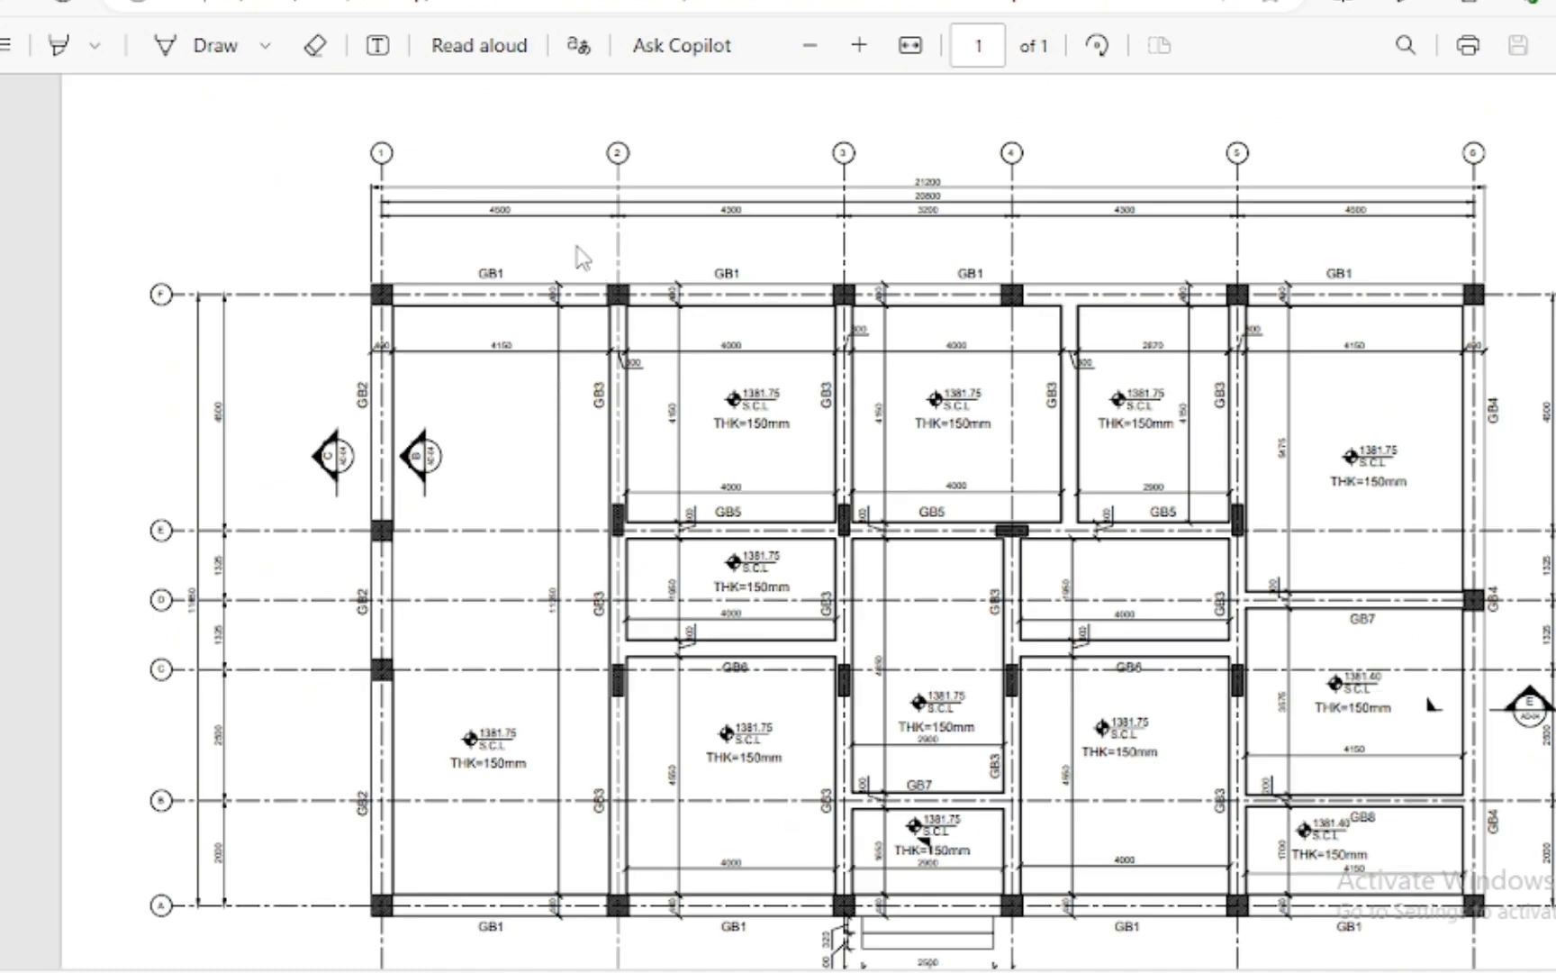
scroll(575, 245, "down", 2)
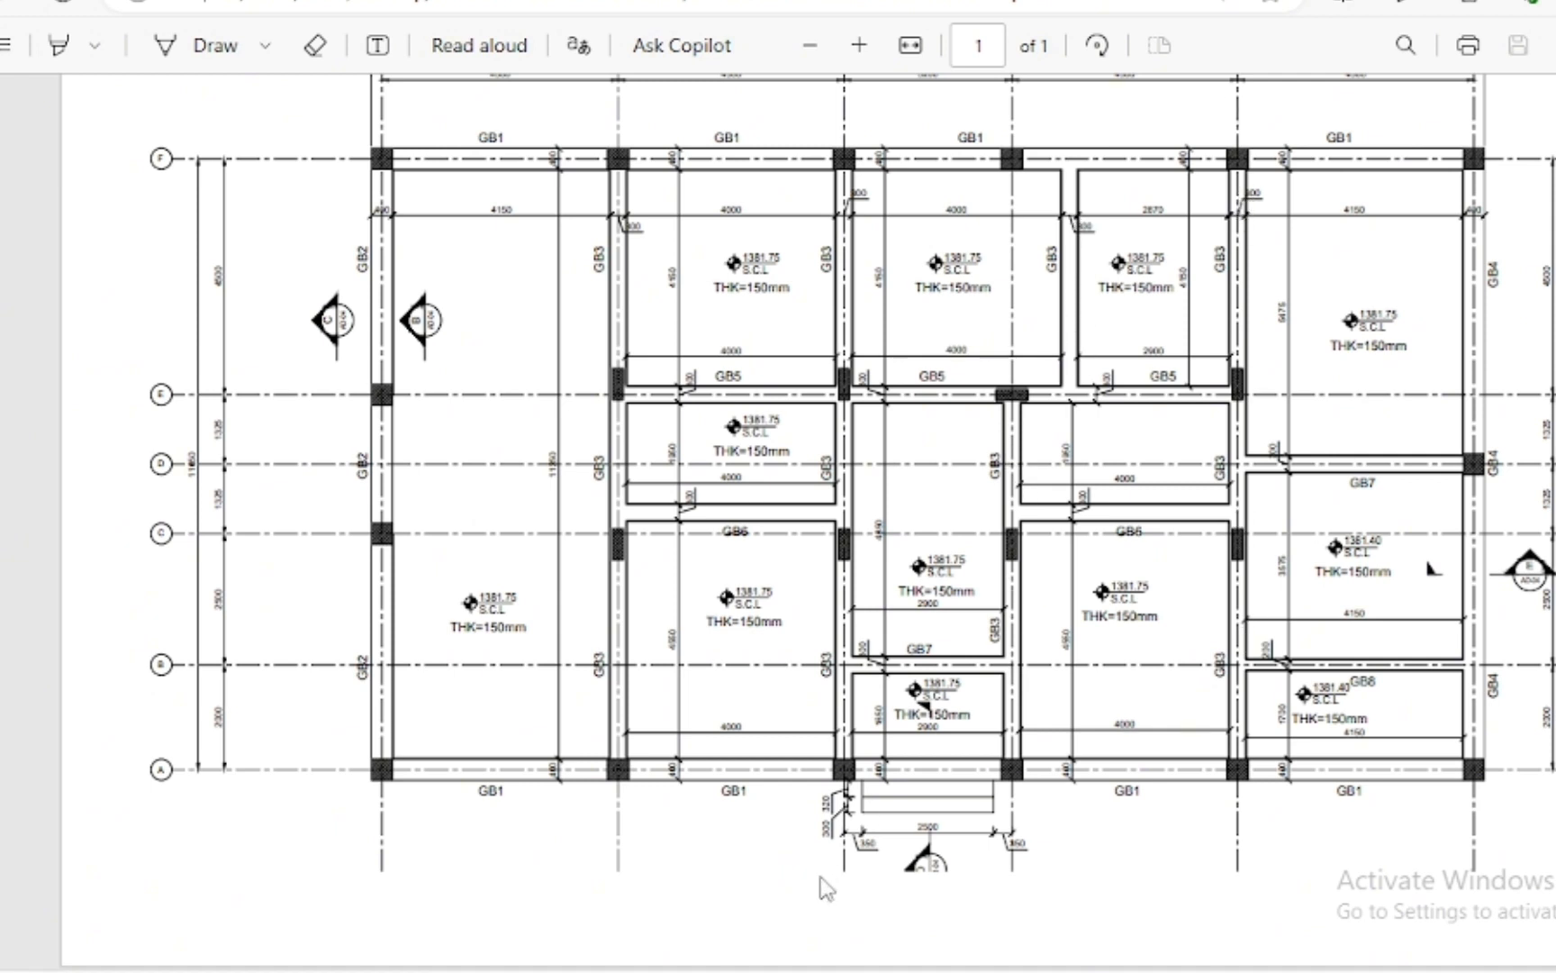
left_click(734, 971)
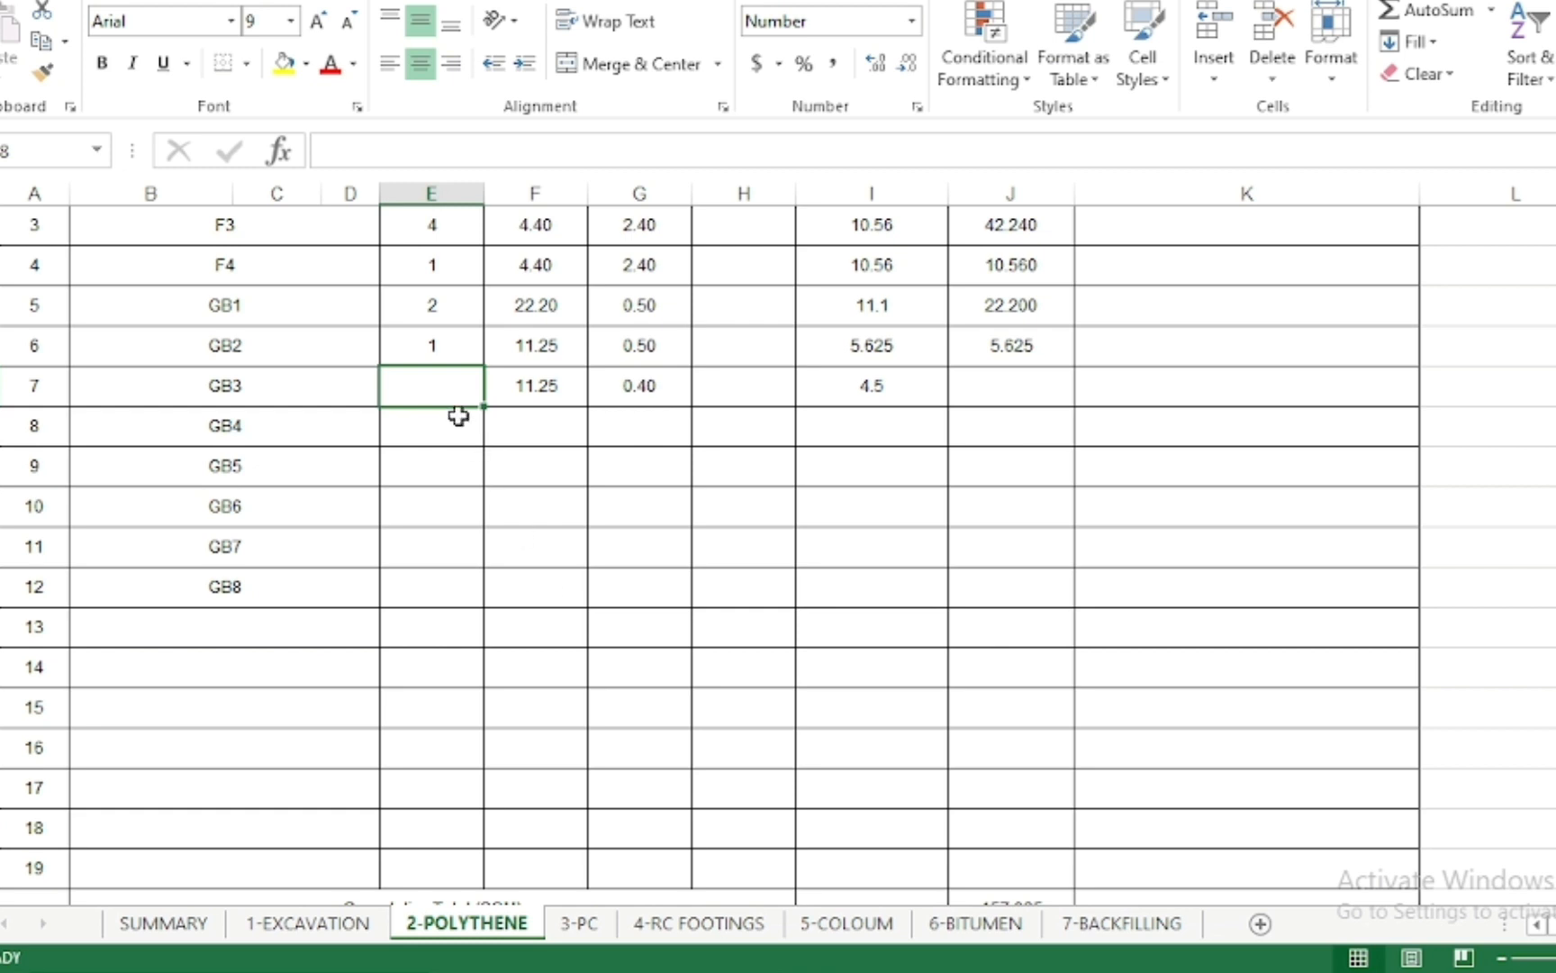
type("4")
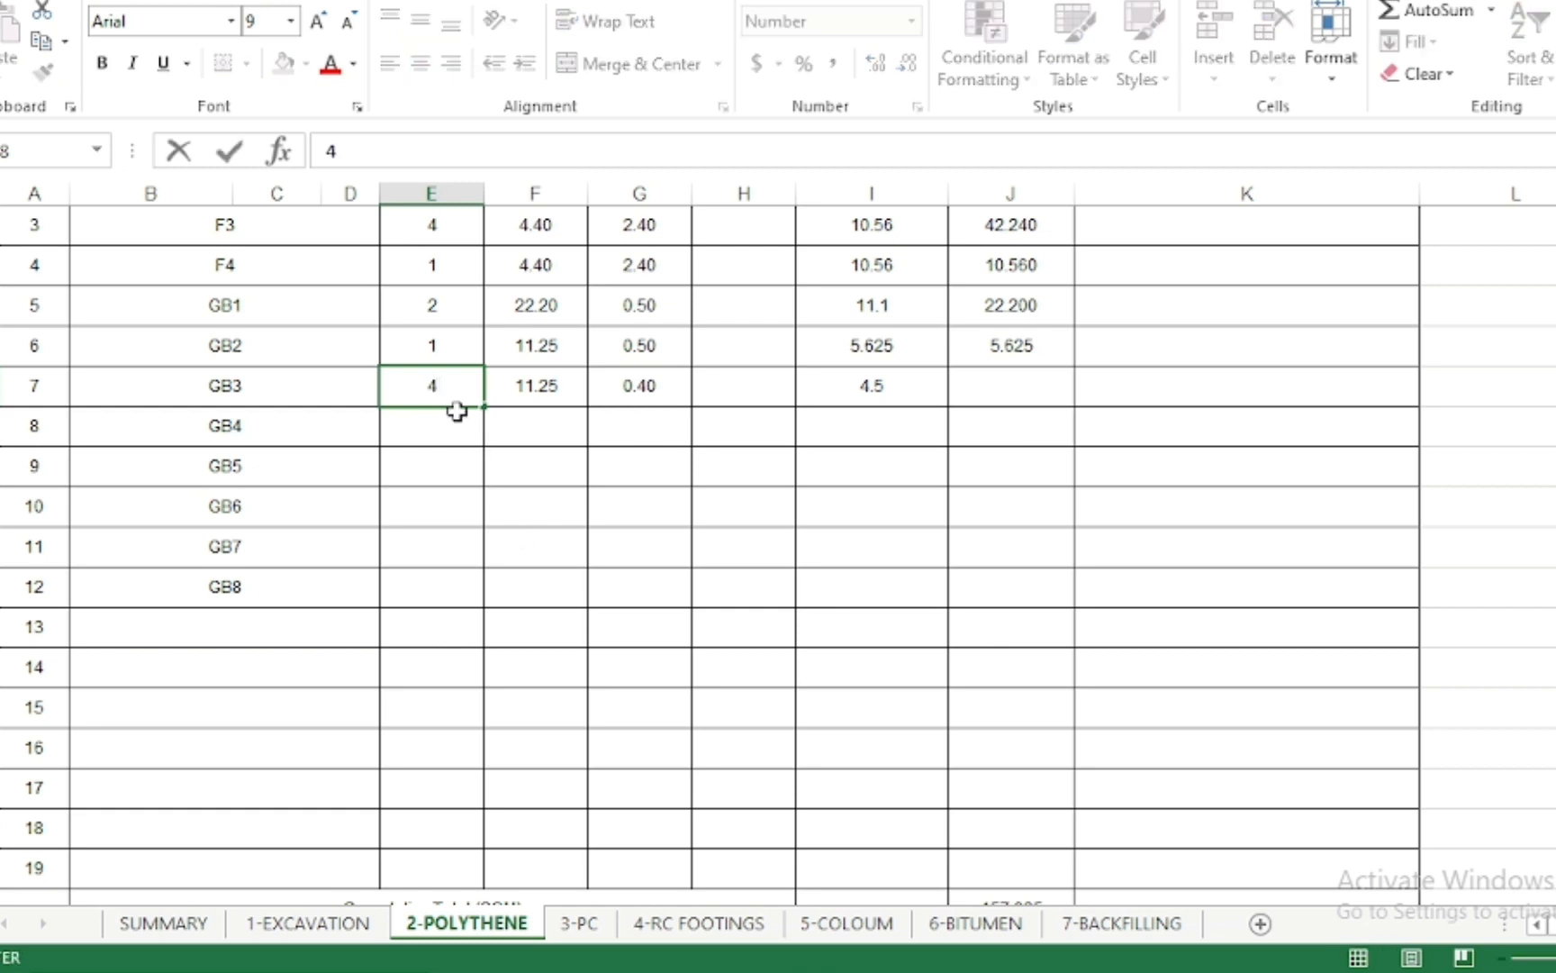
key("Return")
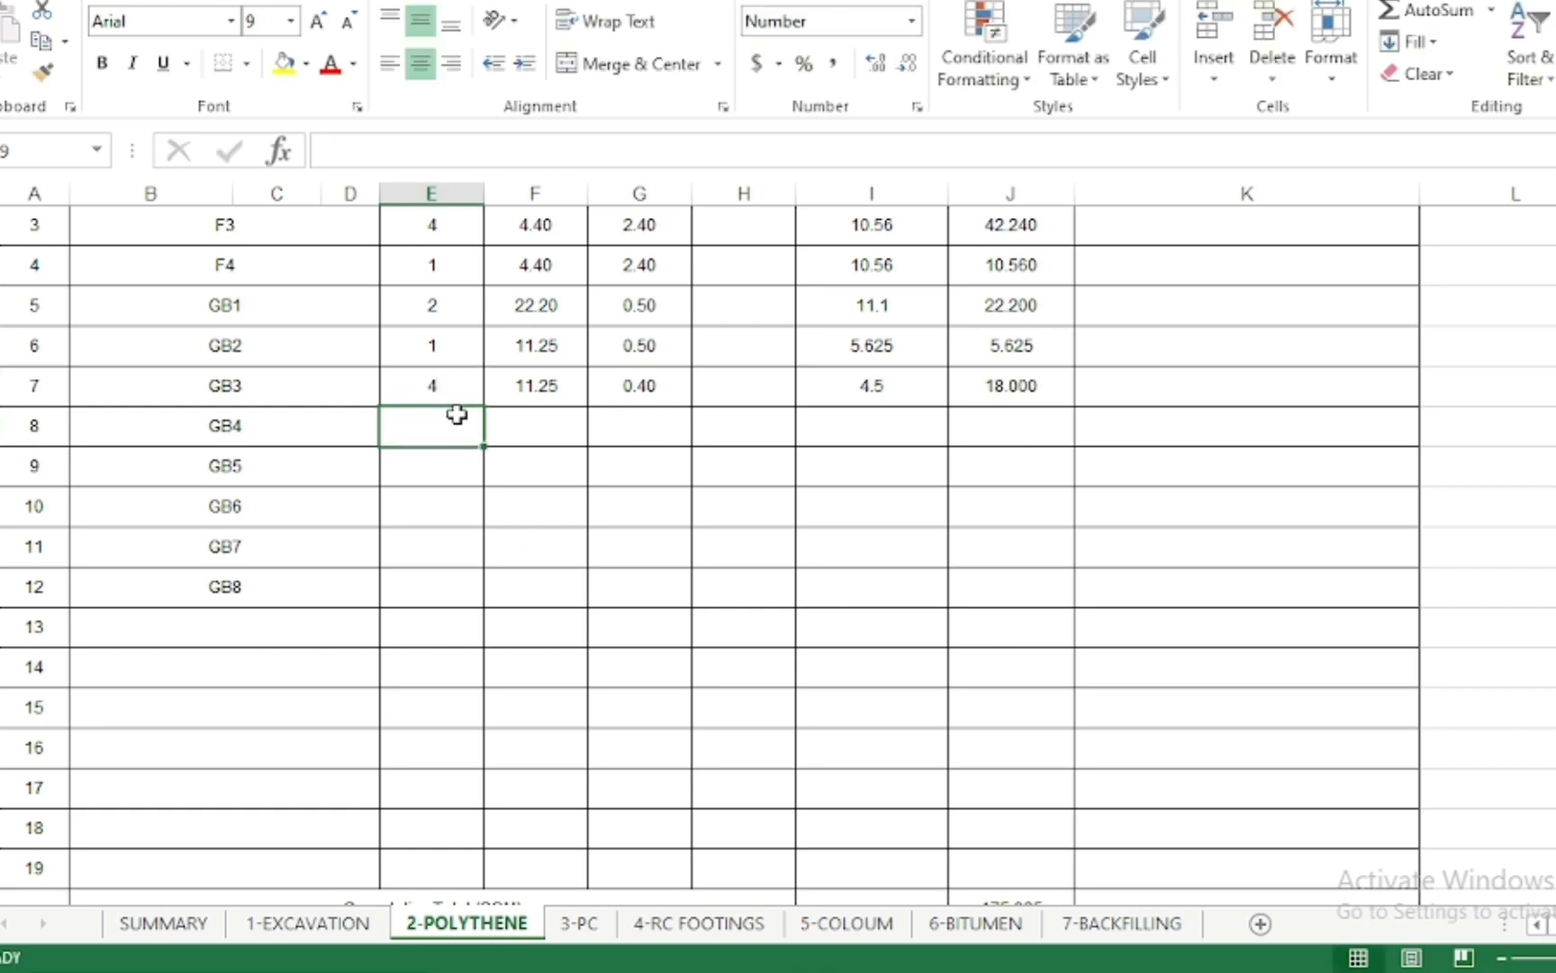
Check the GB4 beam run on the plan PDF and copy GB3's length of 11.25 into GB4's length in the Excel sheet
left_click(527, 430)
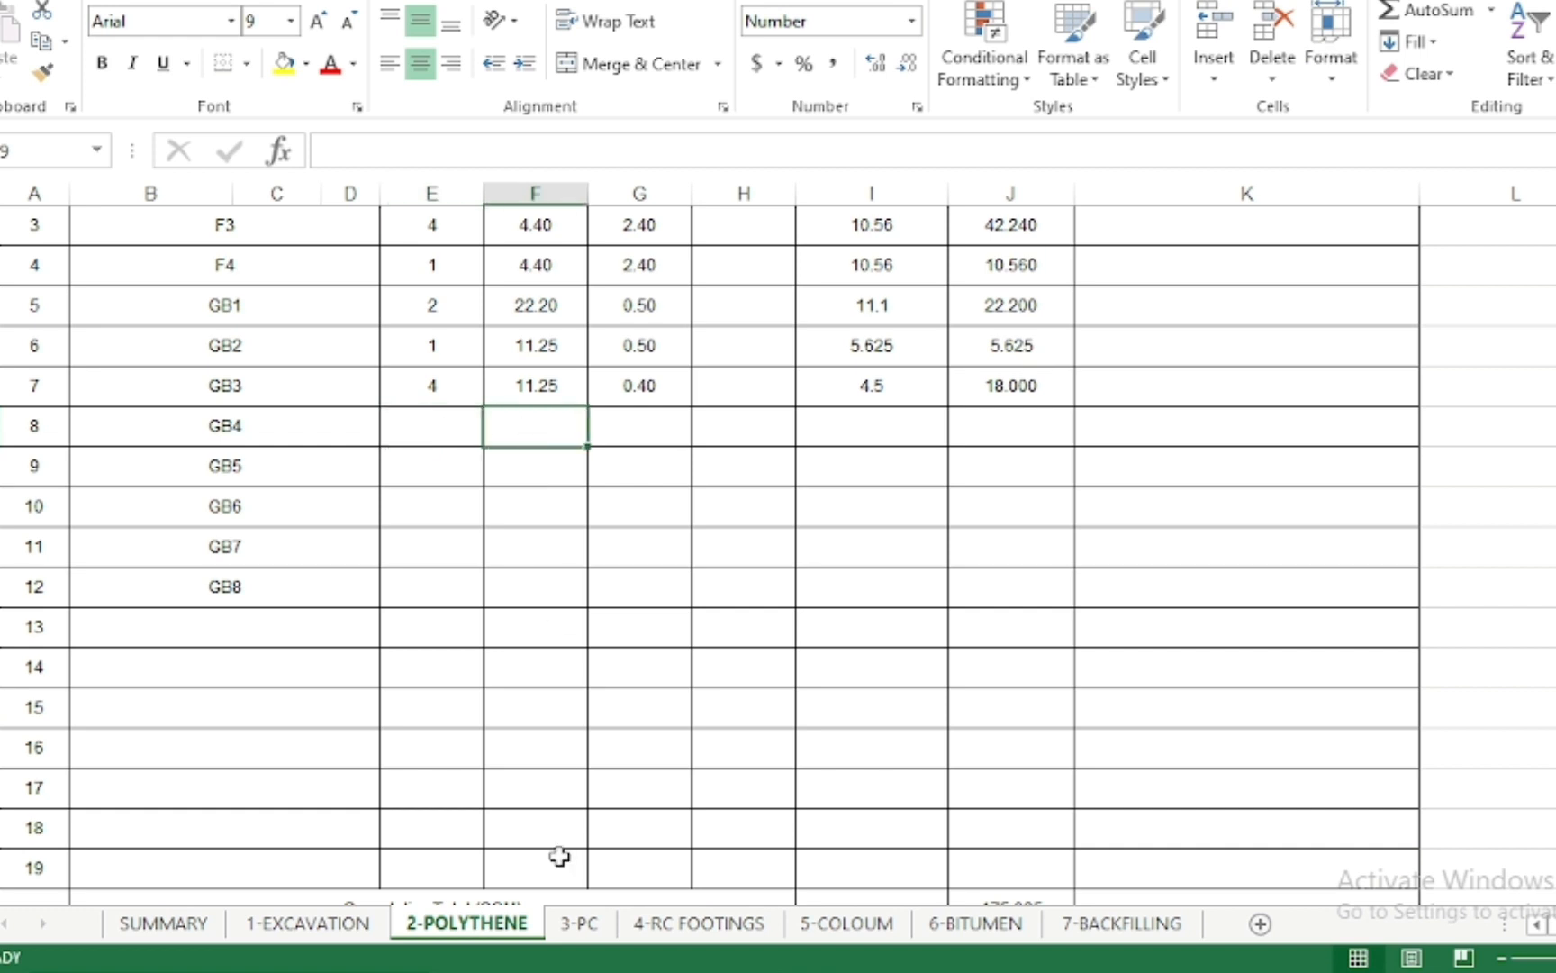
key("alt+Tab")
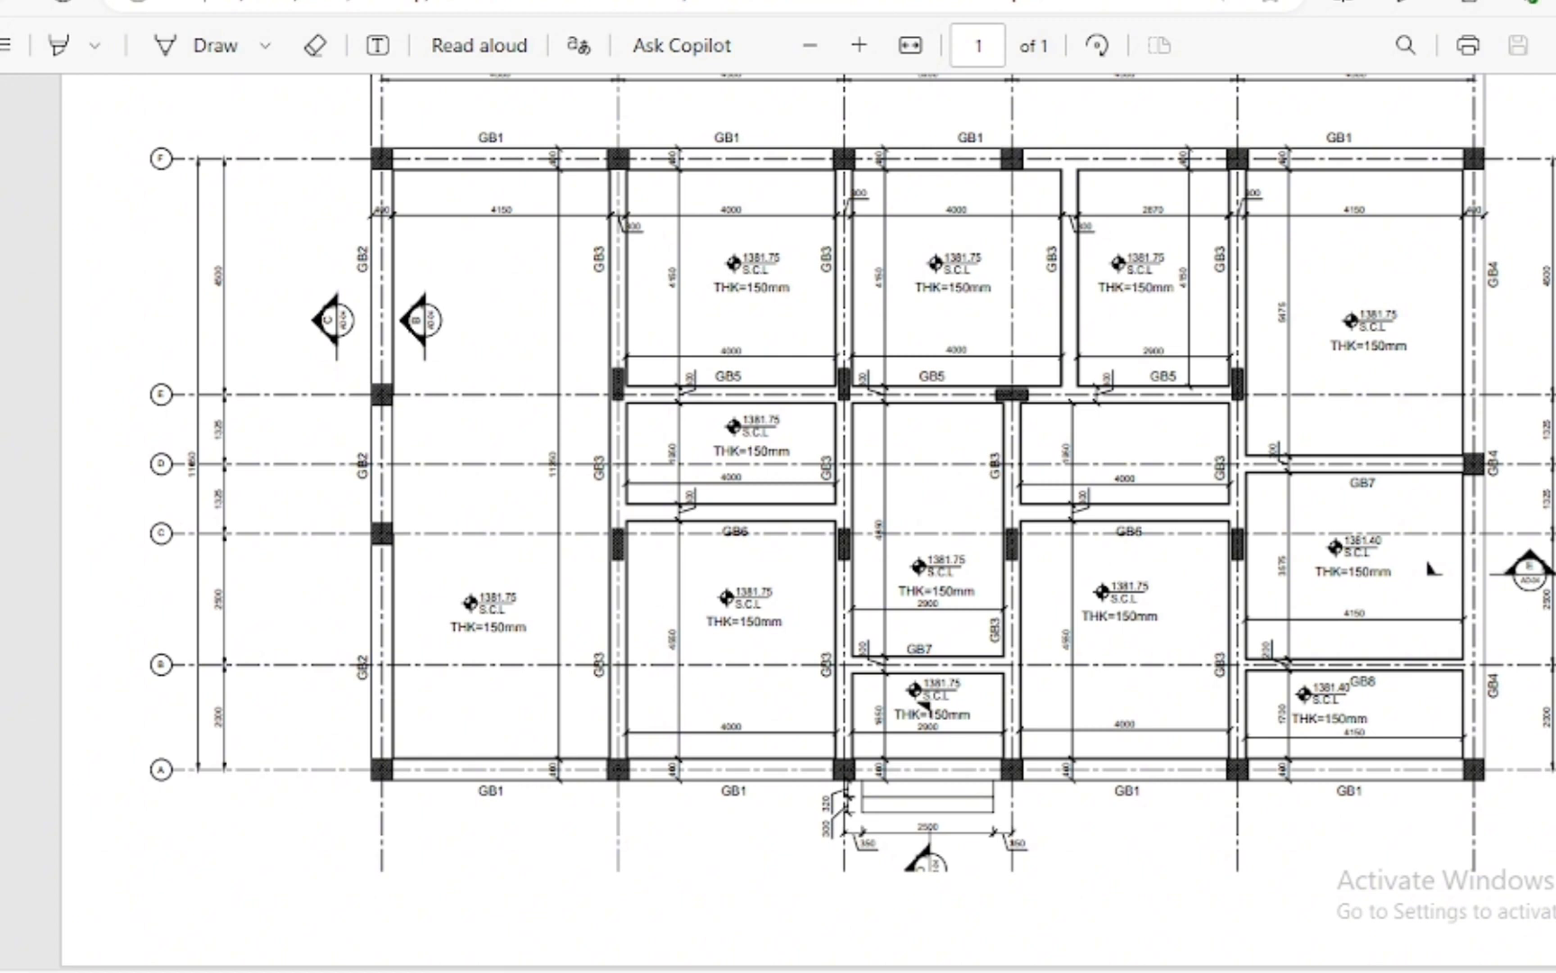
scroll(1246, 447, "up", 1)
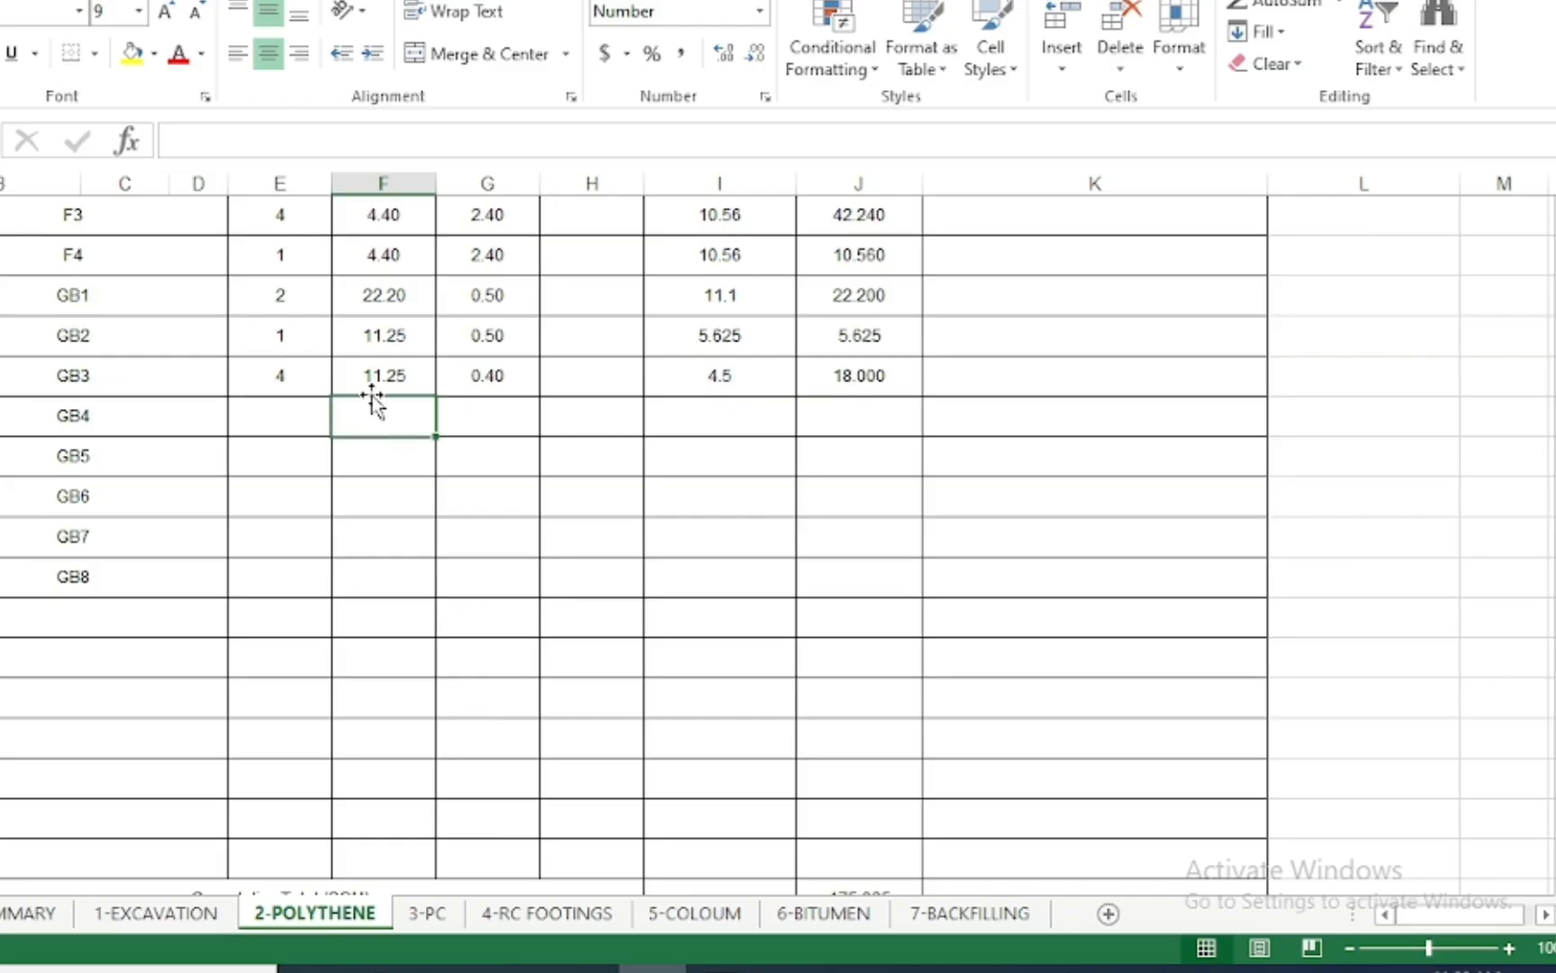
left_click(367, 373)
key("ctrl+c")
left_click(402, 417)
key("ctrl+v")
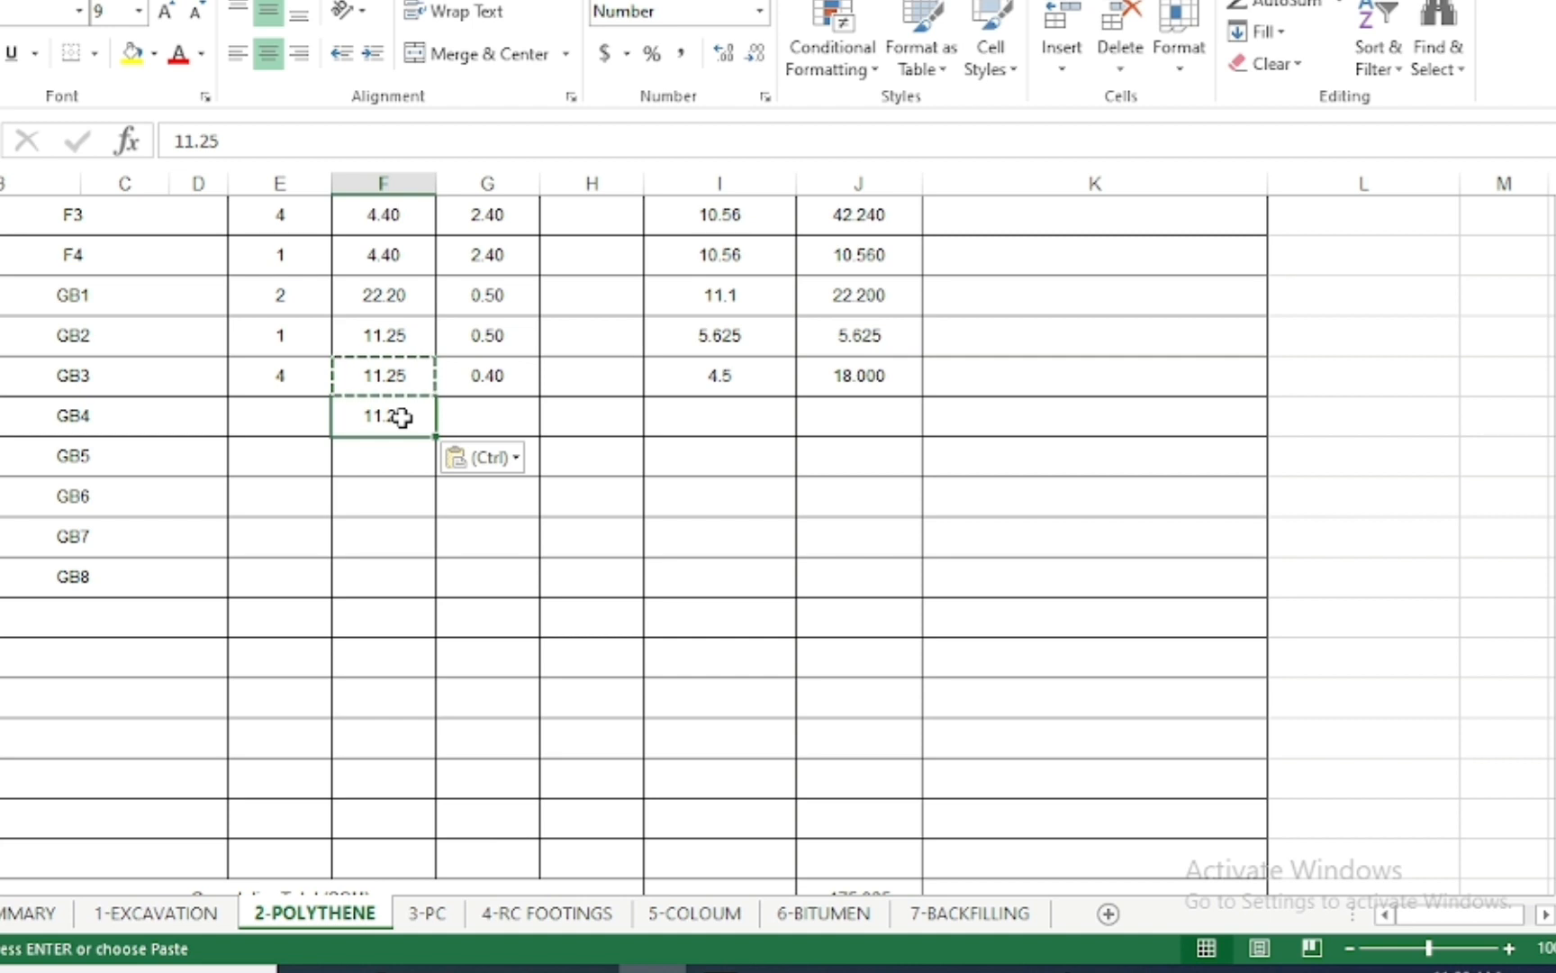
key("Escape")
Enter 1 as GB4's number in the polythene sheet
left_click(310, 415)
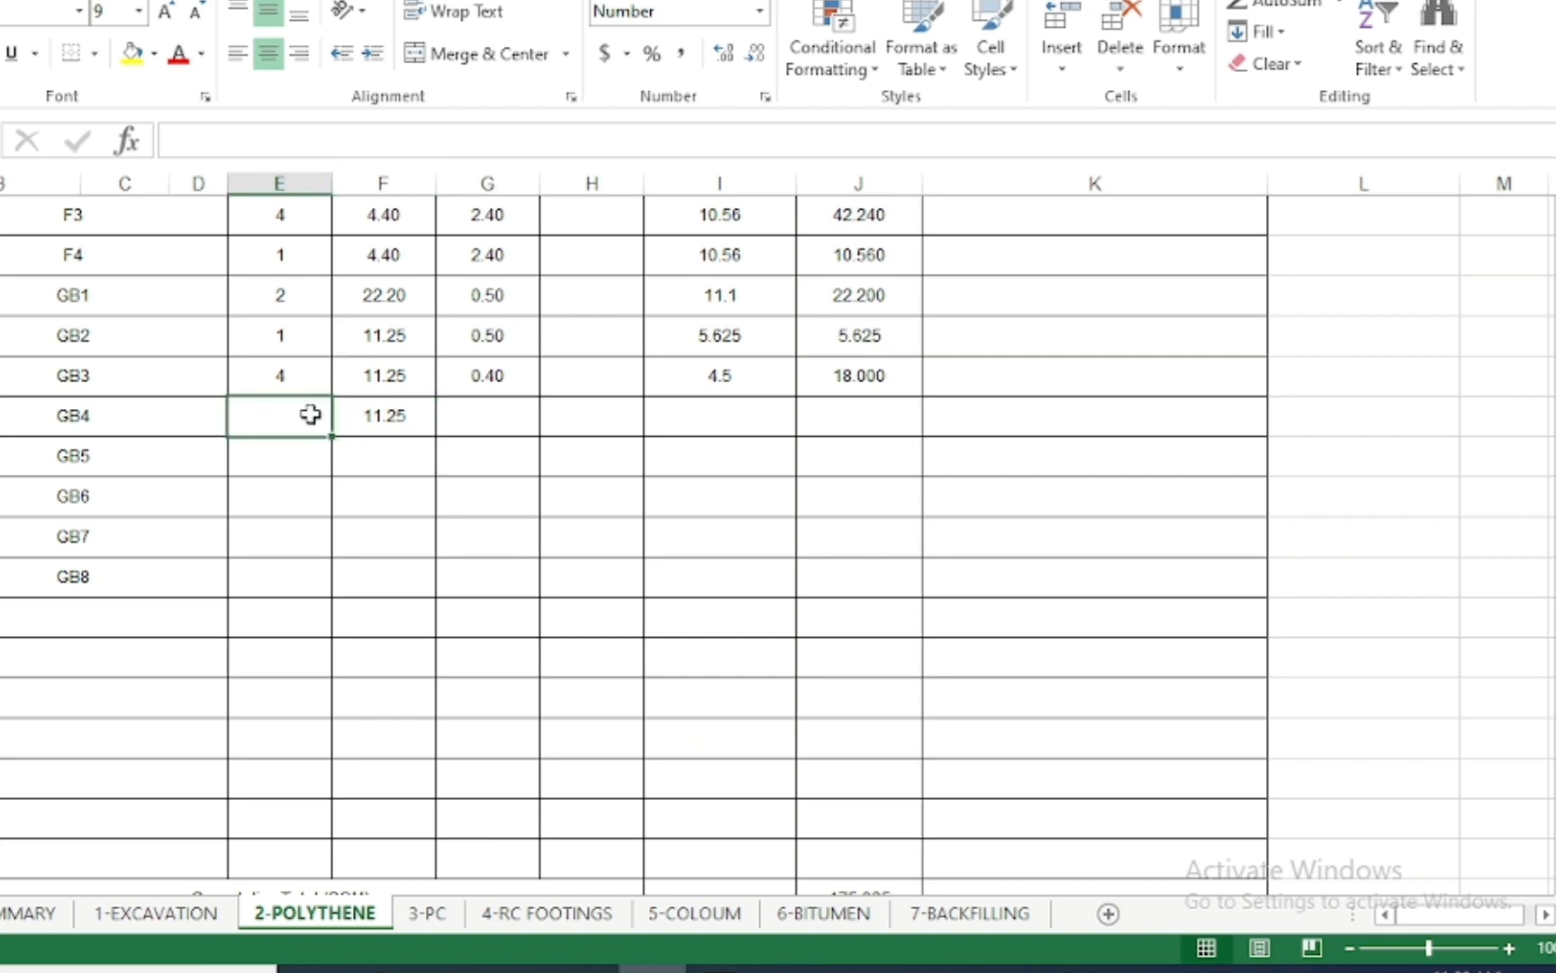
type("1")
key("Return")
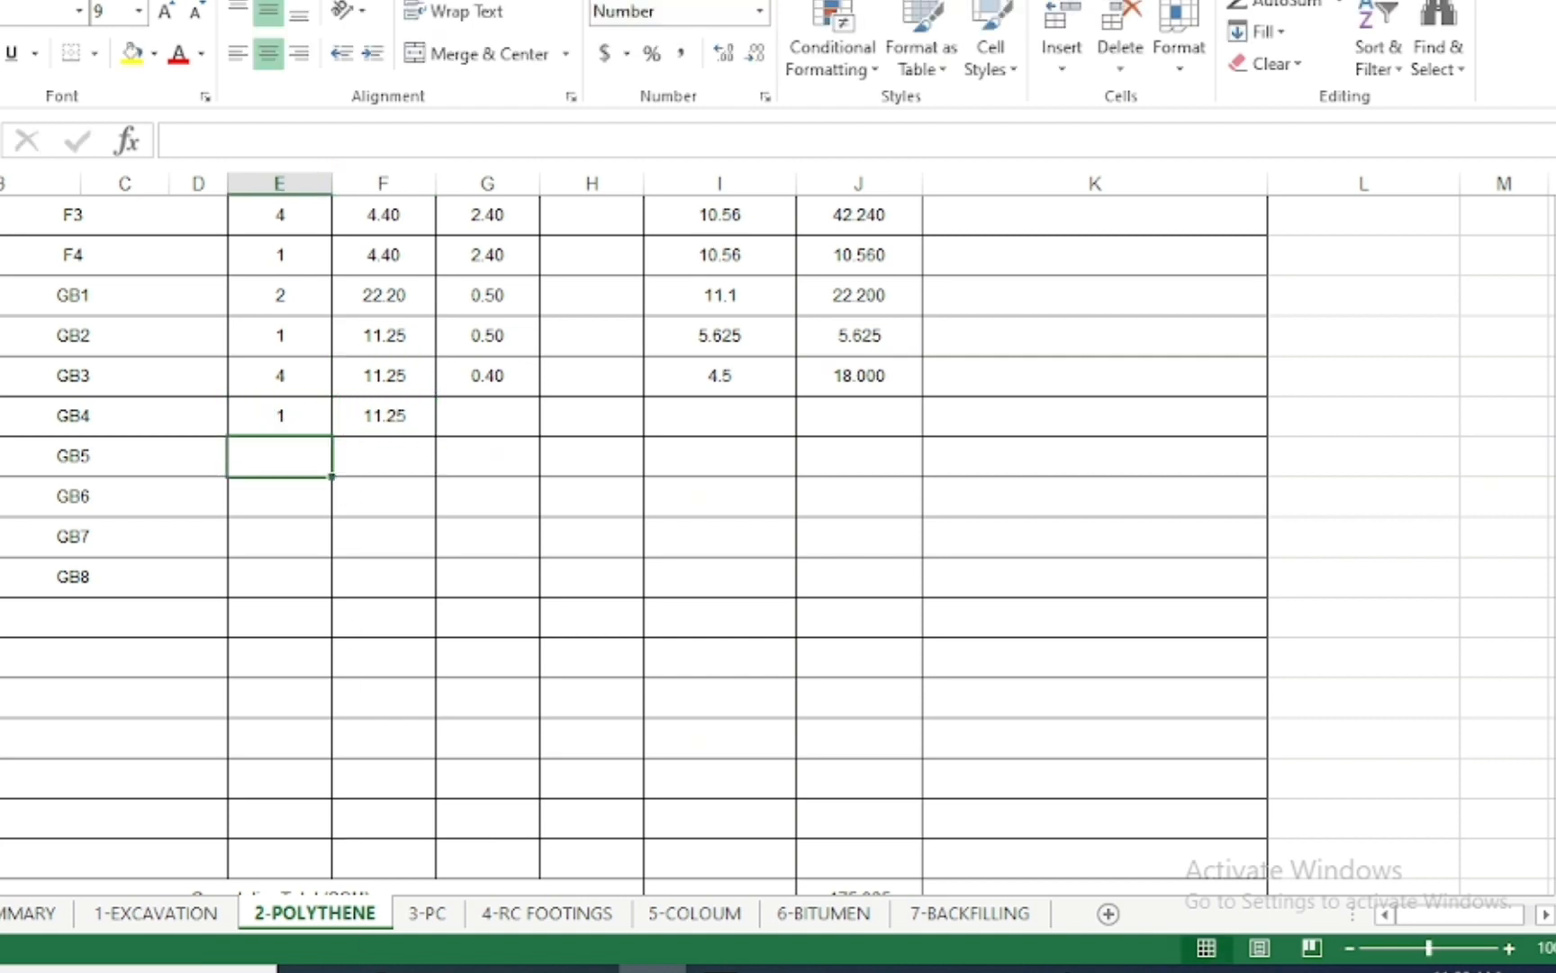
Check GB4's width on the plan PDF and enter .50 as its width in the Excel sheet
left_click(381, 968)
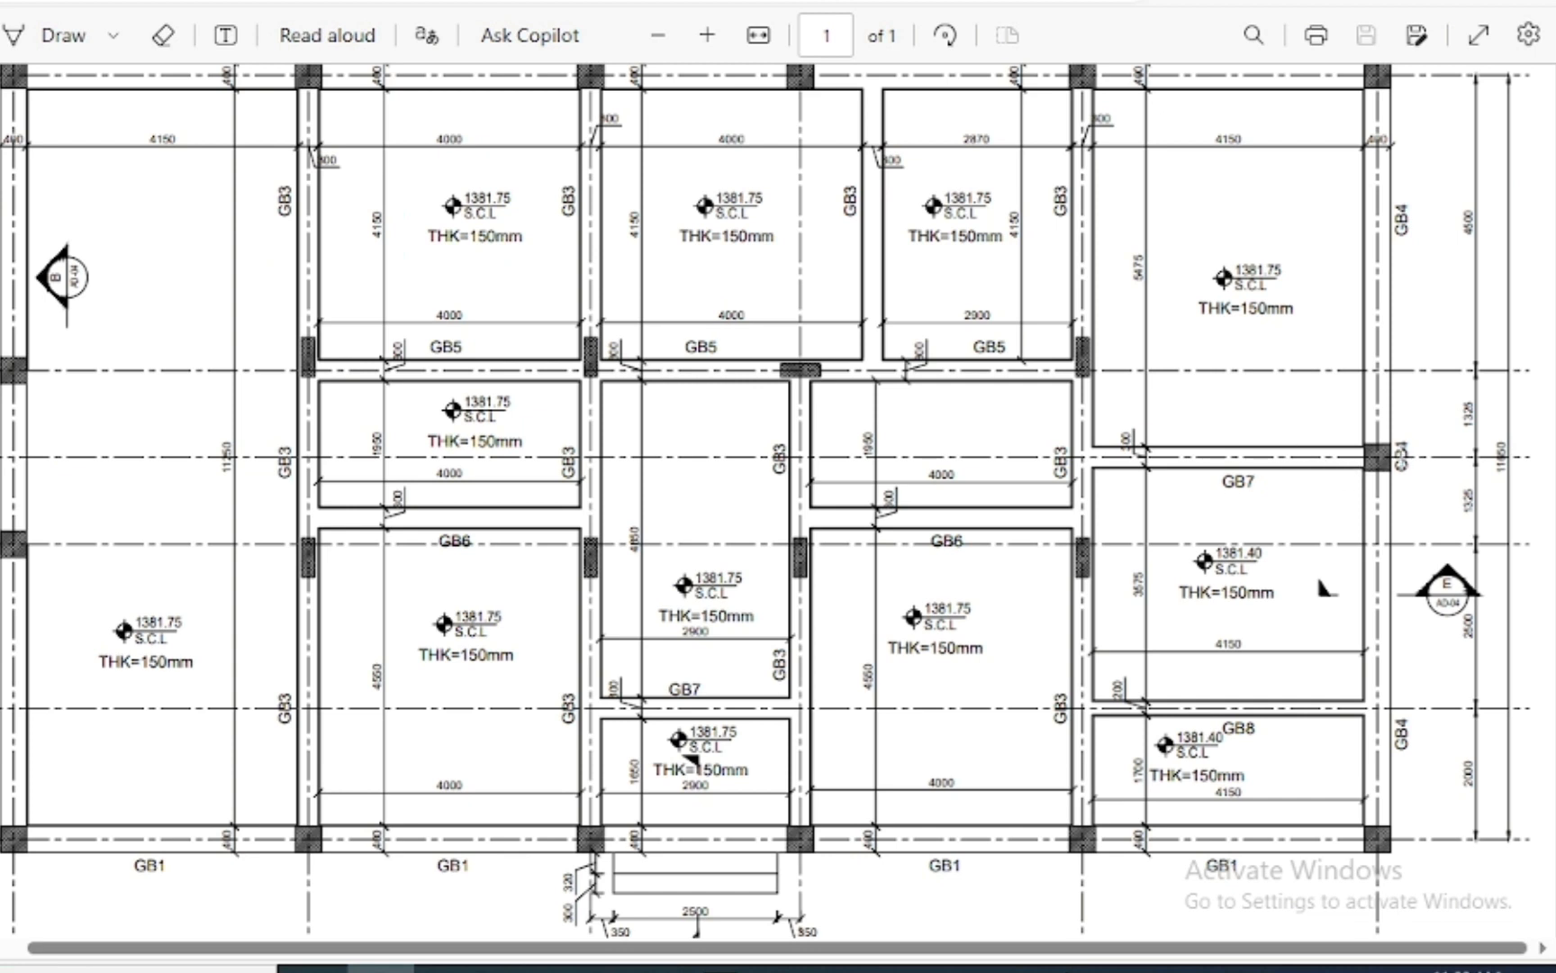
scroll(1406, 160, "up", 4)
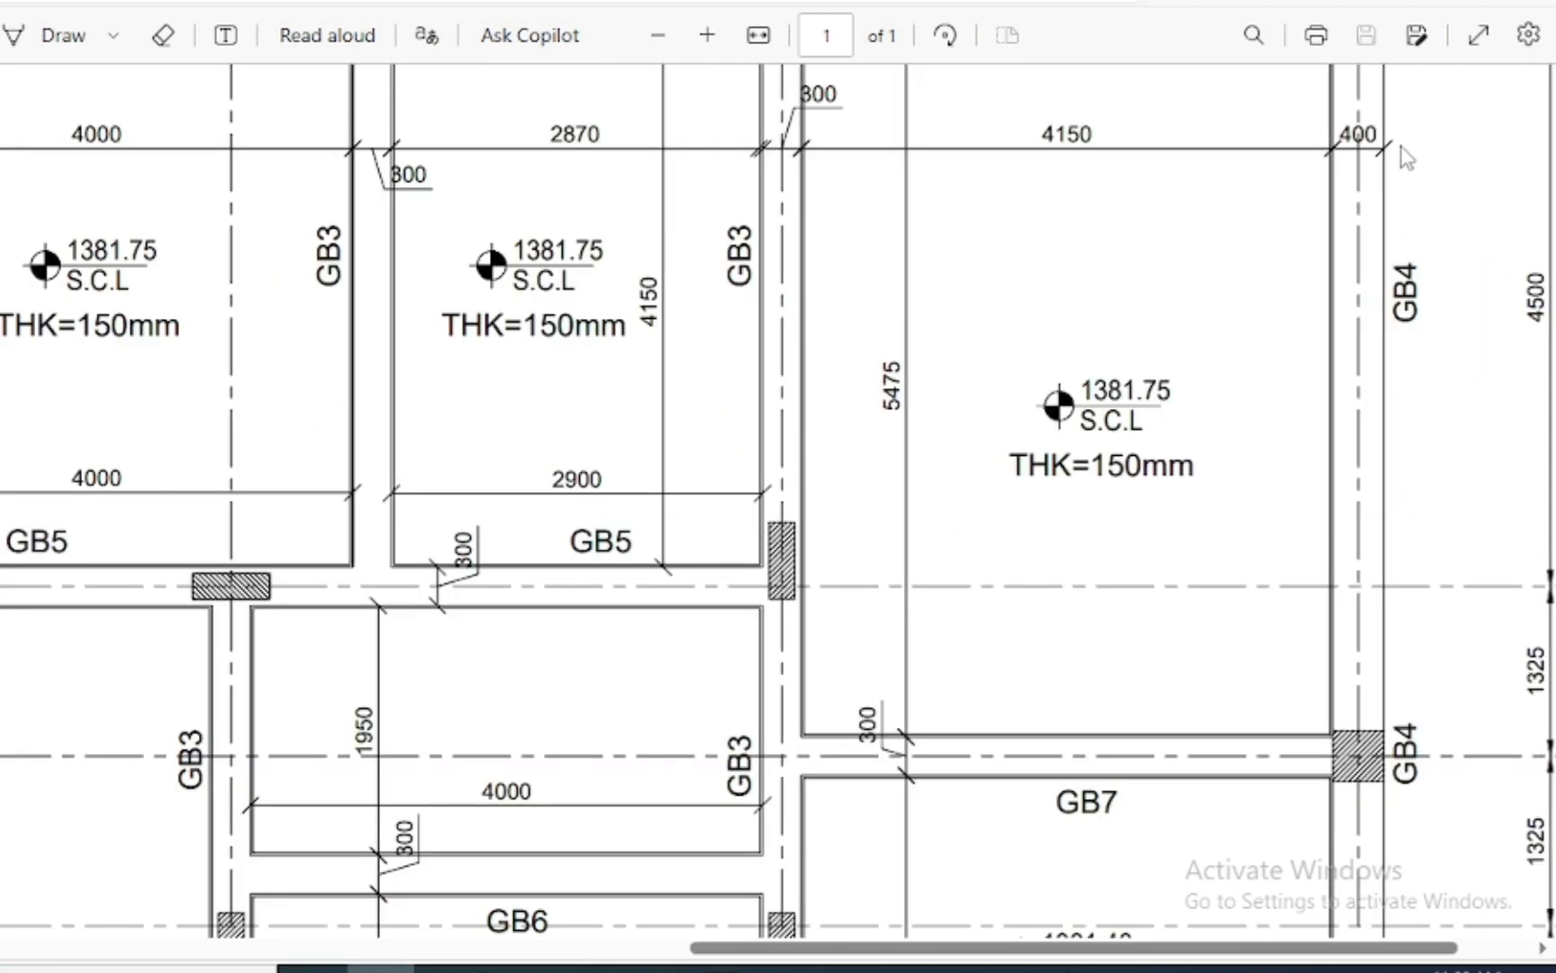
left_click(653, 968)
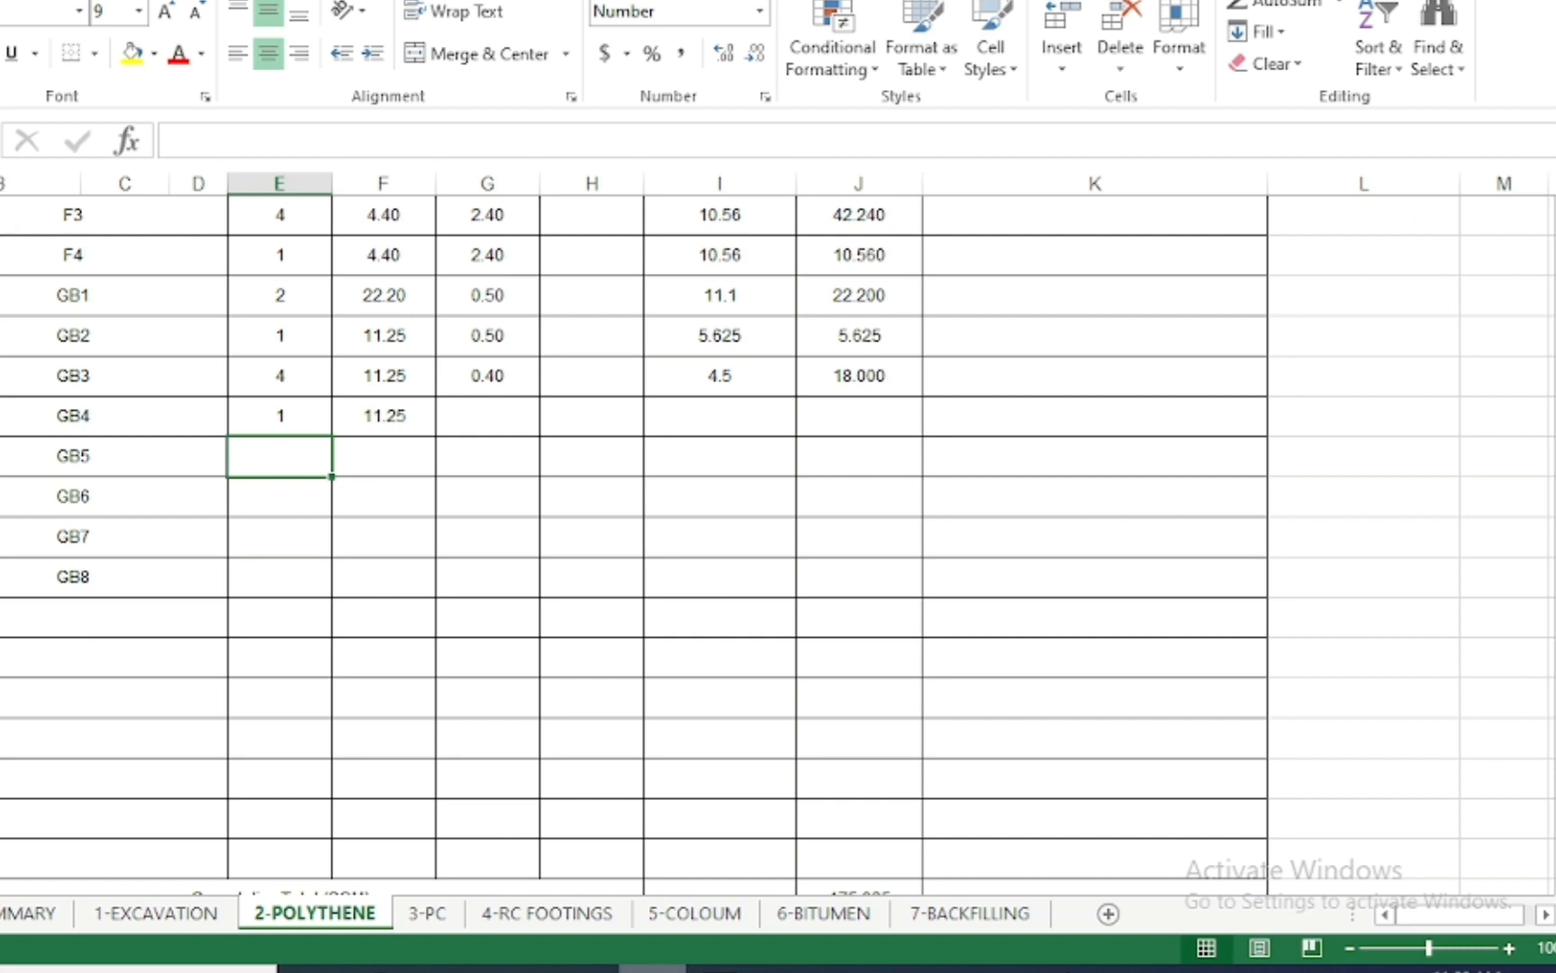
left_click(478, 422)
type(".50")
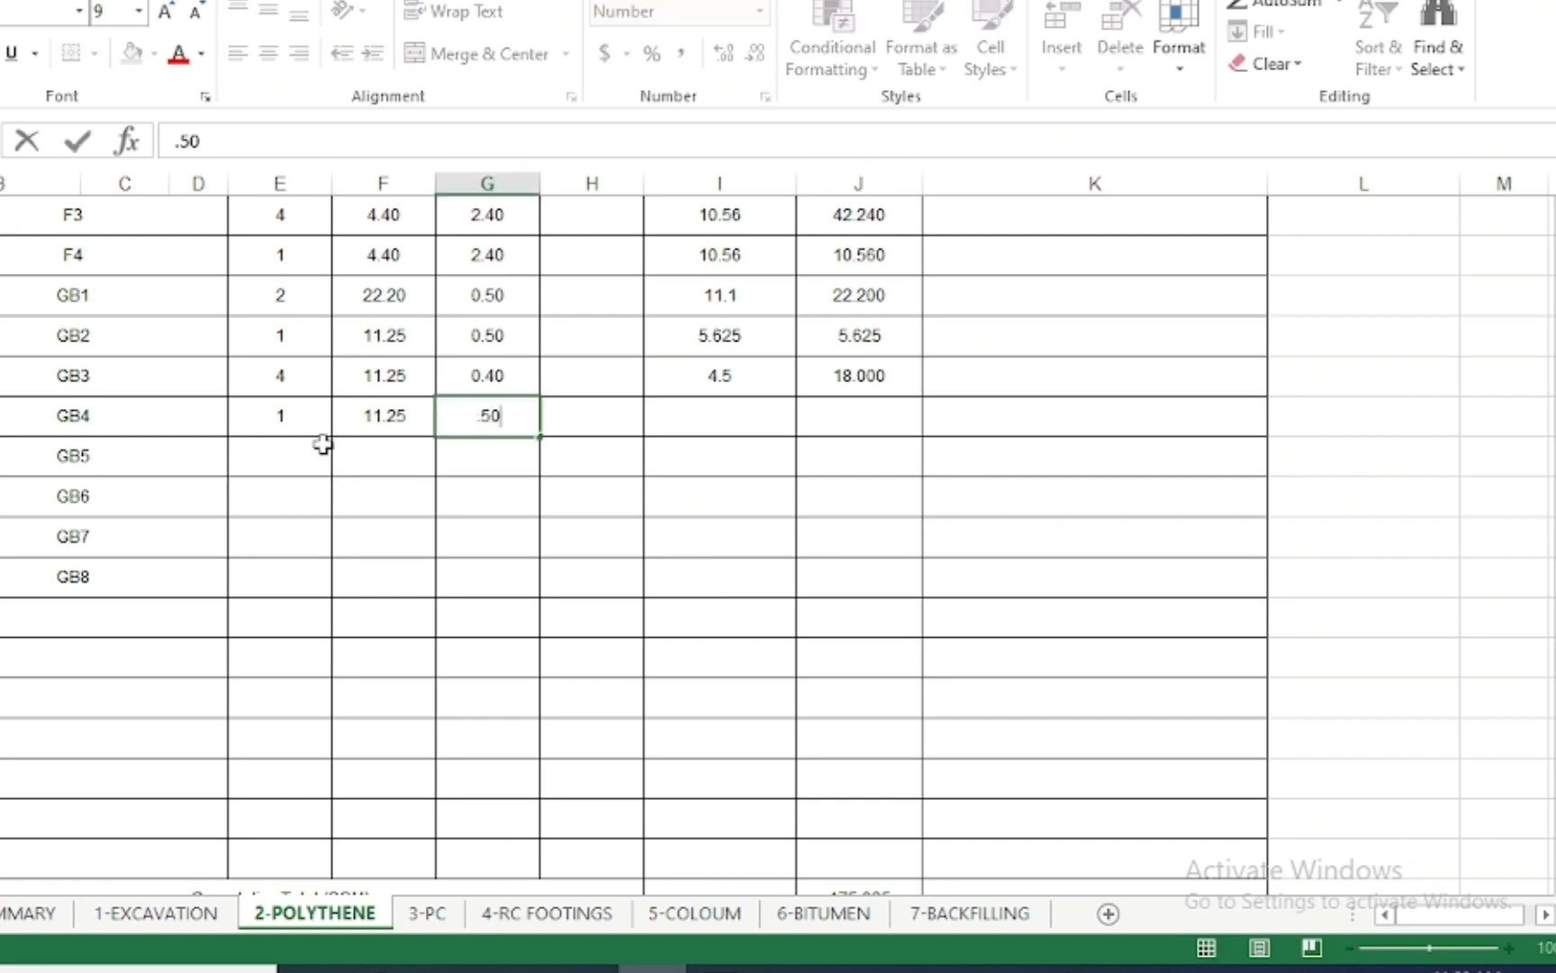
left_click(287, 456)
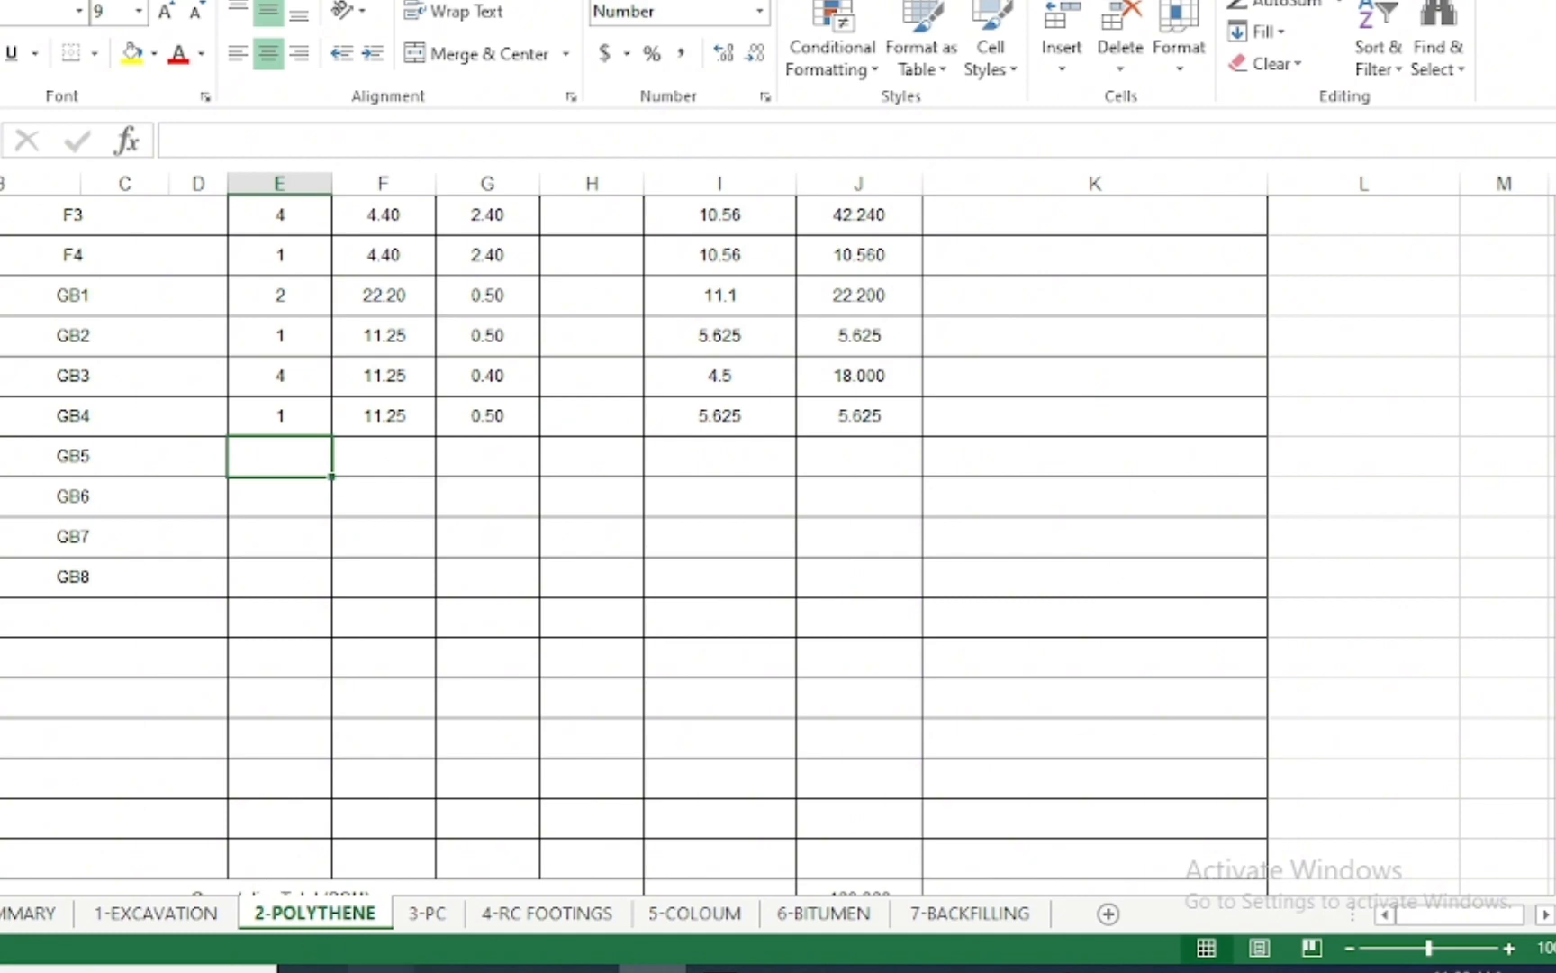
Check the GB5 beam run on the plan PDF, and in the Excel sheet enter 10.9 as GB5's length and 1 as its number
left_click(378, 968)
scroll(654, 428, "down", 4)
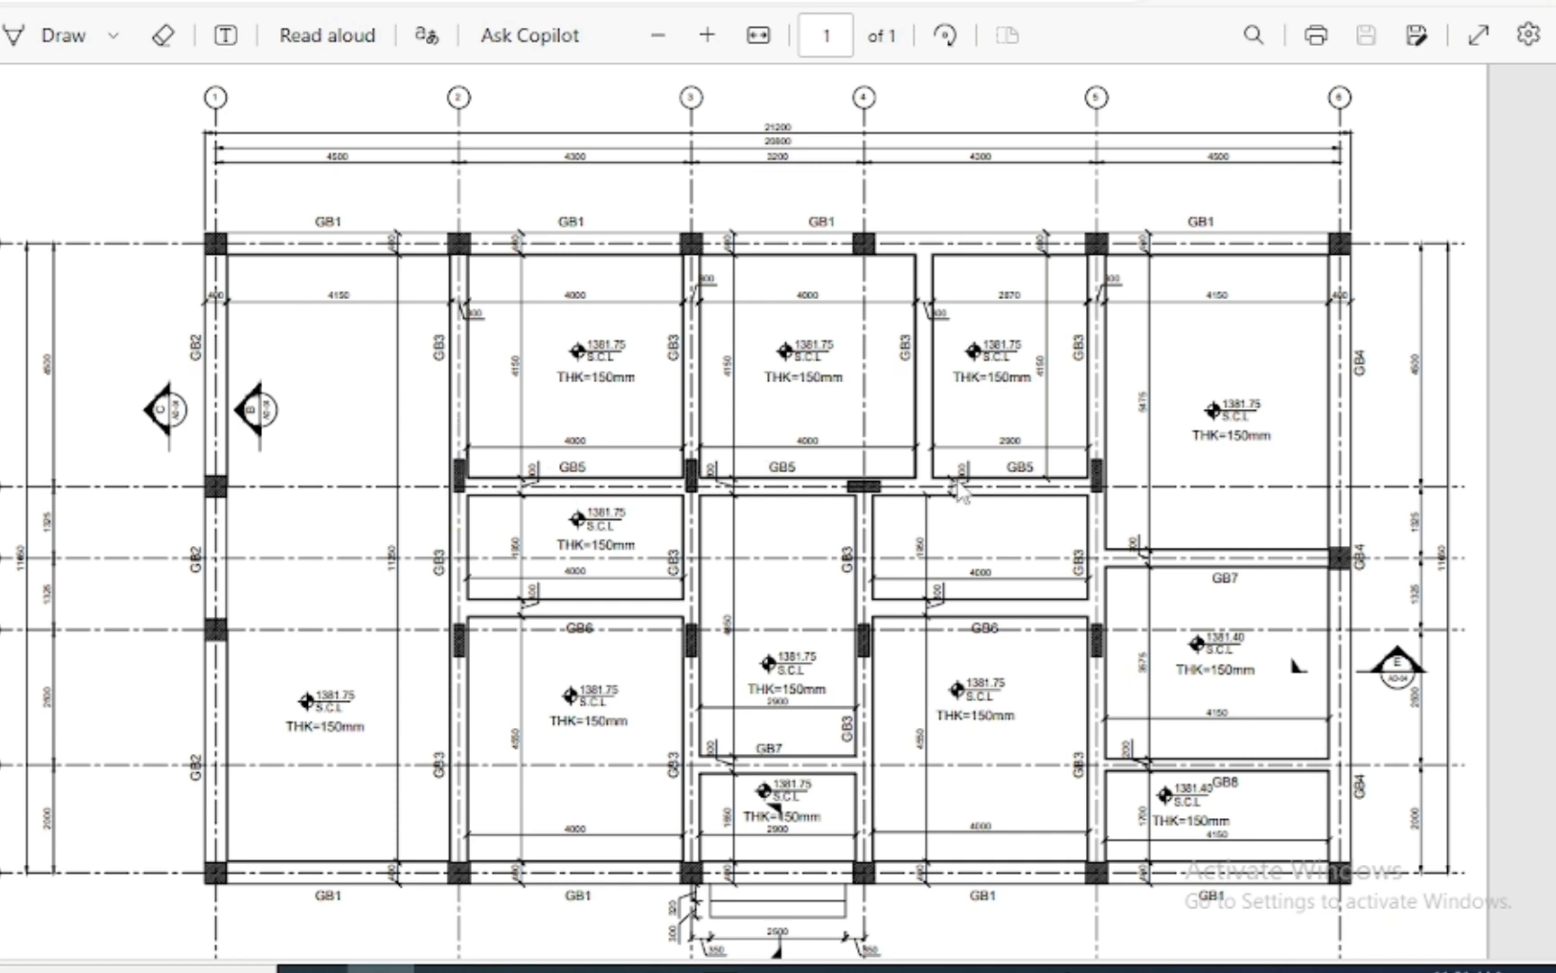
scroll(998, 477, "up", 1)
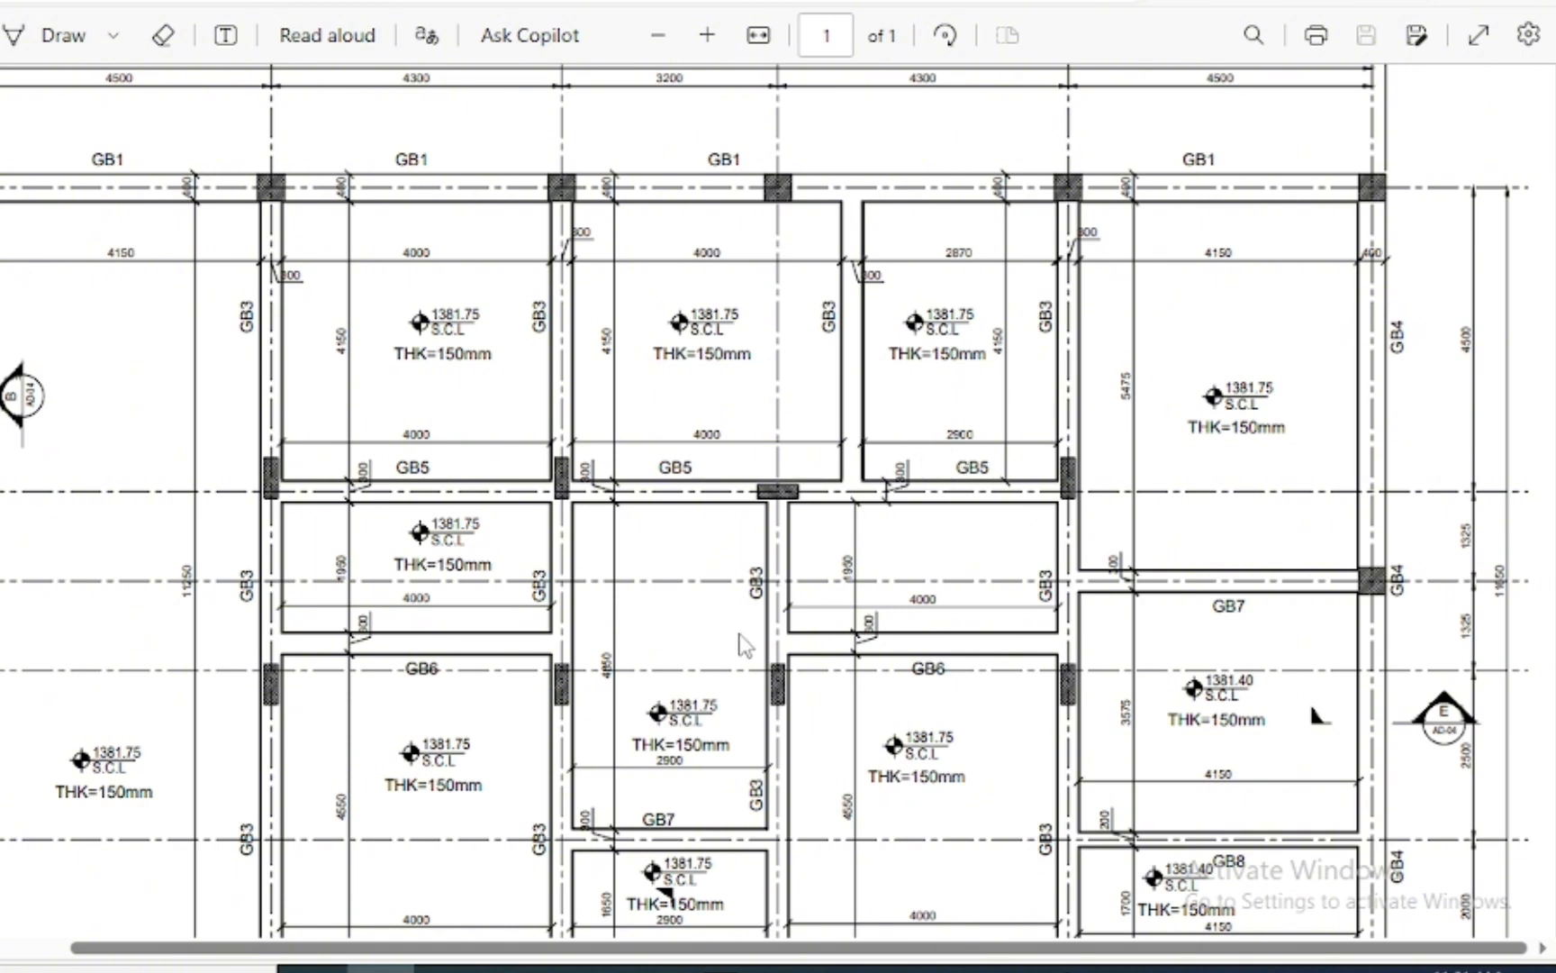
left_click(653, 968)
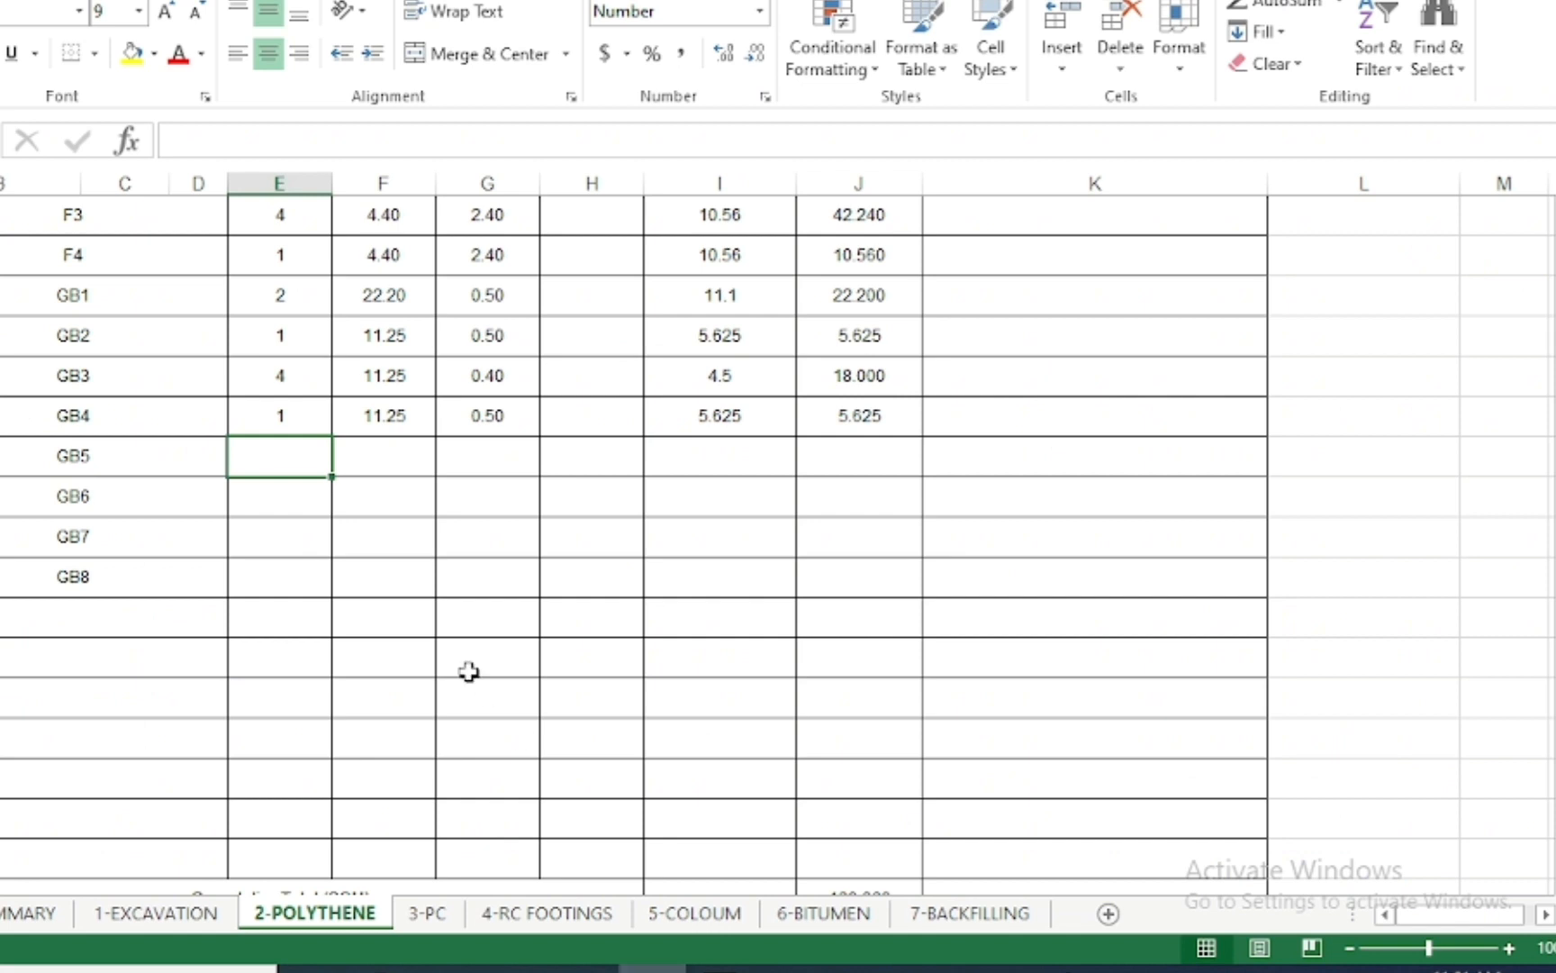
left_click(386, 465)
type("1")
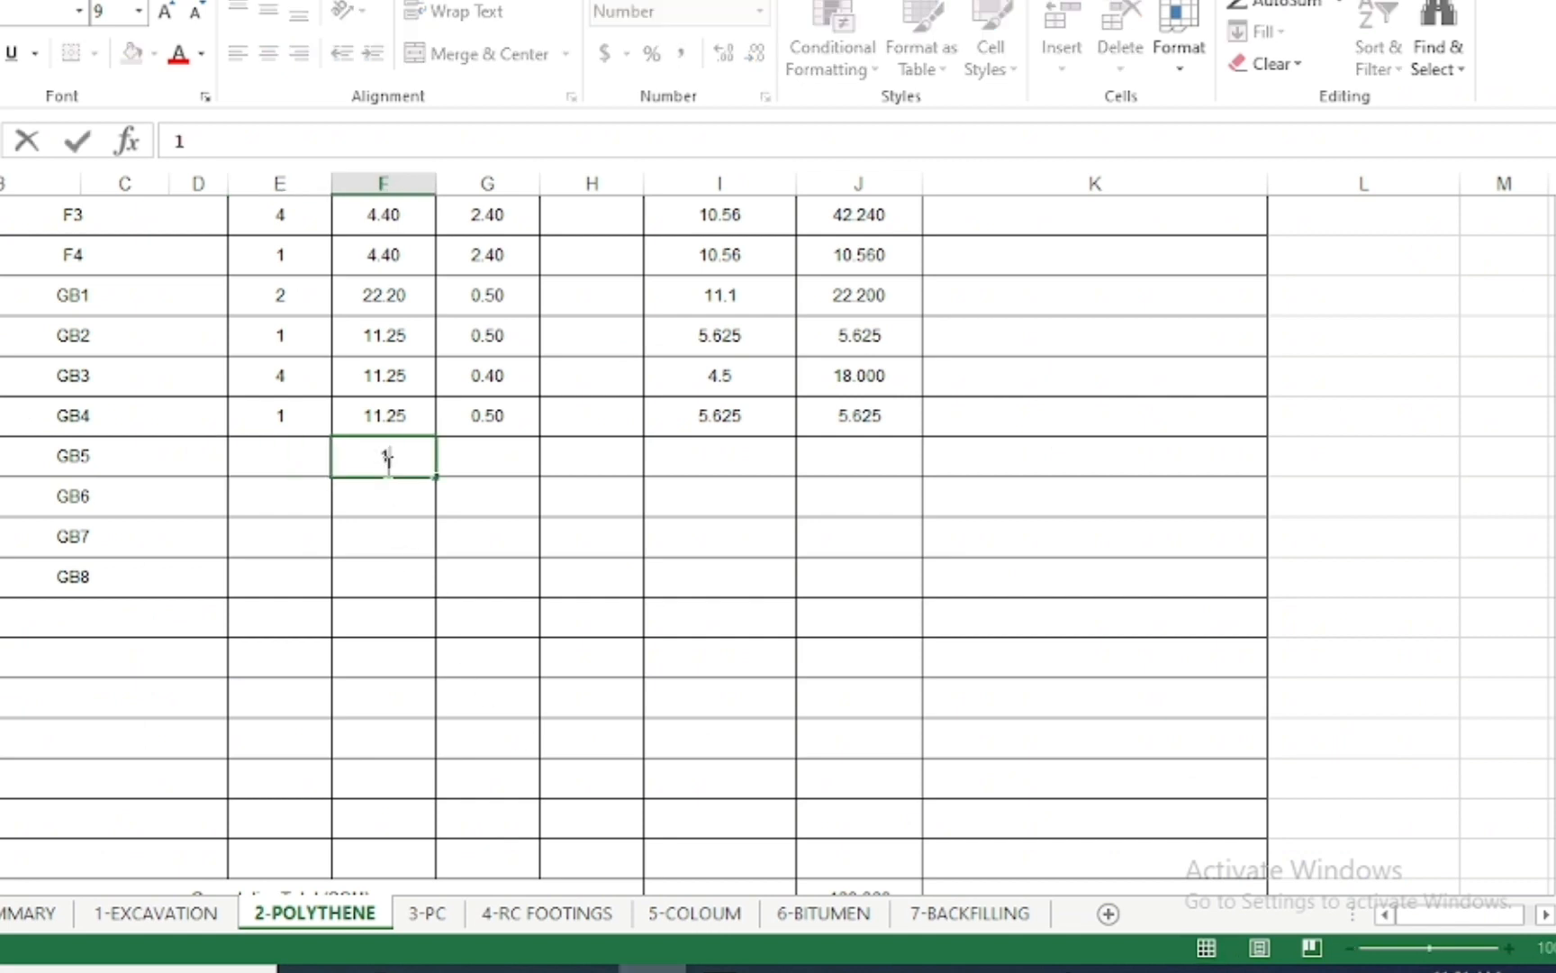
type("0.9")
left_click(288, 445)
type("1")
key("Return")
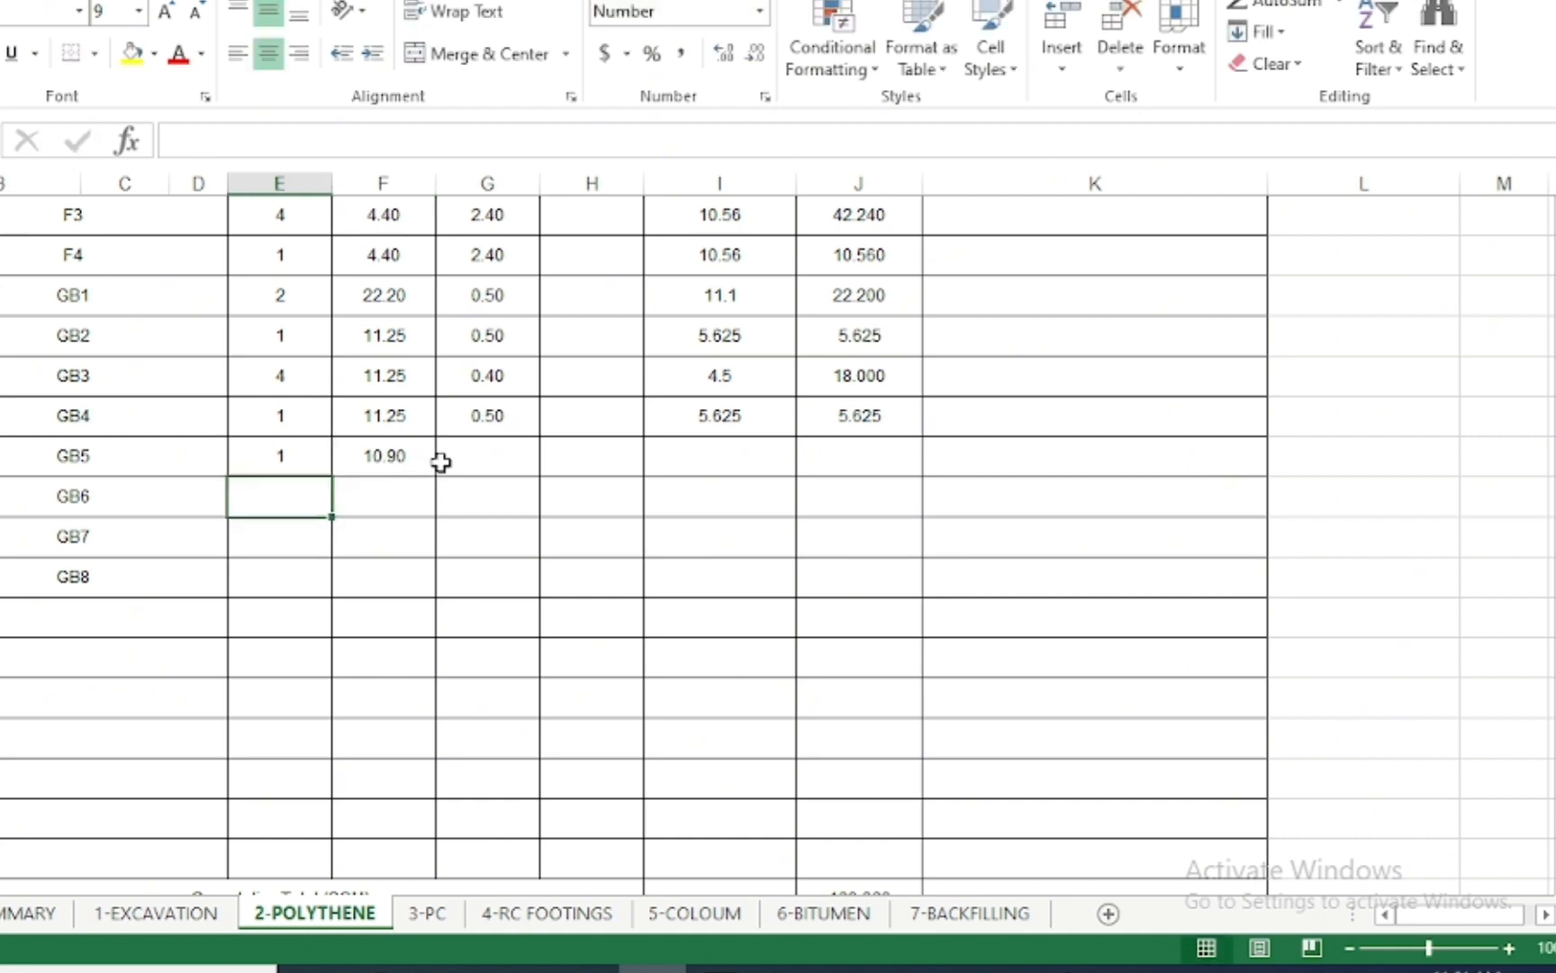
Check GB5's width on the plan PDF and enter .40 as its width in the Excel sheet
left_click(474, 459)
key("alt+Tab")
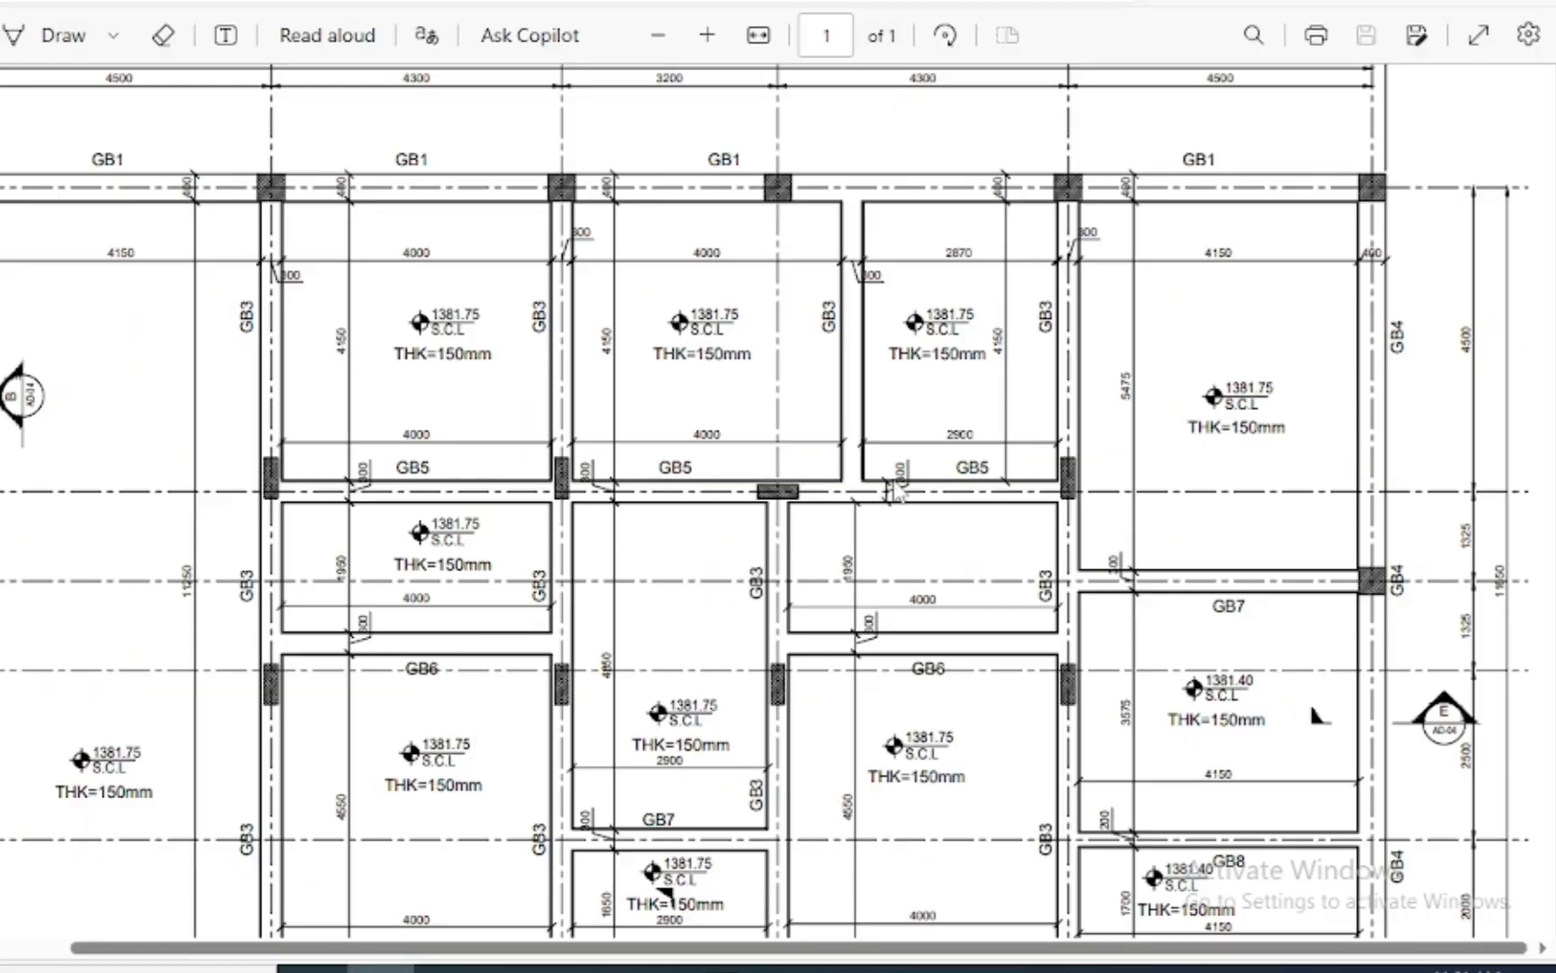
scroll(909, 489, "up", 2)
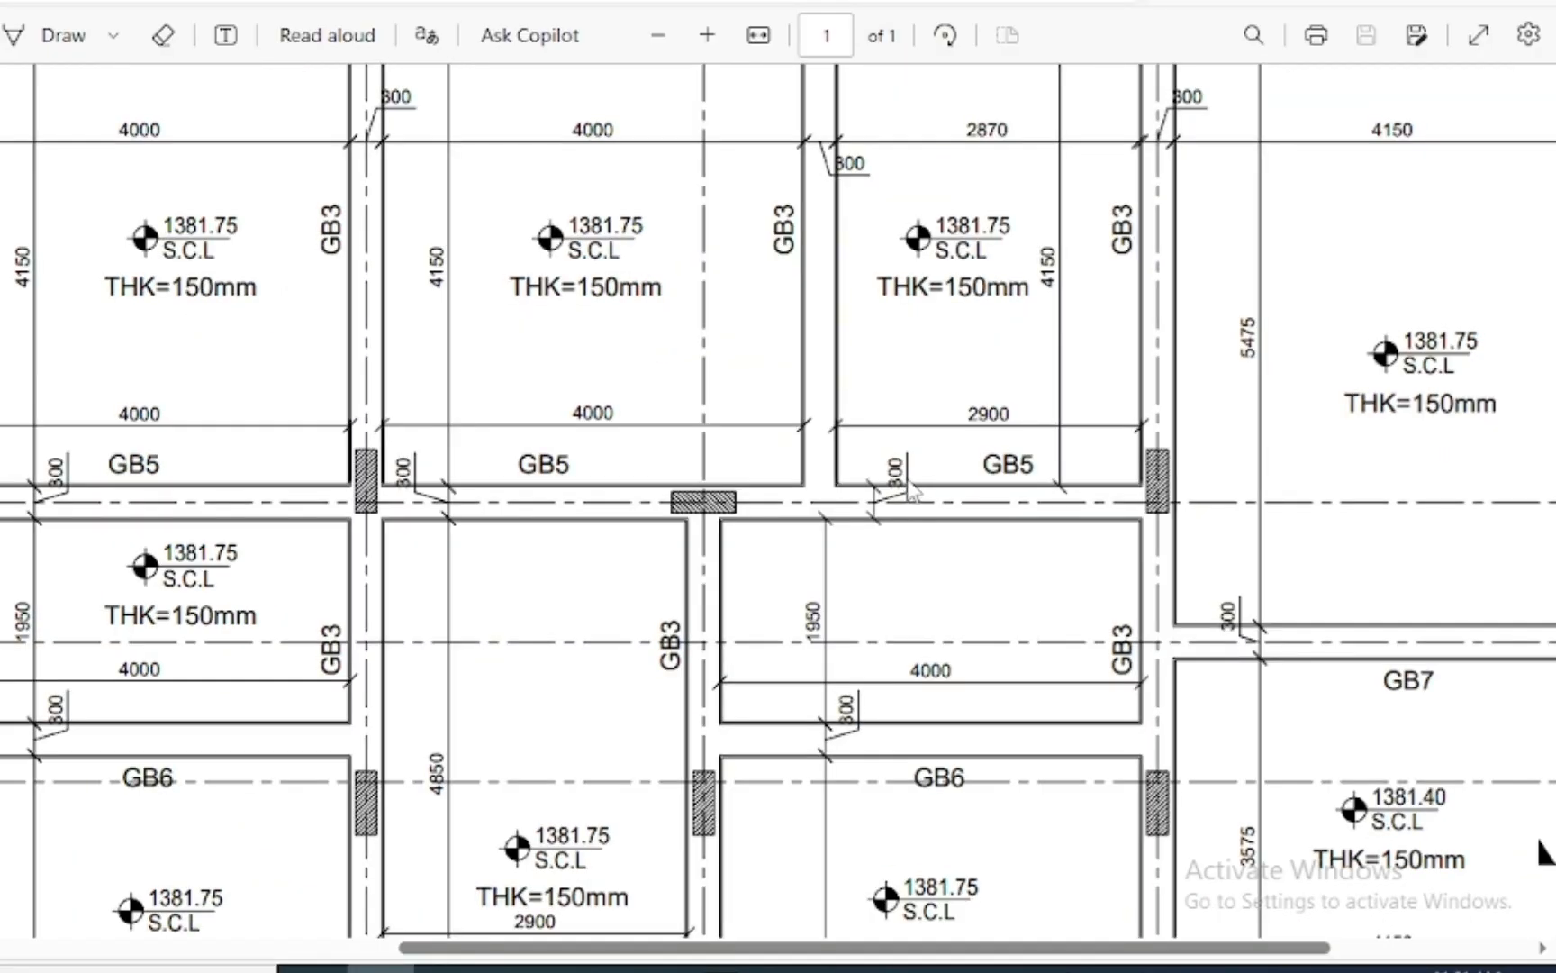
key("alt+Tab")
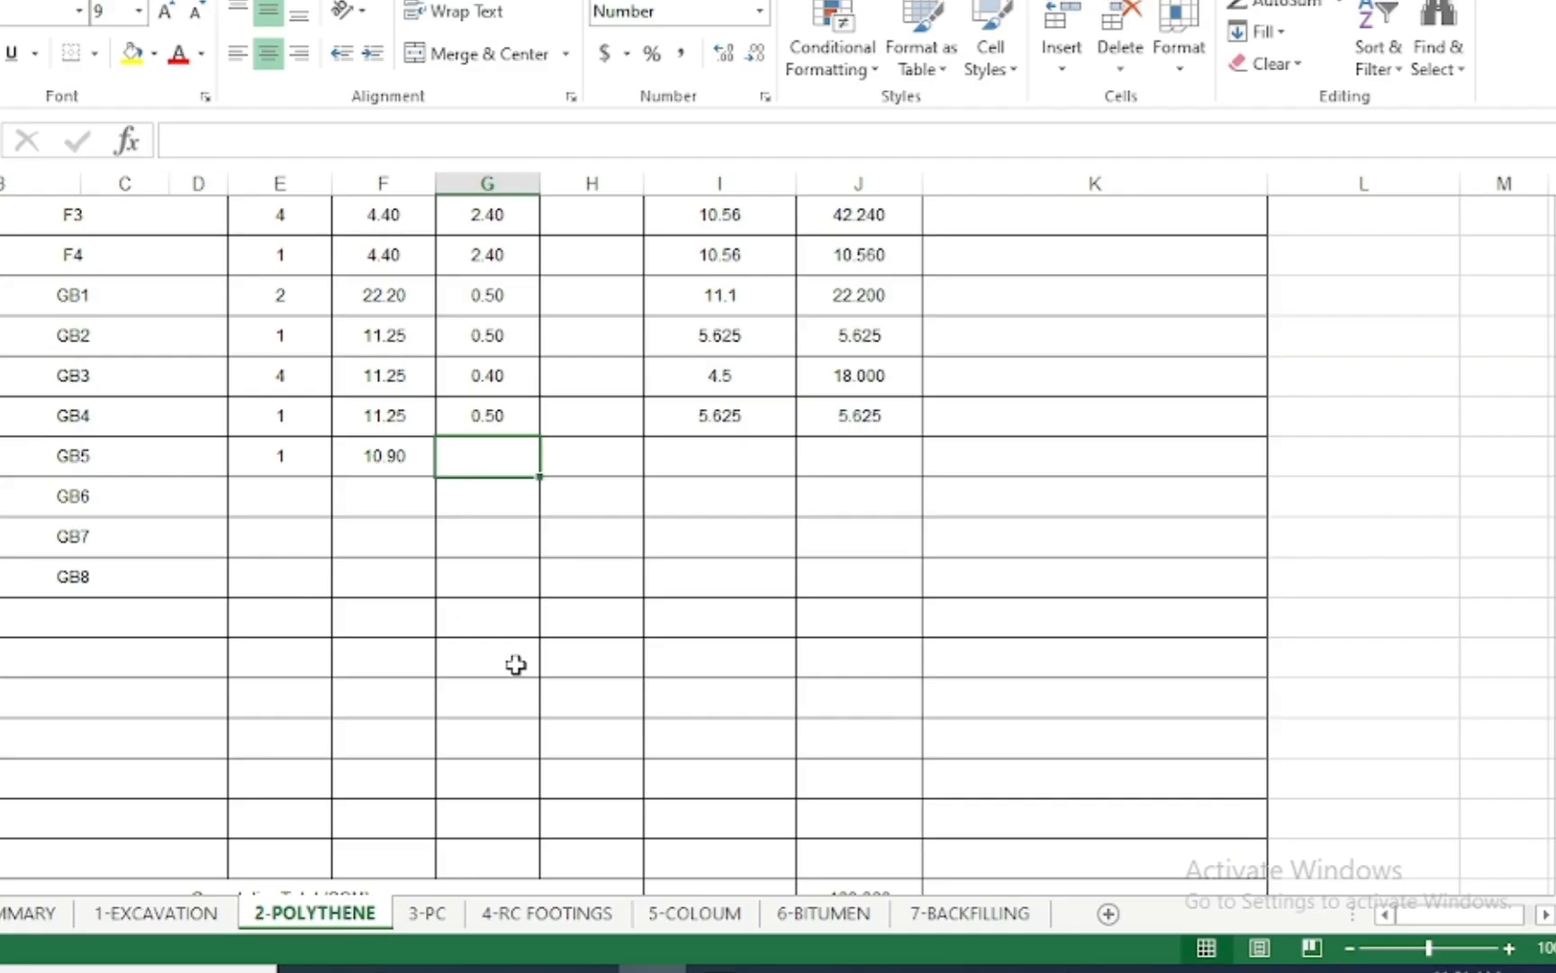
type(".")
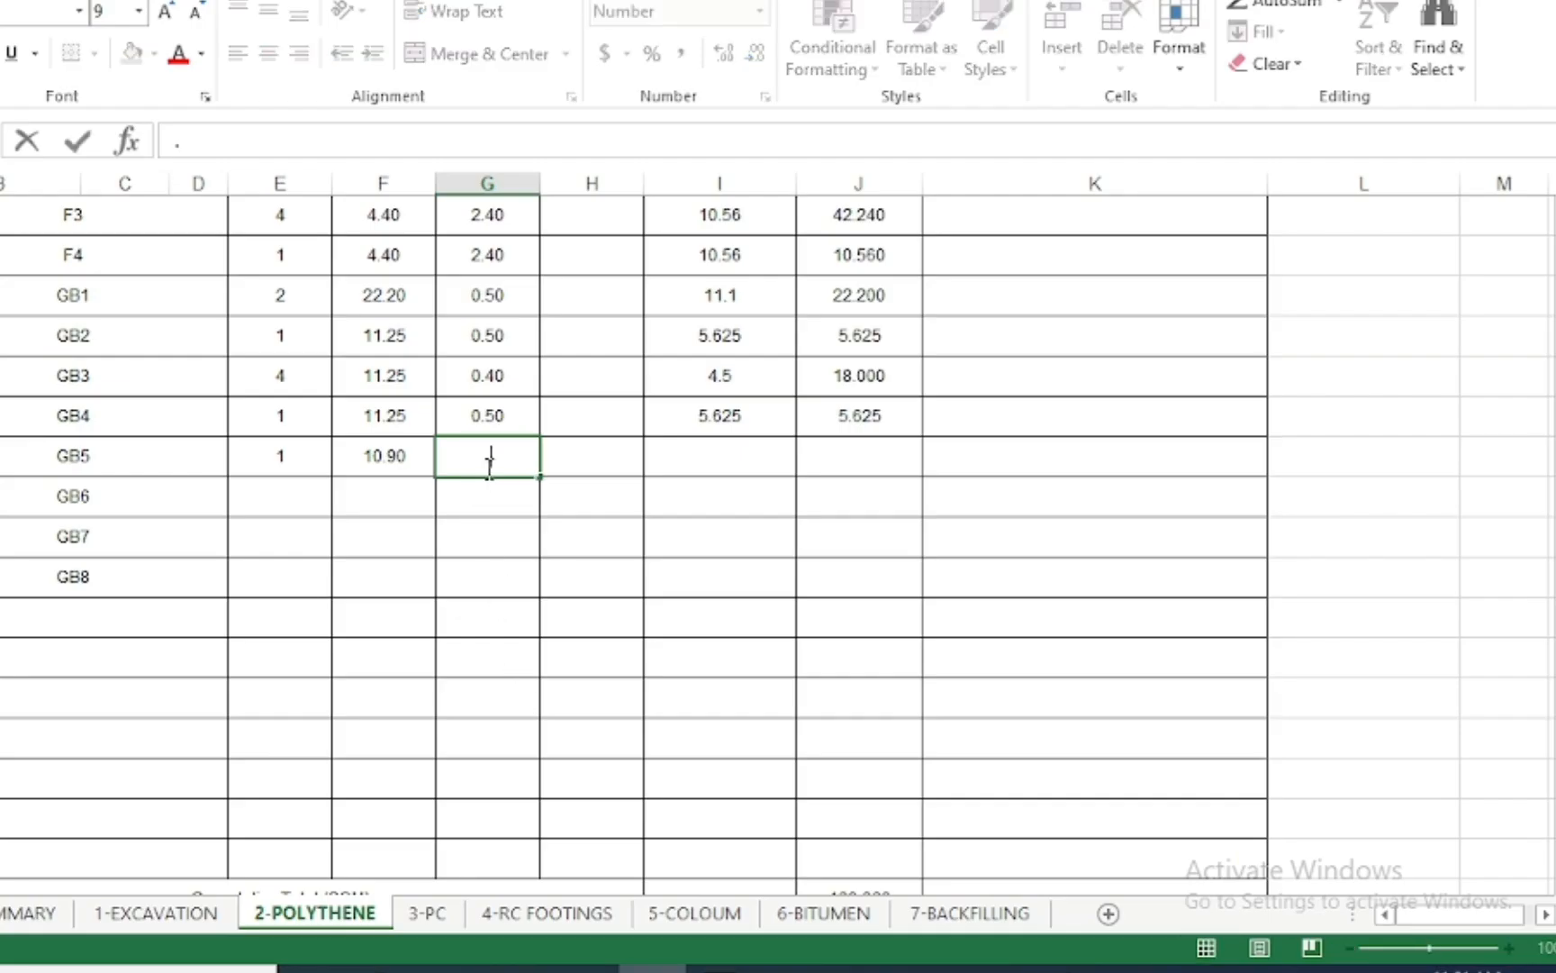
type("40")
key("Return")
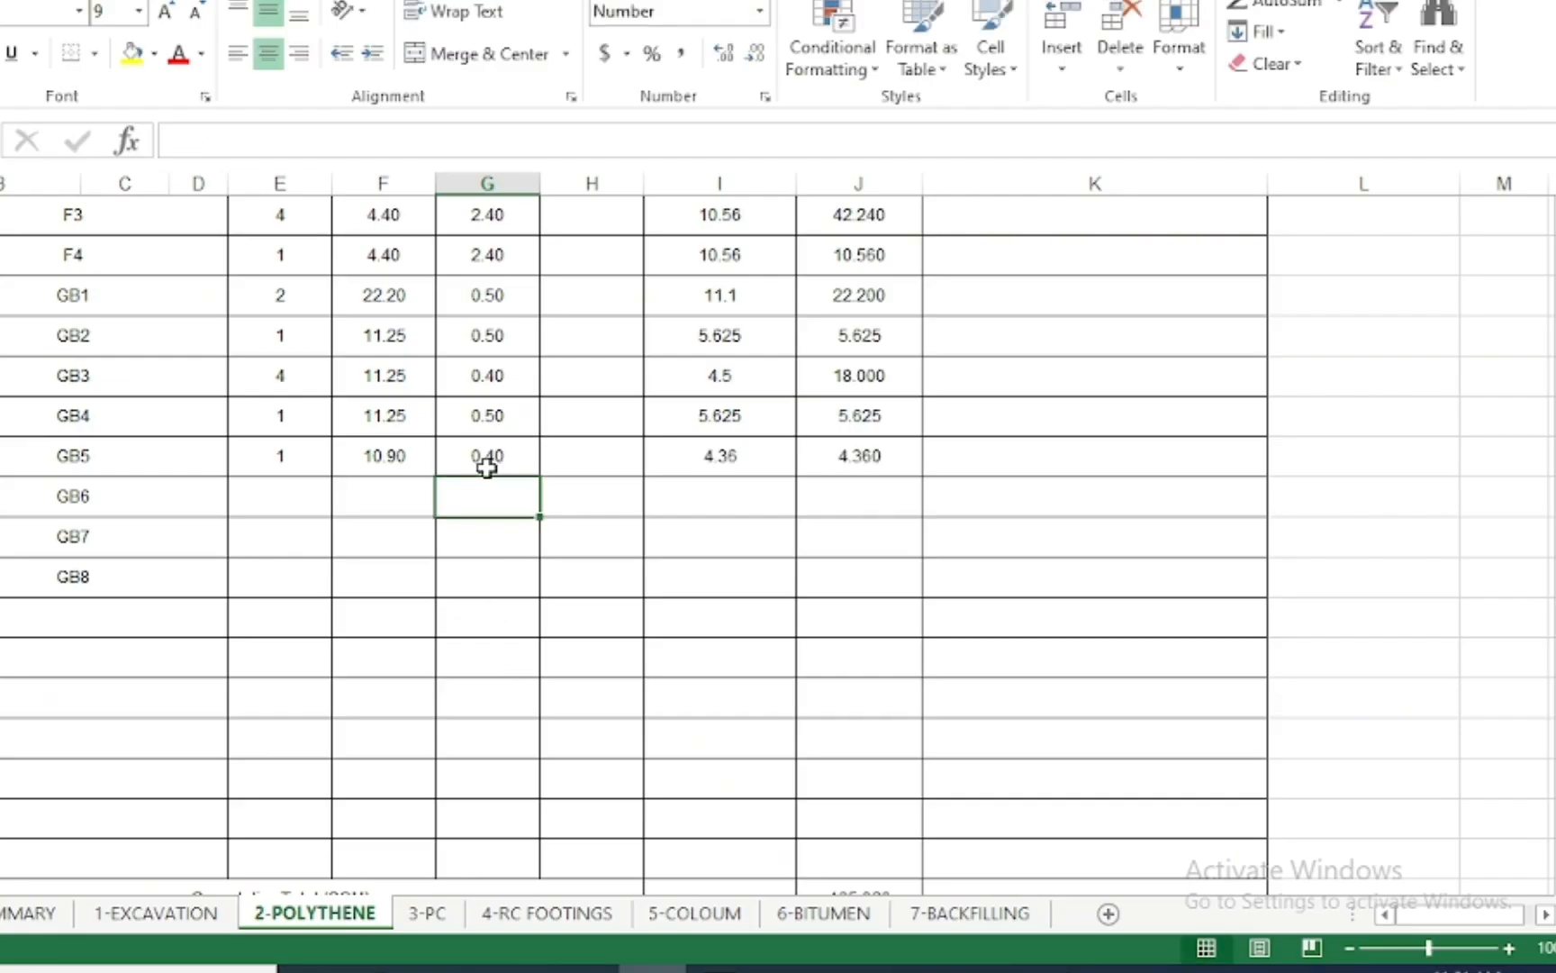
Check the GB6 beam segments on the plan PDF, and in the Excel sheet enter 8 as GB6's length and 1 as its number
left_click(304, 493)
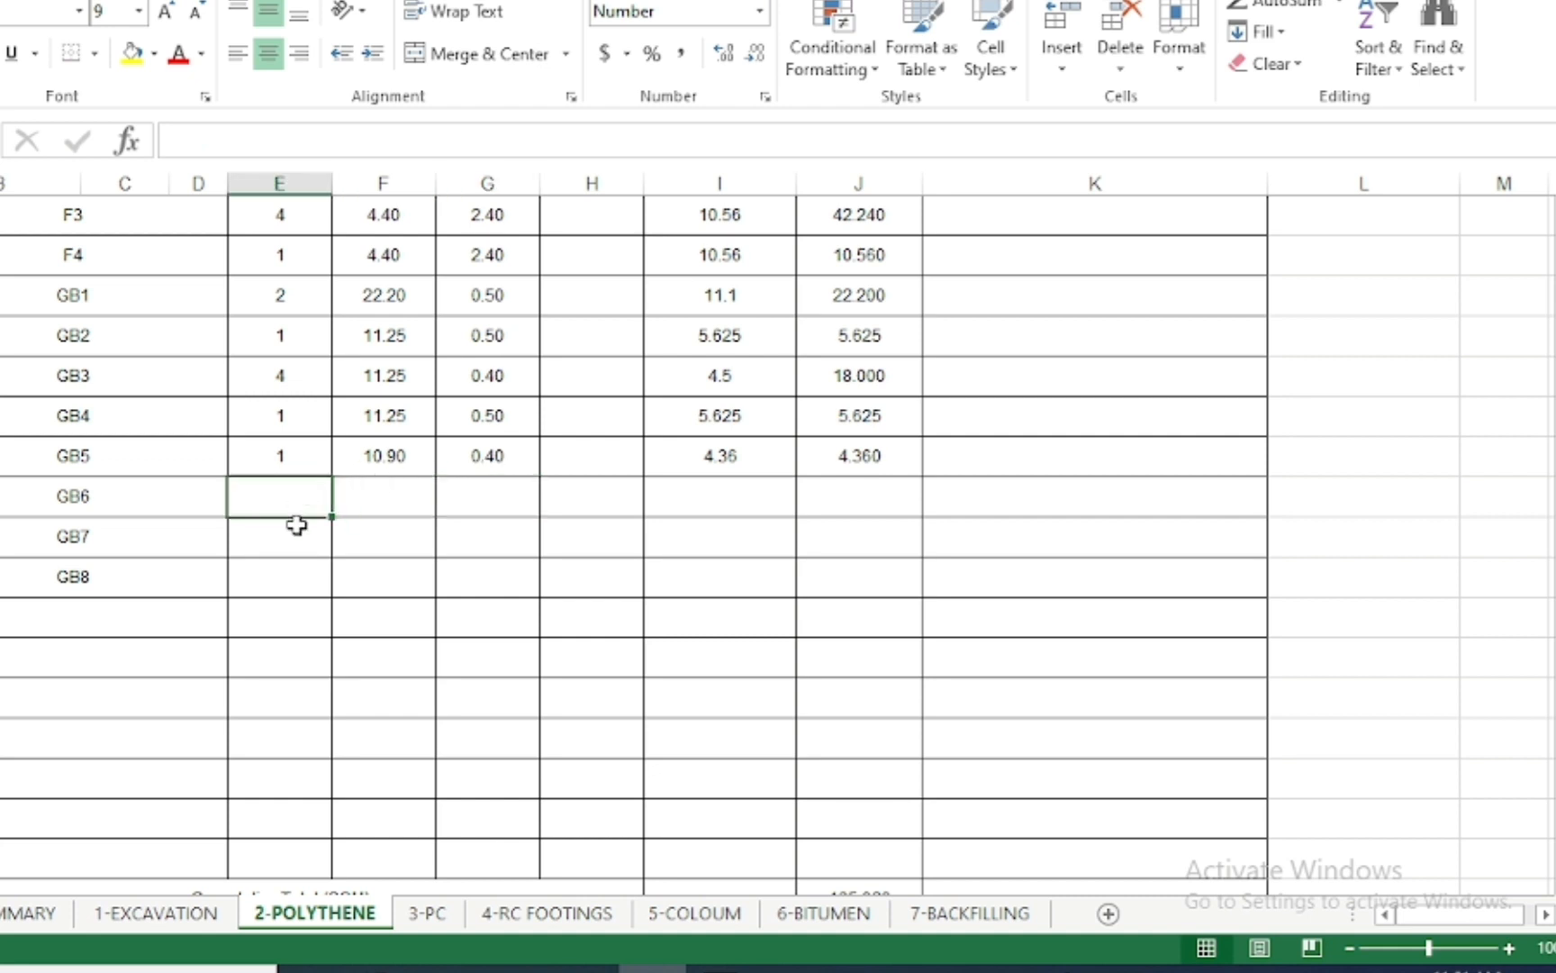
key("alt+Tab")
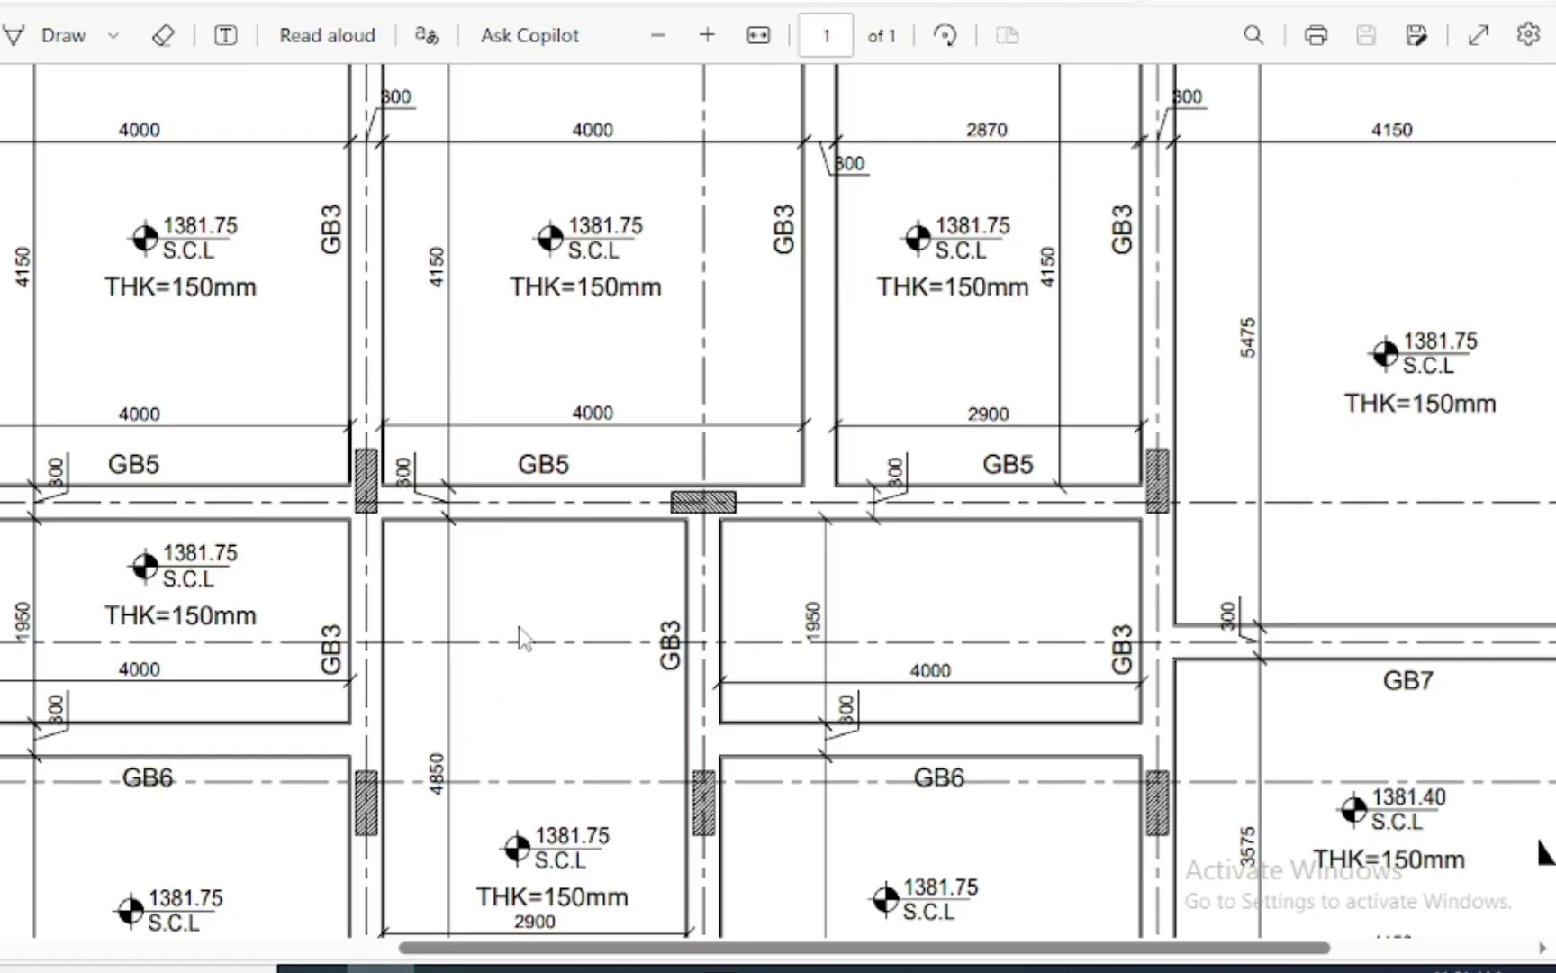
scroll(621, 416, "down", 2, "ctrl")
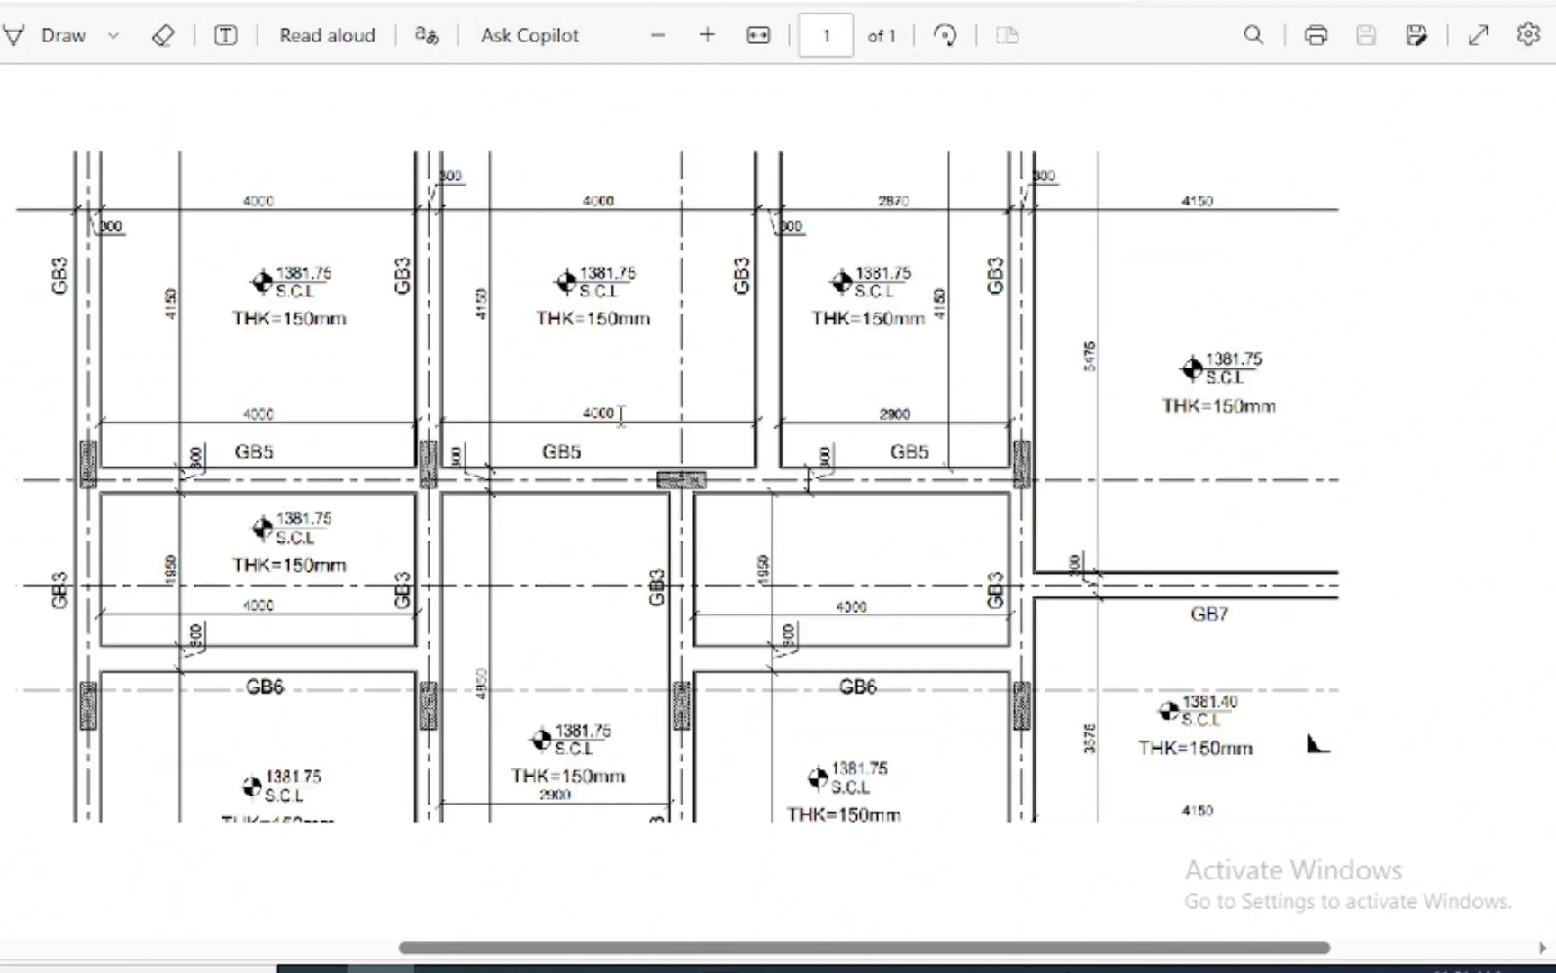
scroll(643, 365, "down", 3)
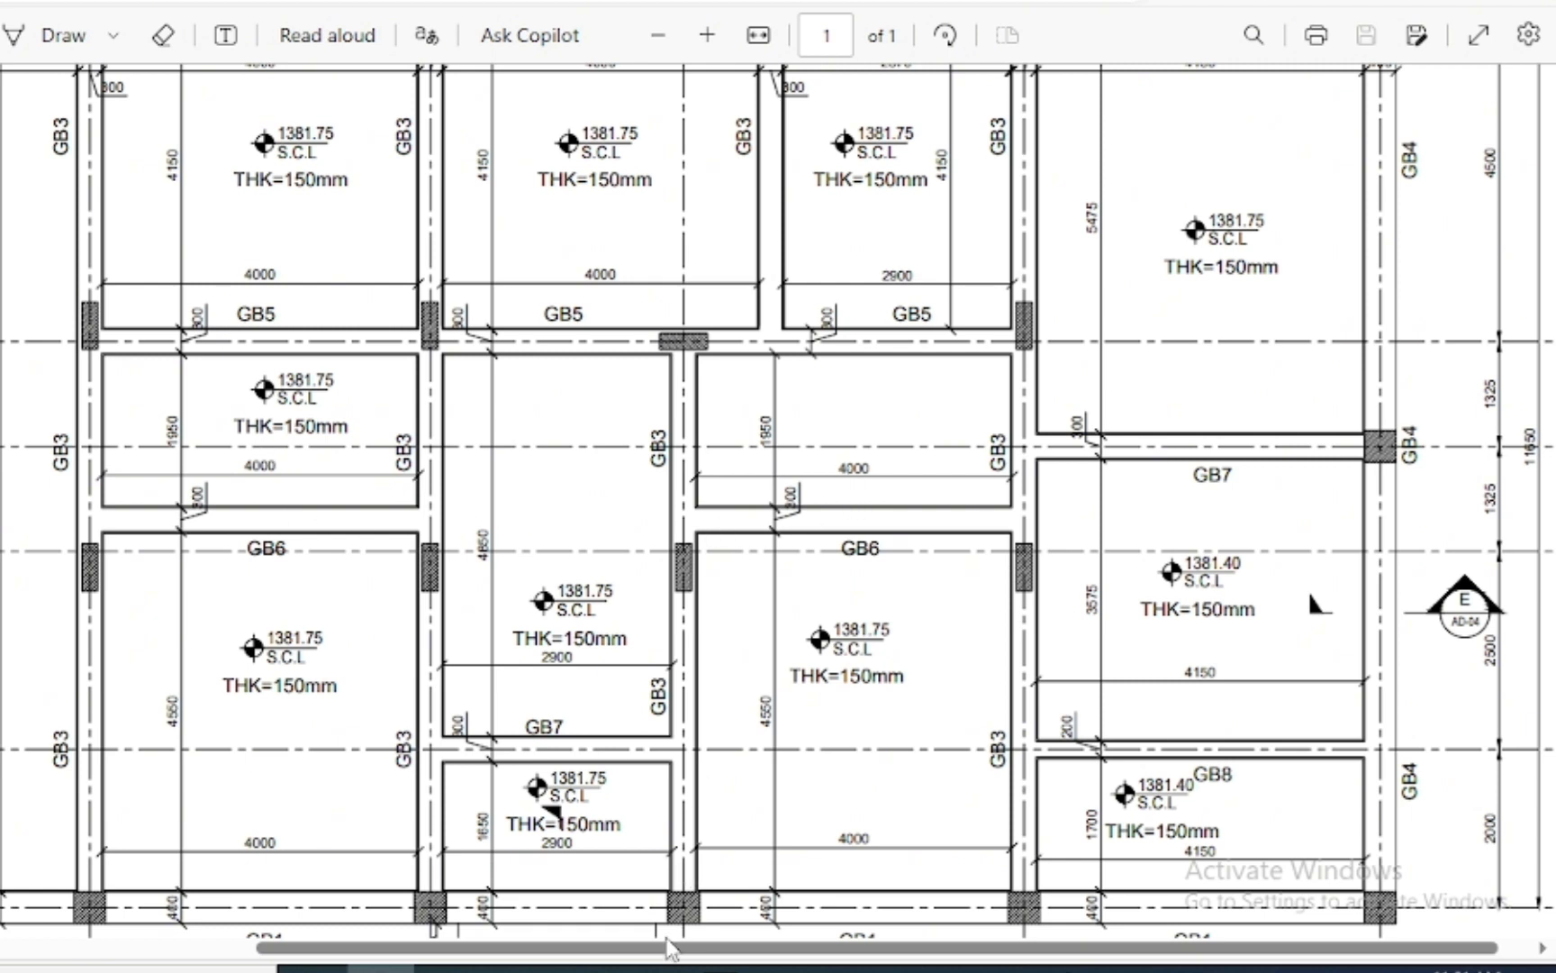
key("alt+Tab")
left_click(393, 502)
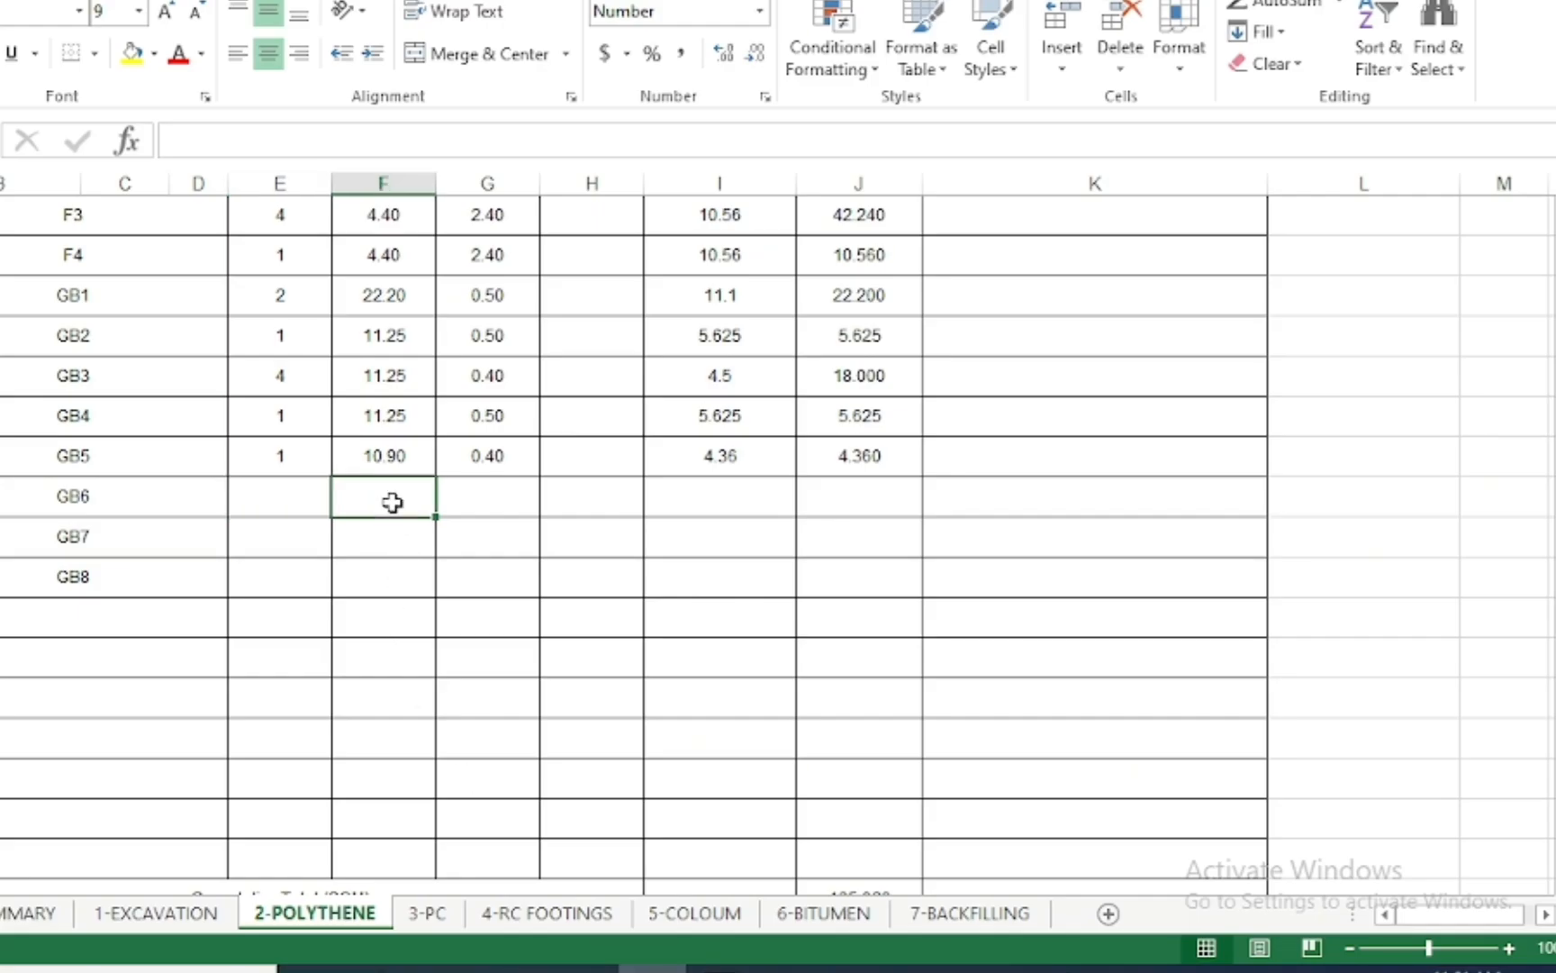
type("8")
key("Return")
left_click(312, 495)
type("1")
key("Return")
Check GB6's width on the plan PDF and enter .40 as its width in the Excel sheet
left_click(494, 498)
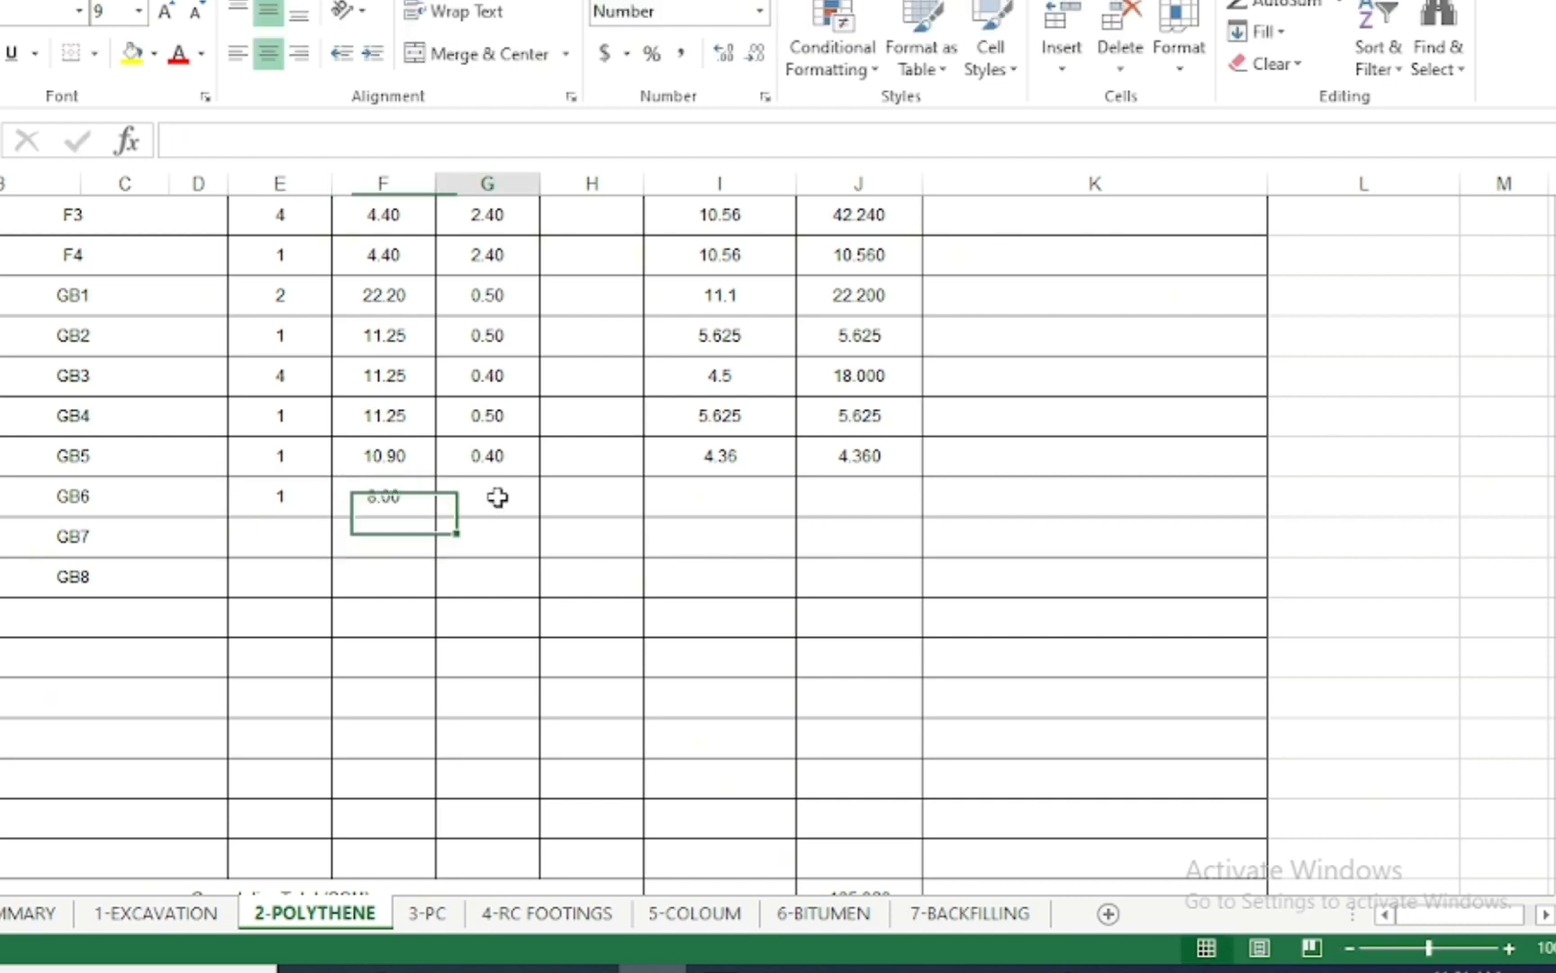
left_click(379, 968)
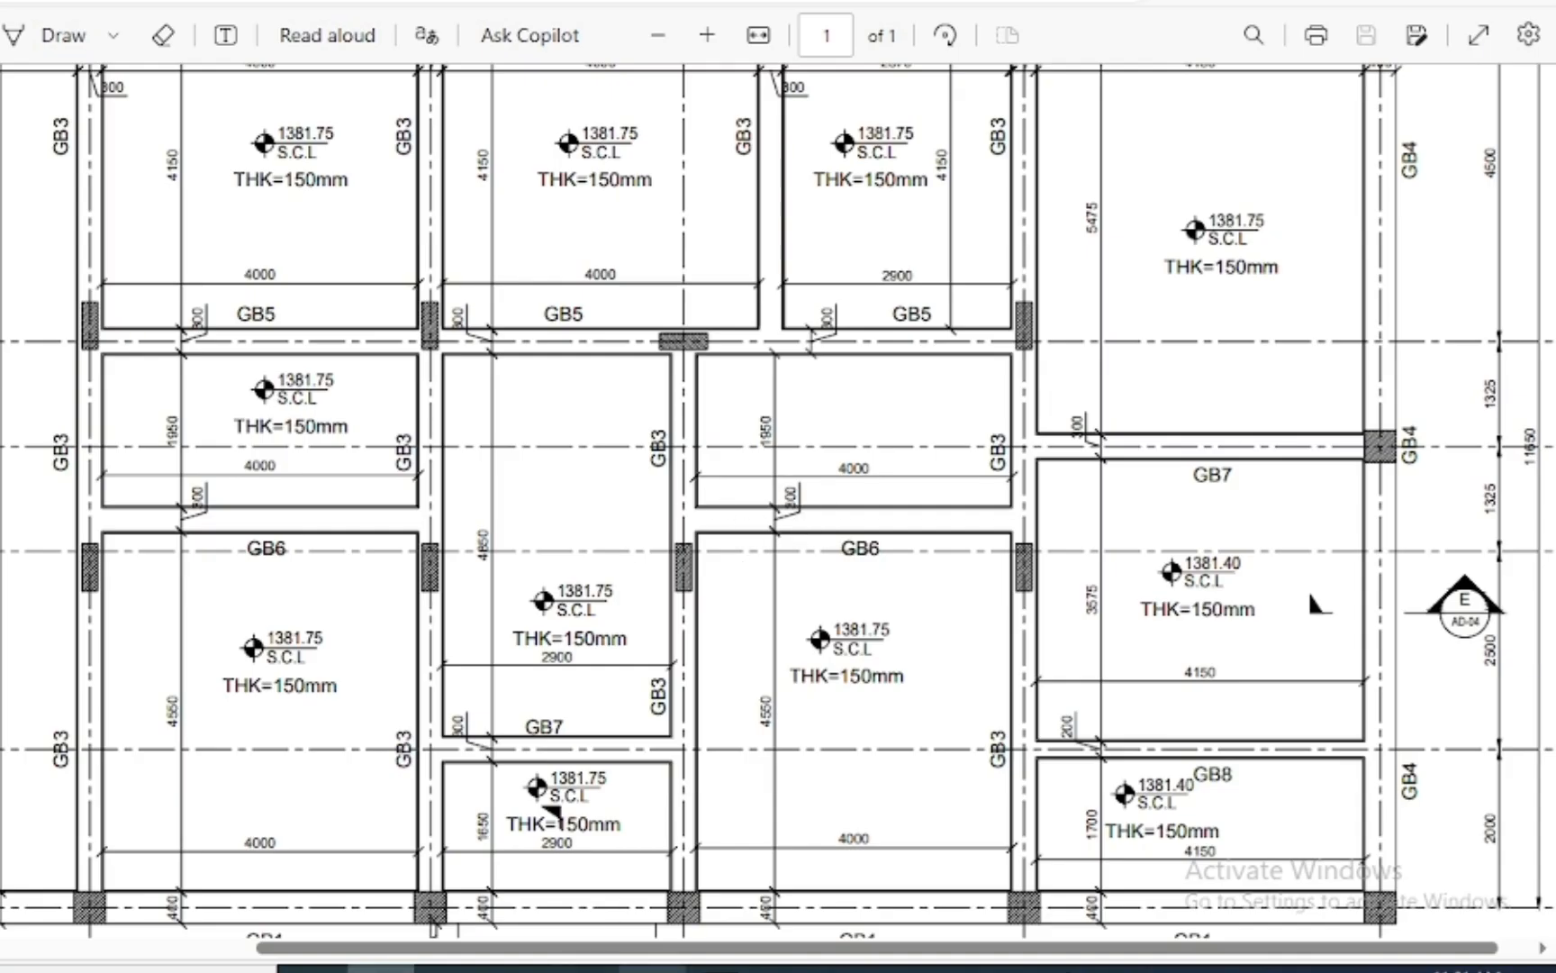
left_click(652, 969)
type(".40")
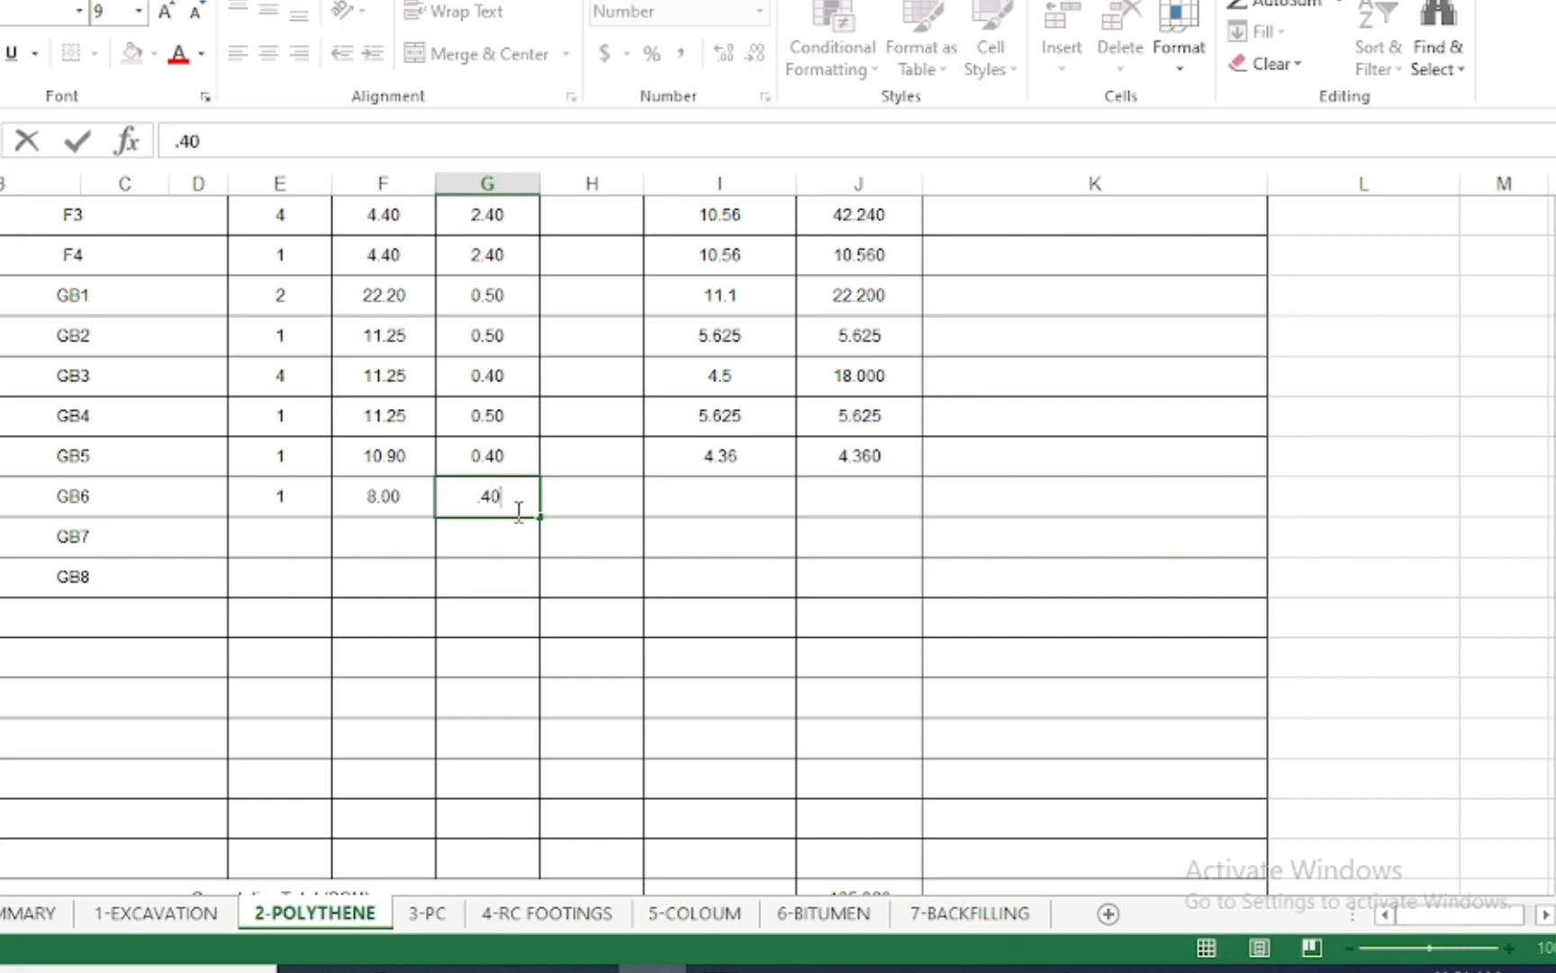
key("Return")
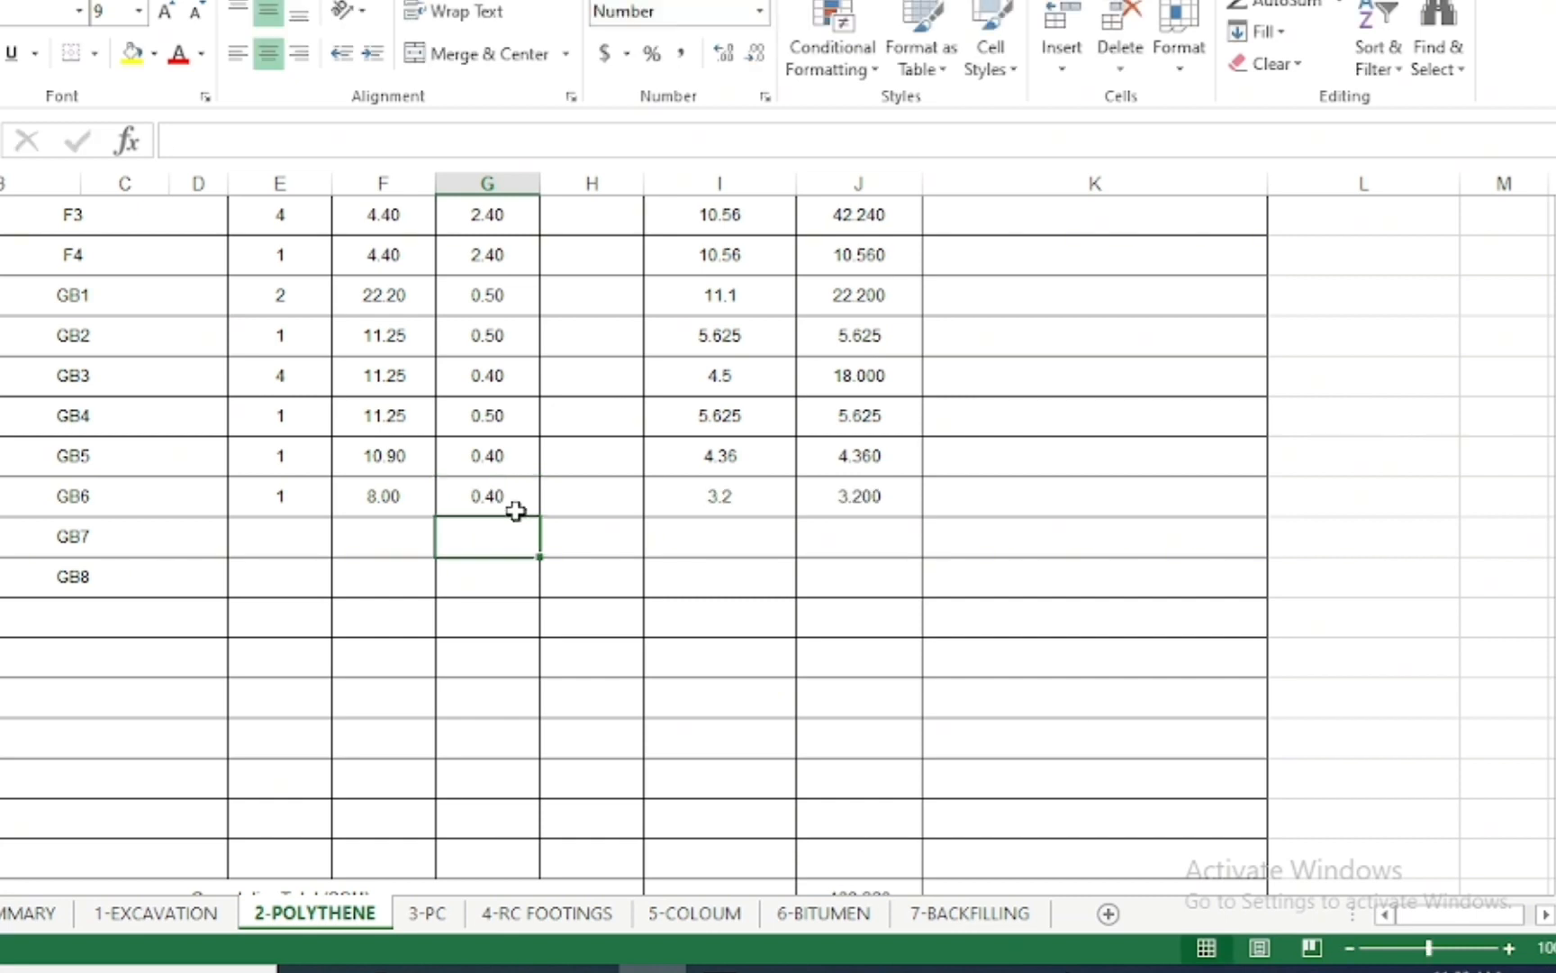
Check both GB7 beam segments on the plan PDF, and in the Excel sheet enter =4.15+2.9 as GB7's length and 1 as its number
left_click(284, 546)
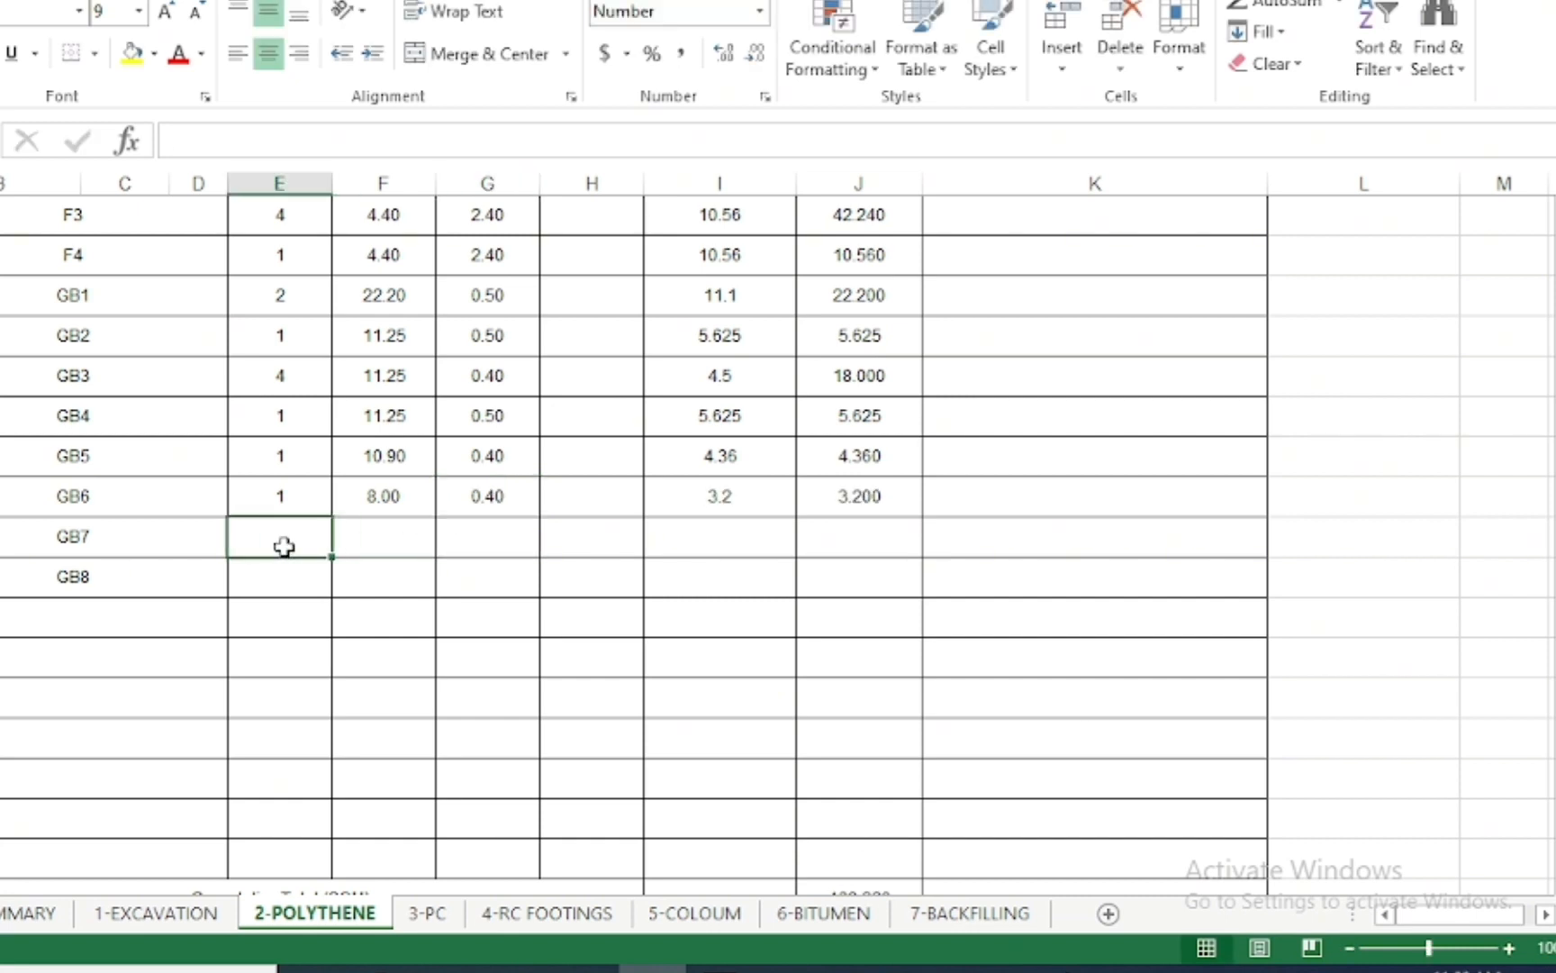
left_click(380, 968)
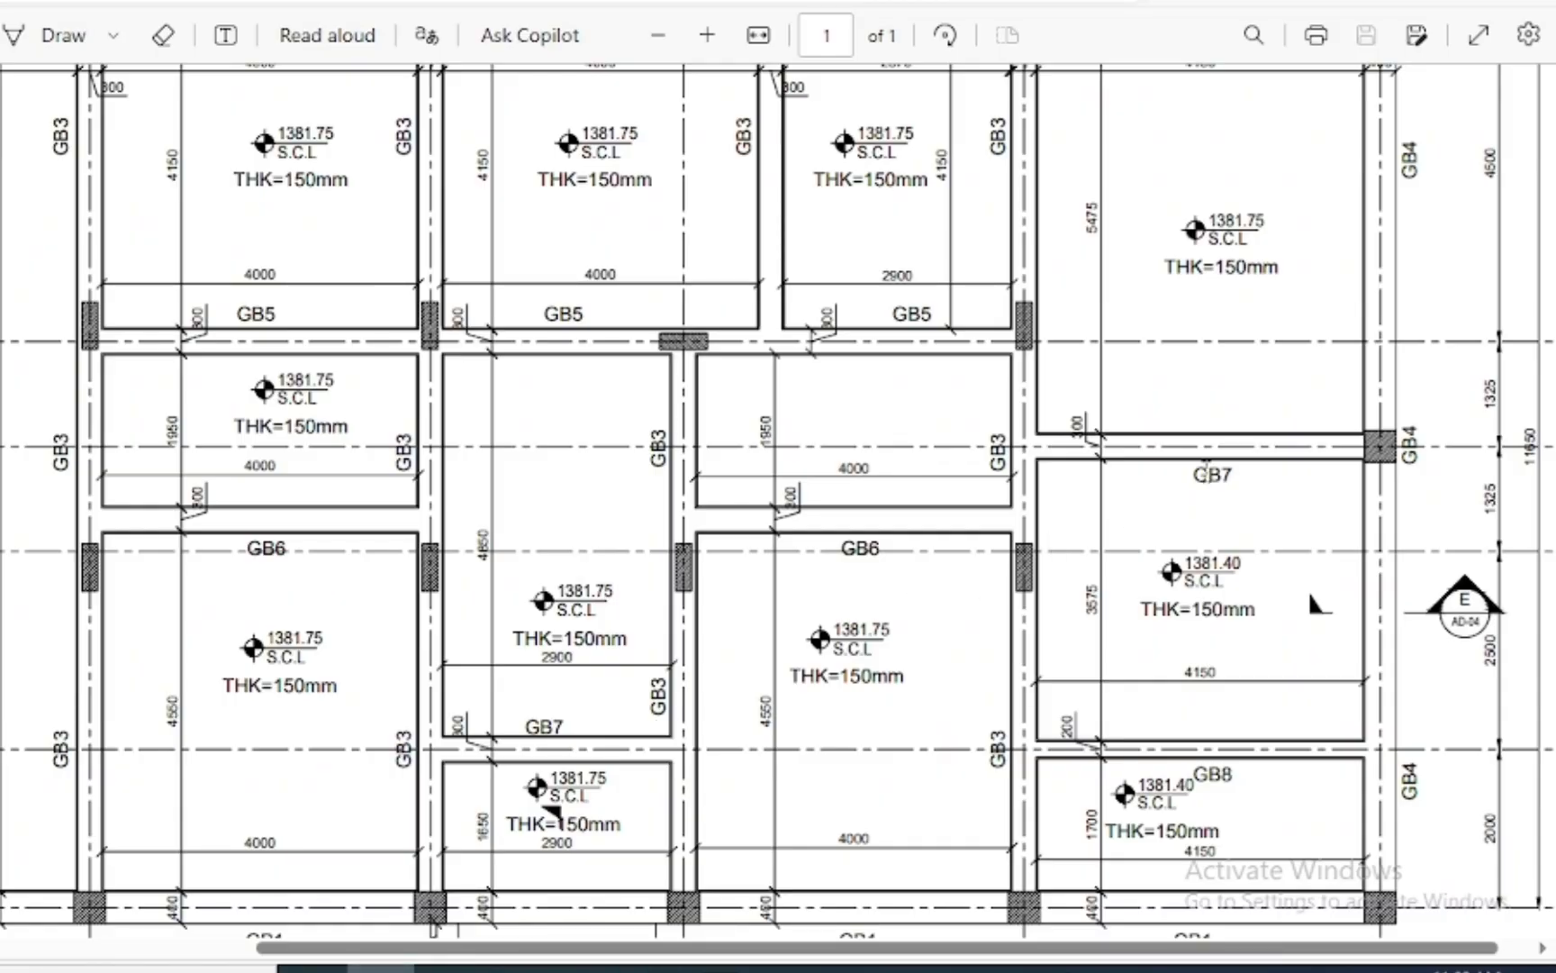
scroll(1221, 533, "down", 3)
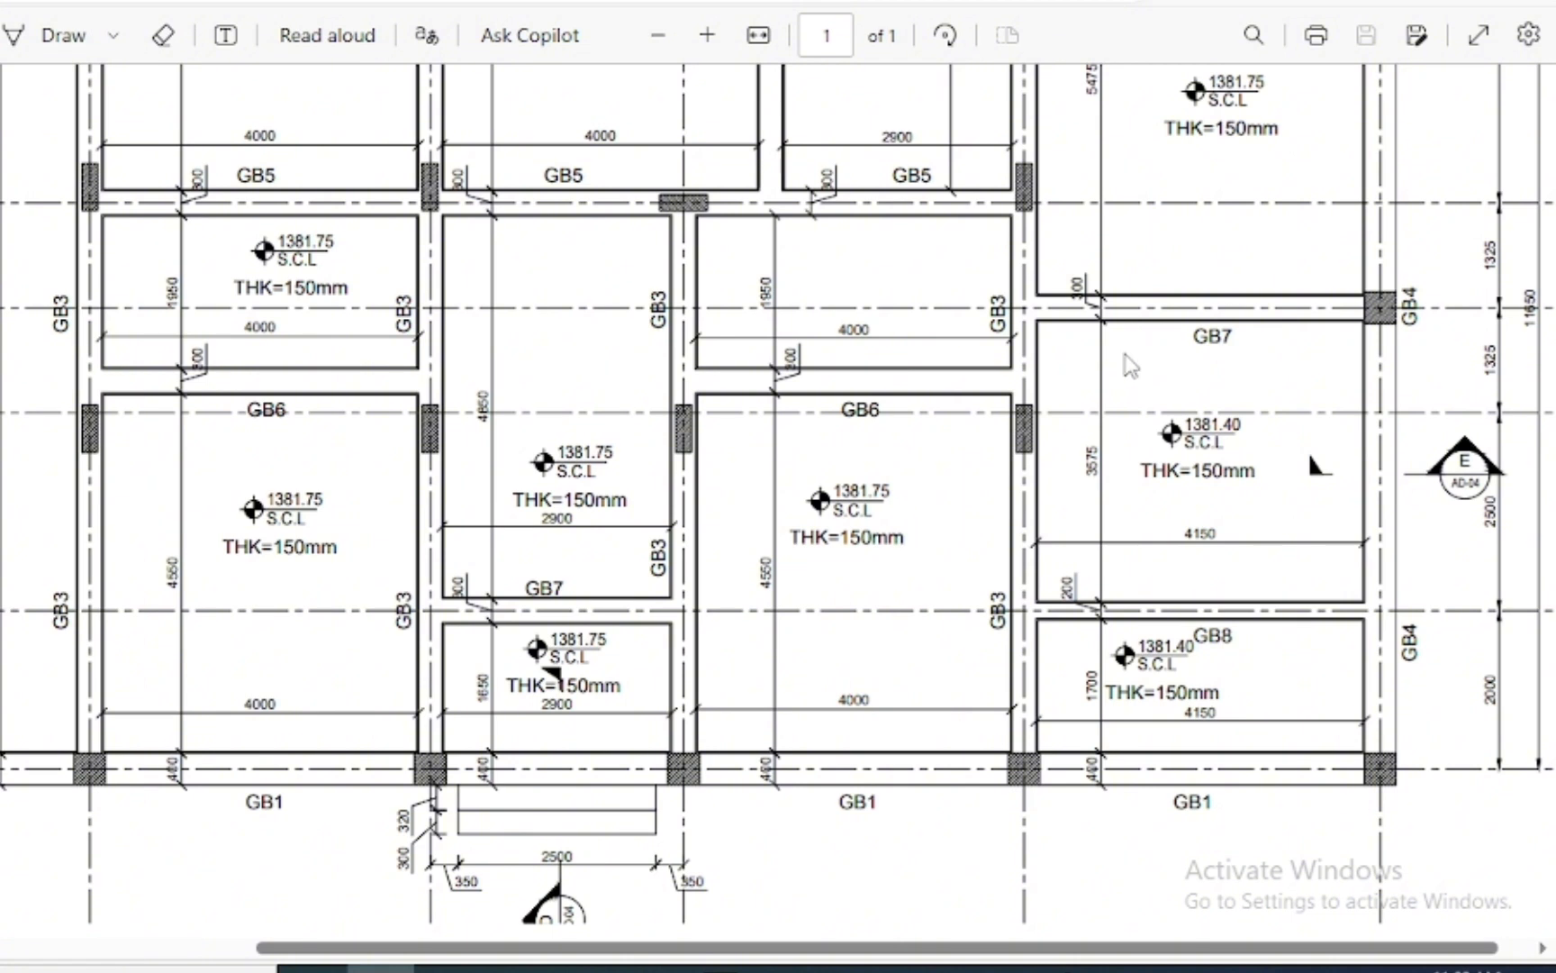
mouse_move(652, 969)
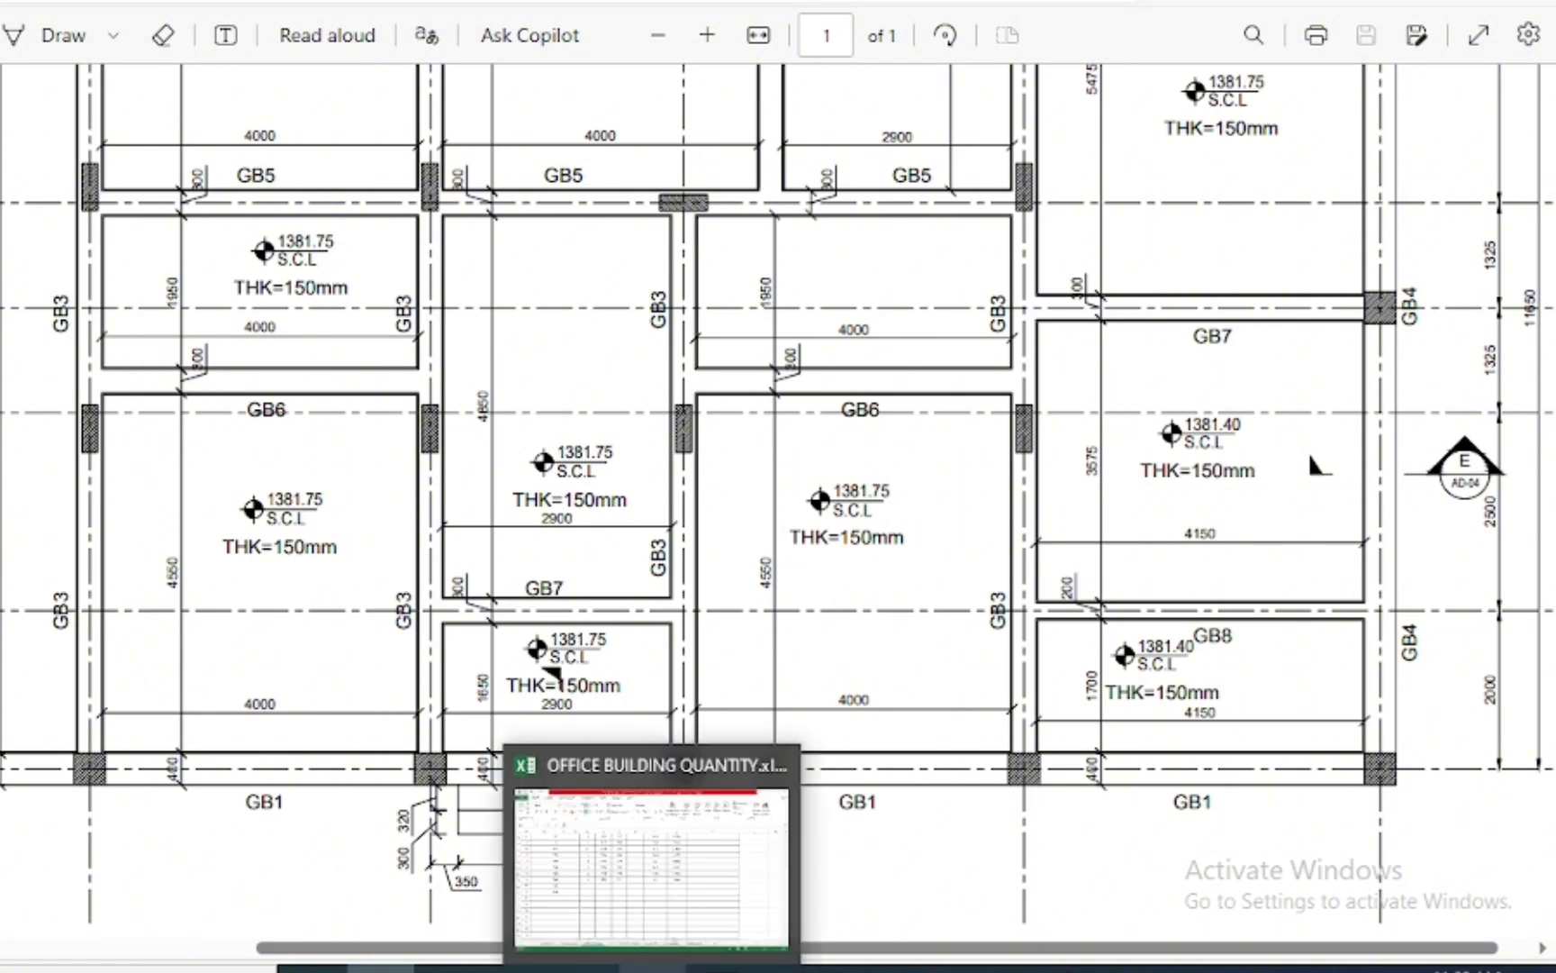
left_click(644, 847)
double_click(370, 545)
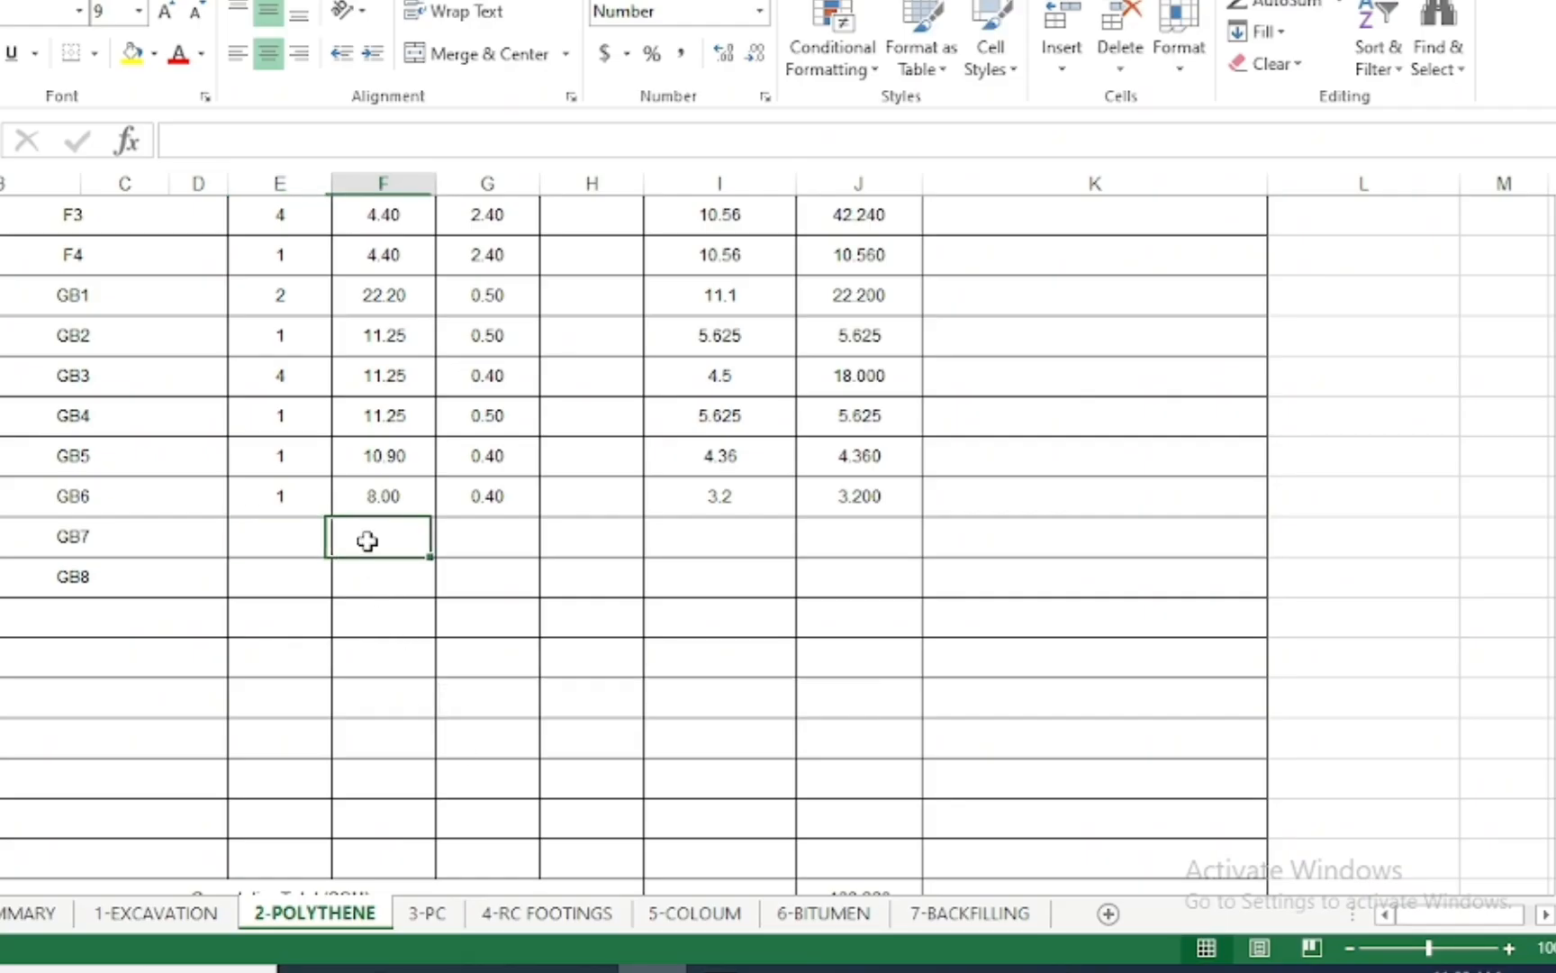
type("=4.15")
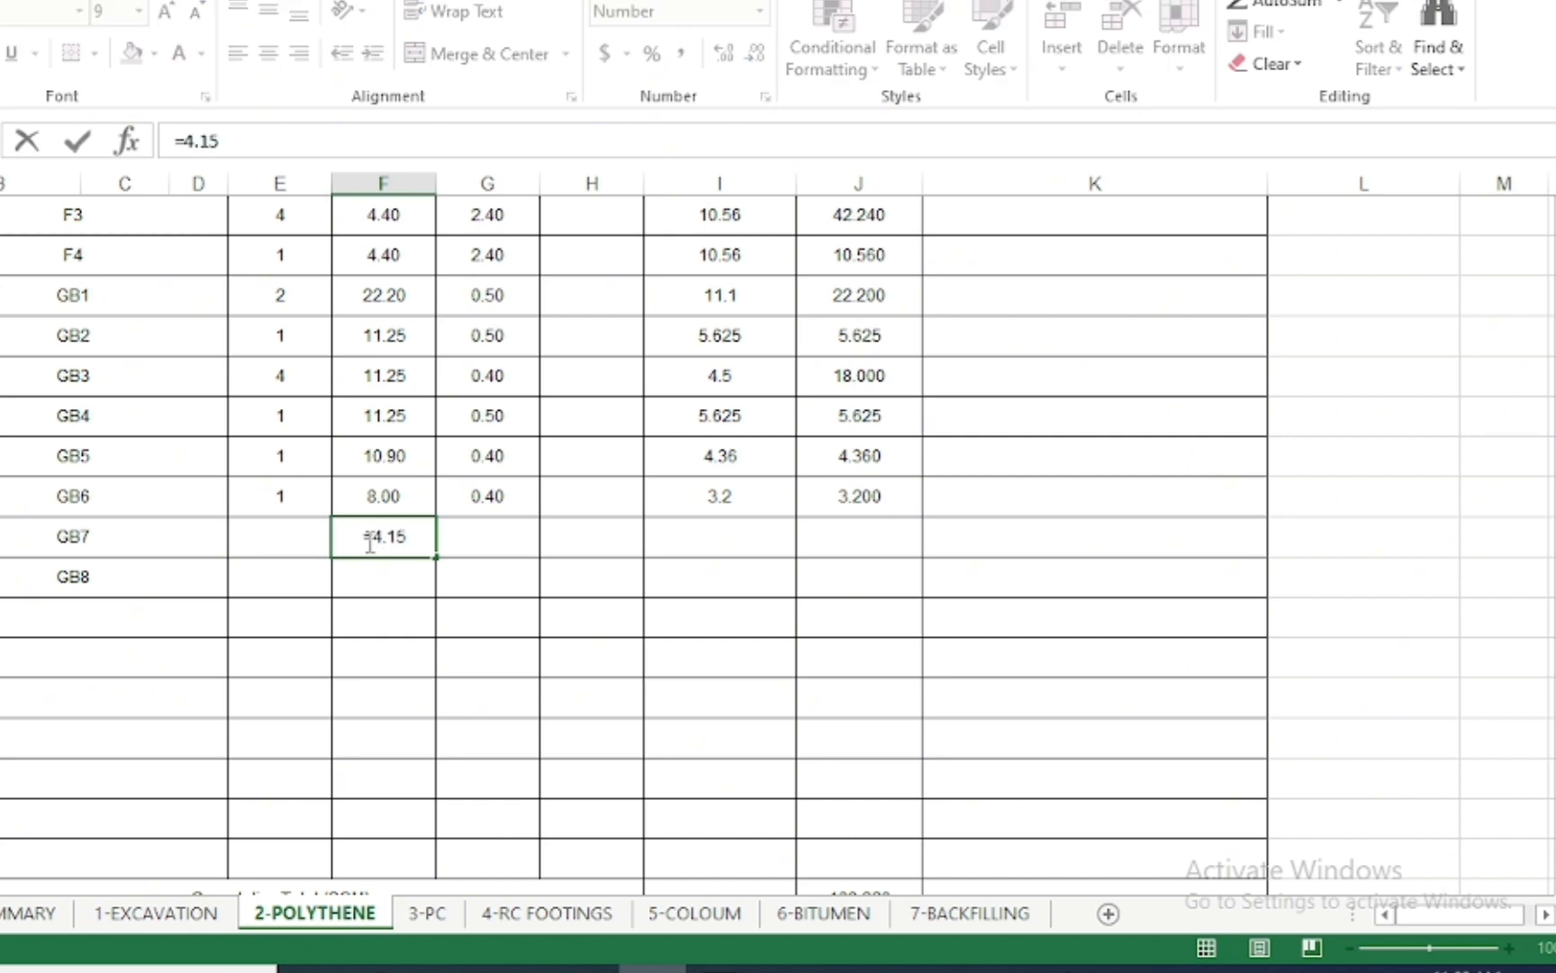
type("+2.9")
key("Return")
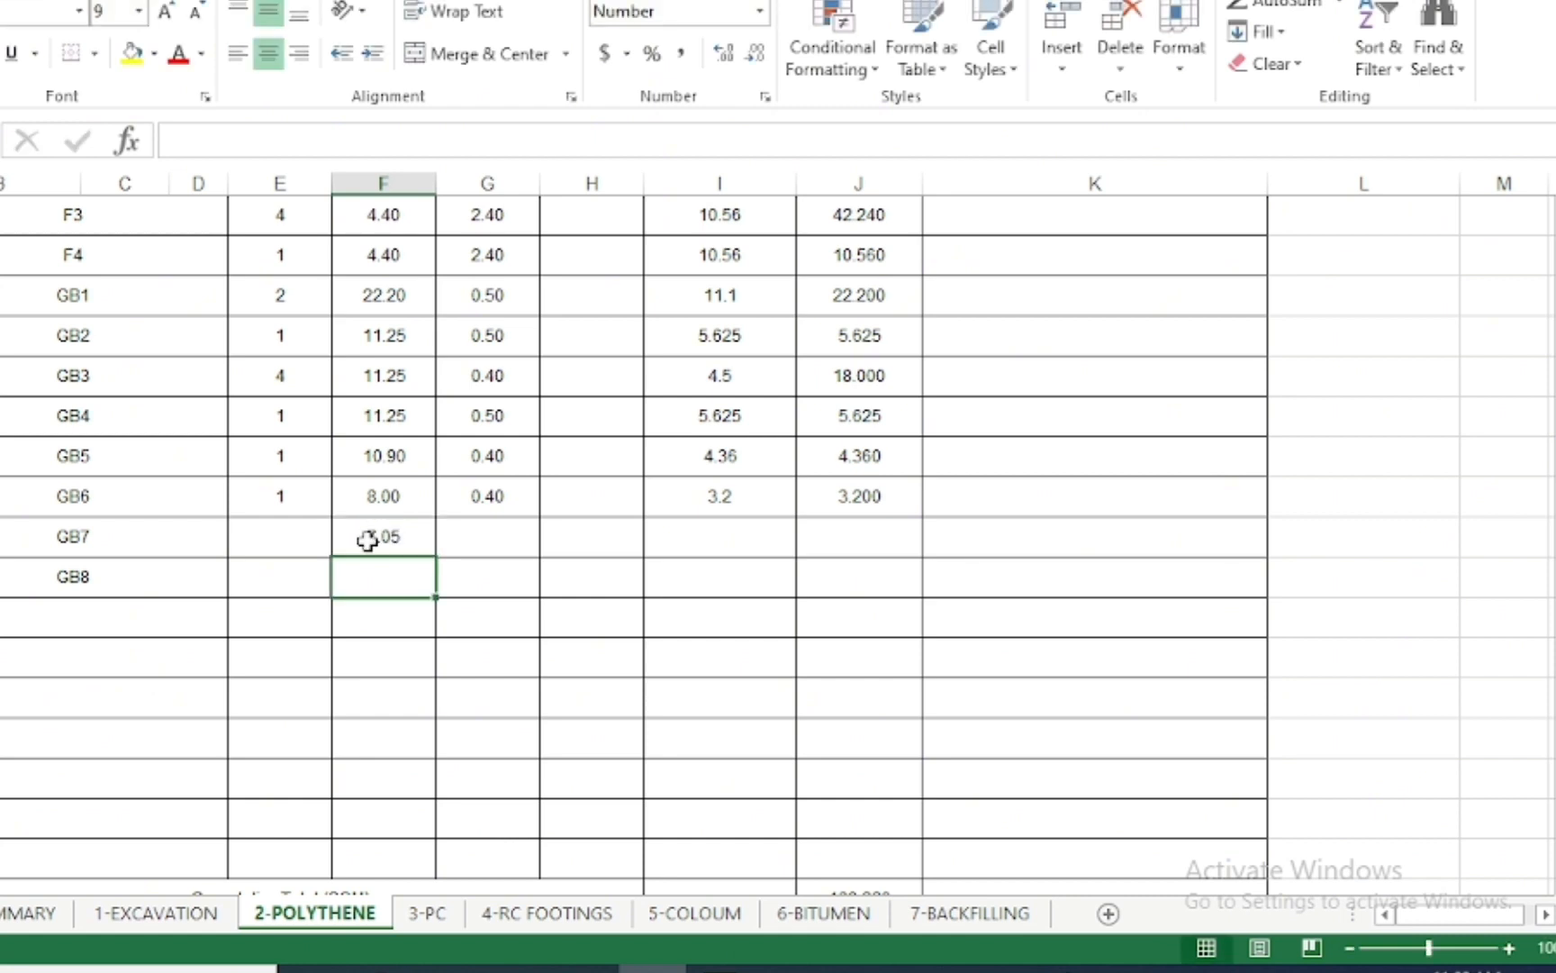
left_click(305, 535)
type("1")
key("Return")
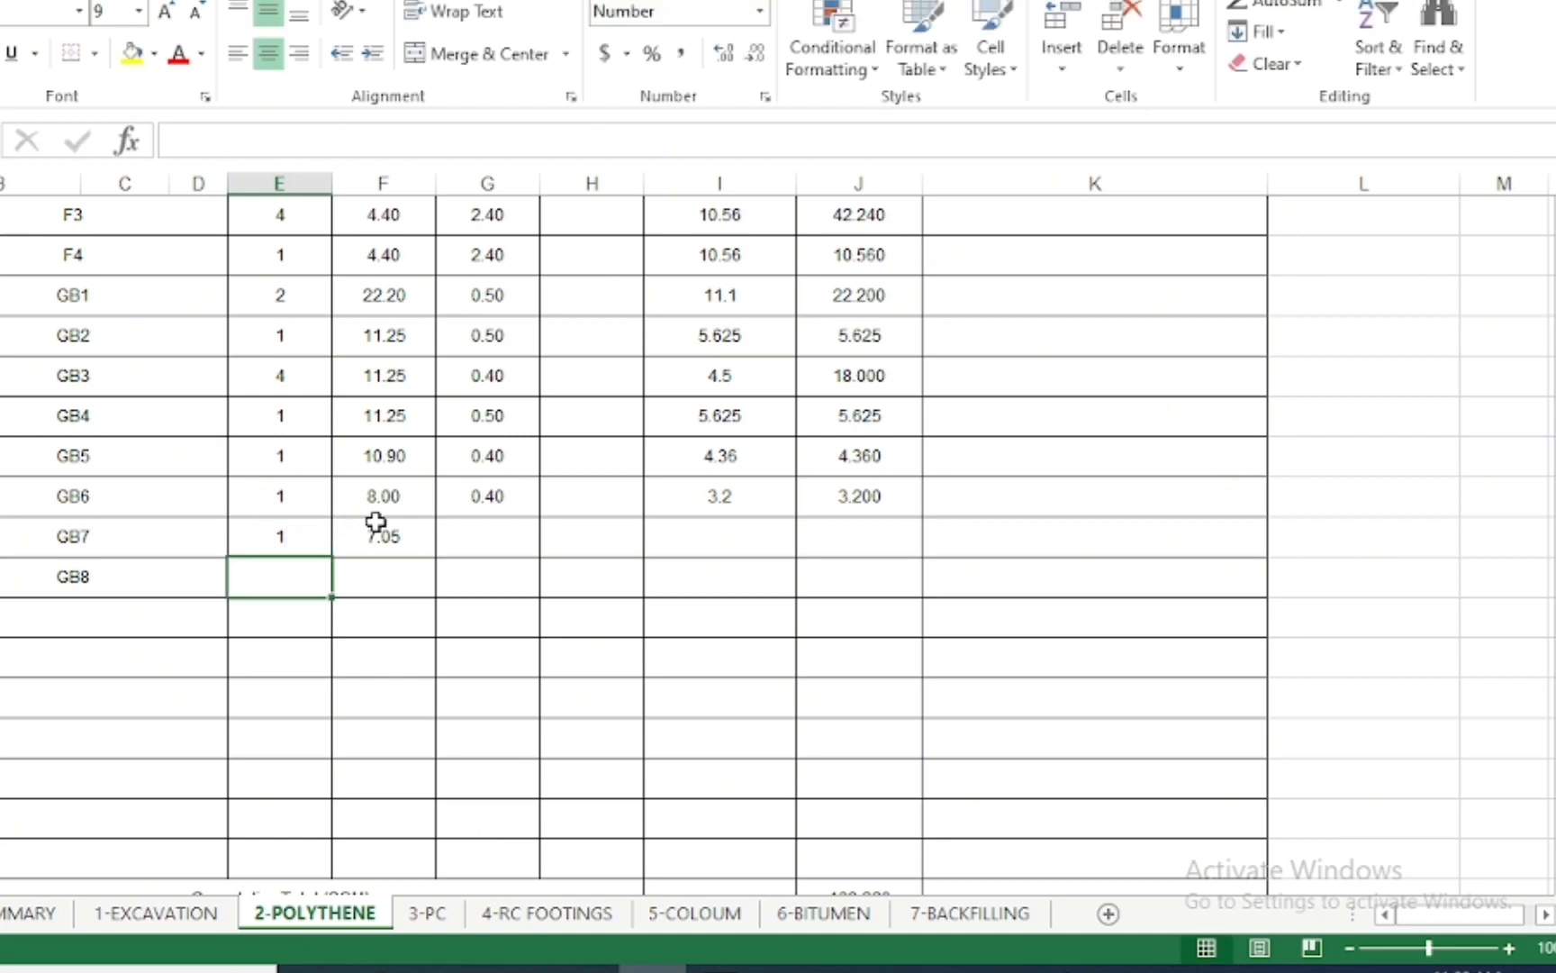
Check GB7's width on the plan PDF and enter .4 as its width in the Excel sheet
left_click(496, 537)
left_click(382, 969)
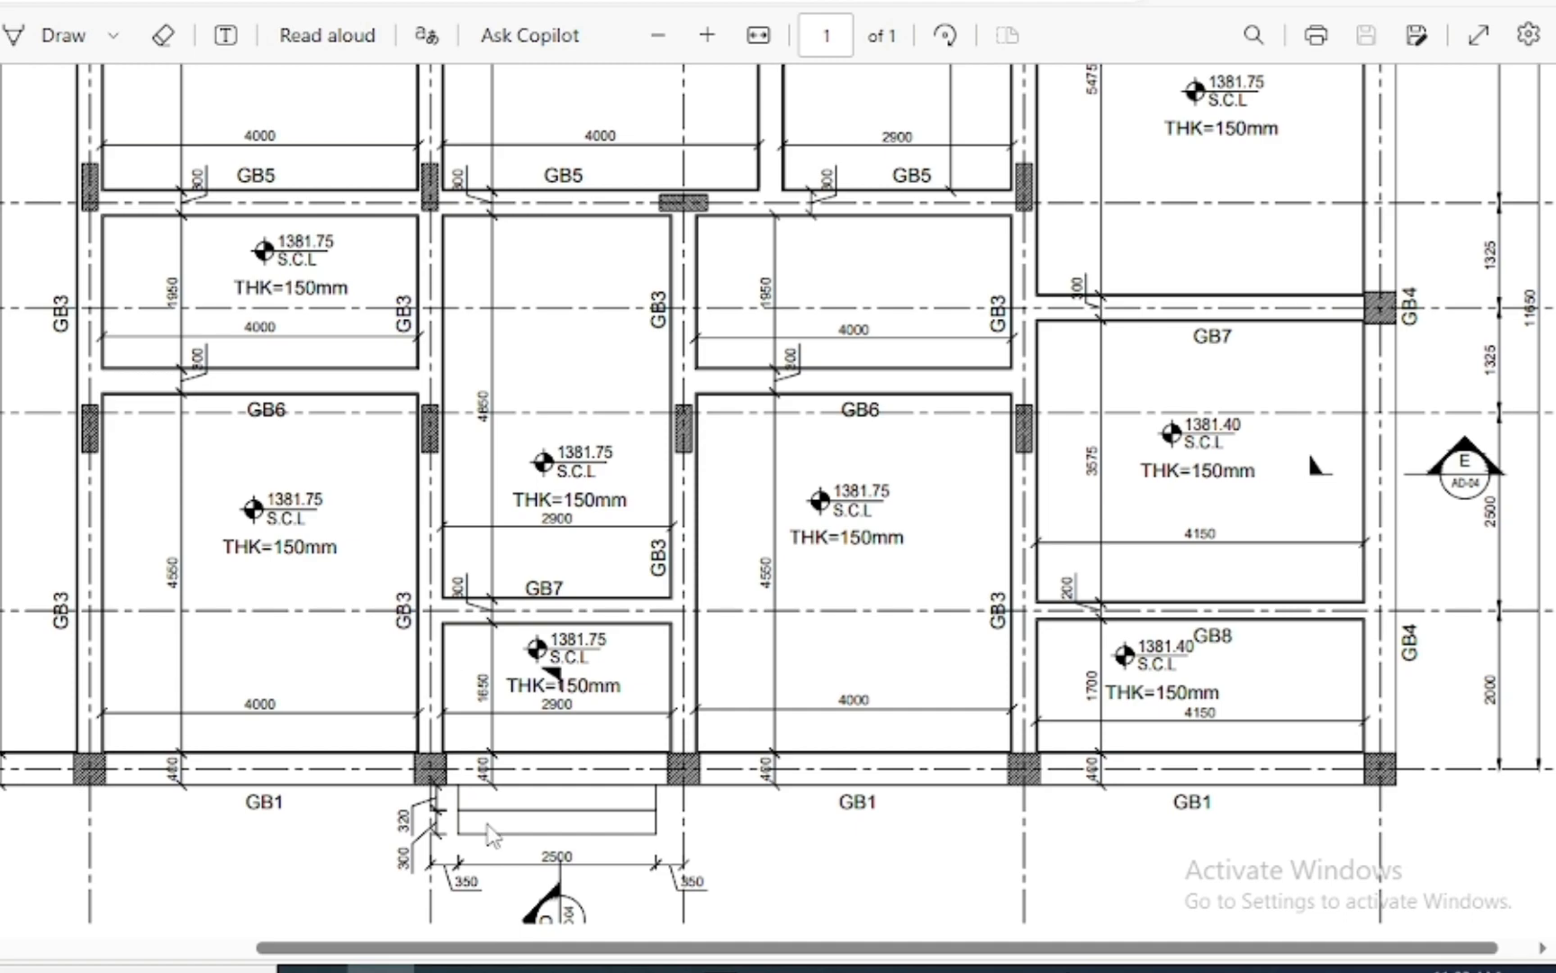
left_click(653, 969)
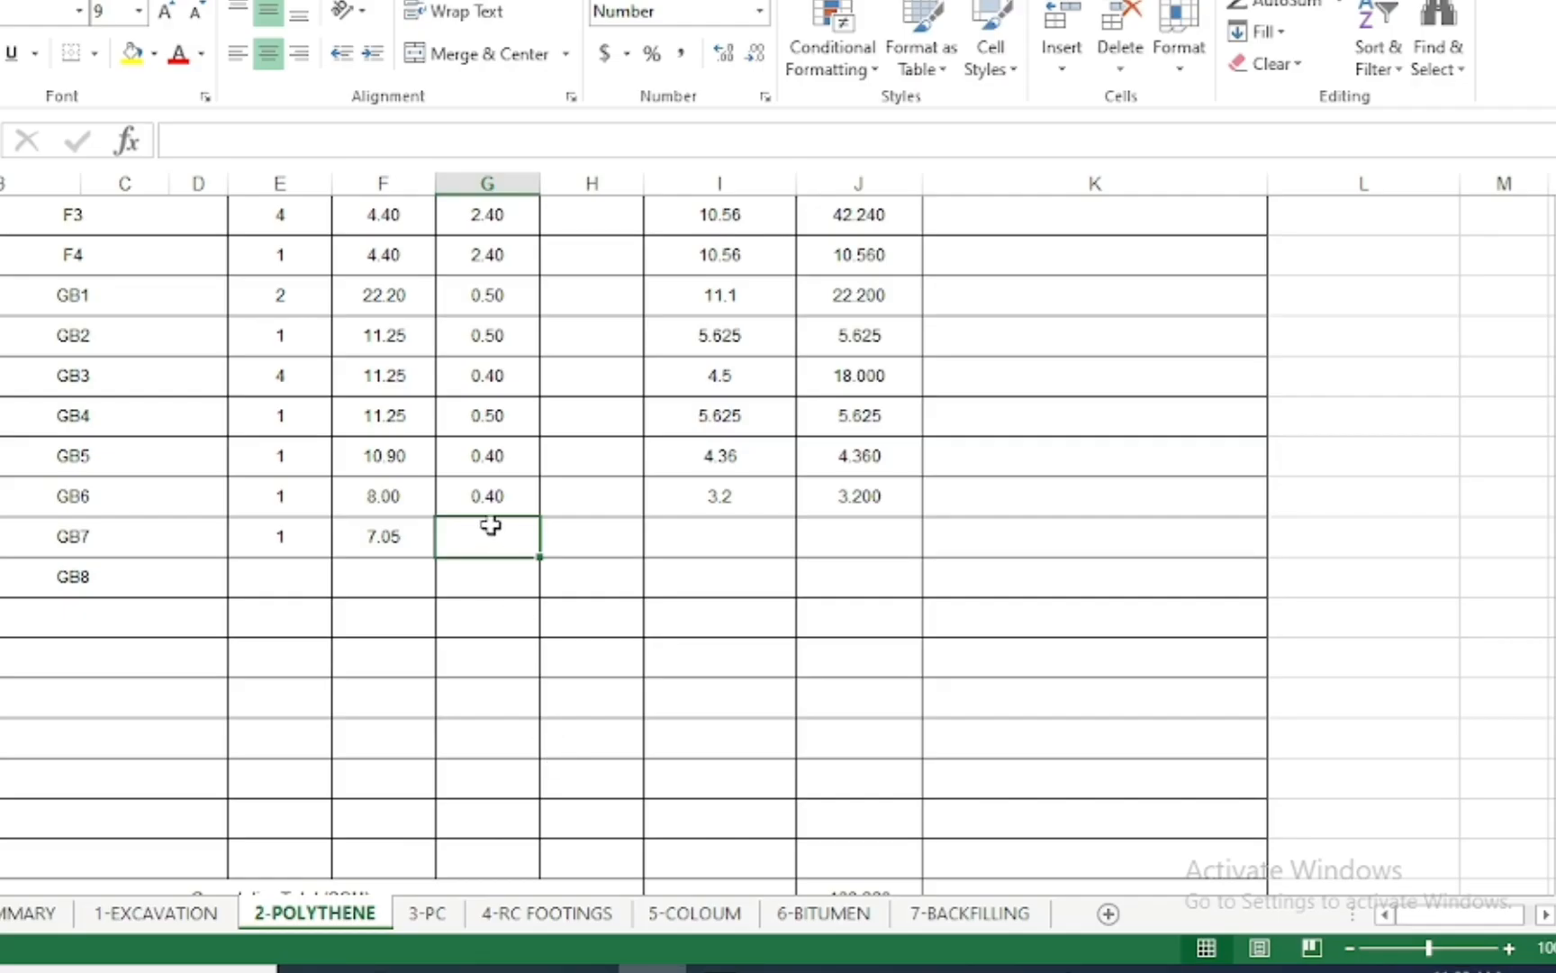
type(".4")
key("Return")
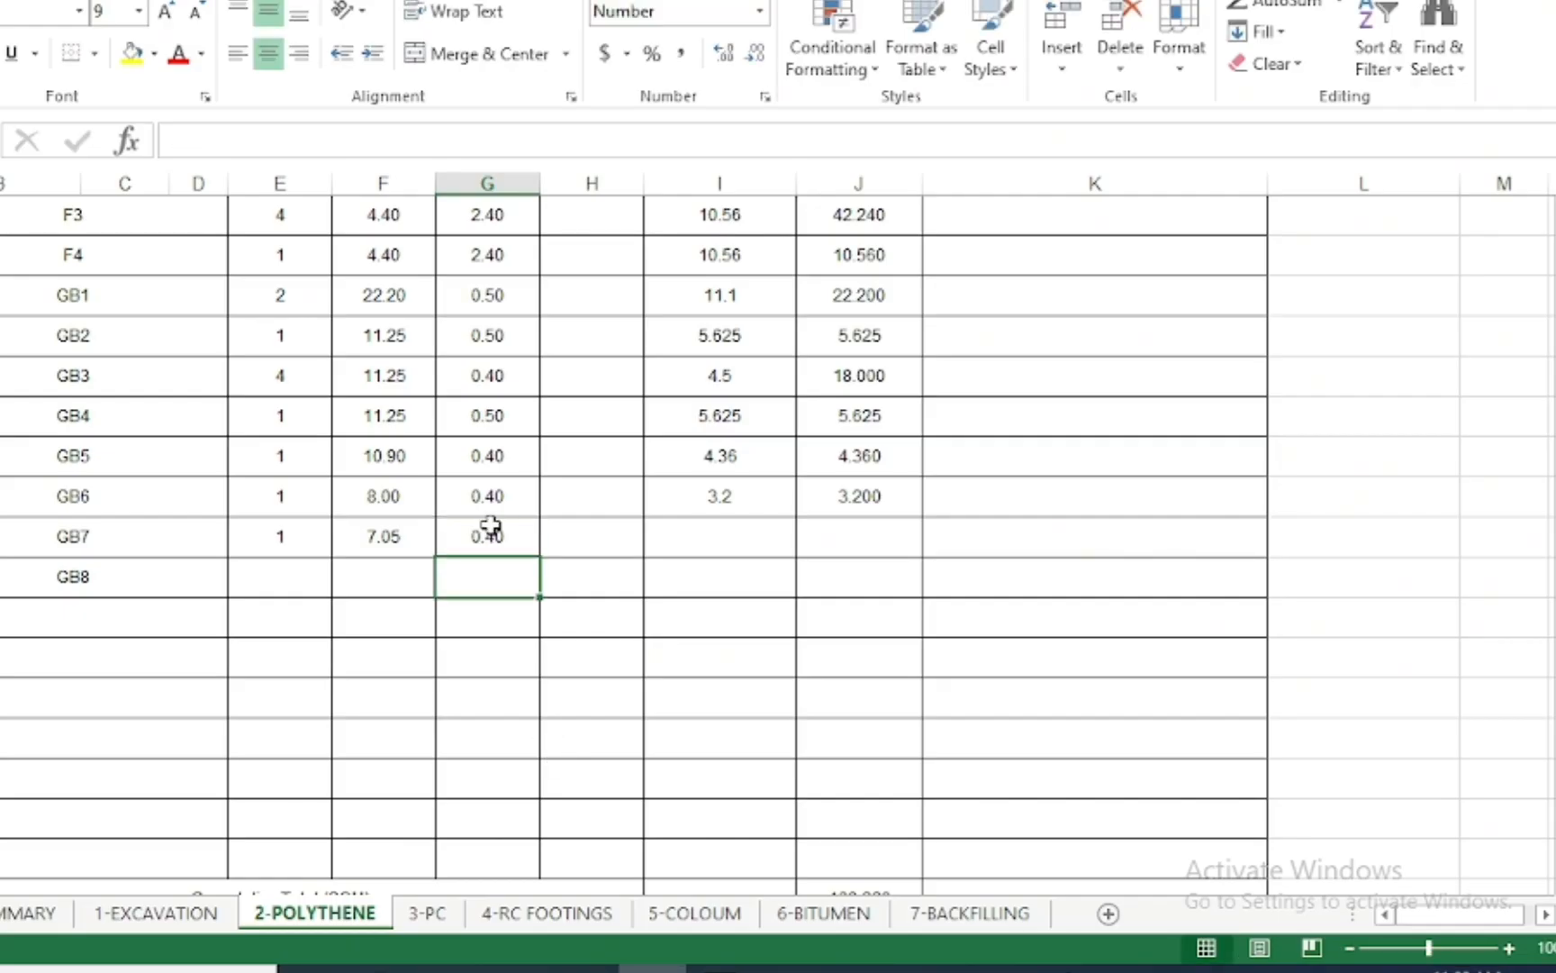
Check the GB8 beam on the plan PDF, and in the Excel sheet enter 4.15 as GB8's length and 1 as its number
left_click(305, 592)
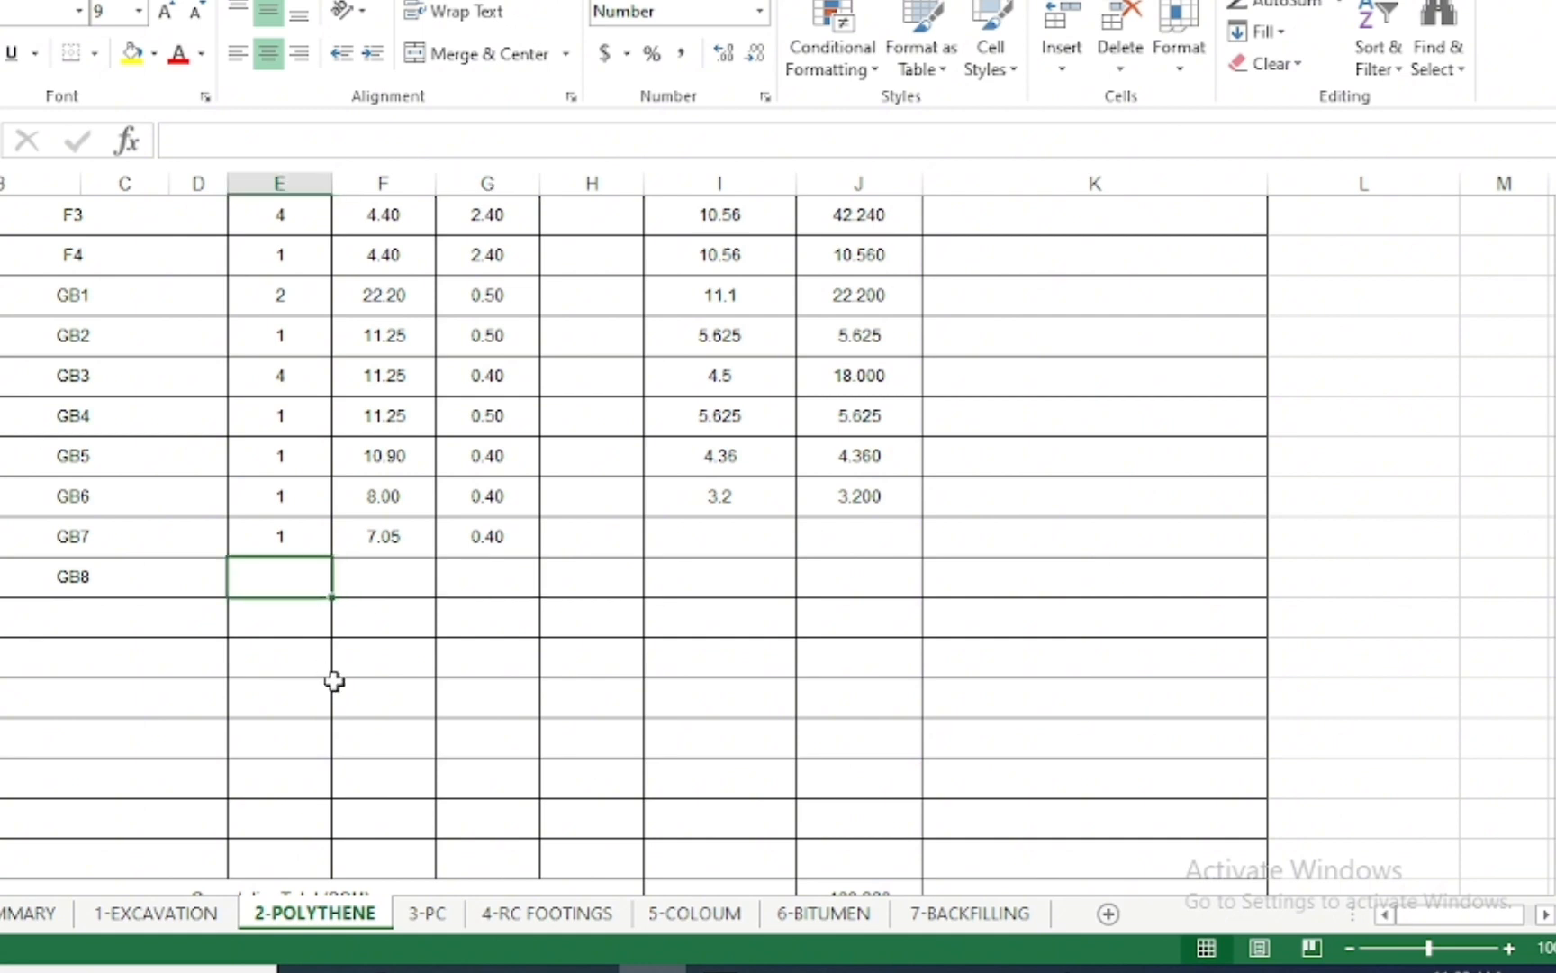
left_click(382, 590)
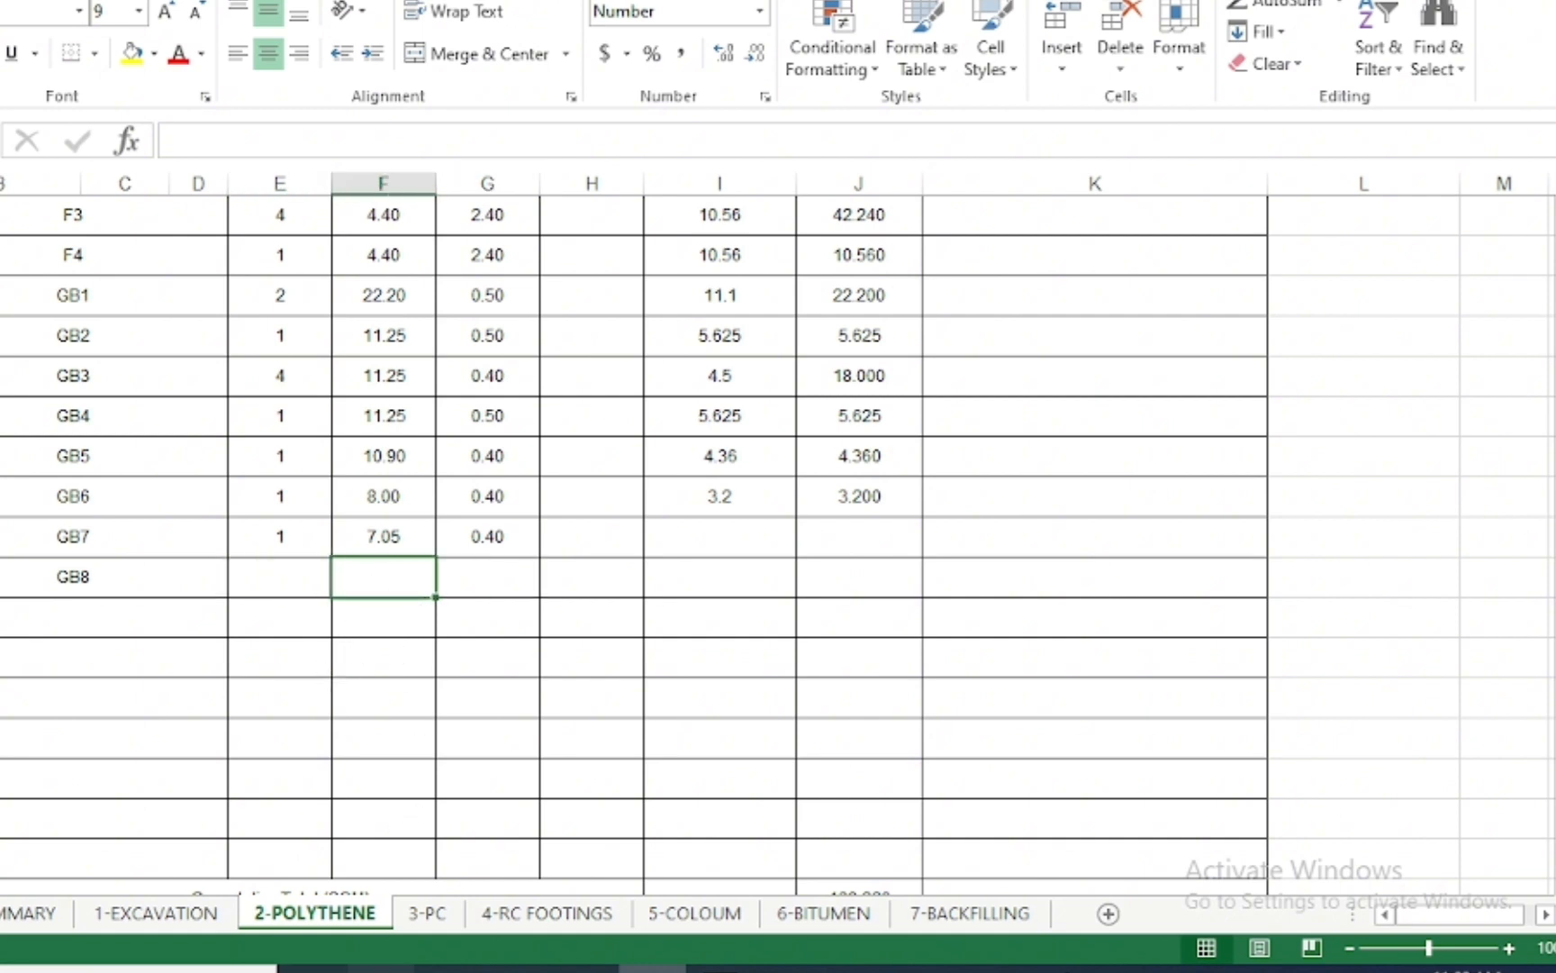
left_click(380, 969)
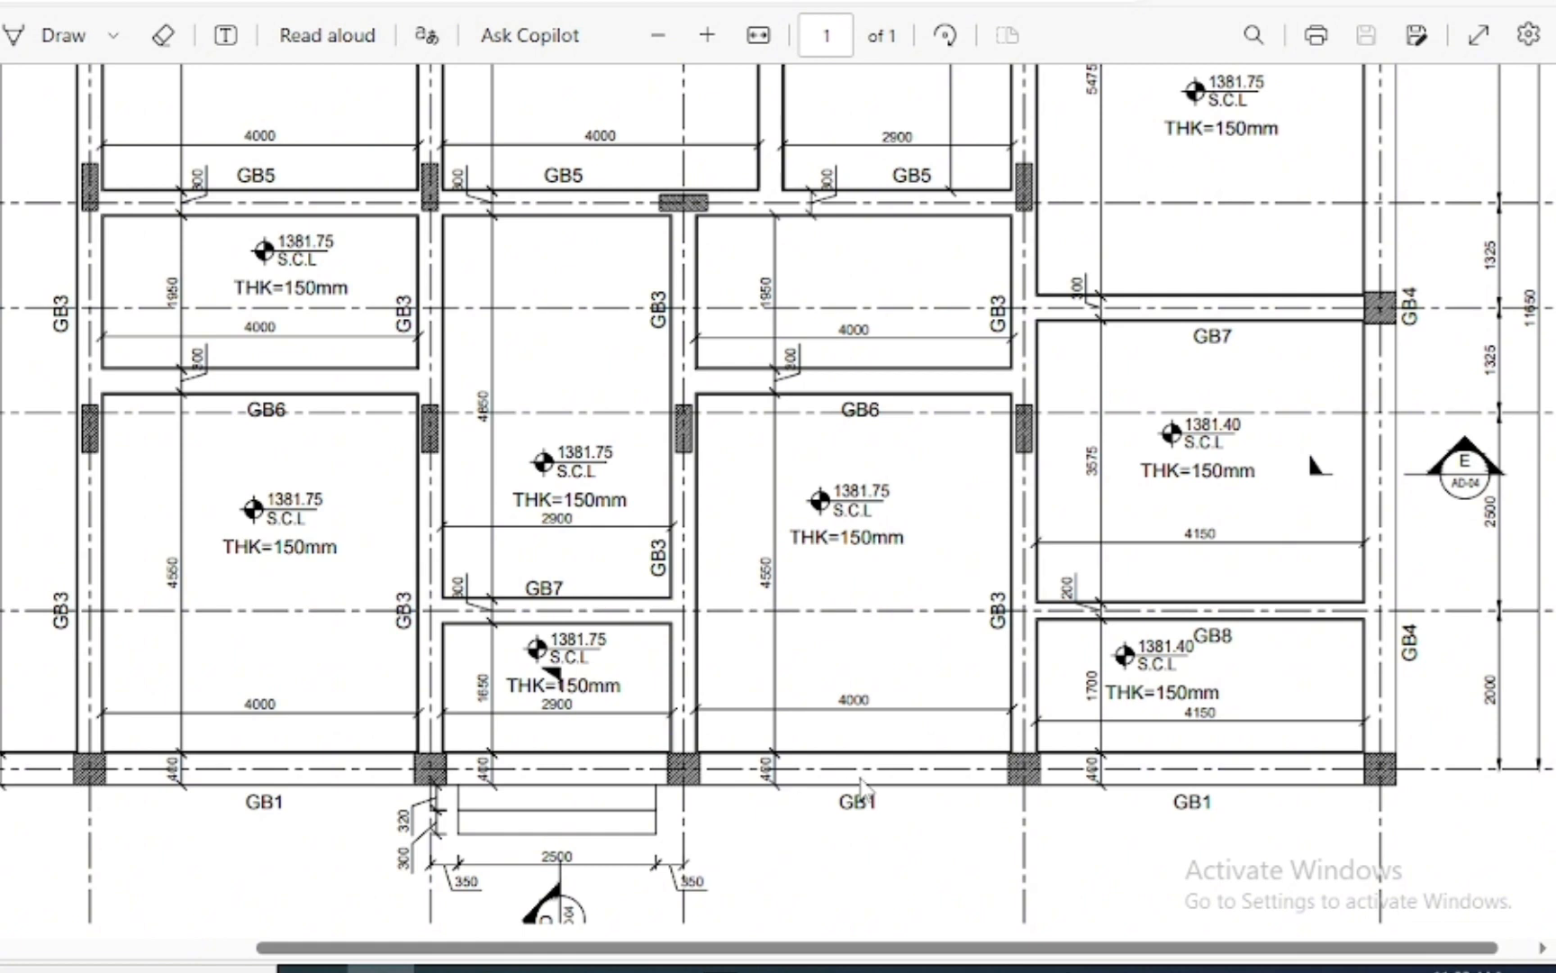
scroll(1307, 646, "up", 2)
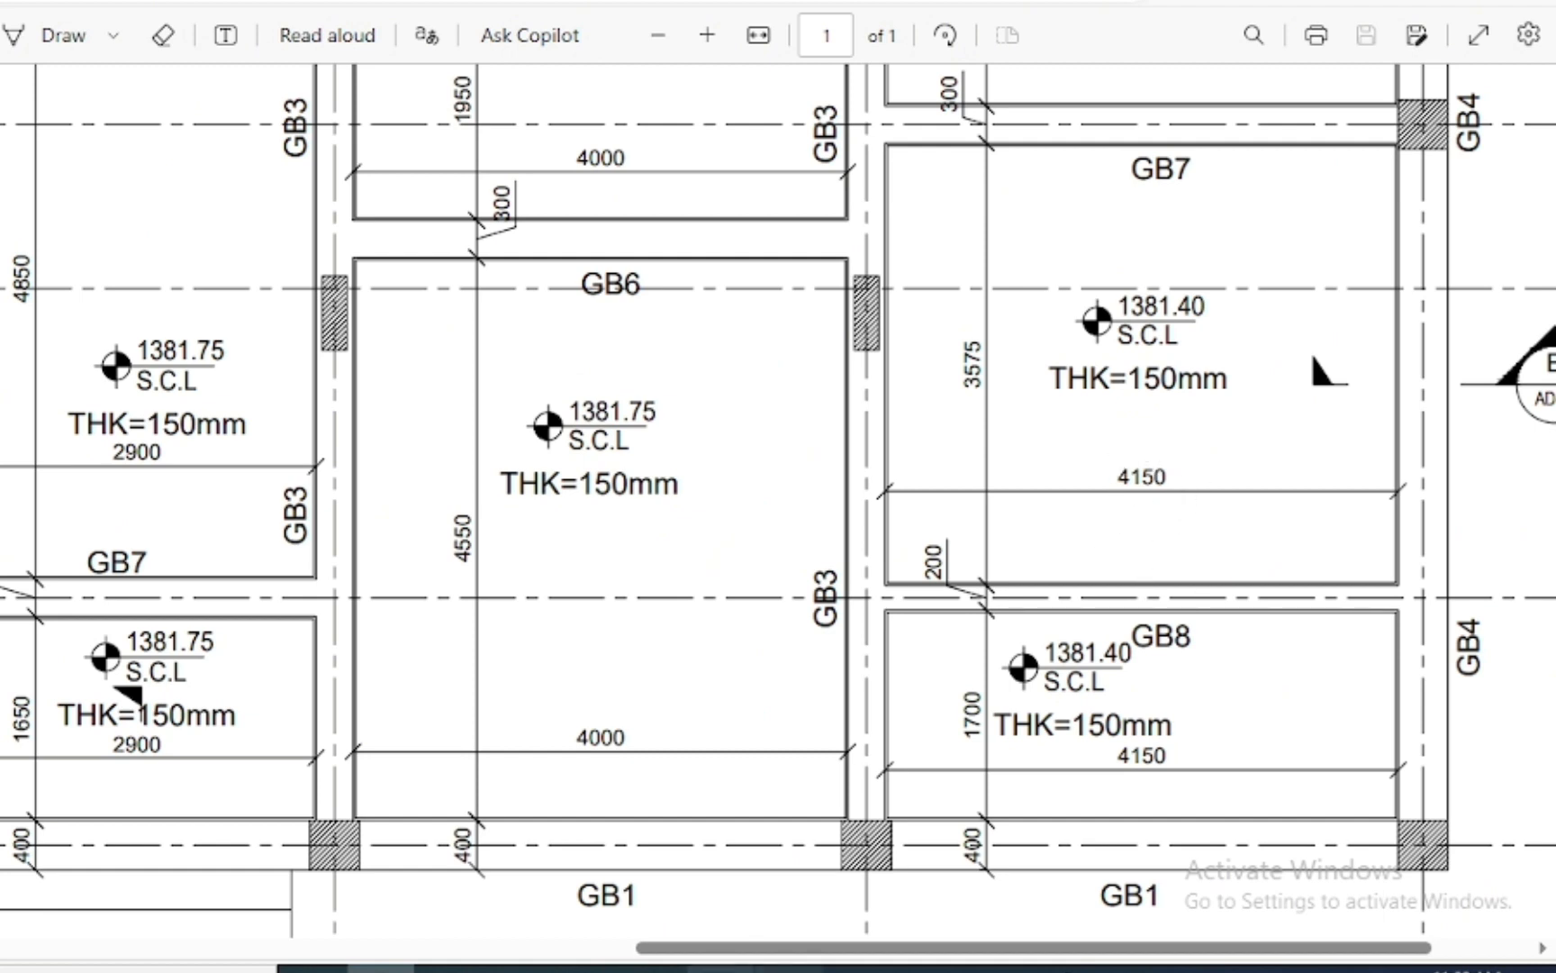
left_click(653, 969)
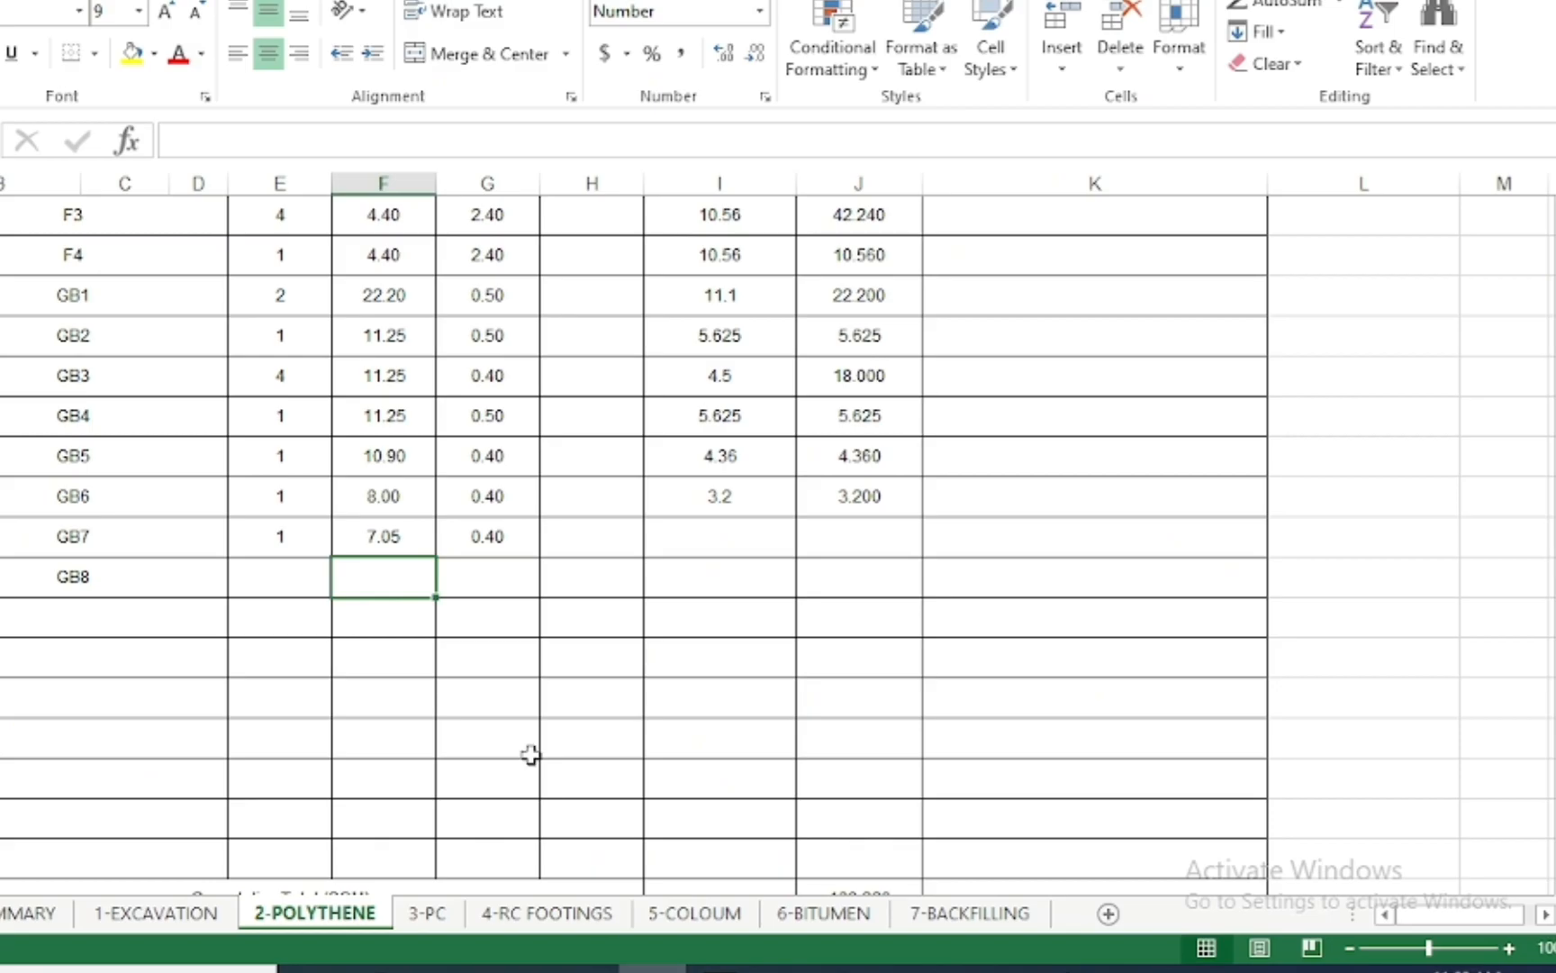
type("4.15")
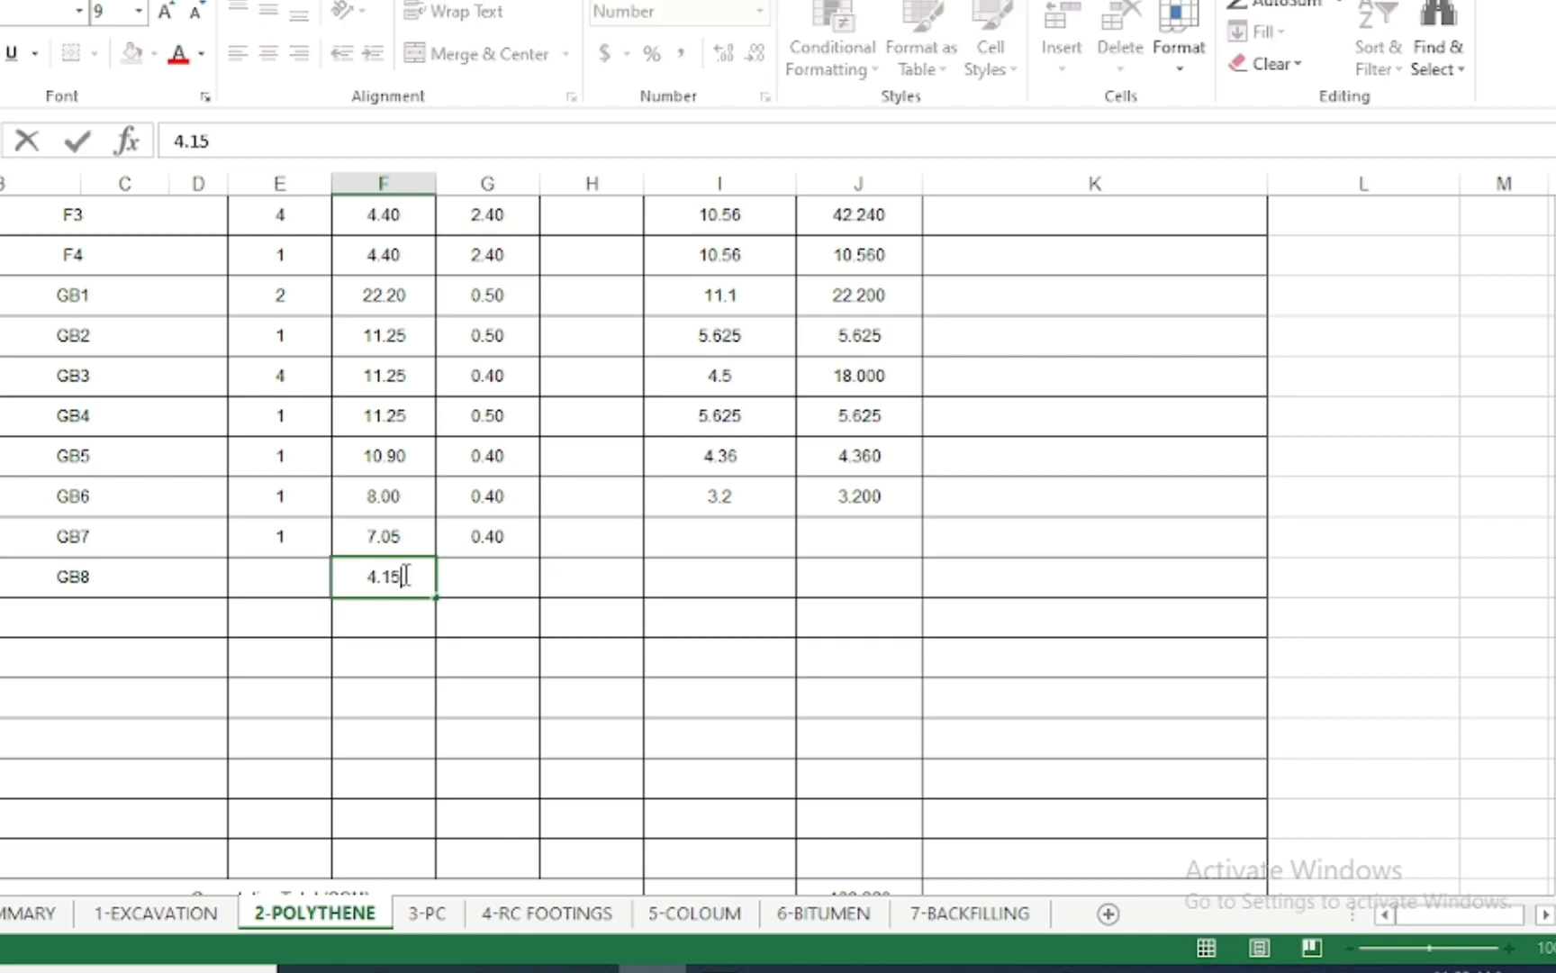
key("Return")
left_click(302, 580)
type("1")
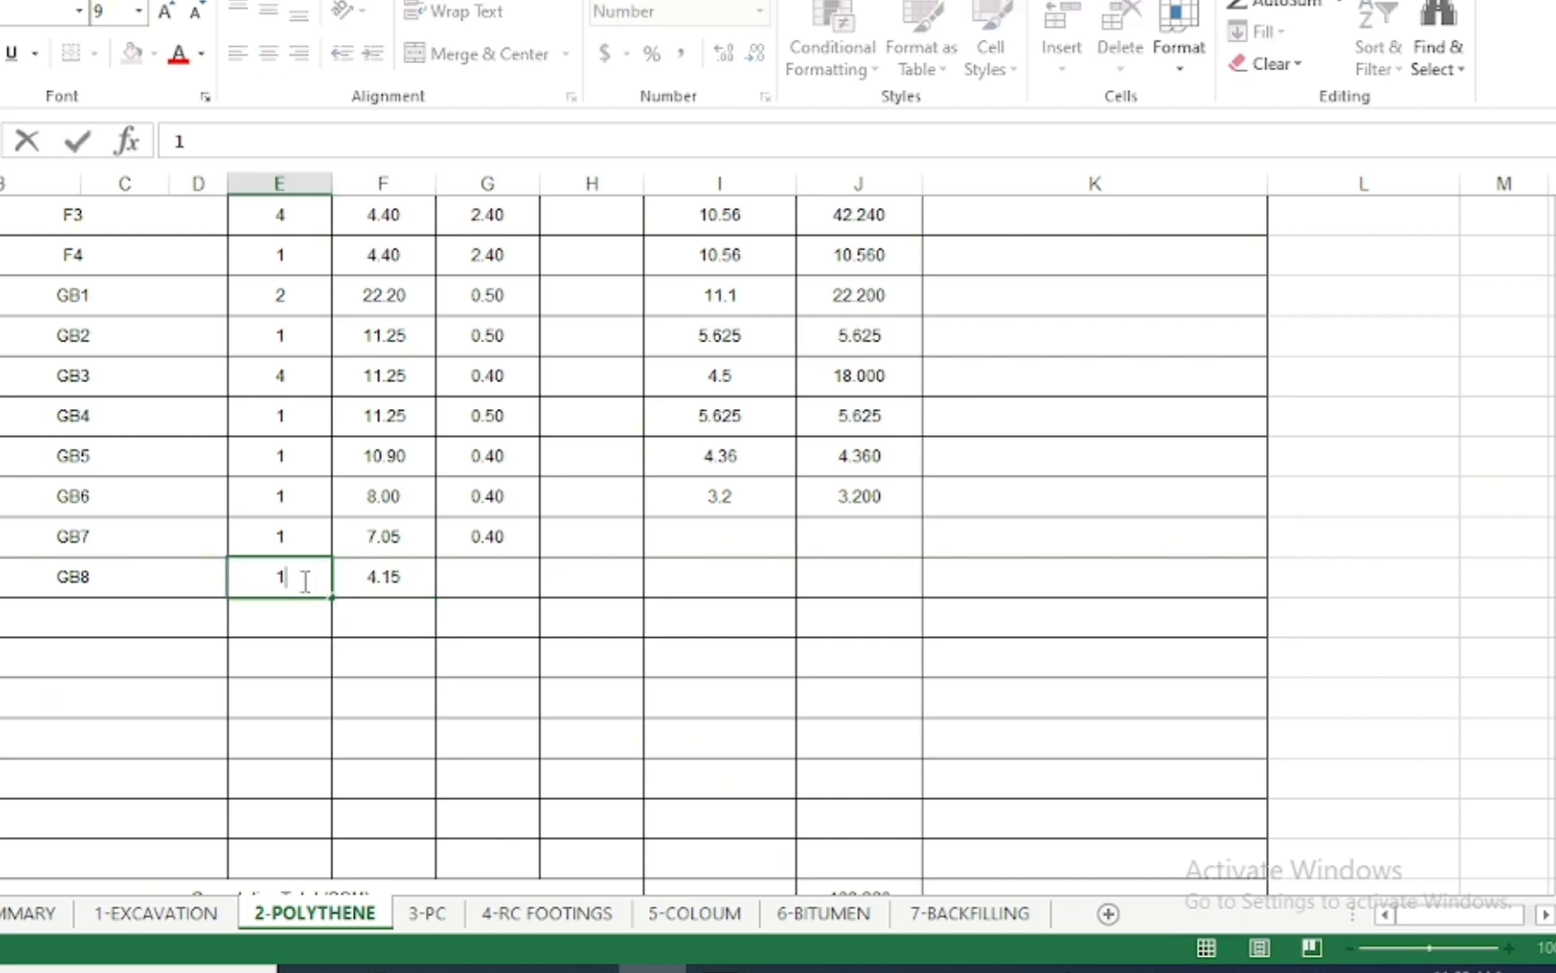
Check GB8's width on the plan PDF and enter .30 as its width in the Excel sheet
left_click(466, 581)
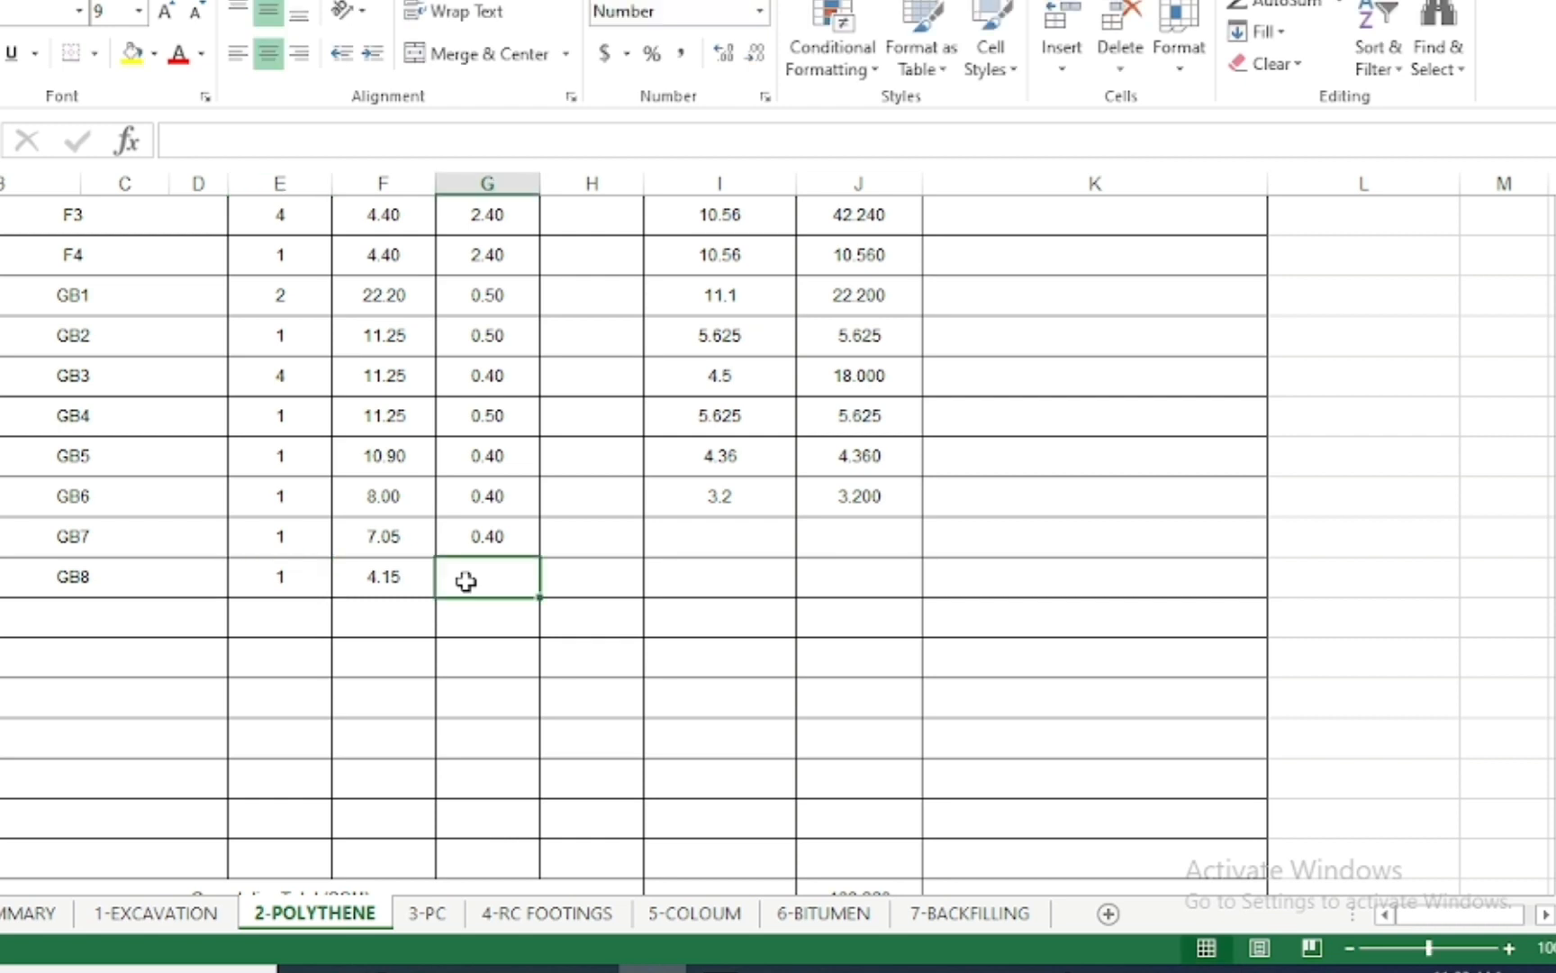
left_click(381, 967)
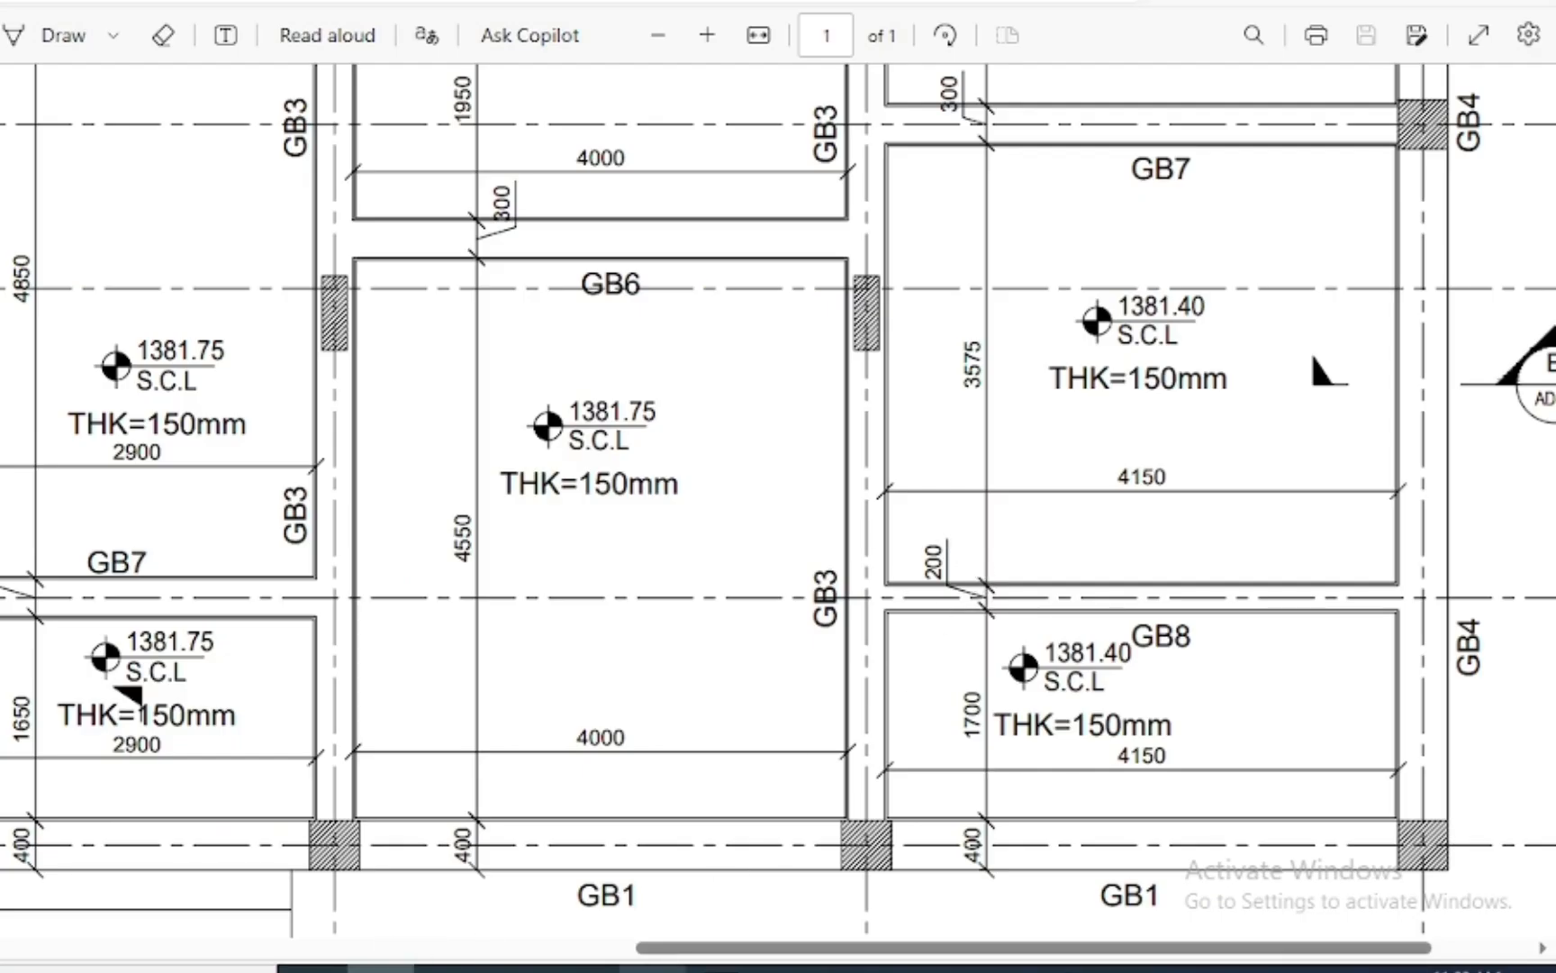
left_click(652, 967)
type(".")
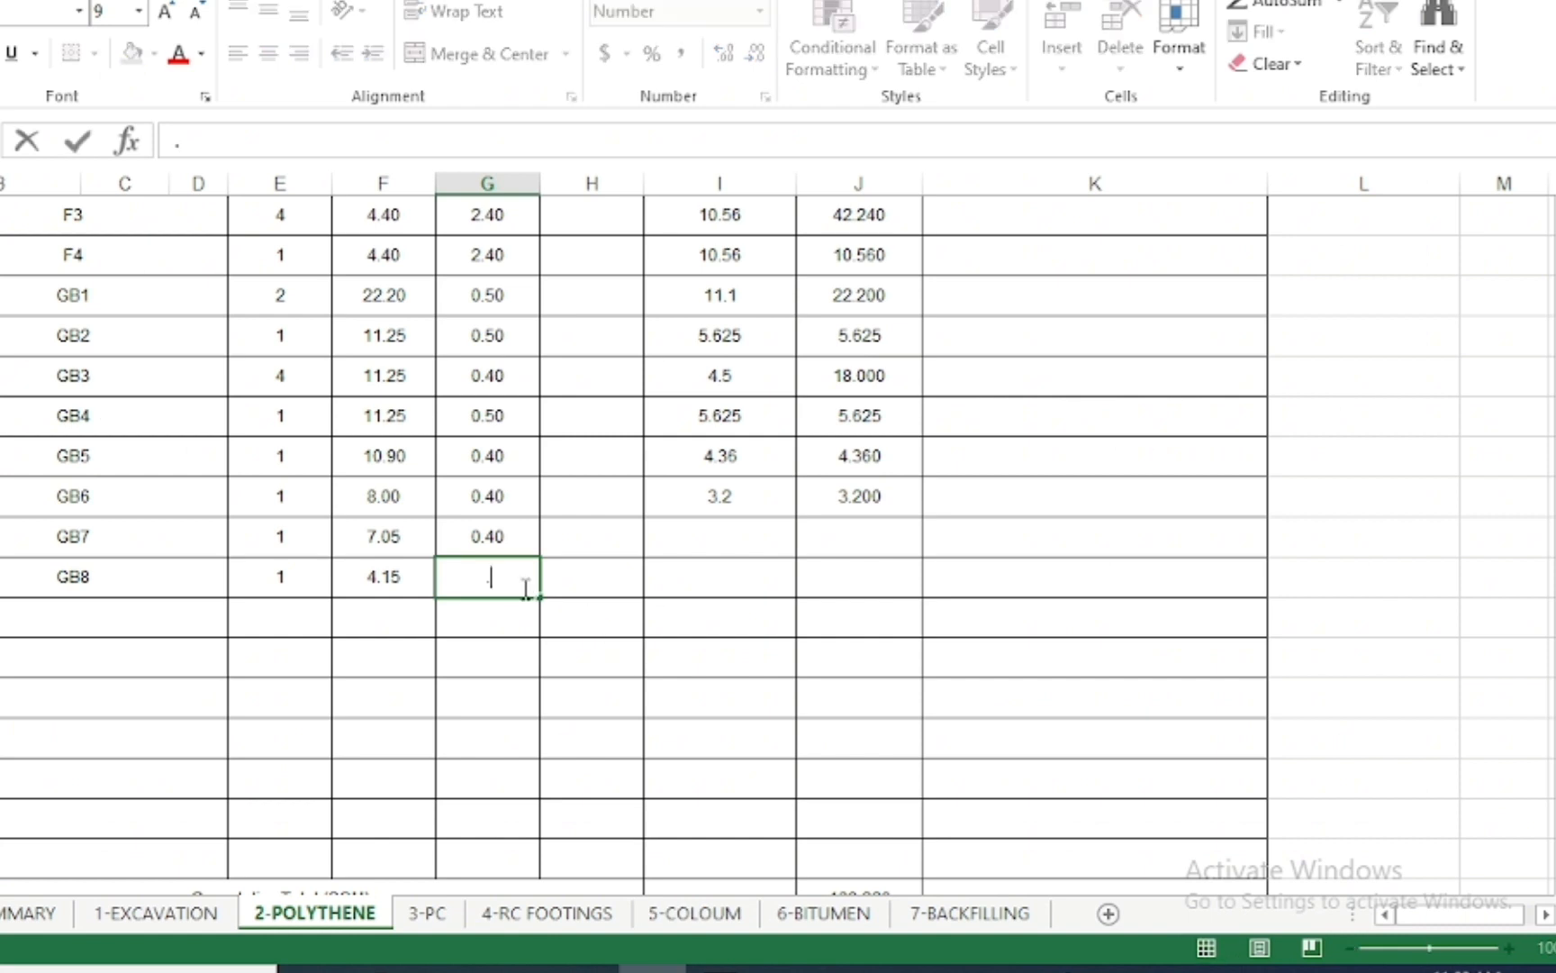
type("30")
key("Return")
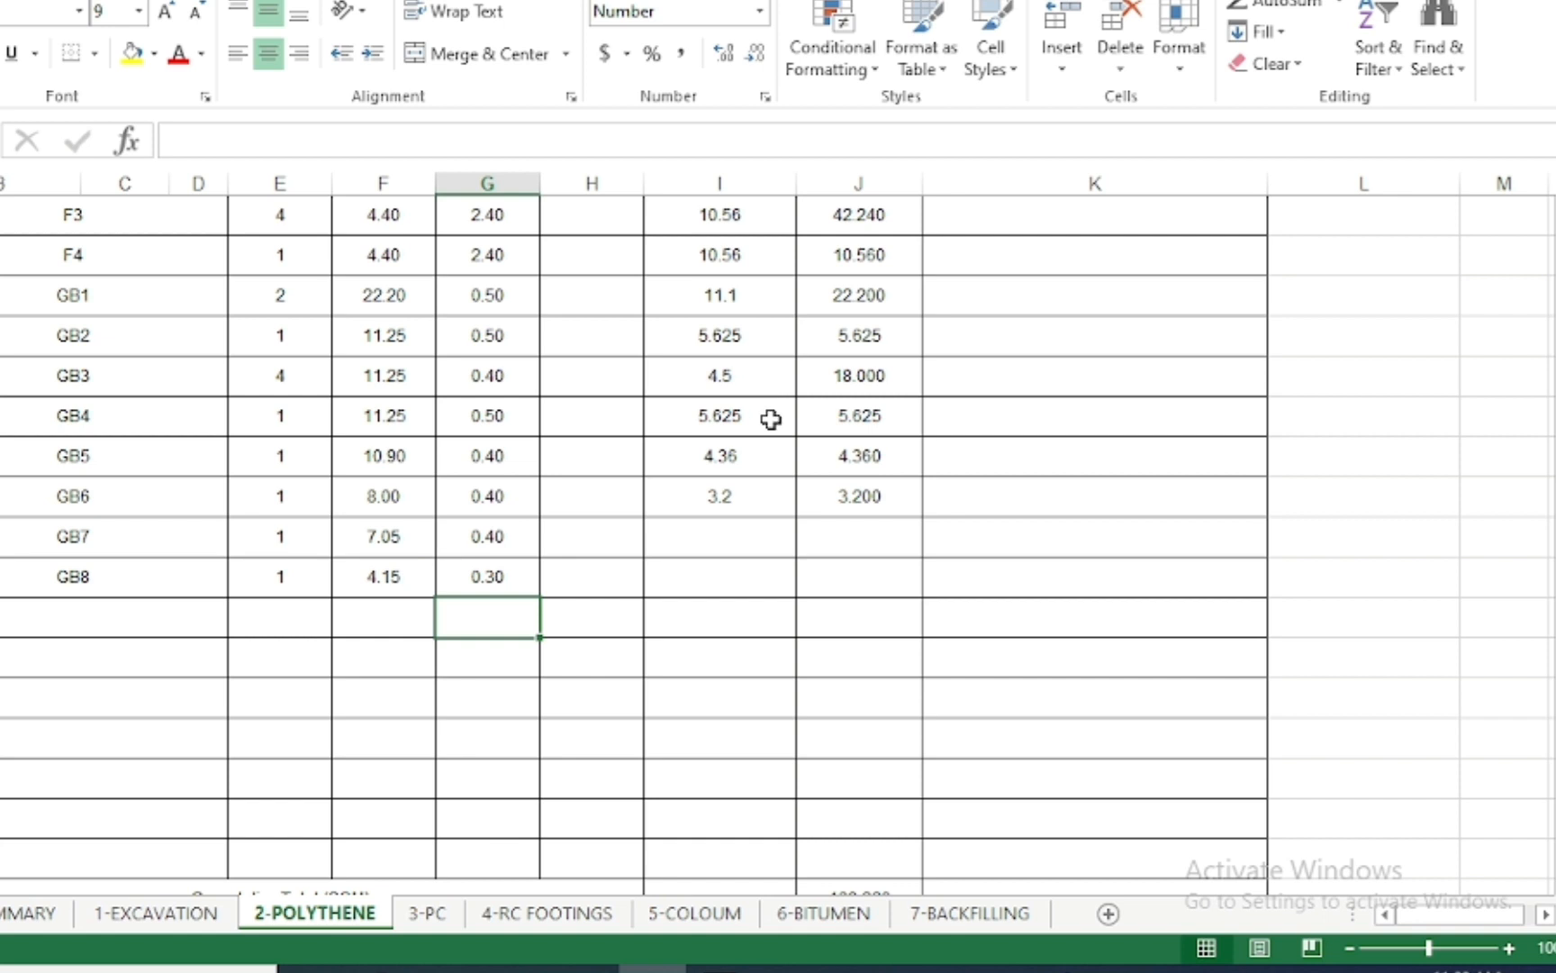
Check GB1's quantity formula in column I, and fill GB1's formulas in columns I and J down through the GB8 row
scroll(771, 420, "up", 1)
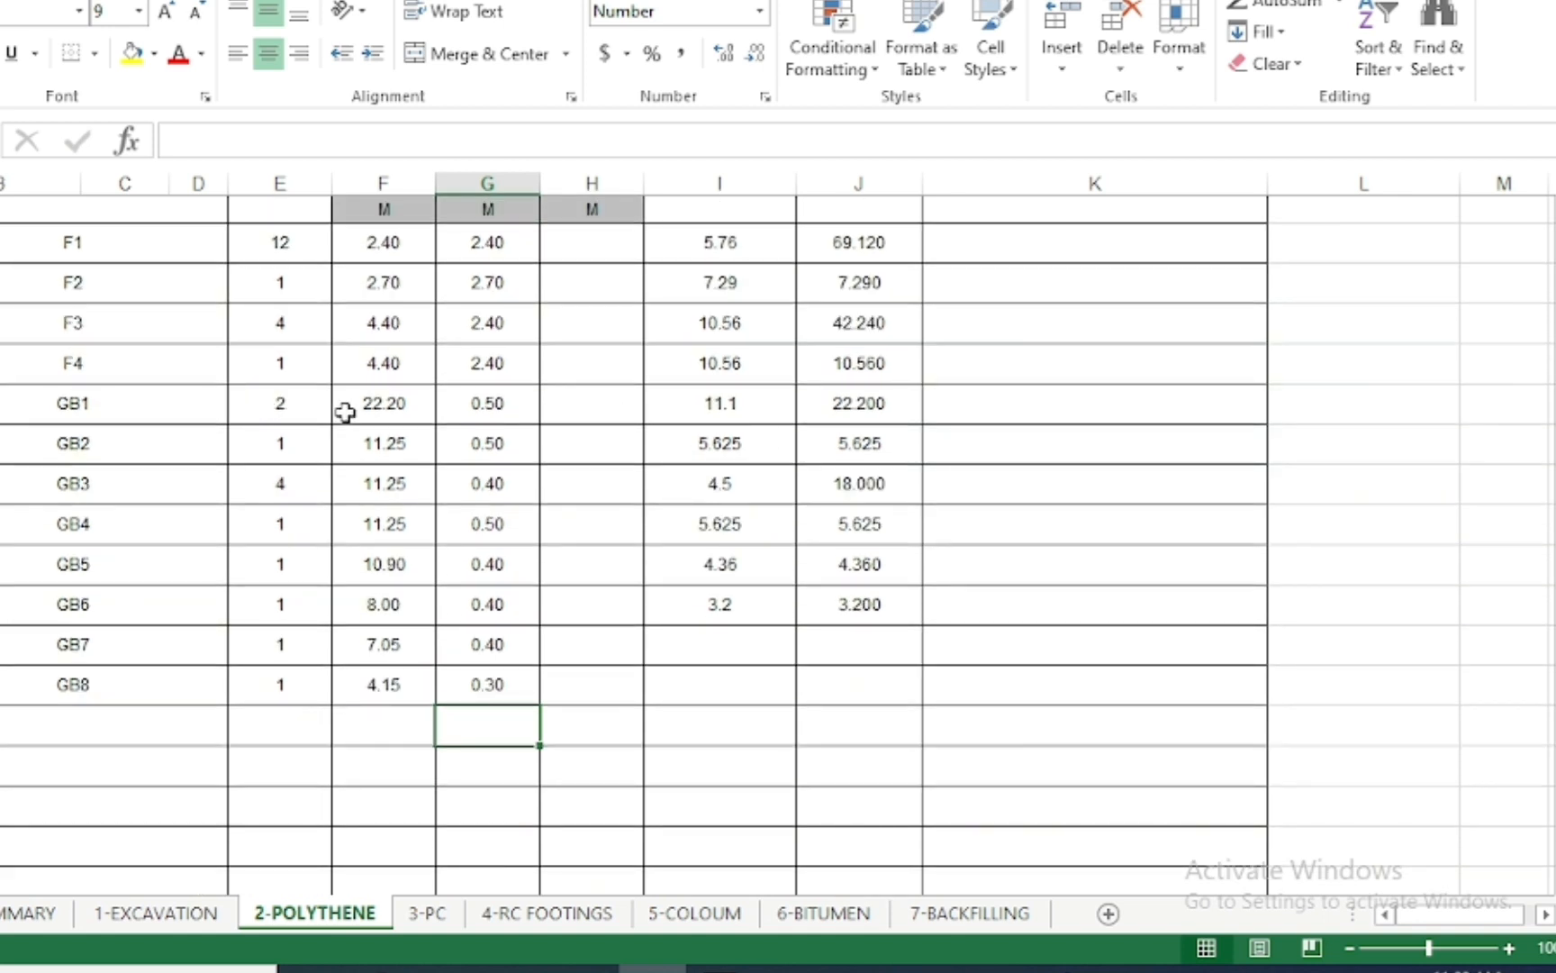
double_click(758, 398)
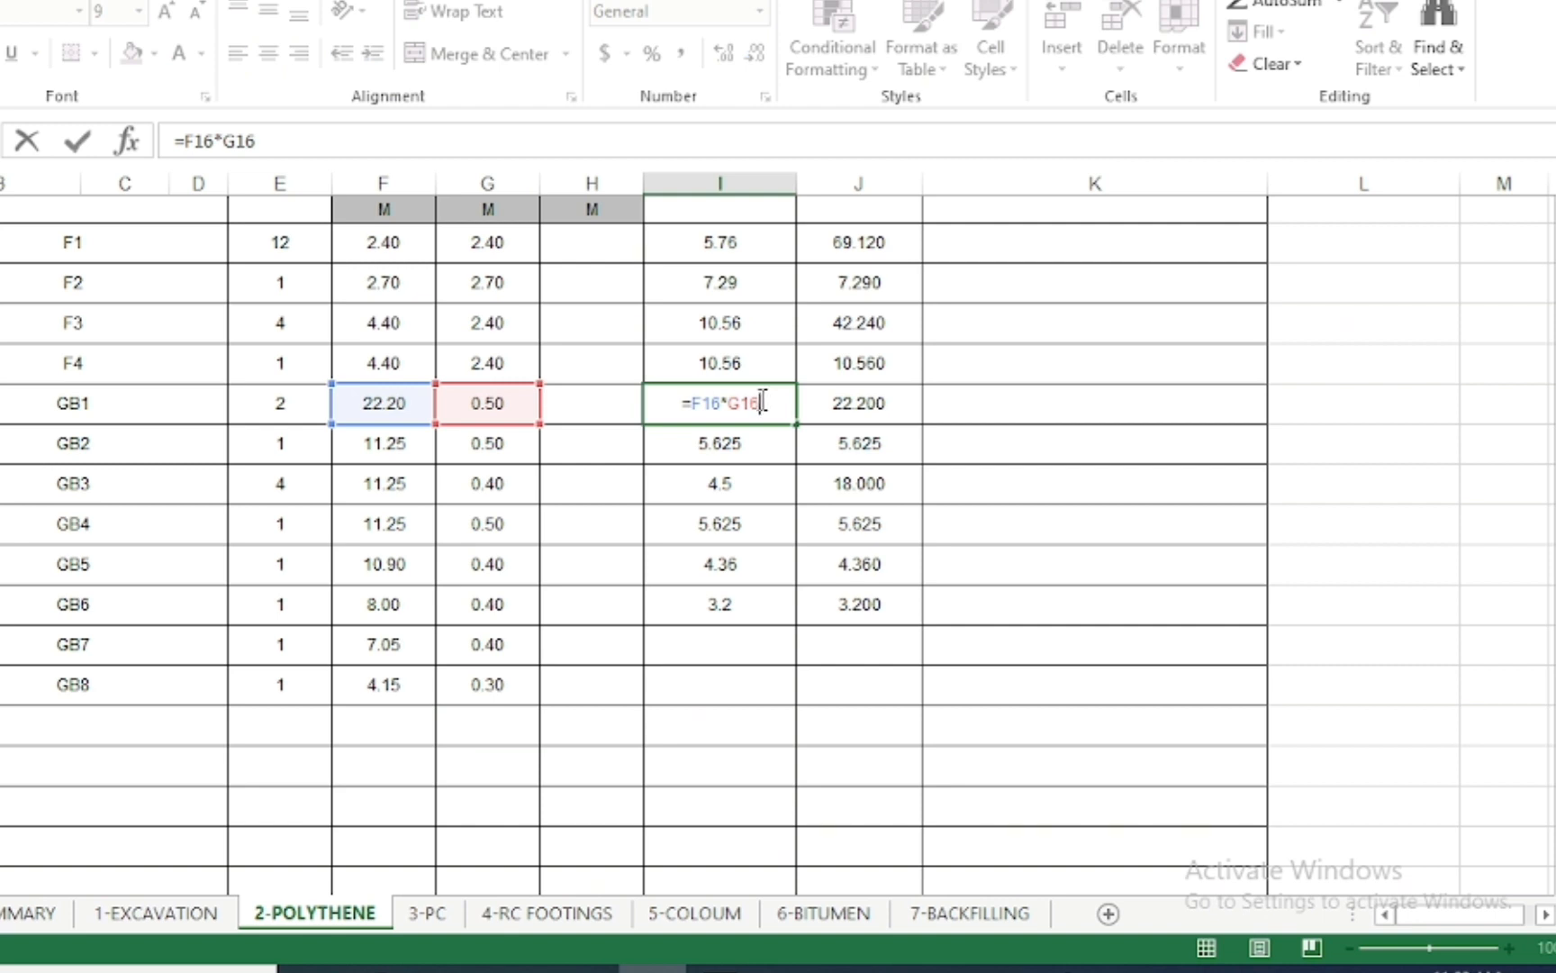
key("Escape")
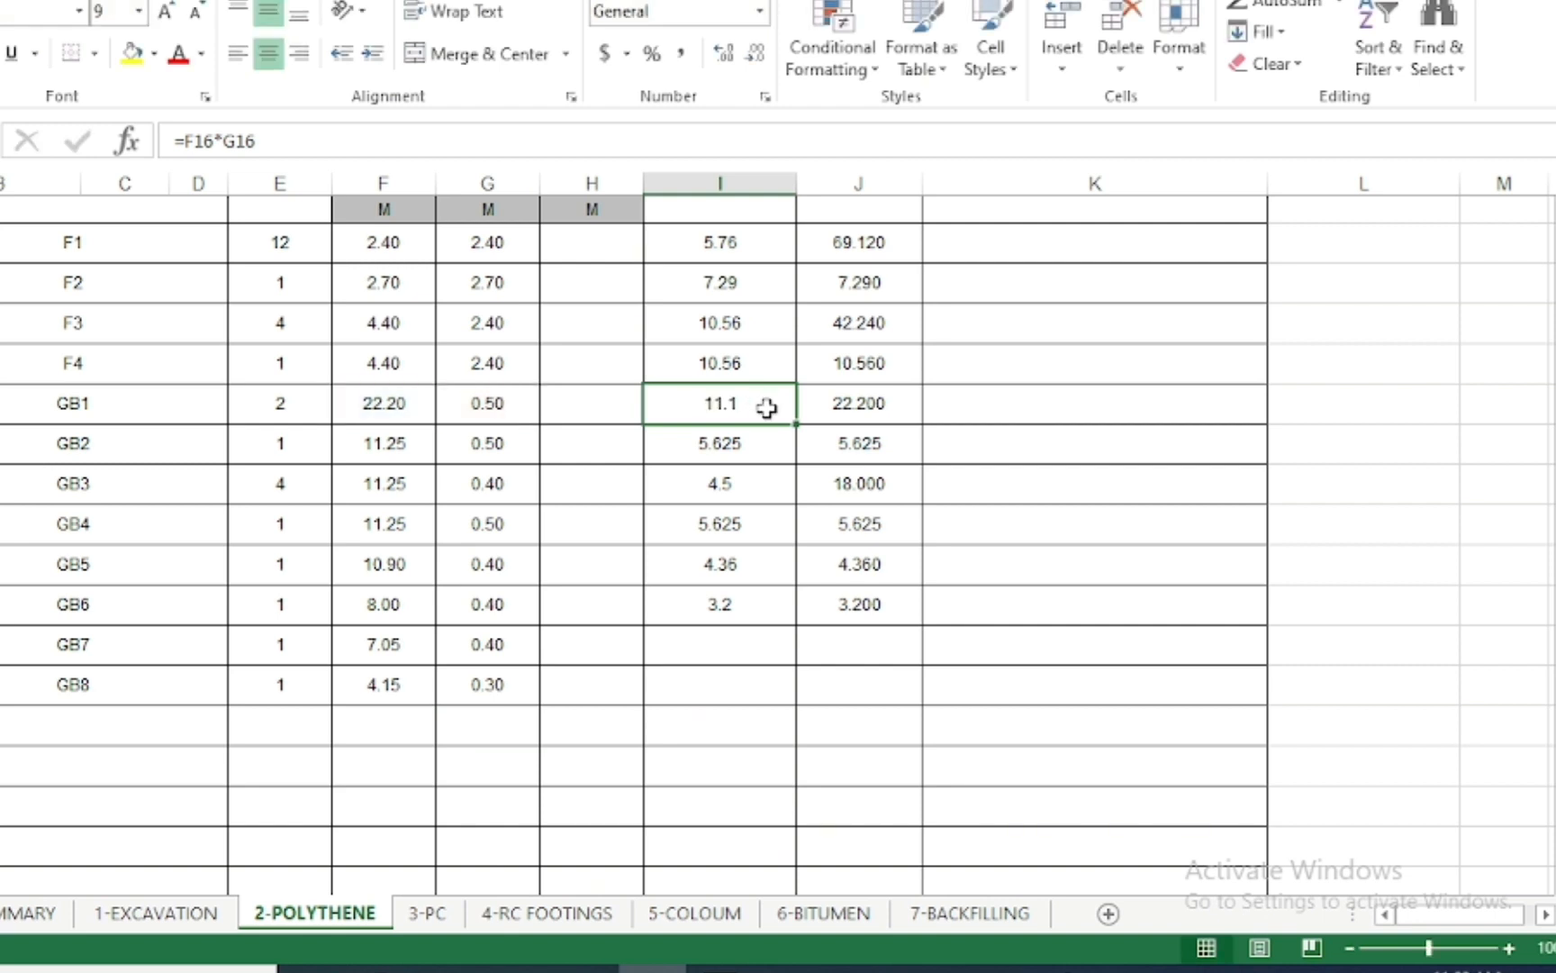
left_click_drag(795, 429, 784, 703)
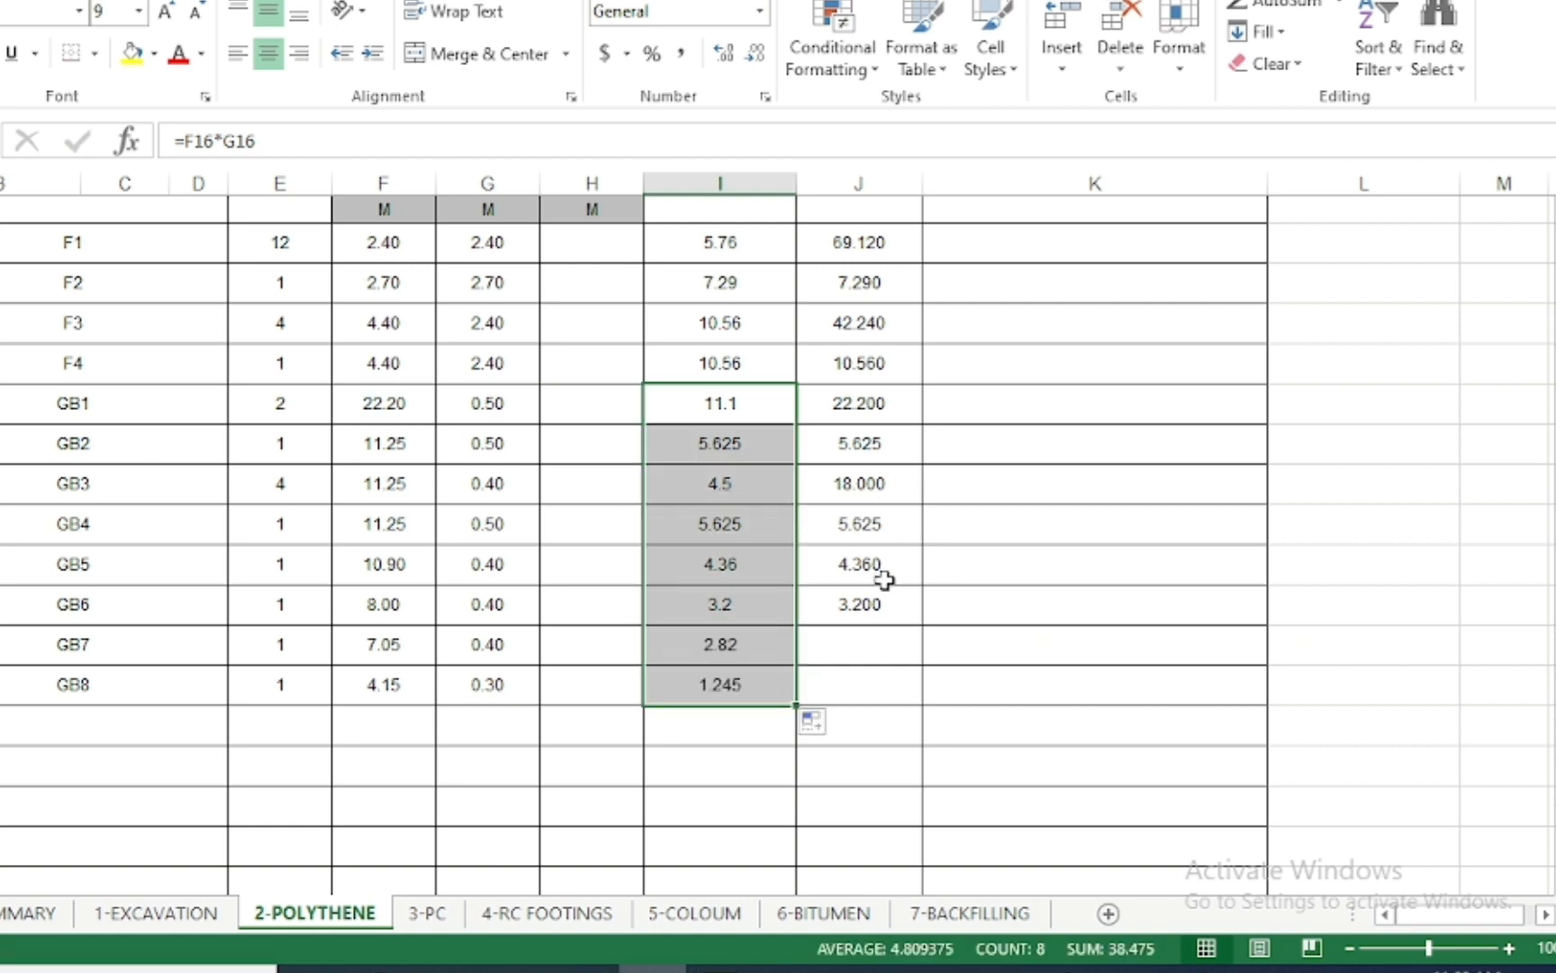
left_click(901, 403)
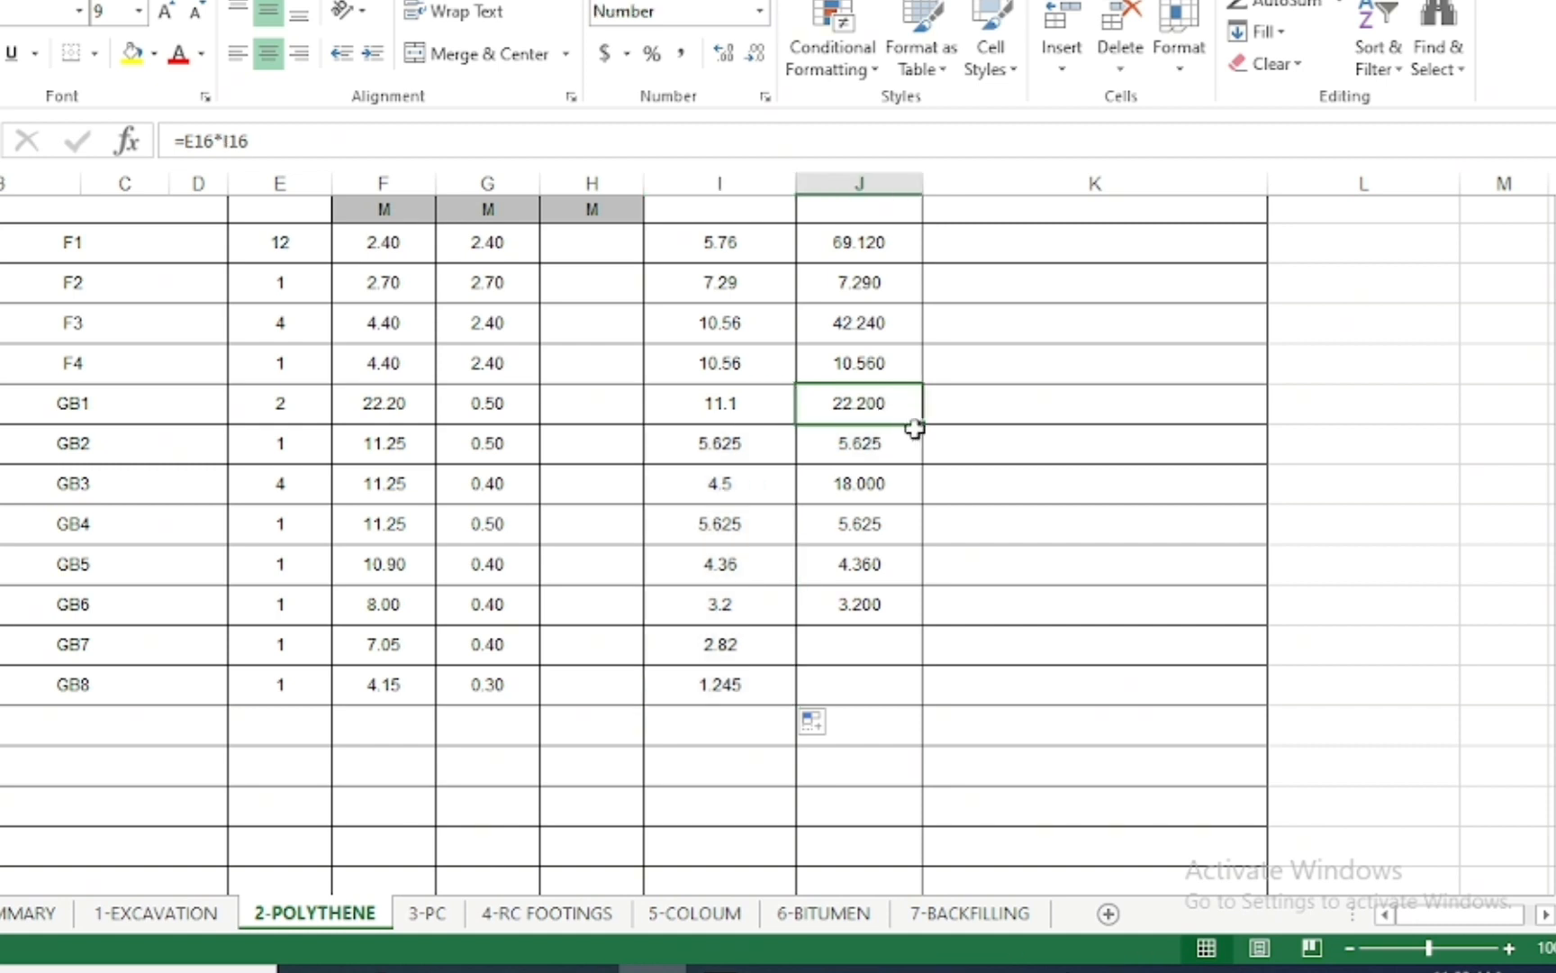
left_click_drag(925, 421, 909, 694)
scroll(765, 514, "down", 1)
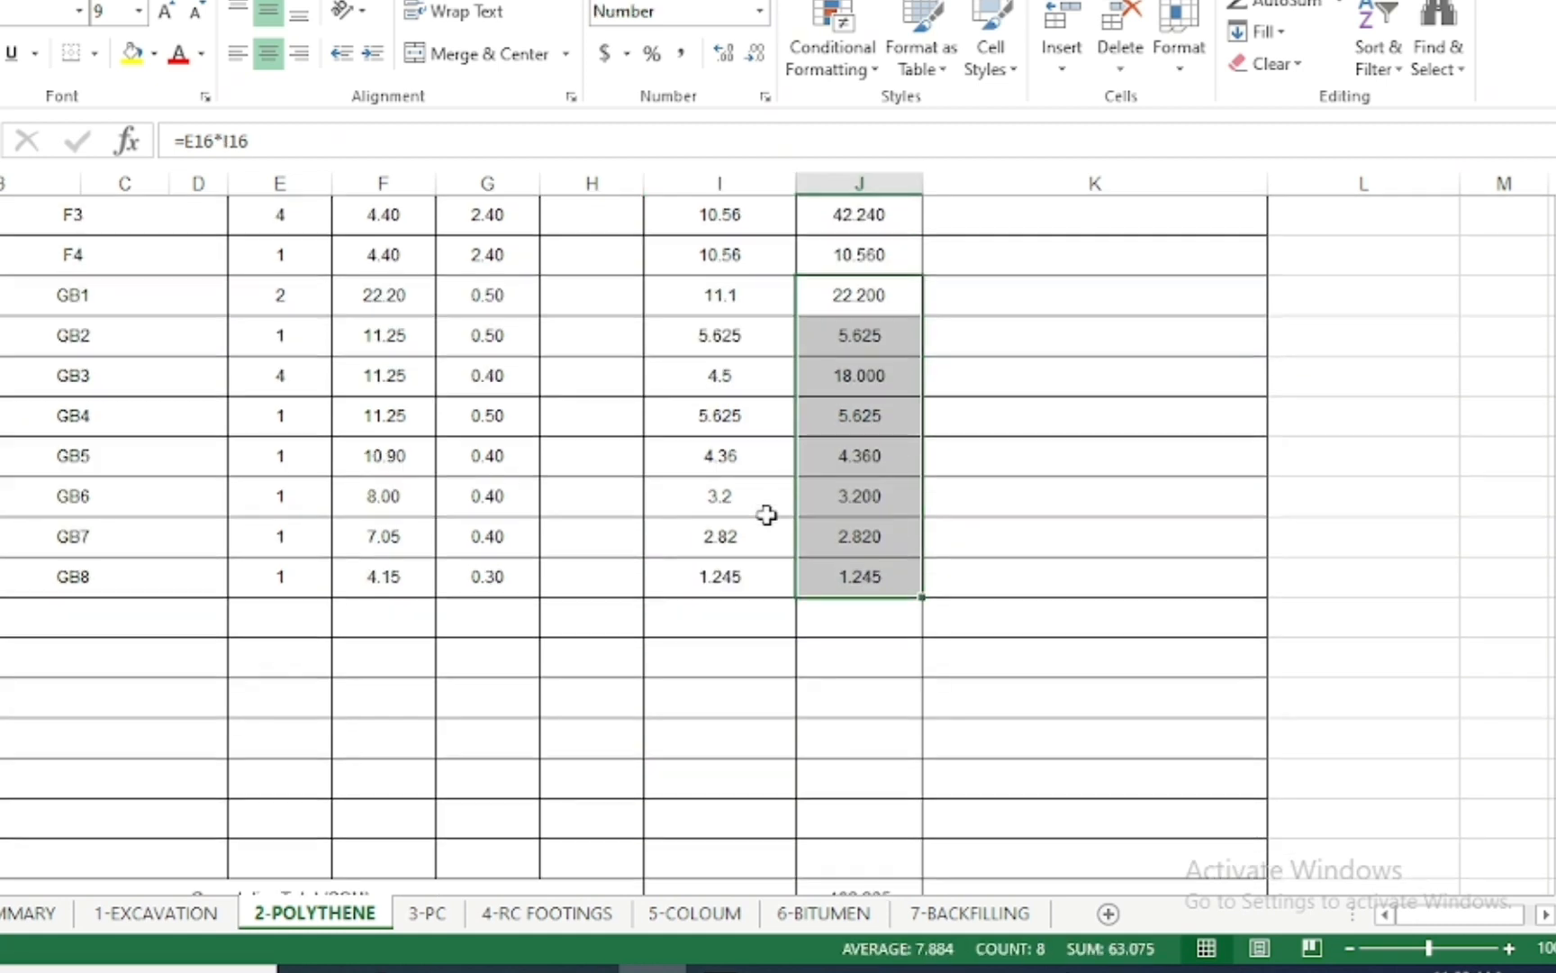
Copy the C1 and C2 rows from the 5-COLOUM sheet and paste them directly below GB8 in the 2-POLYTHENE sheet
left_click(695, 913)
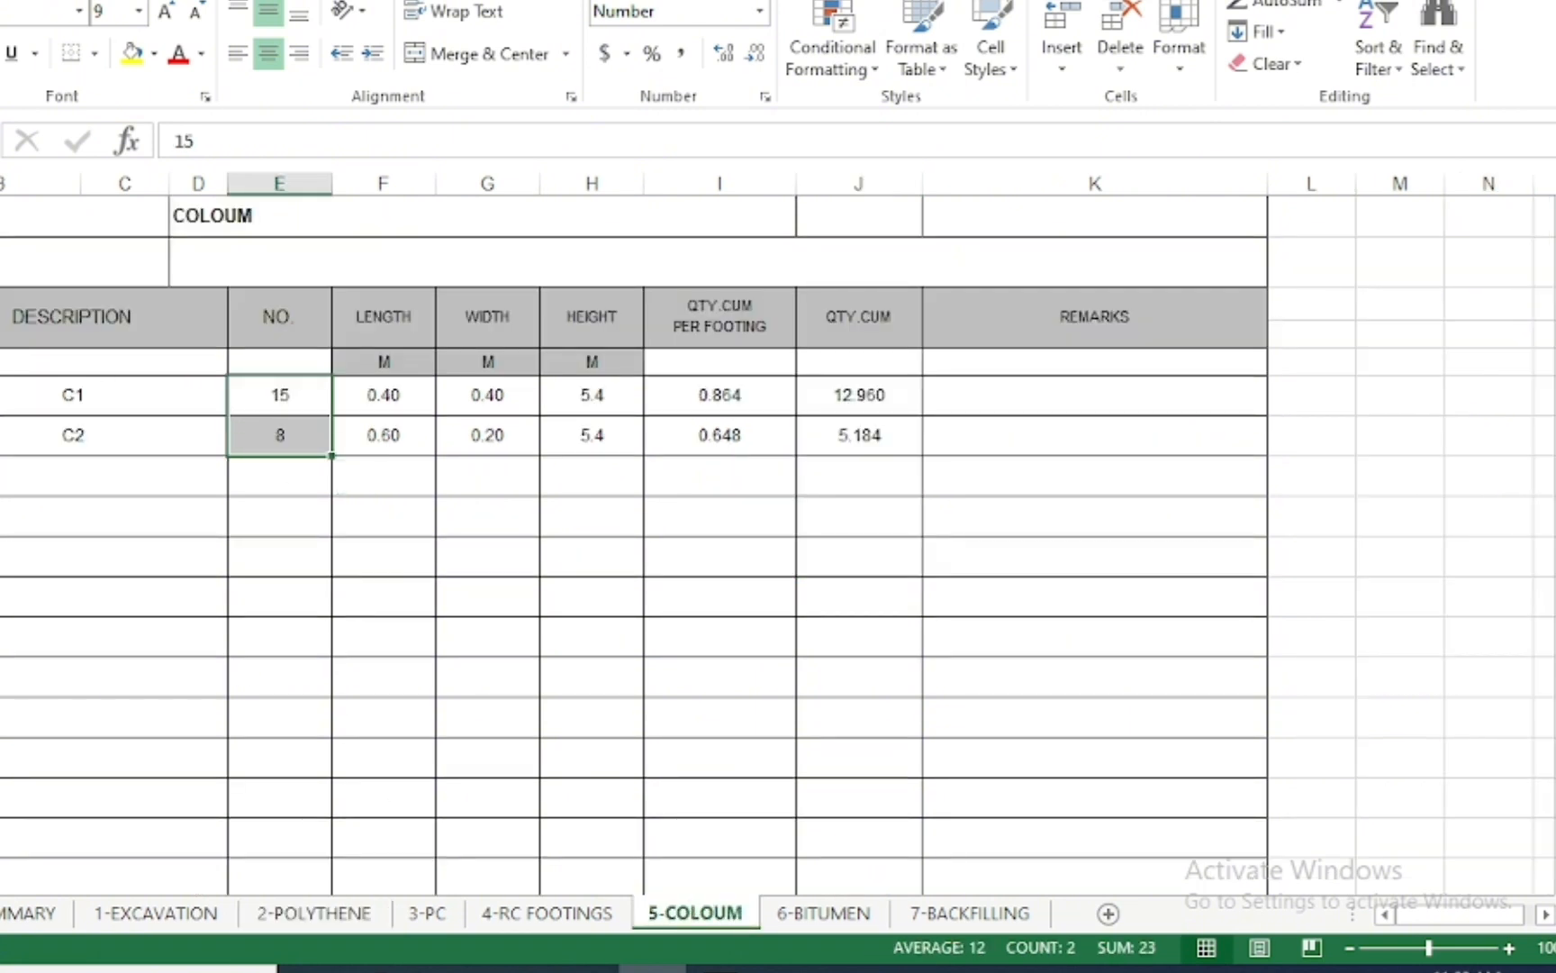
left_click_drag(1, 395, 2, 435)
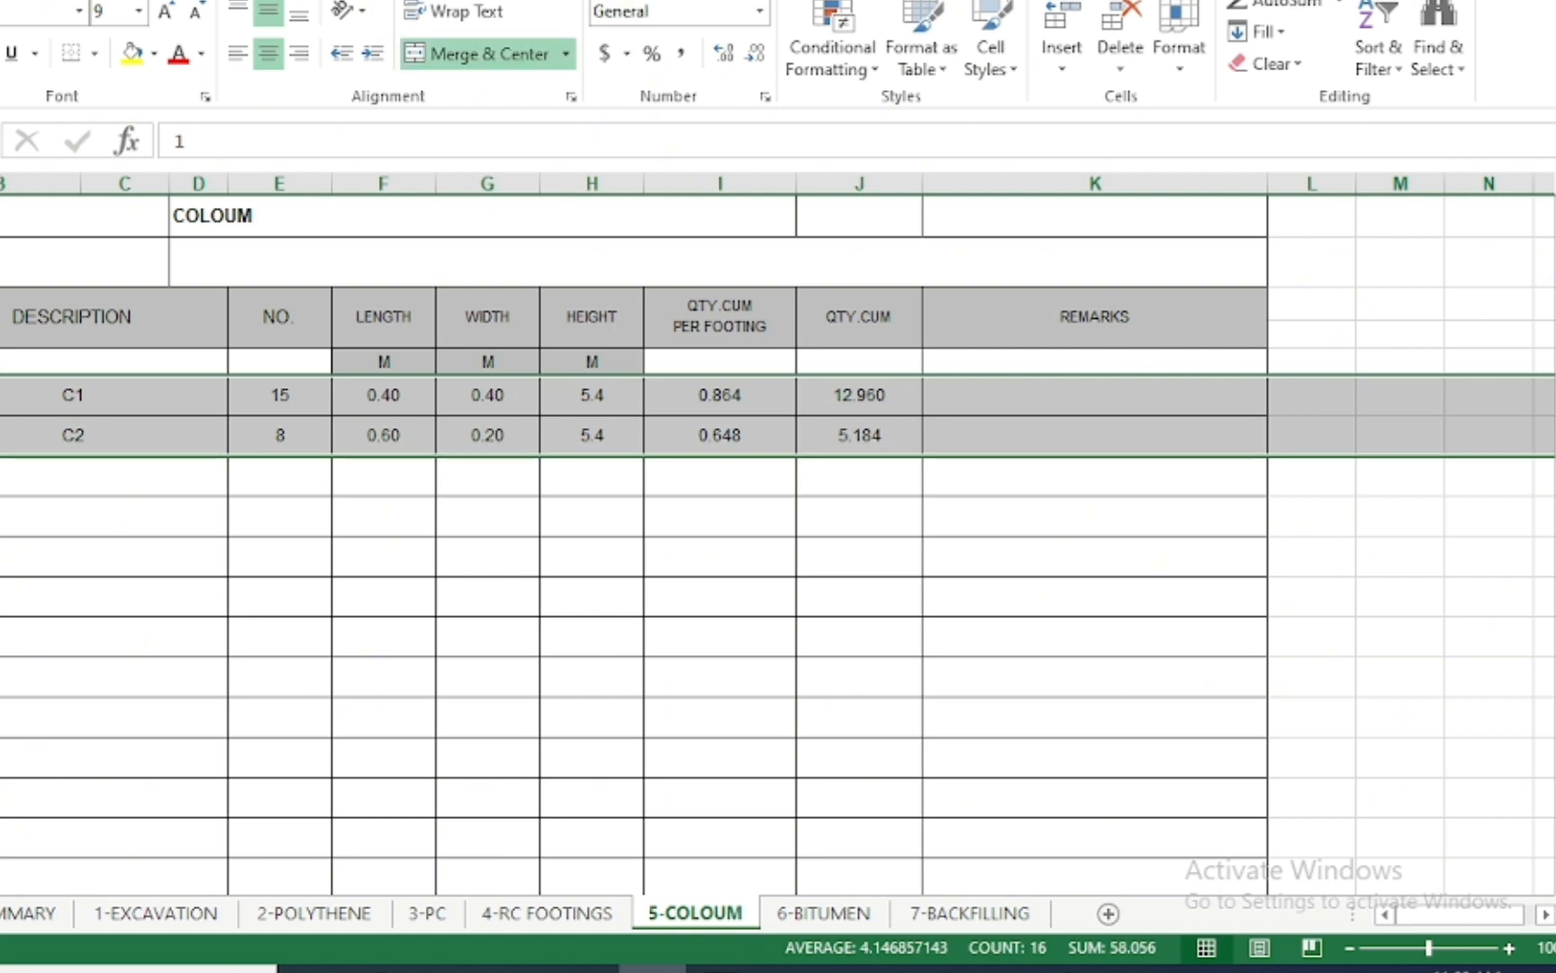
key("ctrl+c")
left_click(297, 913)
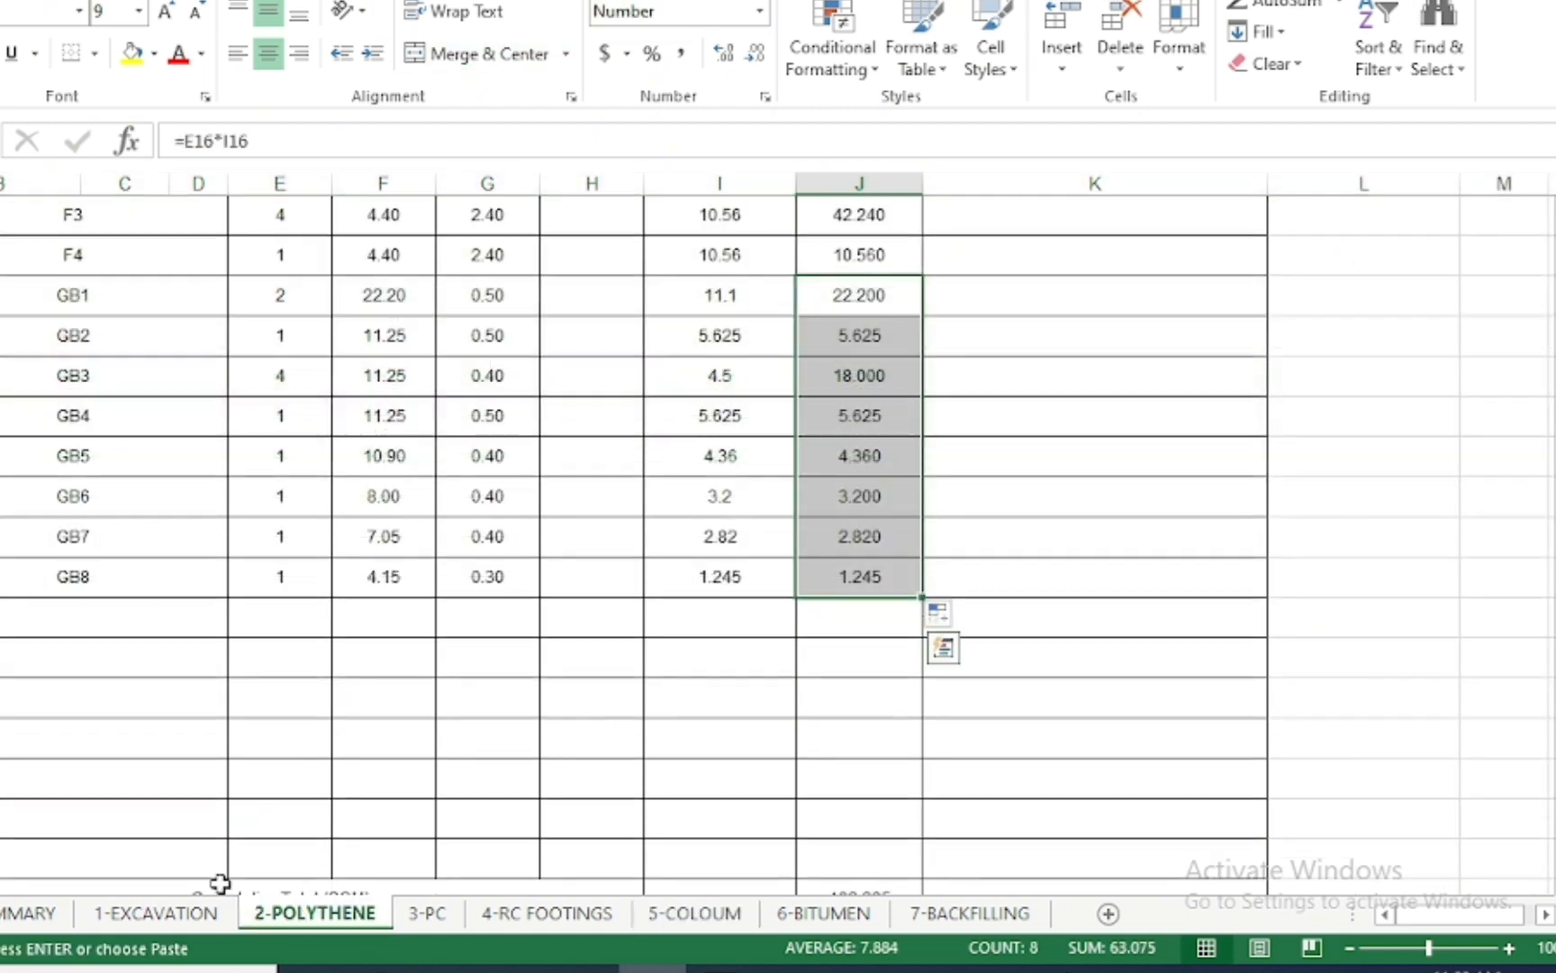
scroll(778, 541, "down", 2)
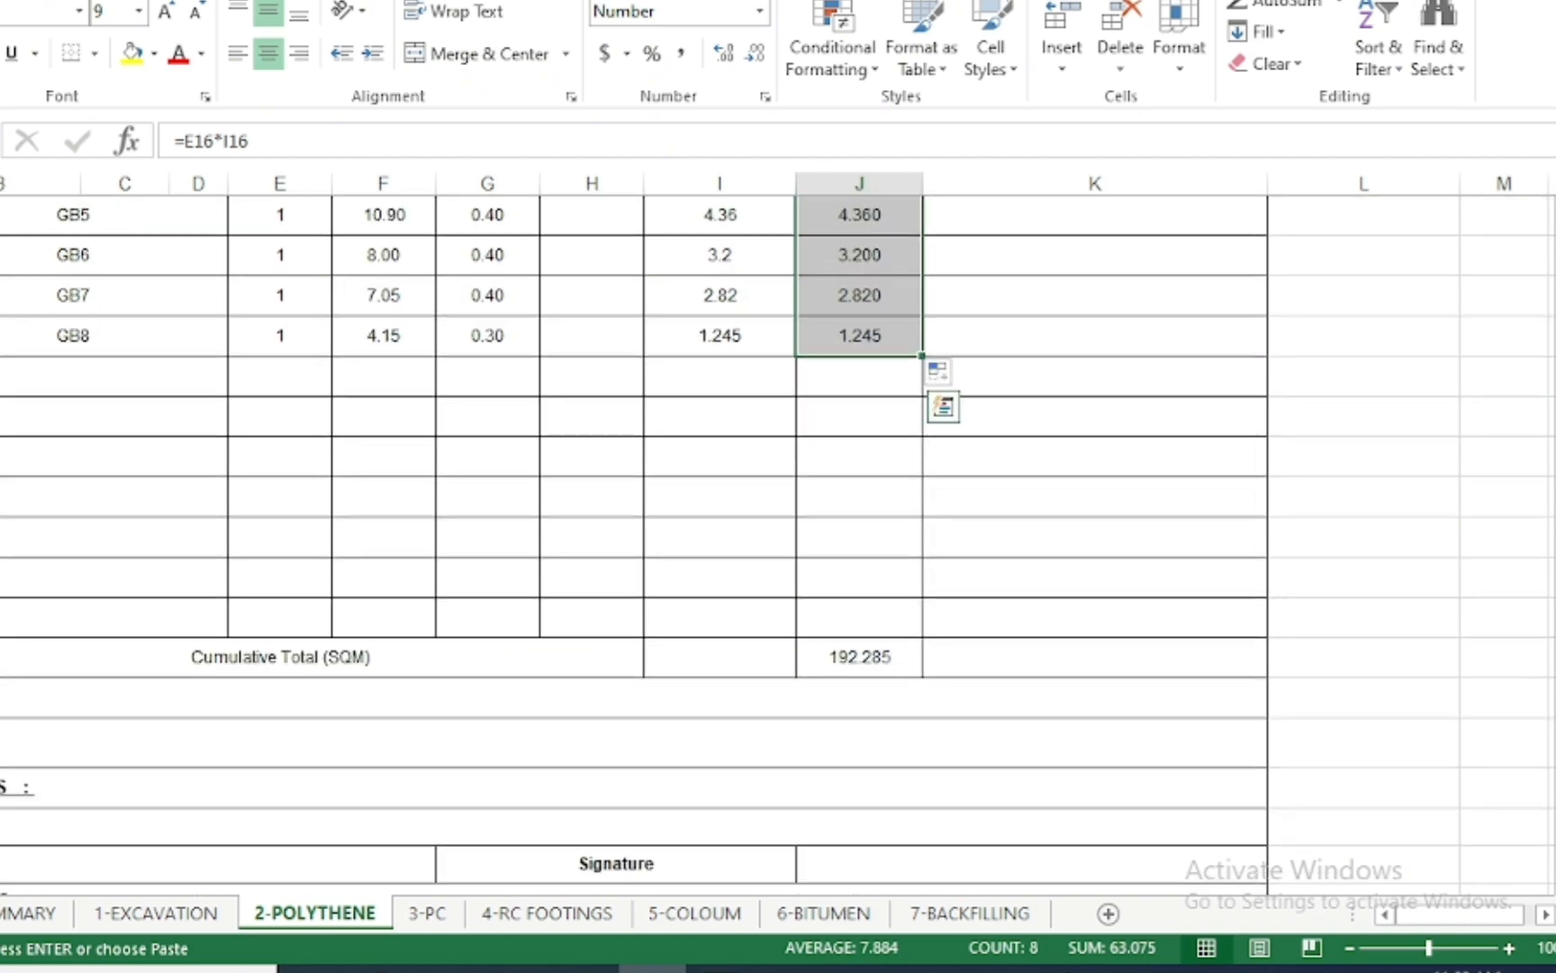
left_click_drag(1, 376, 2, 411)
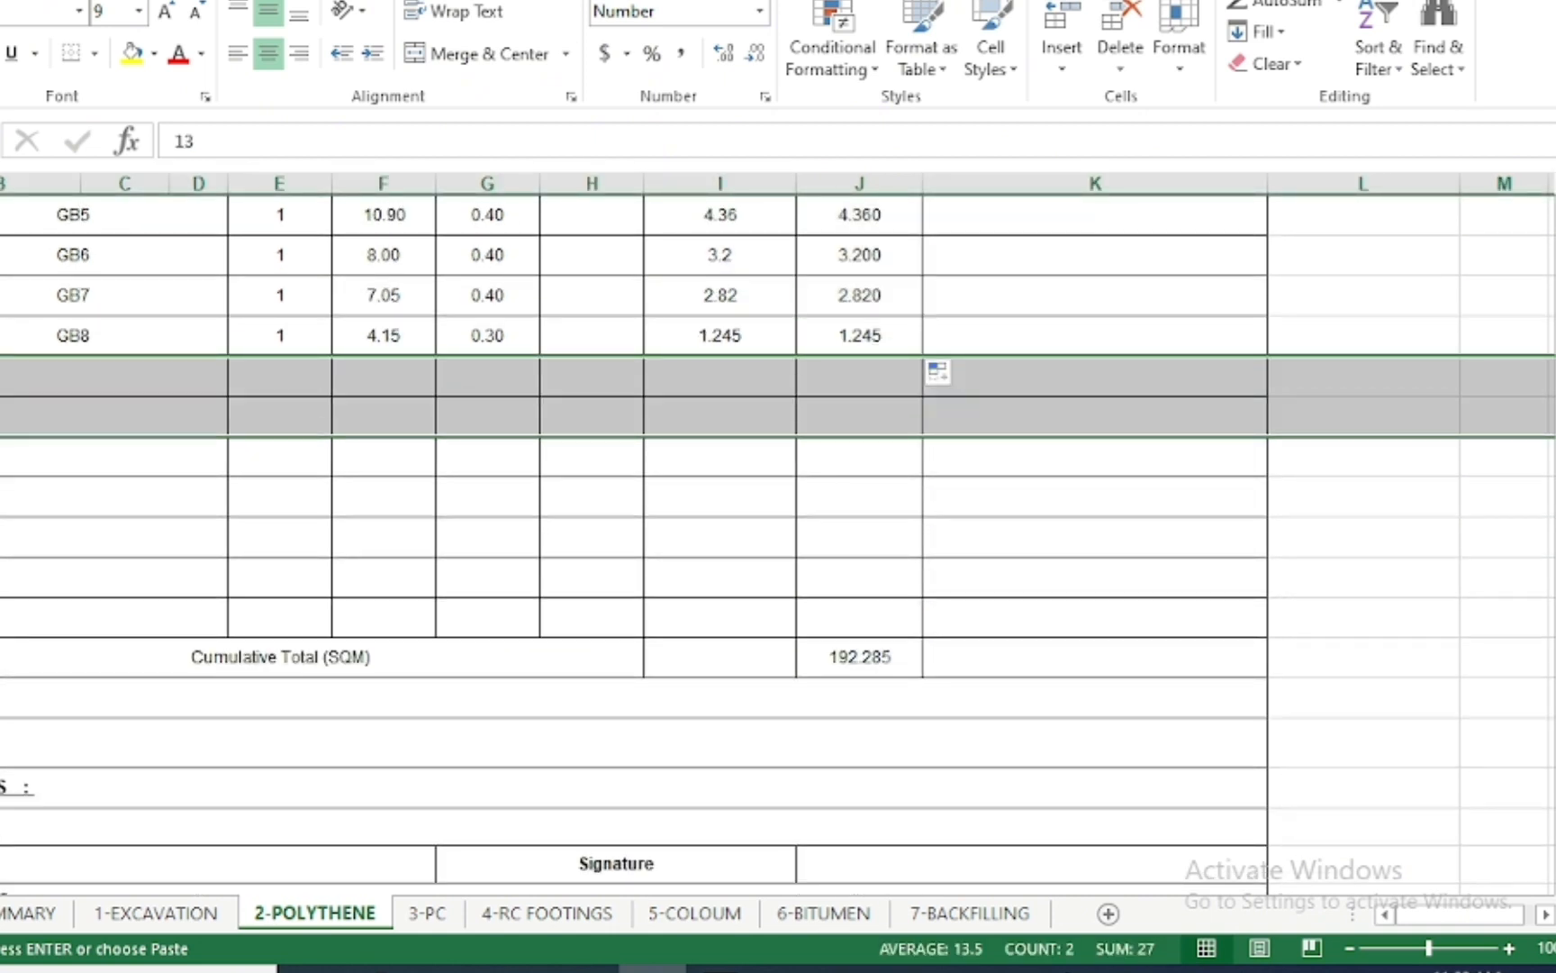
right_click(2, 411)
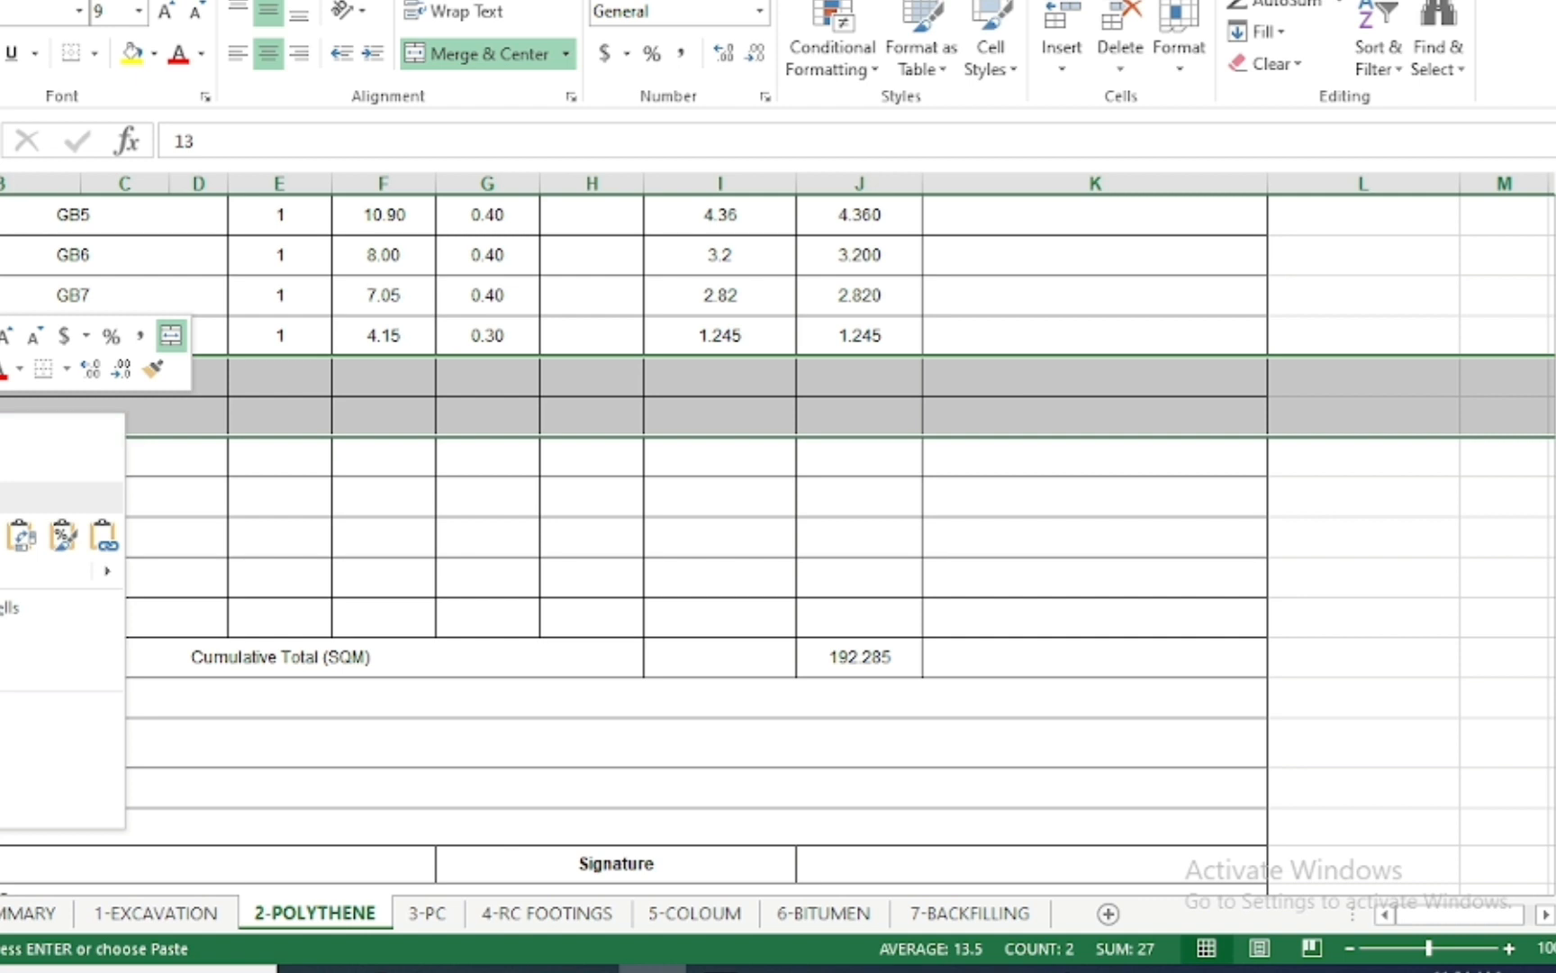
left_click(2, 535)
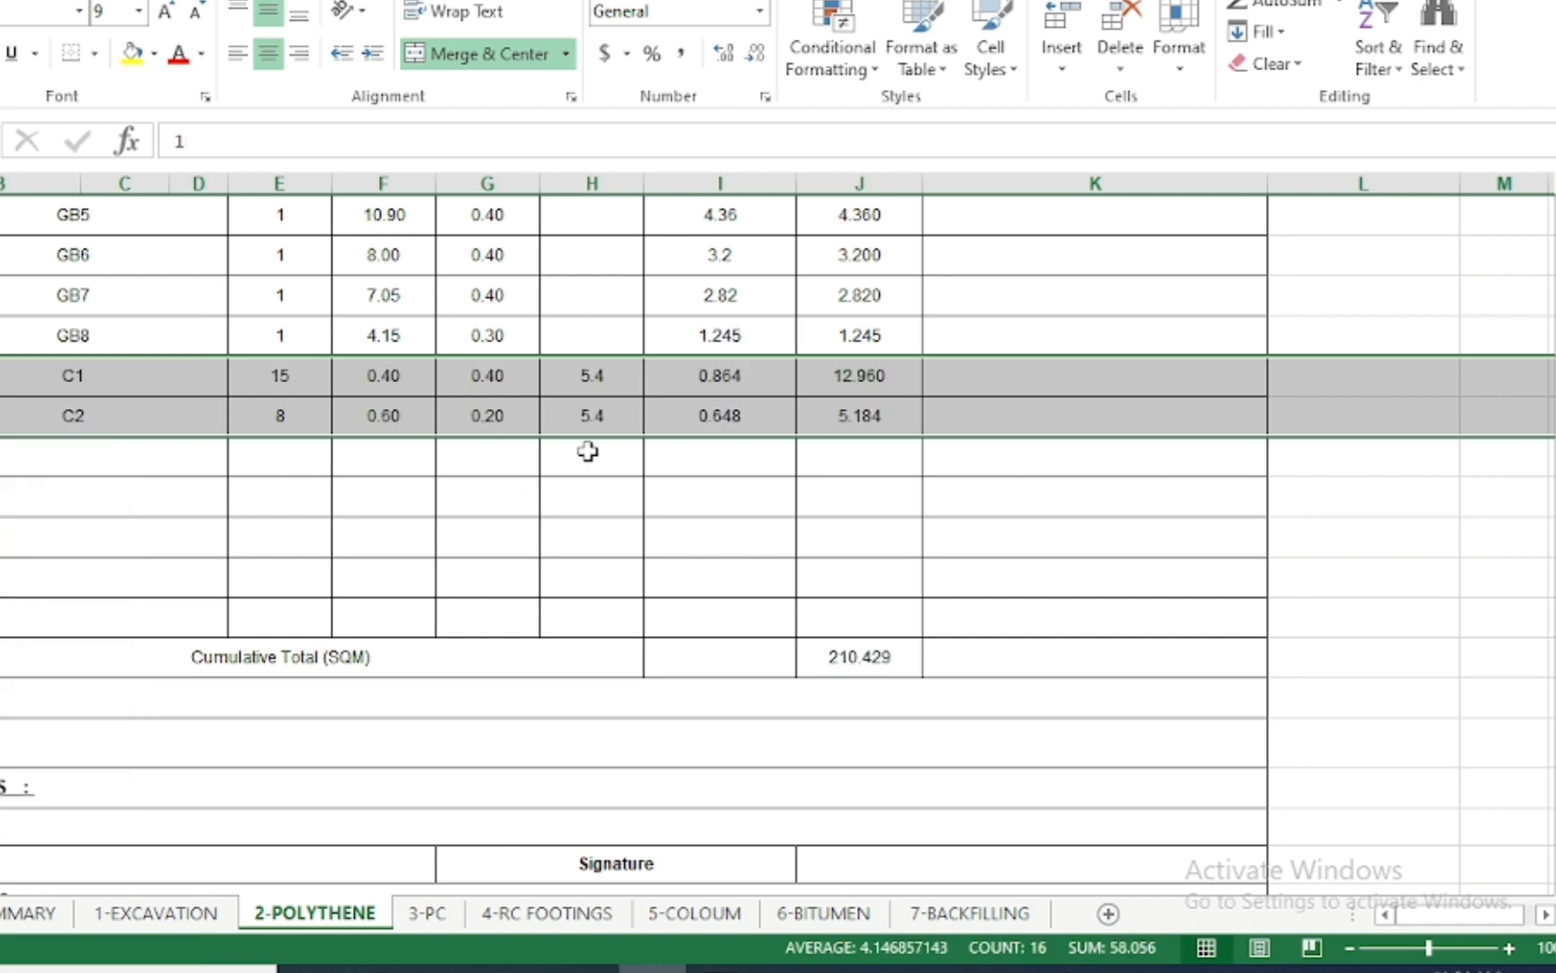
Clear the height values of the pasted C1 and C2 rows
scroll(599, 457, "up", 1)
left_click_drag(602, 457, 604, 574)
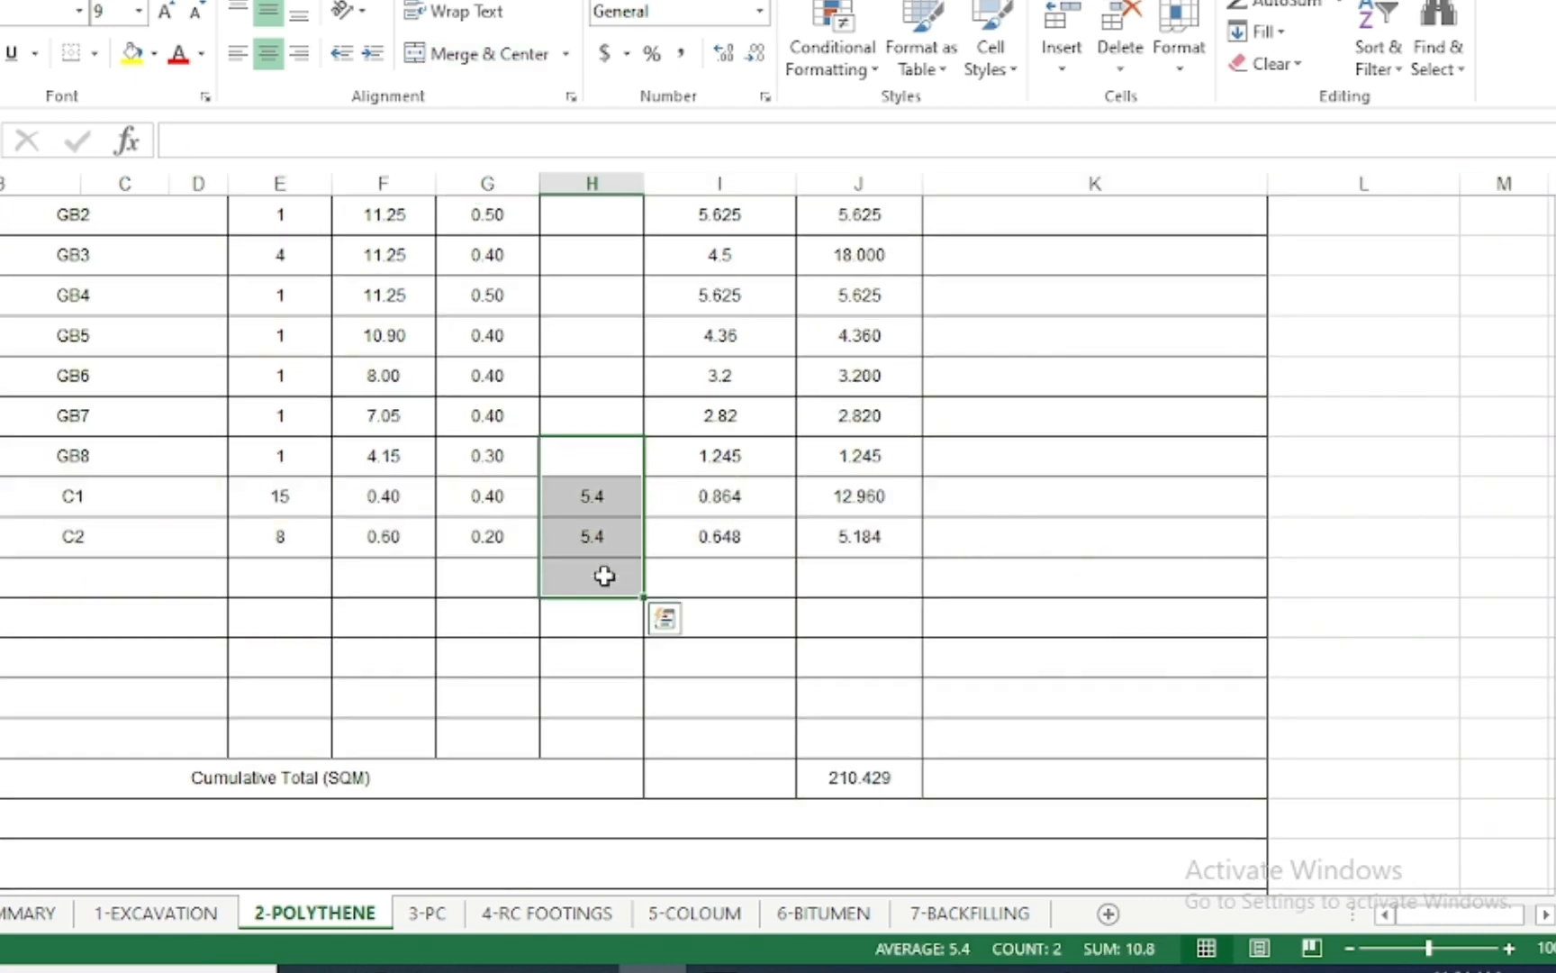
key("Delete")
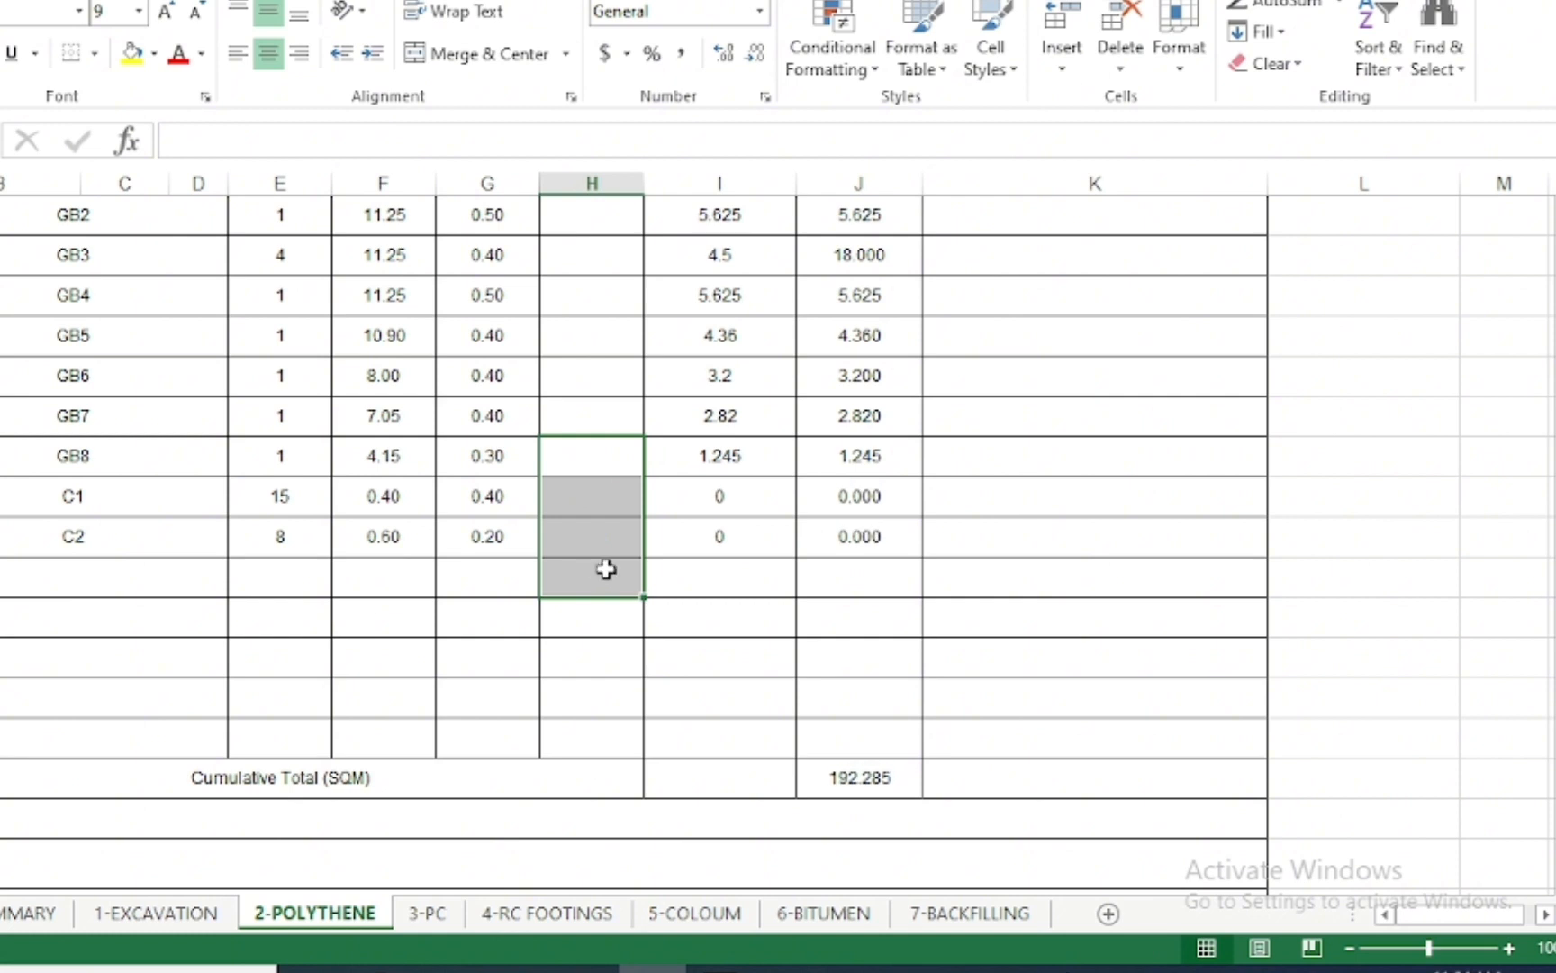
Fill GB8's formulas in columns I and J down to the C1 and C2 rows
left_click(753, 460)
left_click_drag(799, 478, 792, 551)
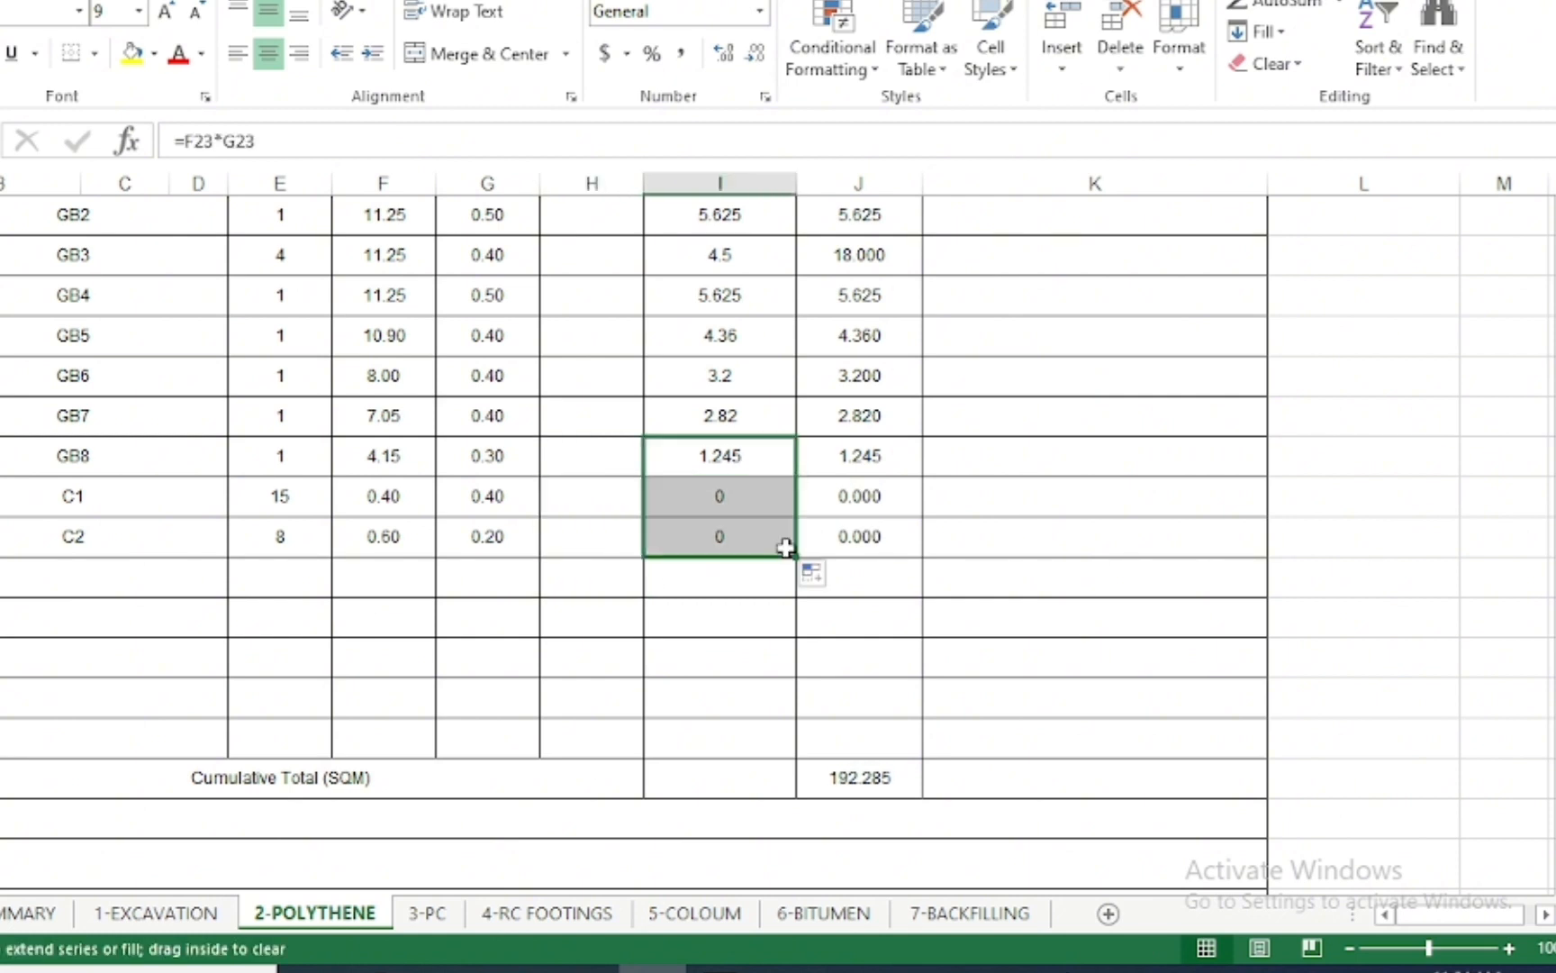
left_click(917, 464)
left_click_drag(922, 481, 905, 554)
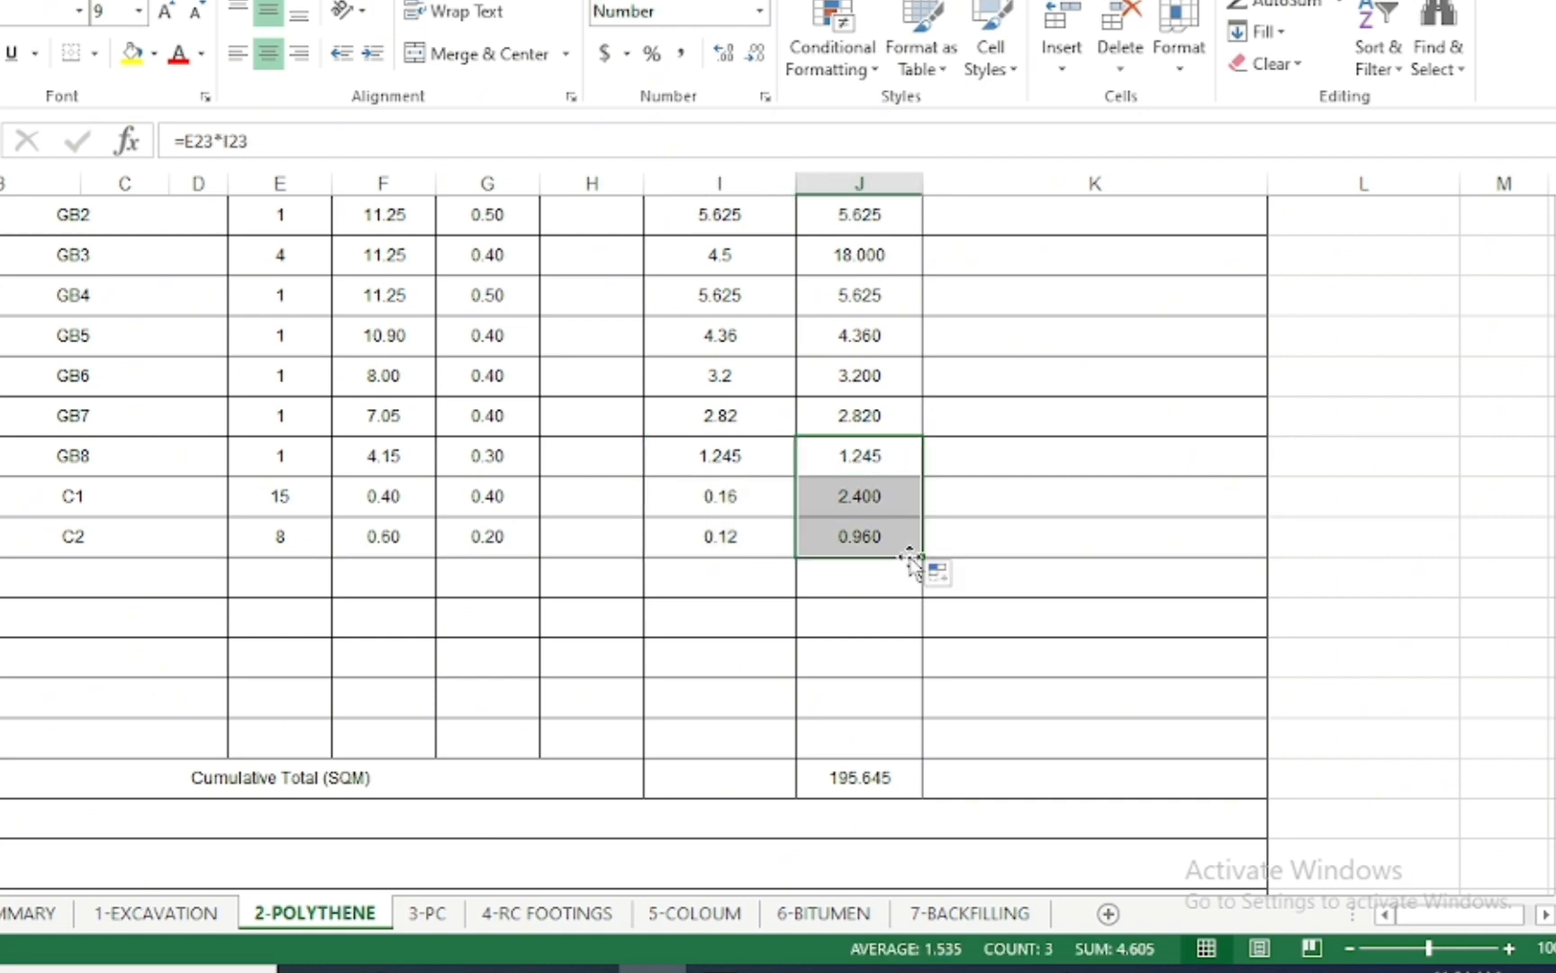
Make the column J quantities of C1 and C2 deductions by adding a minus sign after the equals sign in both formulas
double_click(833, 491)
type("-")
key("Return")
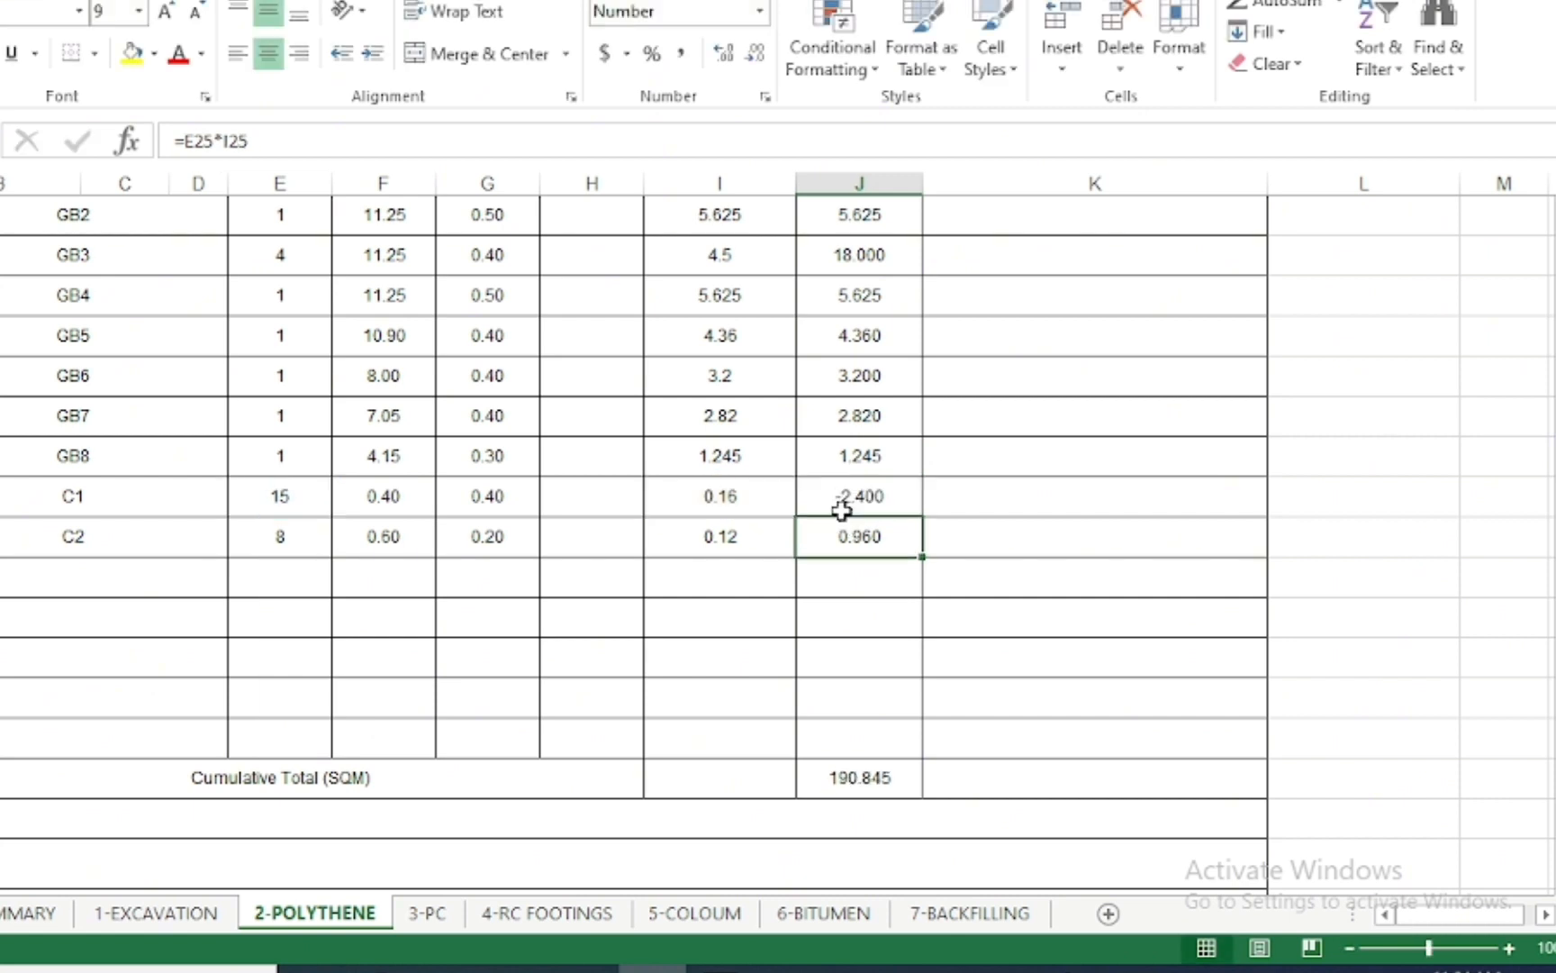
double_click(830, 535)
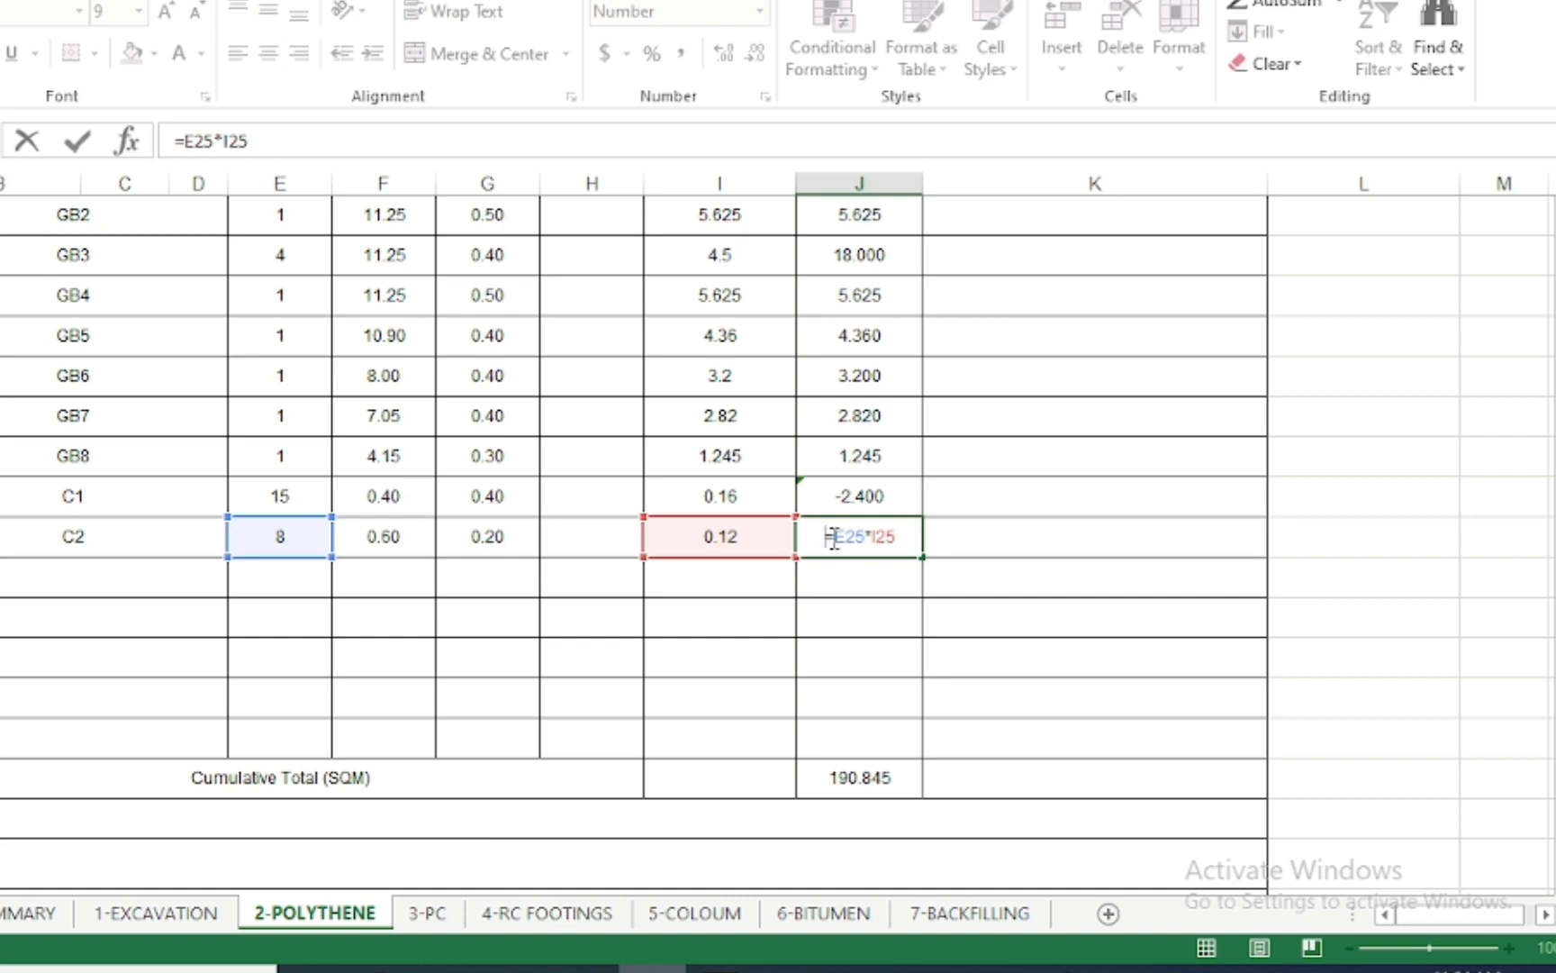
type("-")
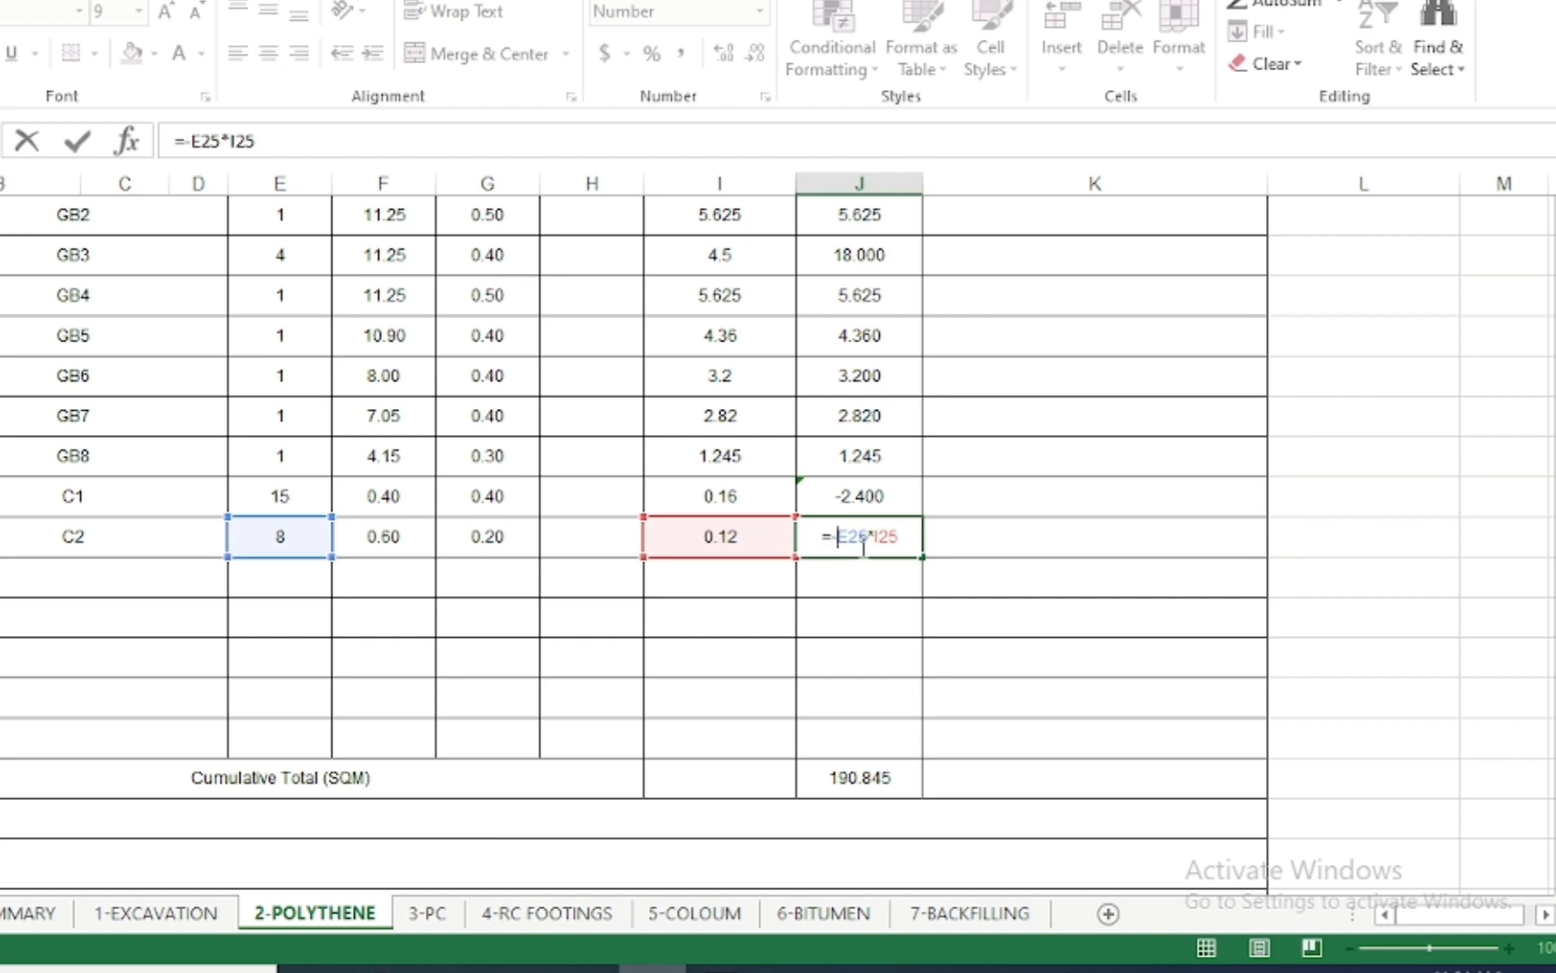
key("Return")
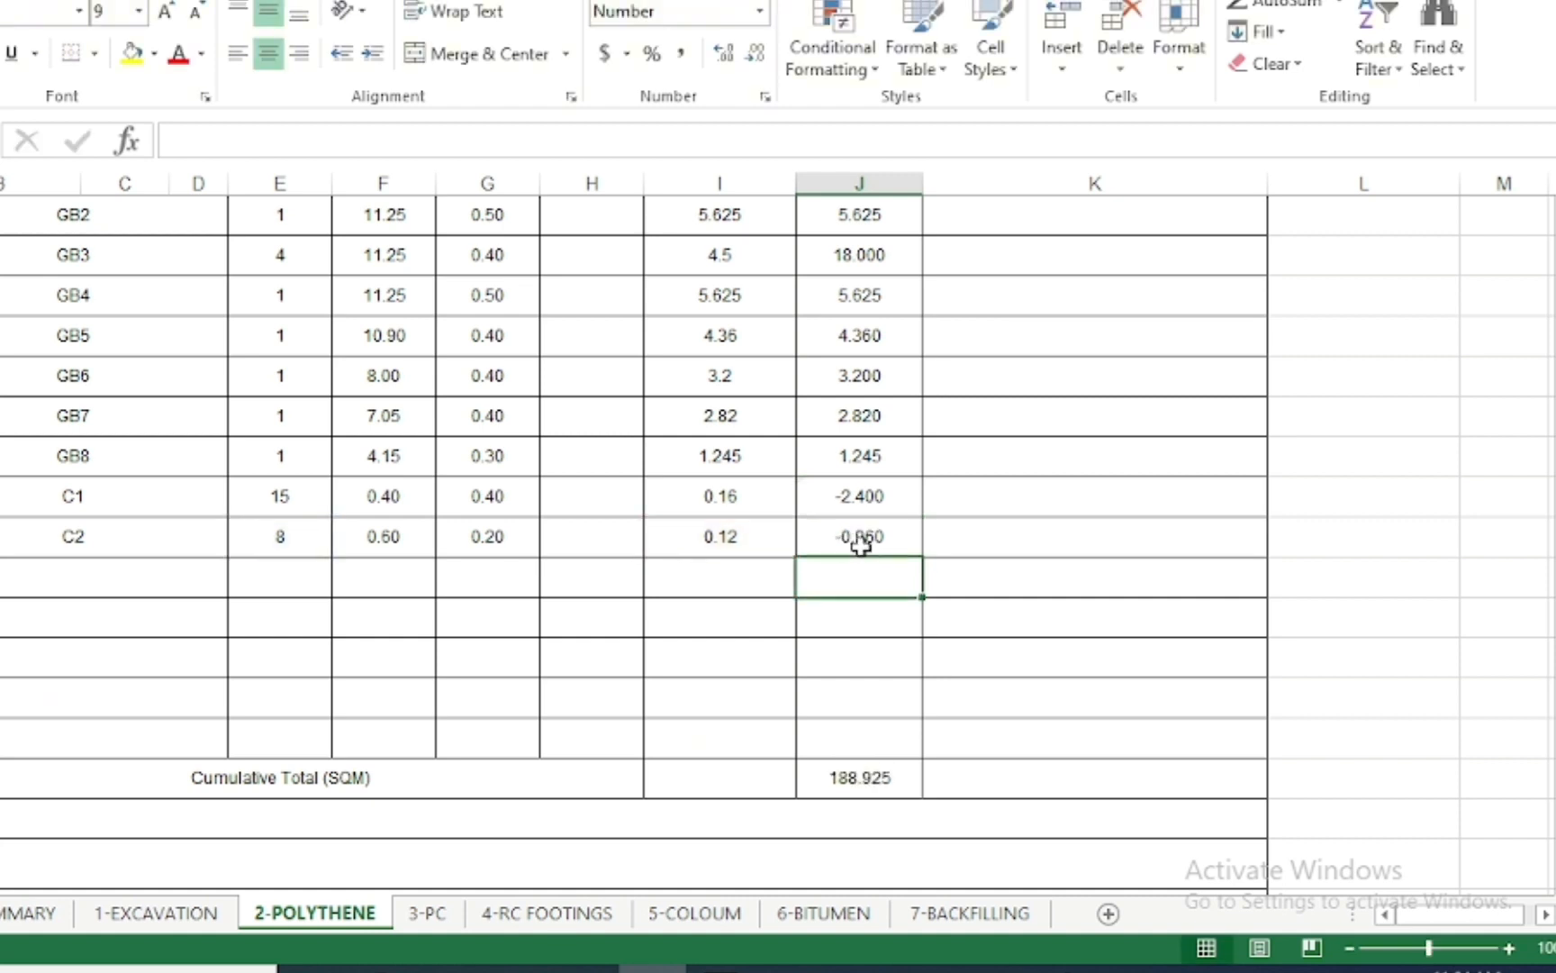
Check which cells the Cumulative Total (SQM) formula sums in column J
double_click(904, 777)
scroll(896, 556, "up", 3)
scroll(889, 416, "down", 3)
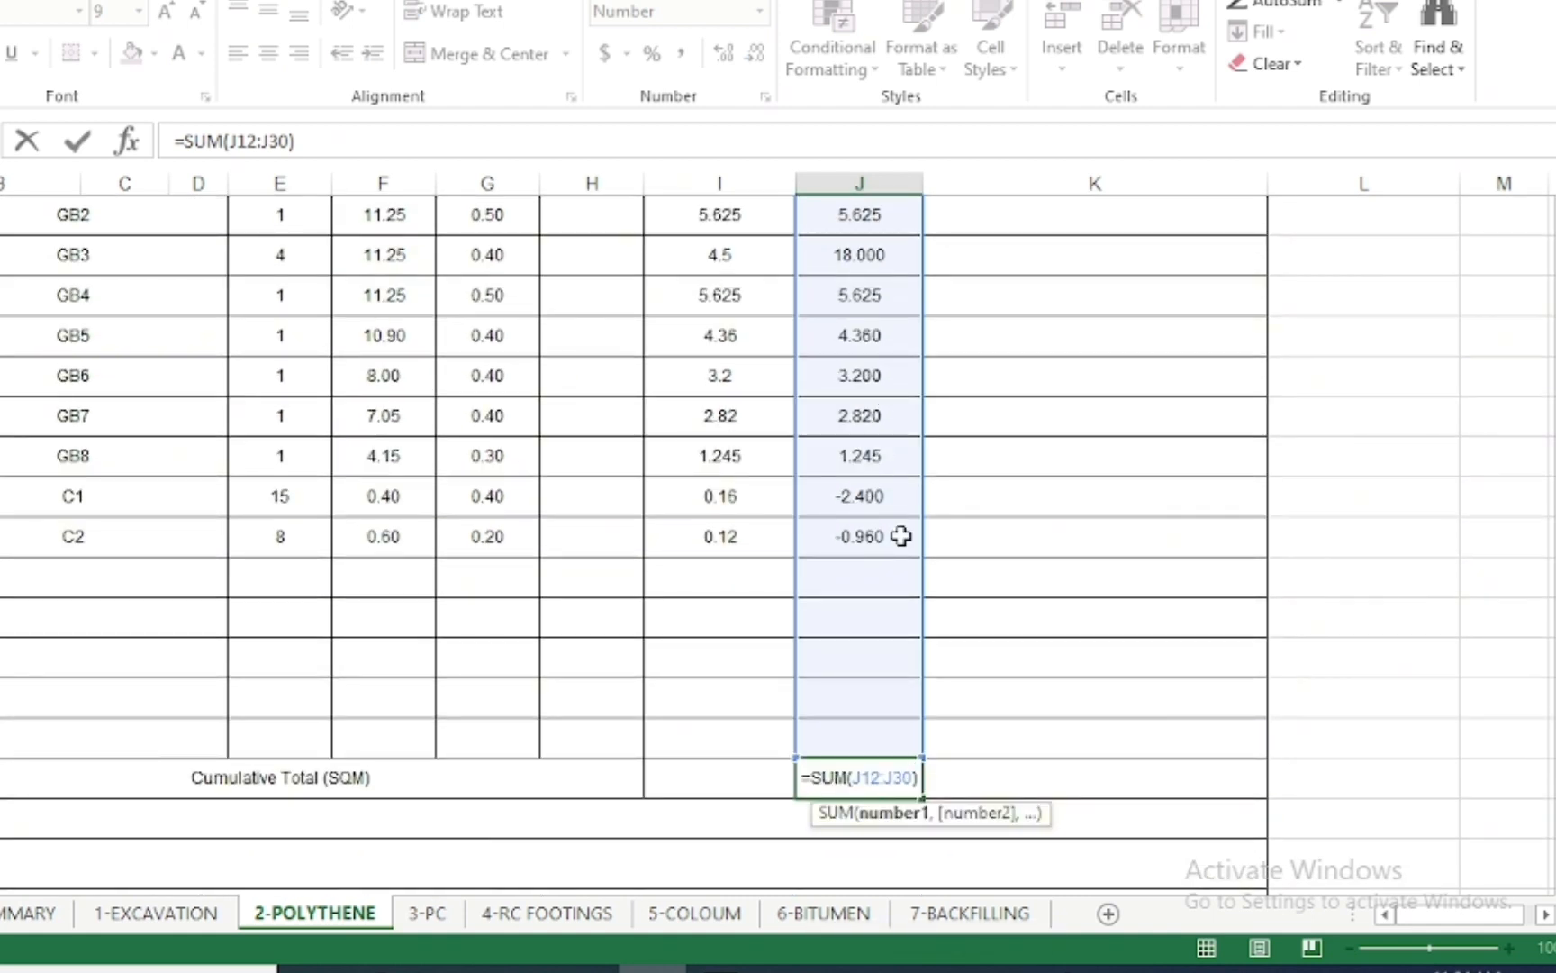
key("Return")
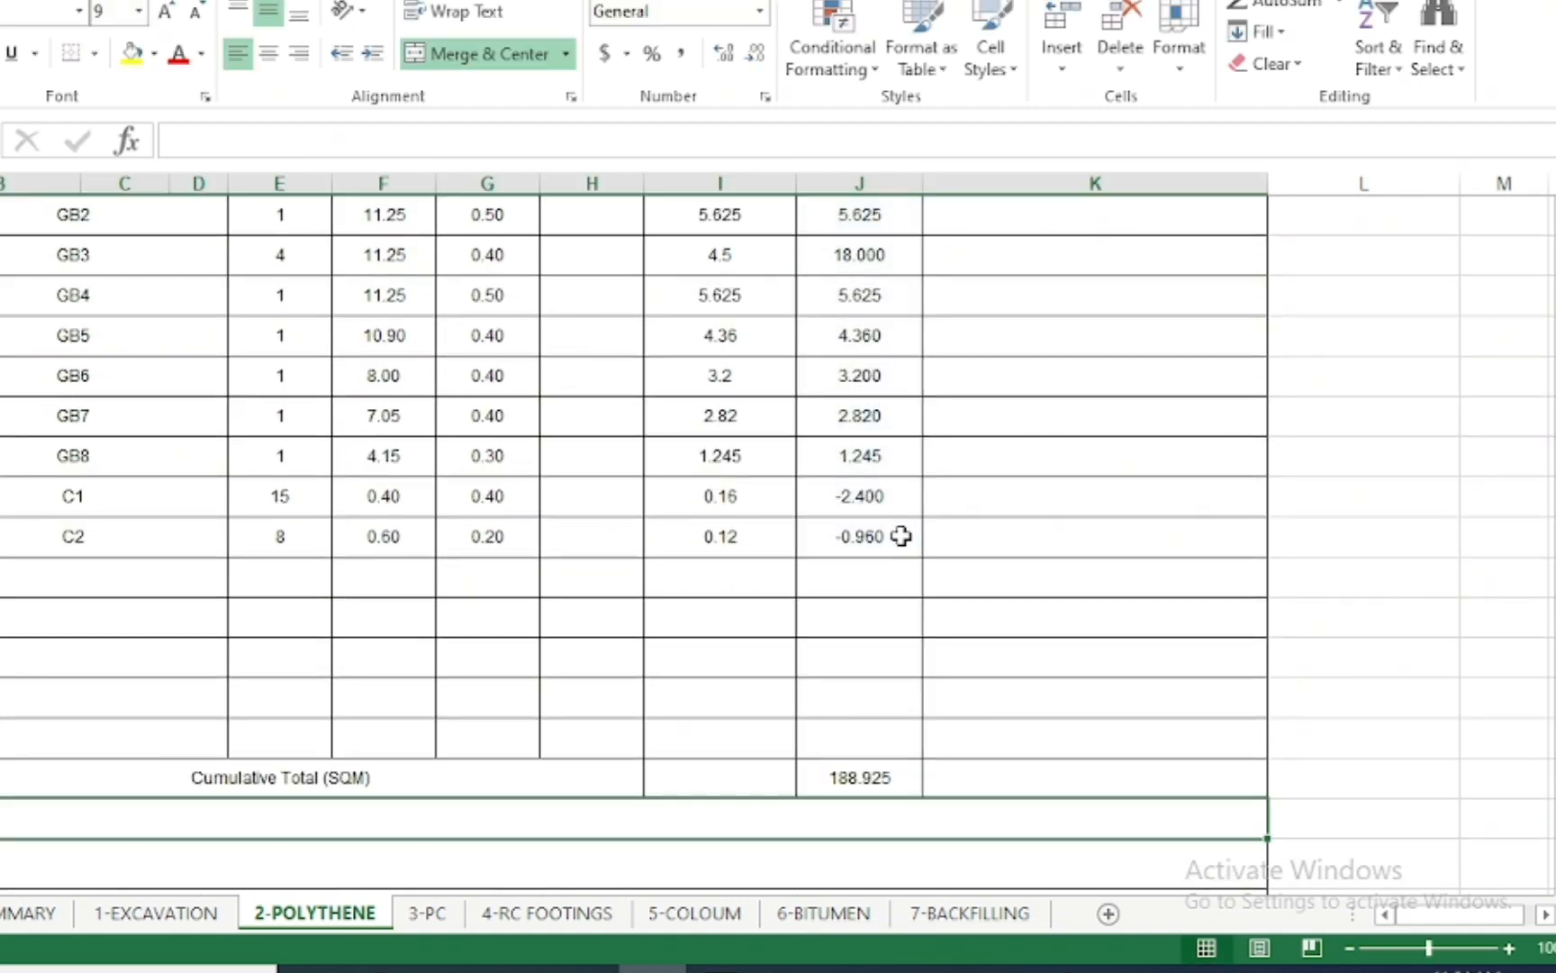